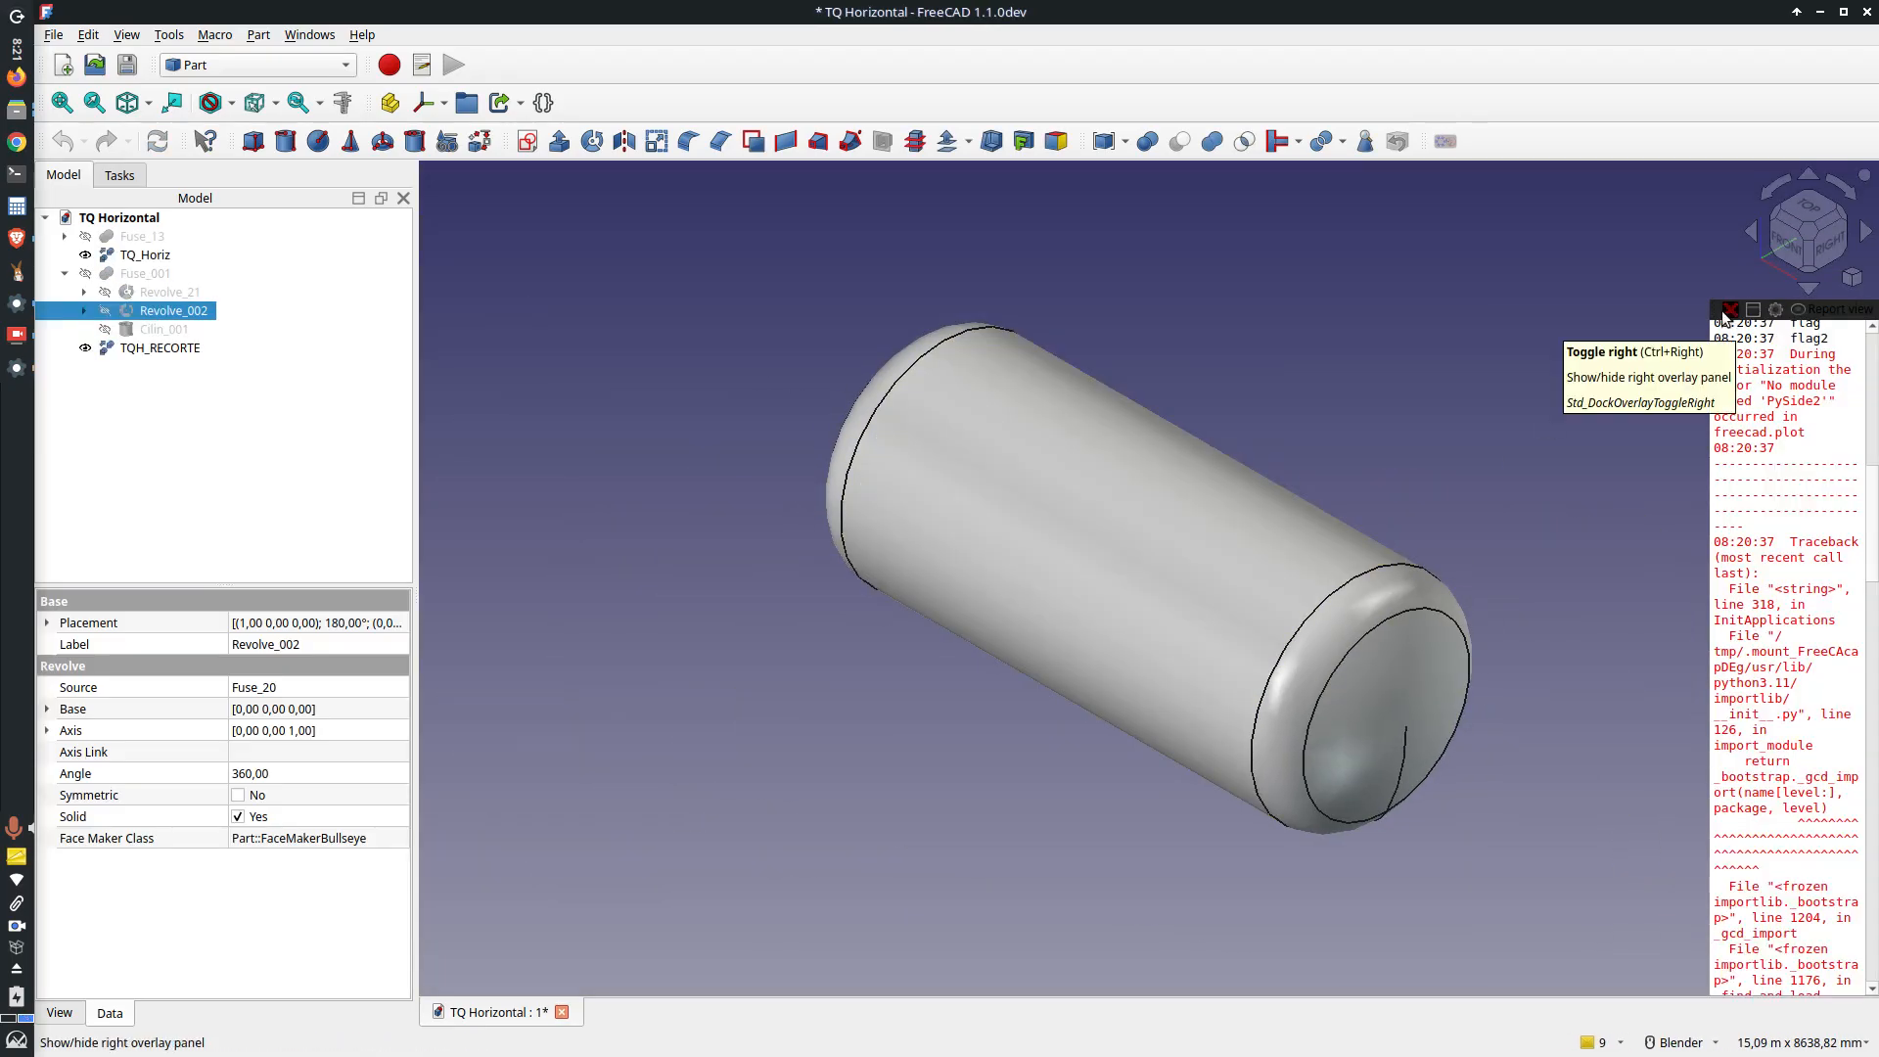
Step: Hide the report overlay and run the Berço.py macro for two cradles, adjusting Ang_Gama and keeping the 3000 tank diameter and 3850 spacing
{"action": "left_click", "coordinate": [1728, 309]}
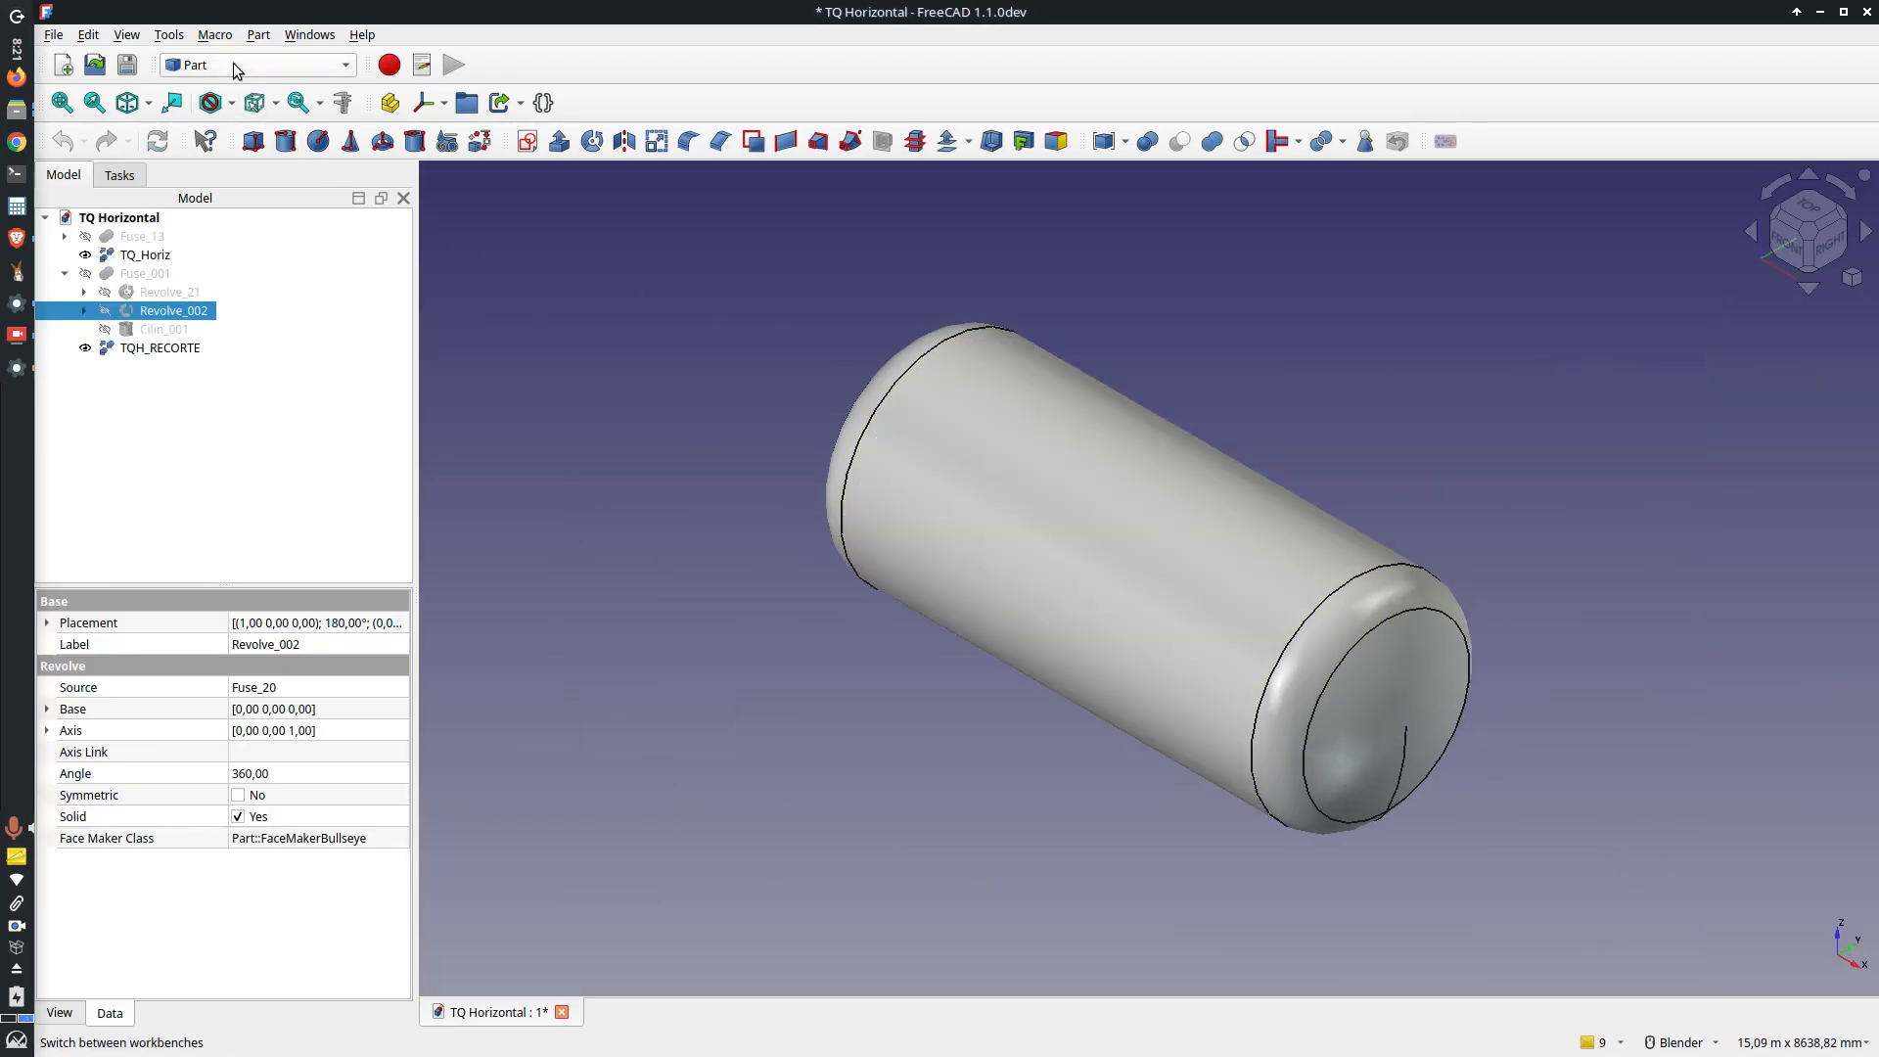
{"action": "left_click", "coordinate": [215, 34]}
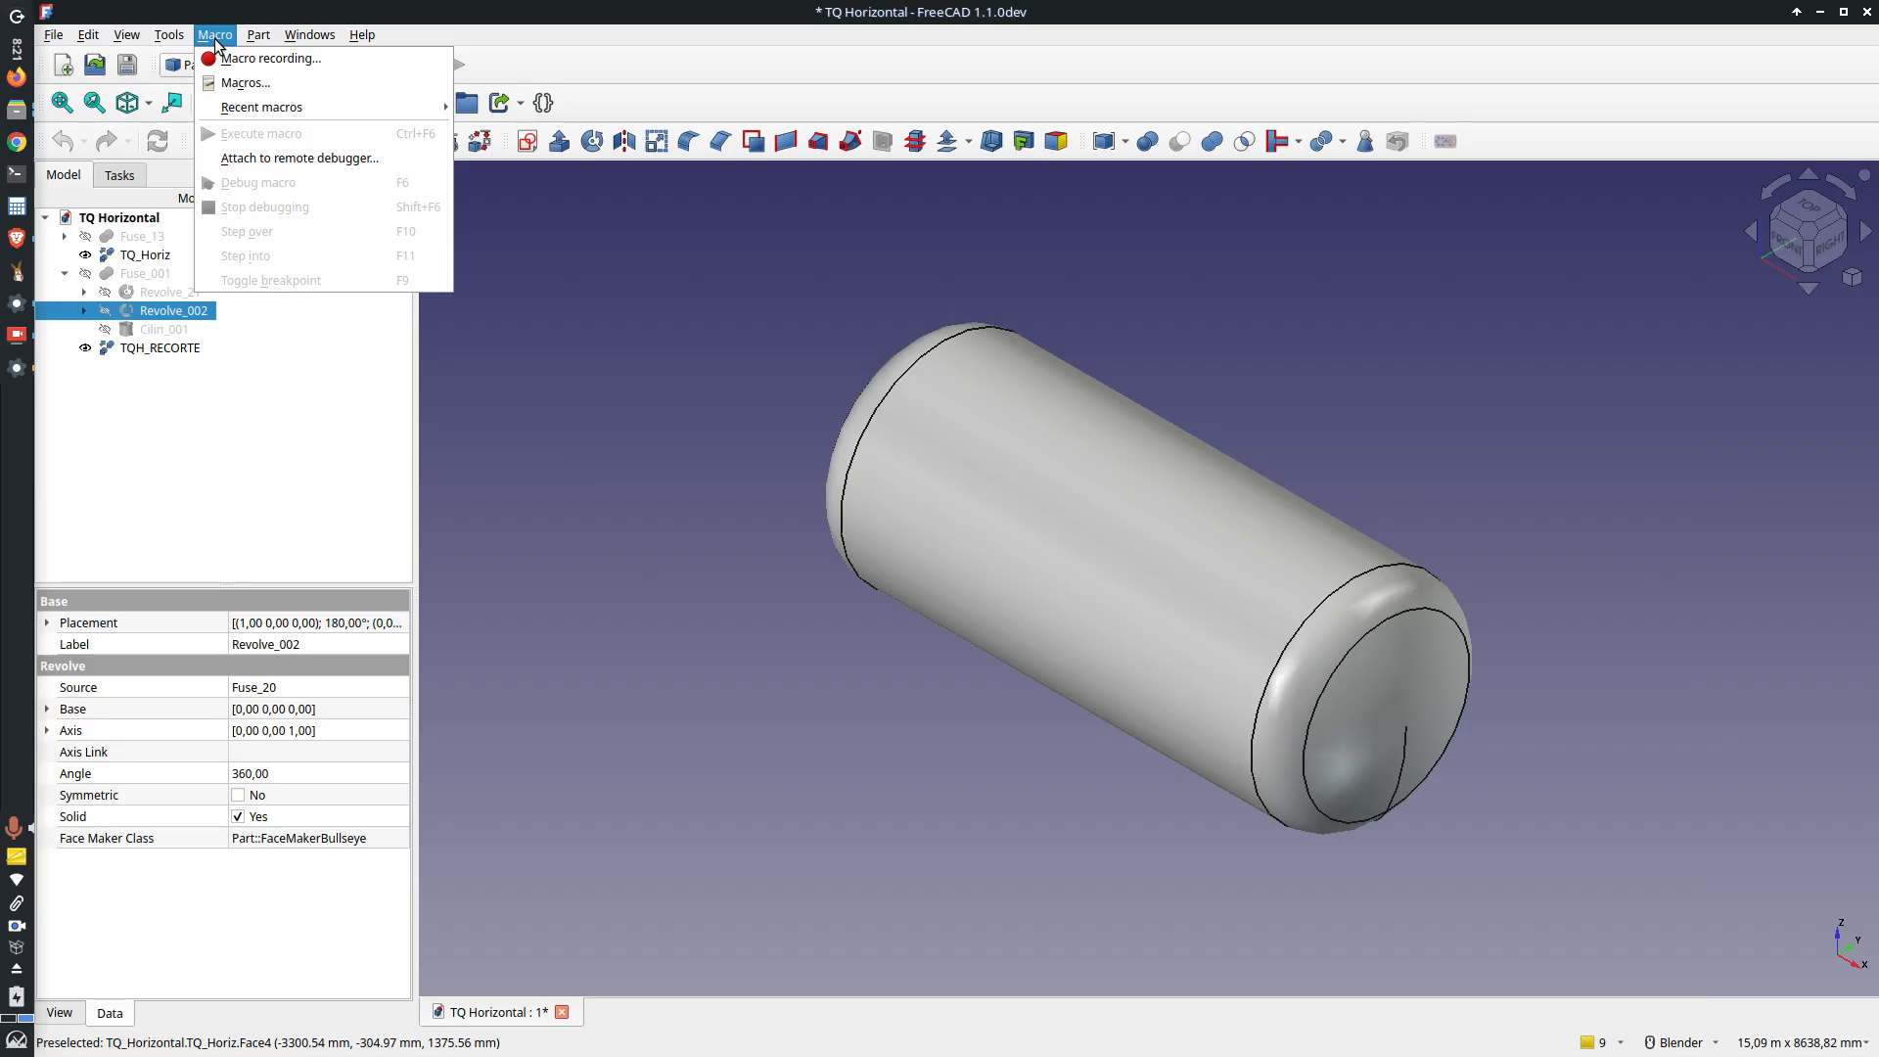
{"action": "left_click", "coordinate": [244, 83]}
{"action": "left_click", "coordinate": [703, 417]}
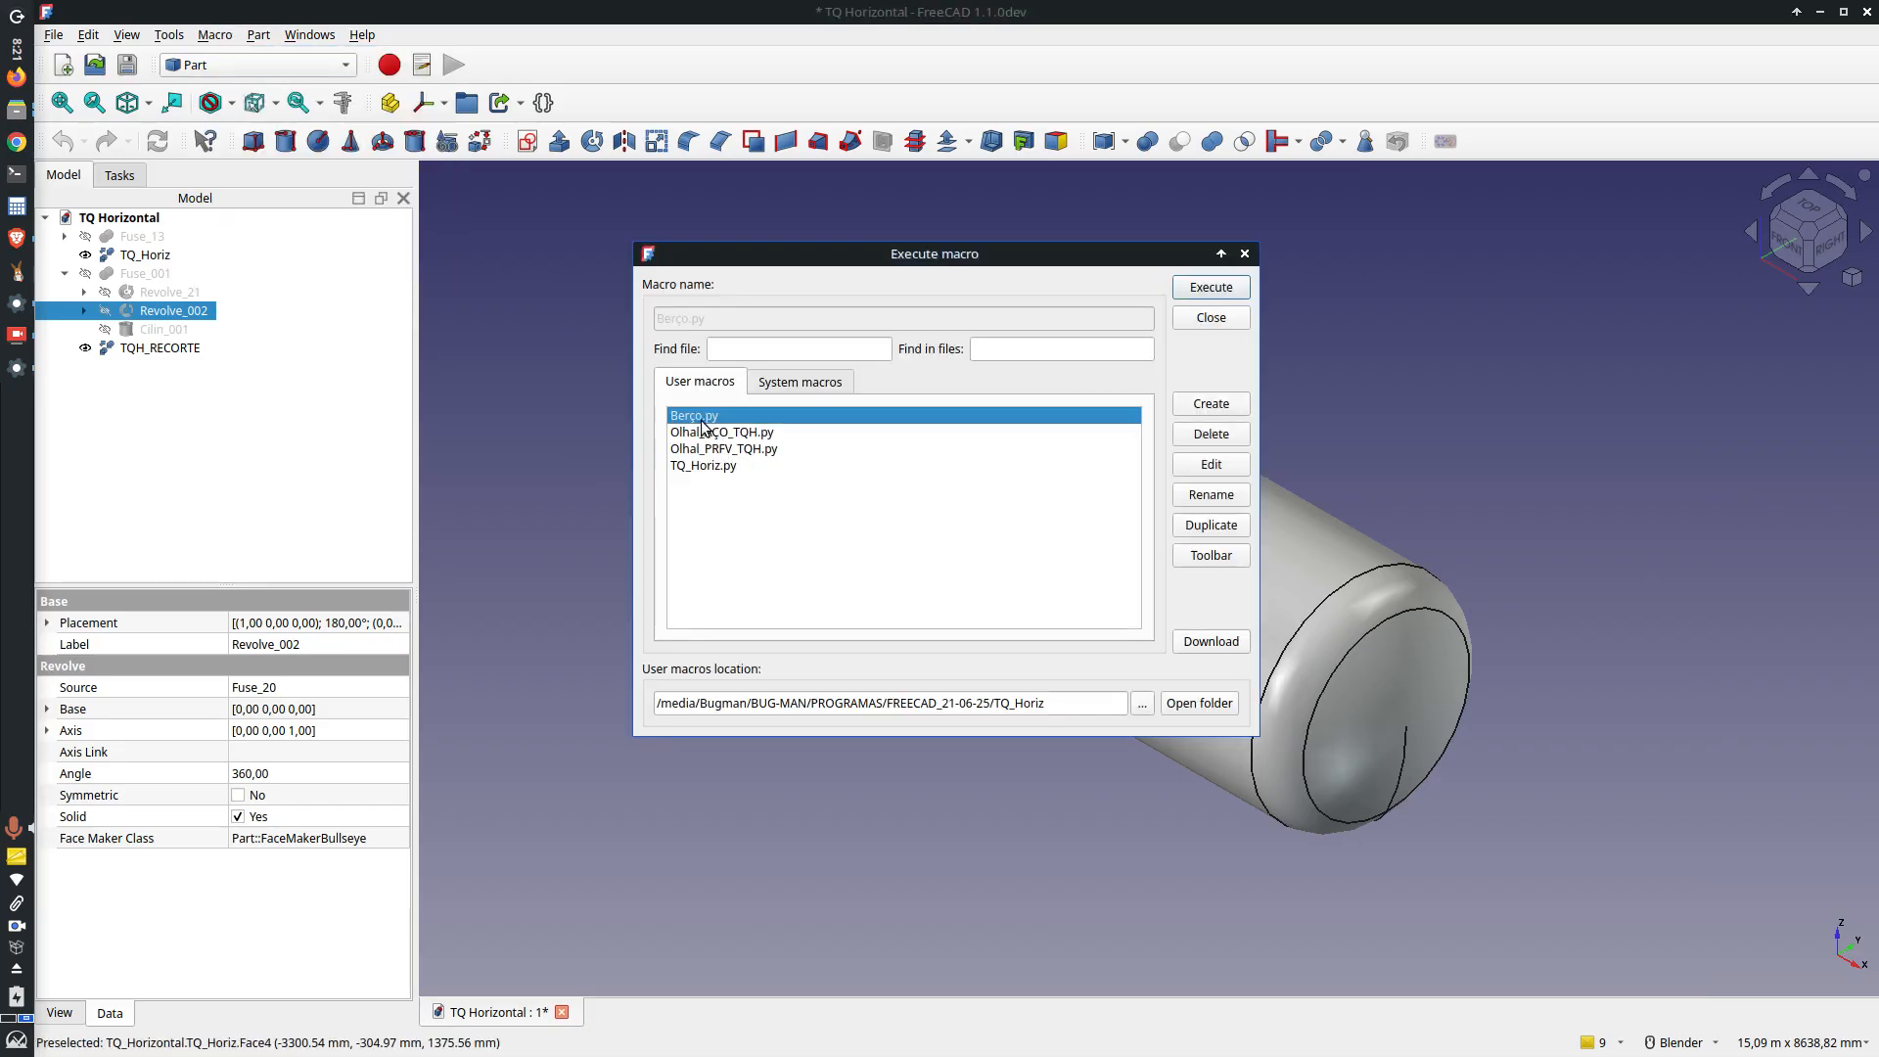
{"action": "left_click", "coordinate": [1206, 286]}
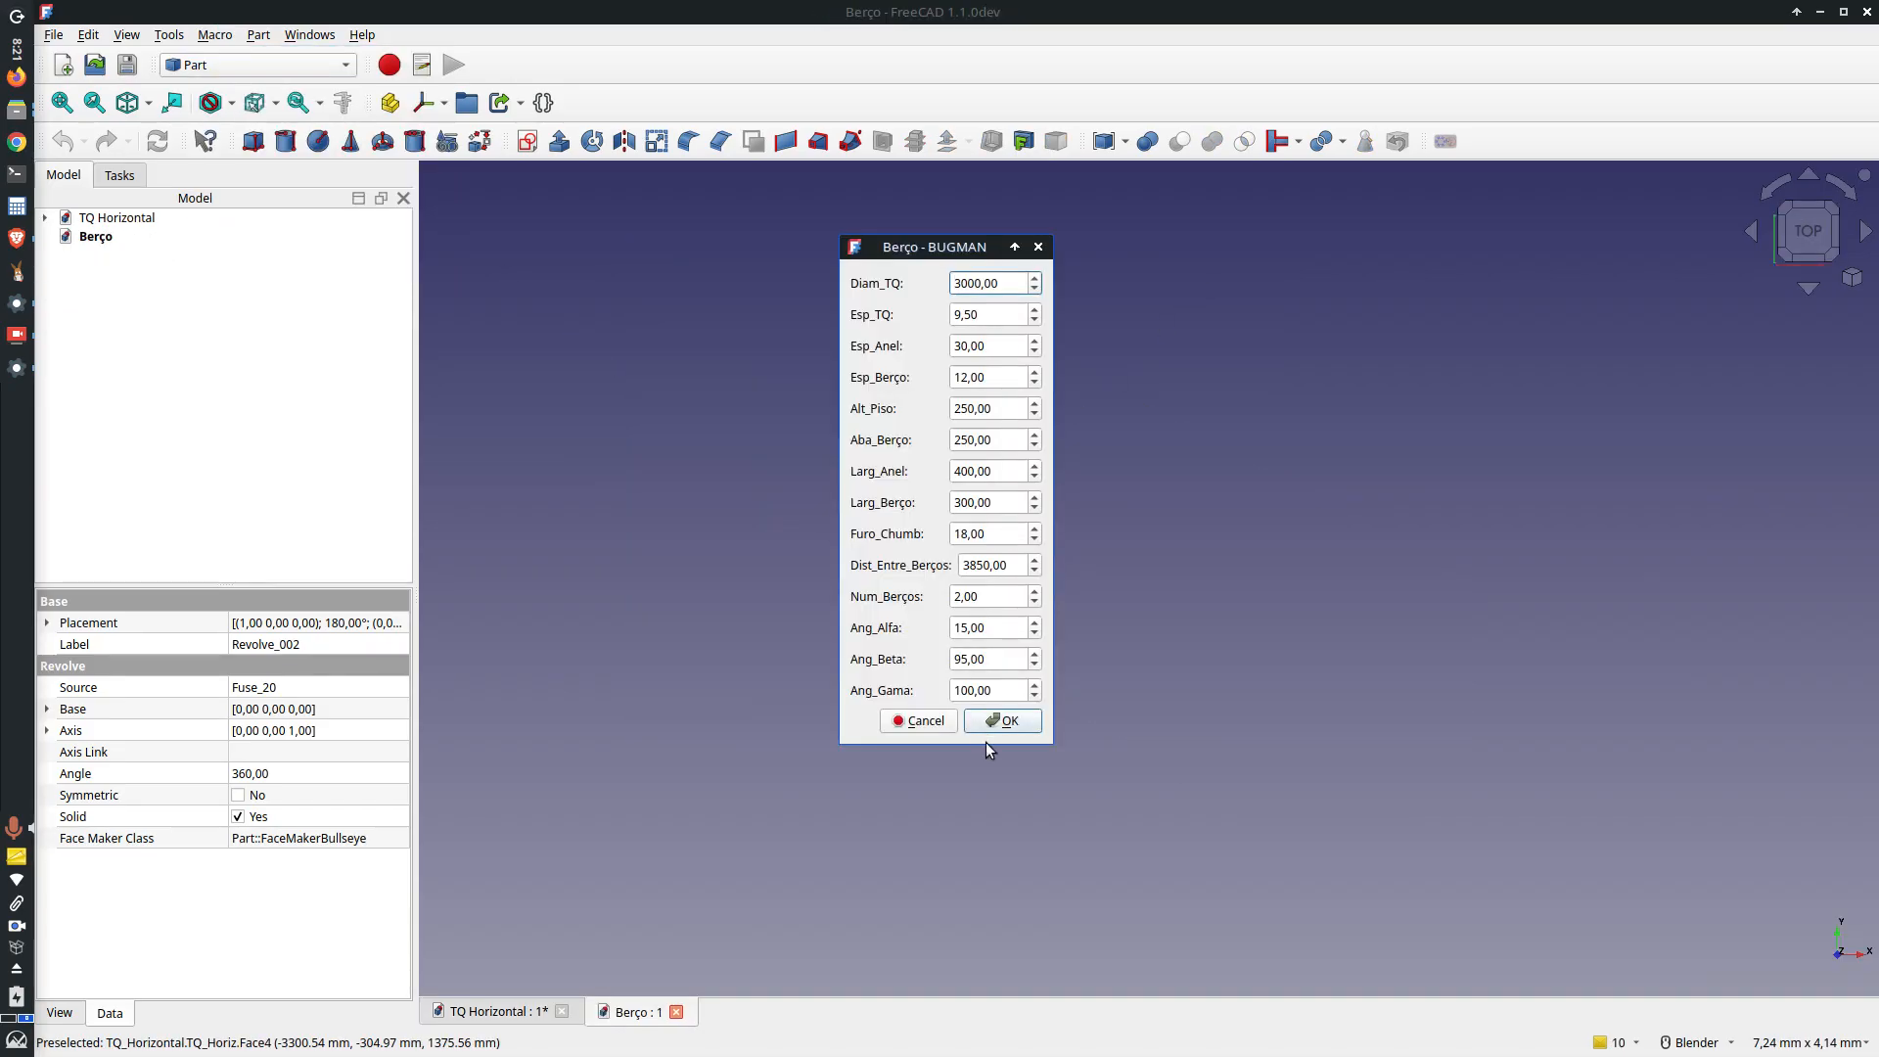
{"action": "left_click", "coordinate": [970, 691]}
{"action": "type", "text": "1"}
{"action": "left_click", "coordinate": [1008, 724]}
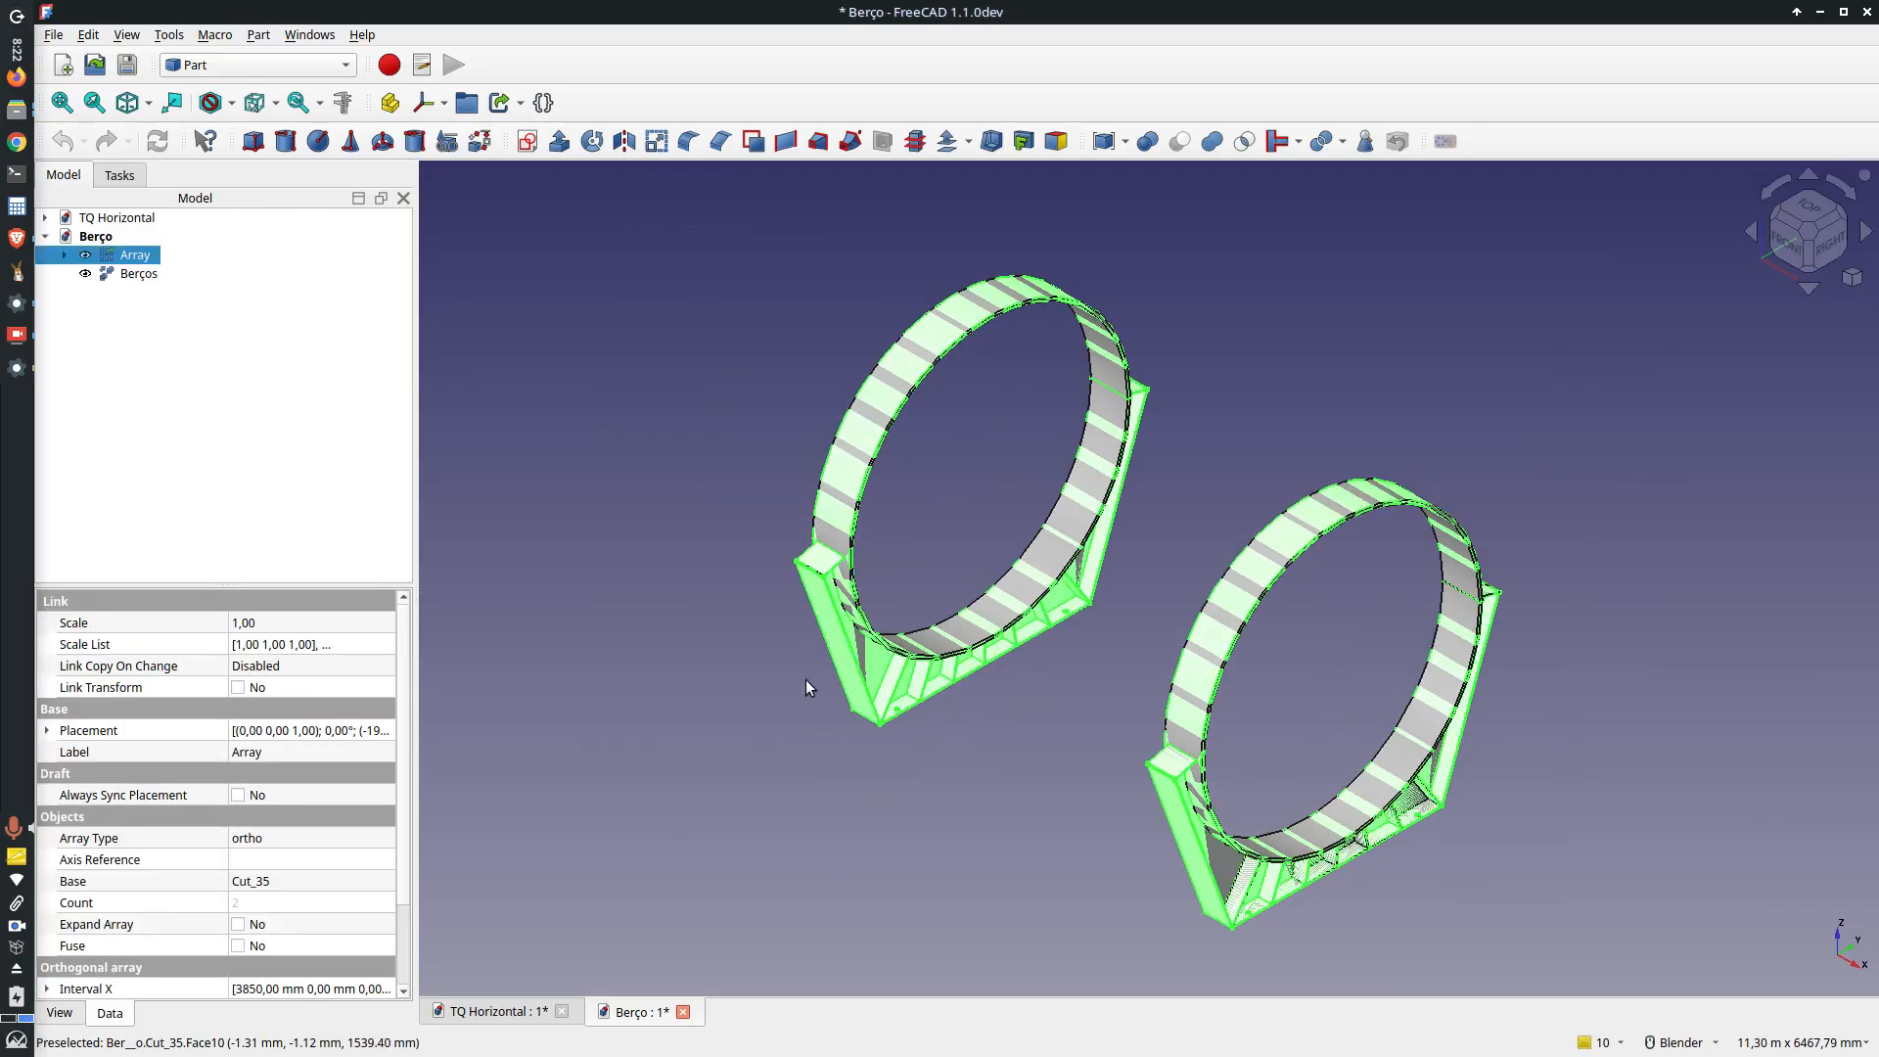
Step: Hide the source Array and move the Berços object into the TQ Horizontal document
{"action": "key", "text": "space"}
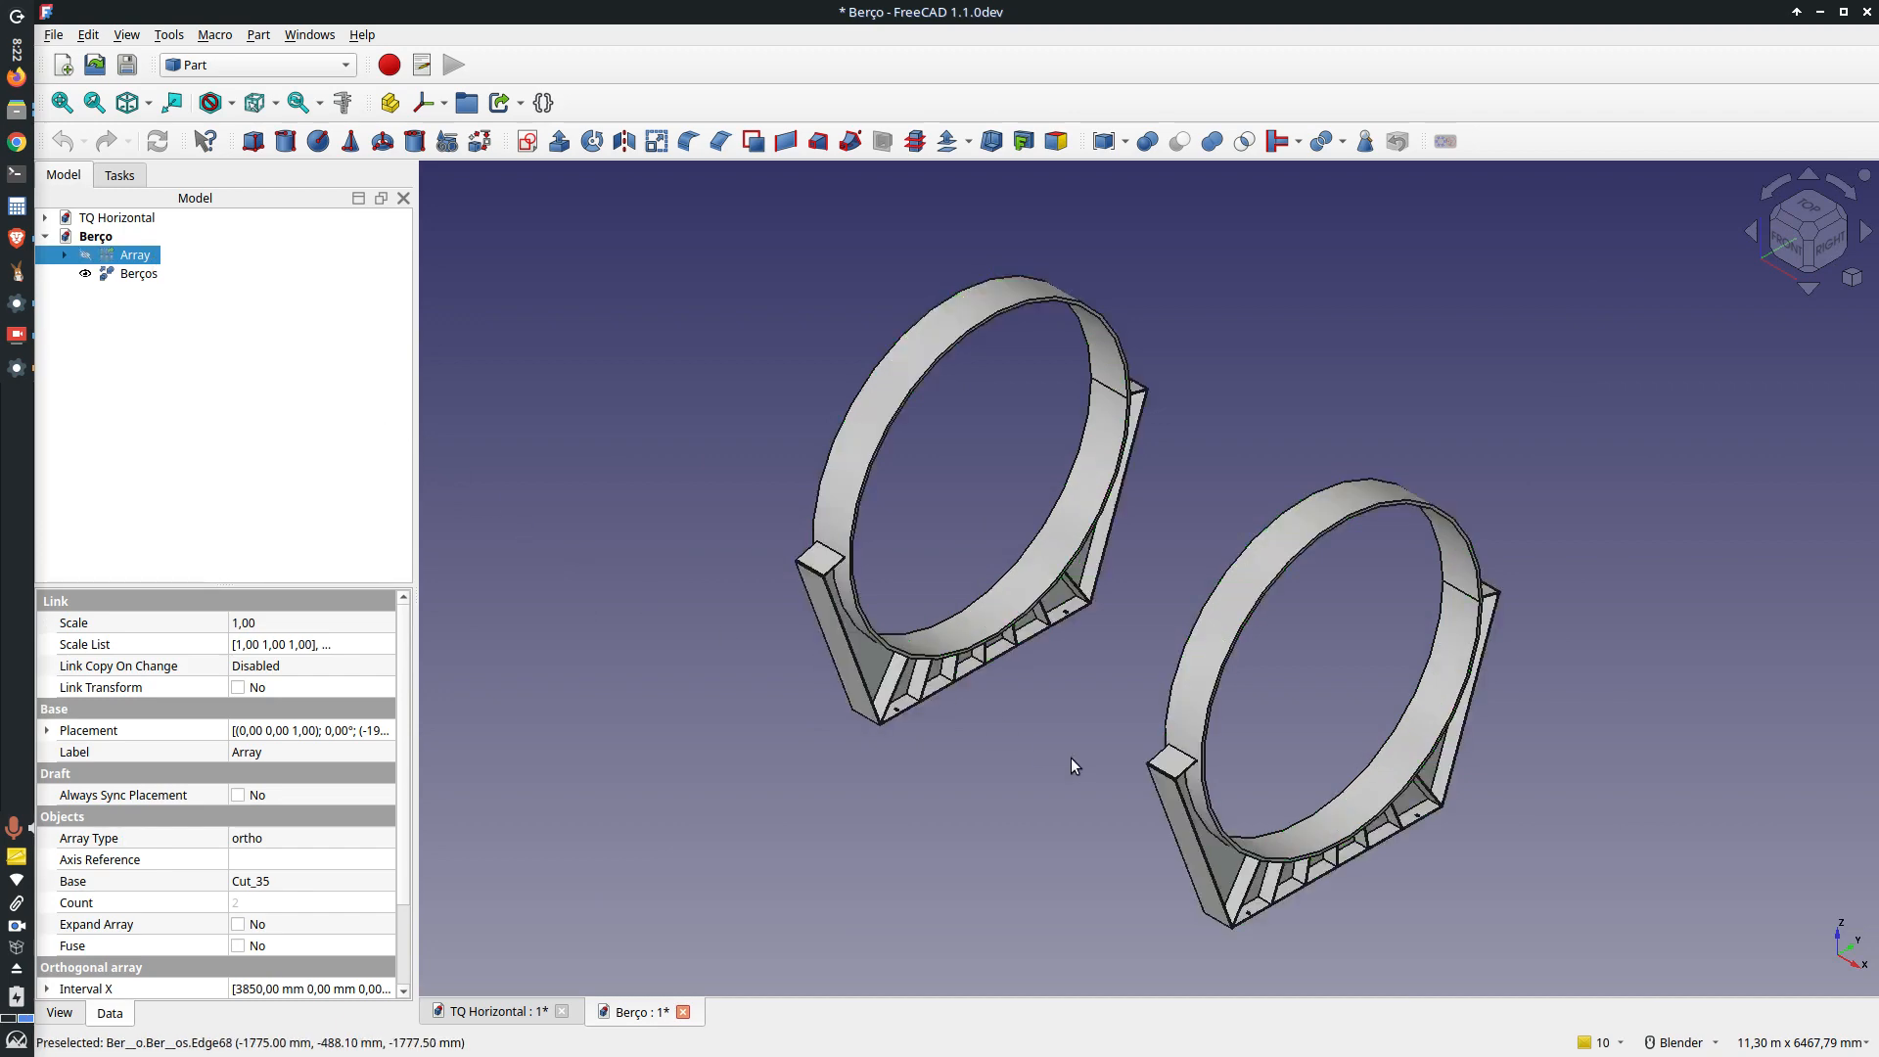
{"action": "middle_click_drag", "start_coordinate": [1060, 759], "coordinate": [1074, 713]}
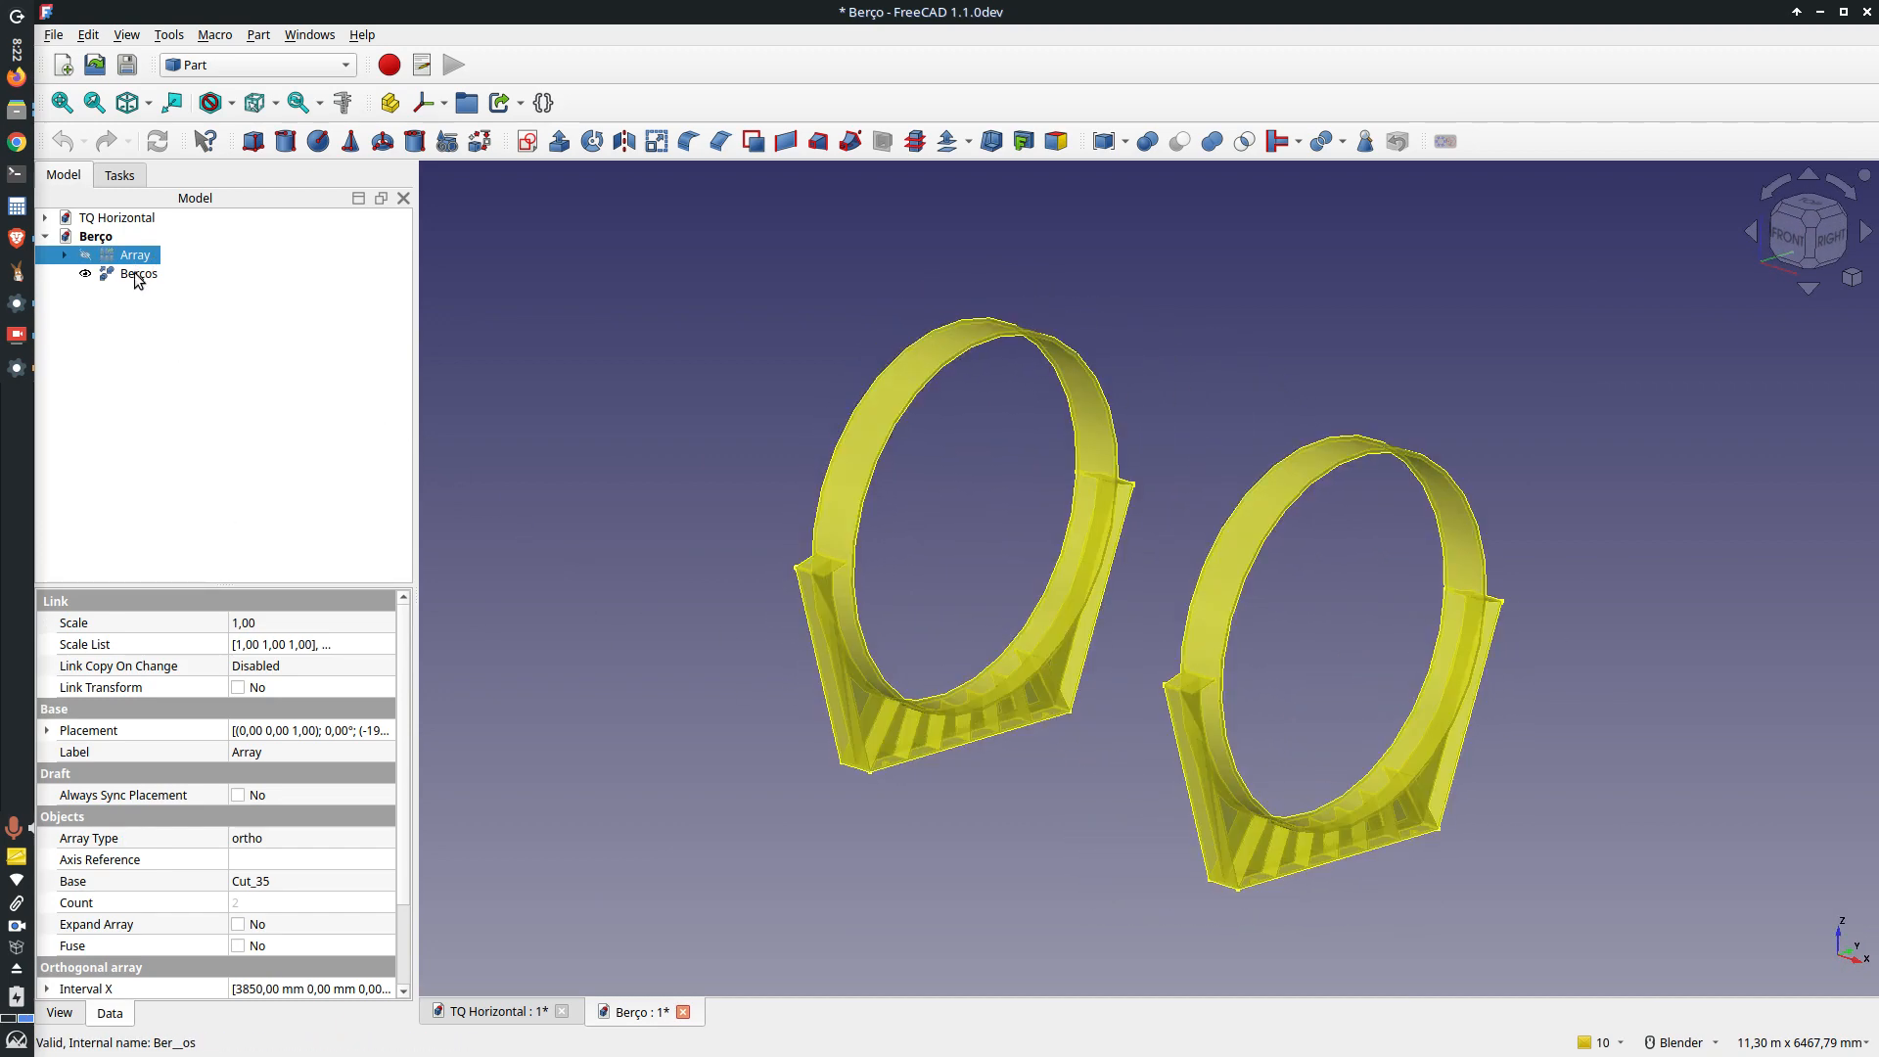
{"action": "left_click_drag", "start_coordinate": [137, 273], "coordinate": [135, 222]}
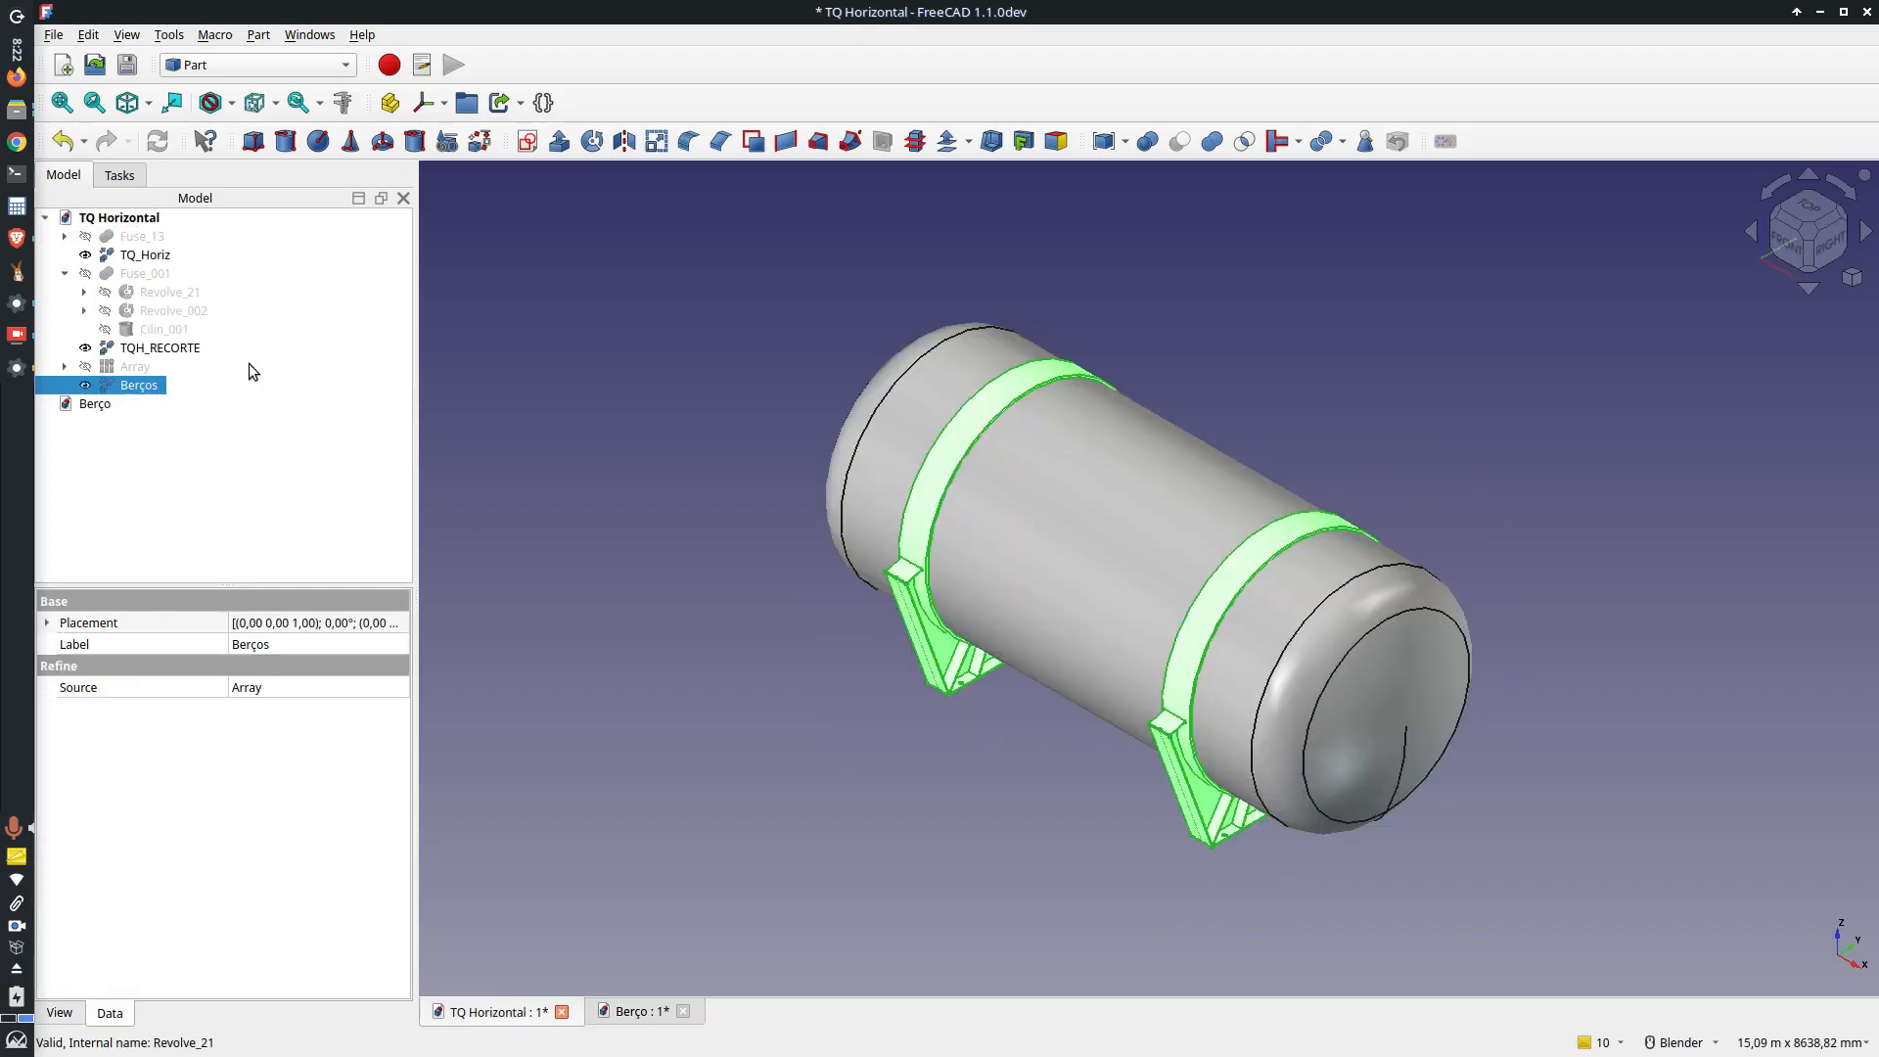
Step: Close the leftover Berço document without saving it
{"action": "left_click", "coordinate": [683, 1012]}
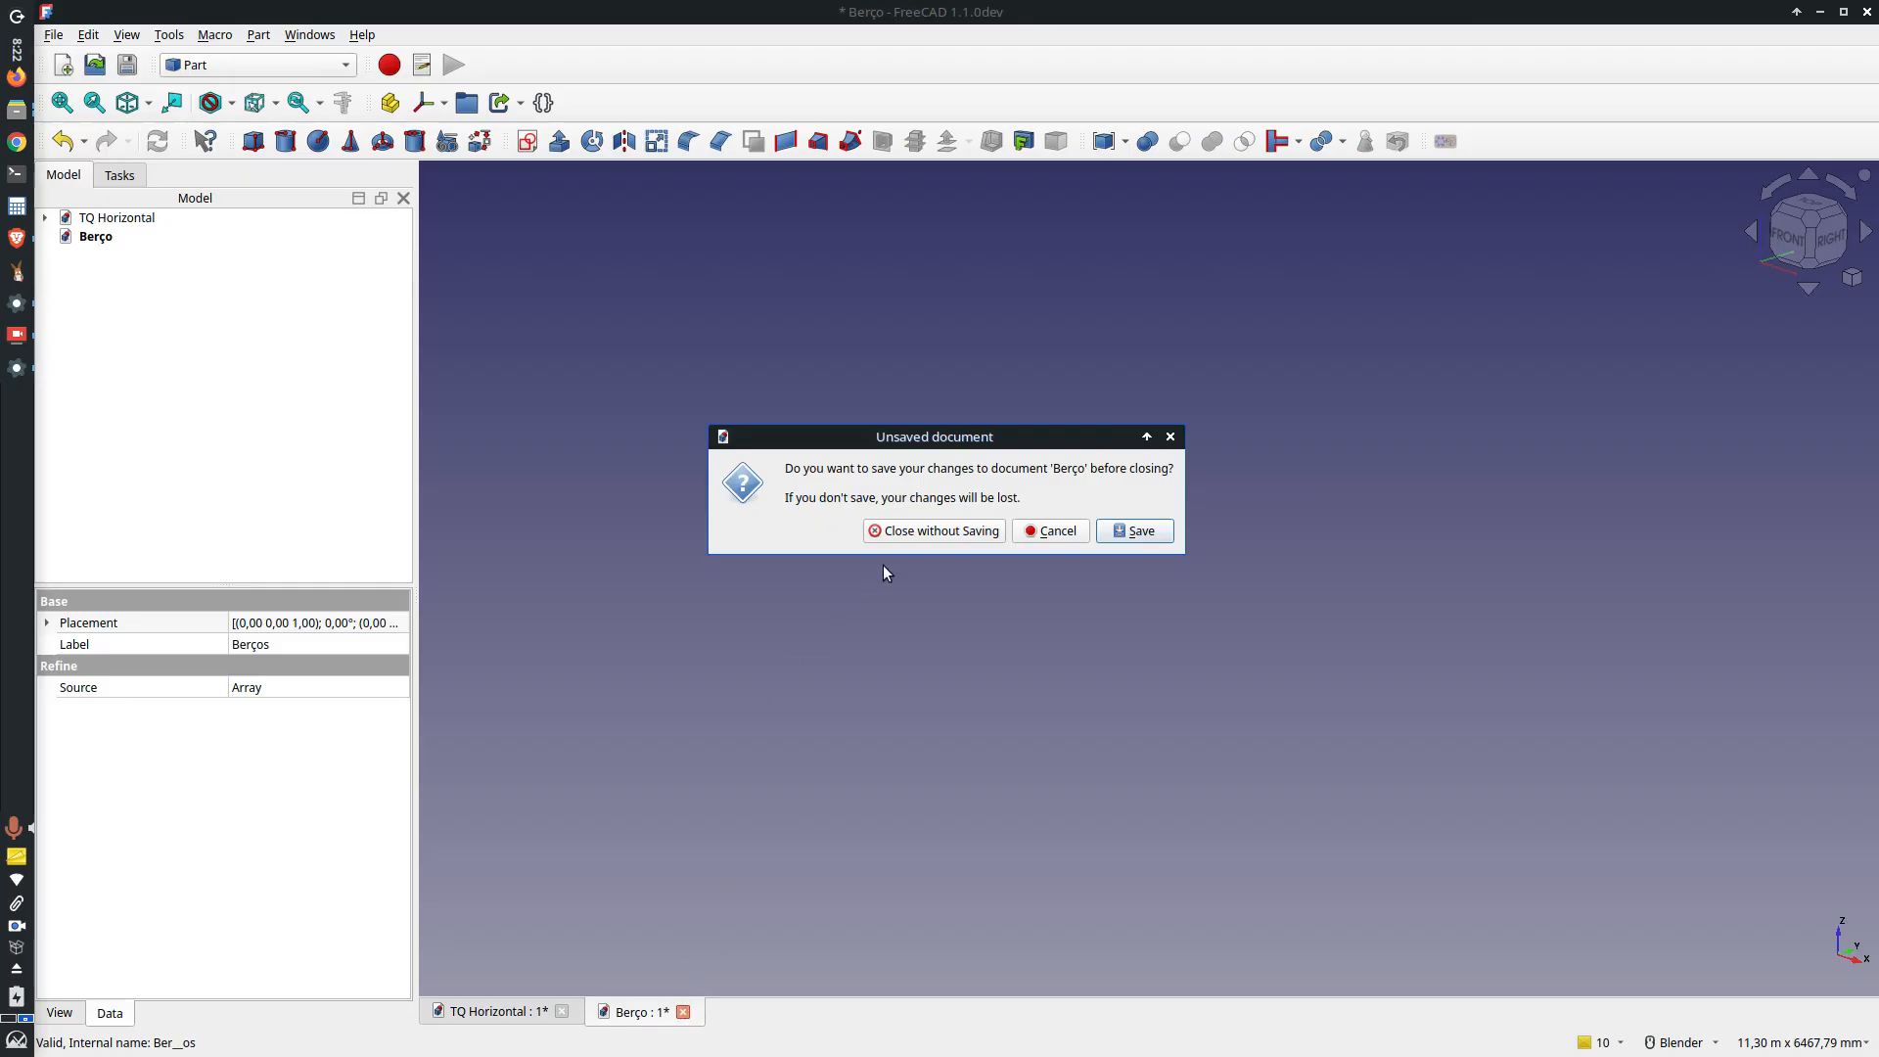
{"action": "left_click", "coordinate": [900, 531]}
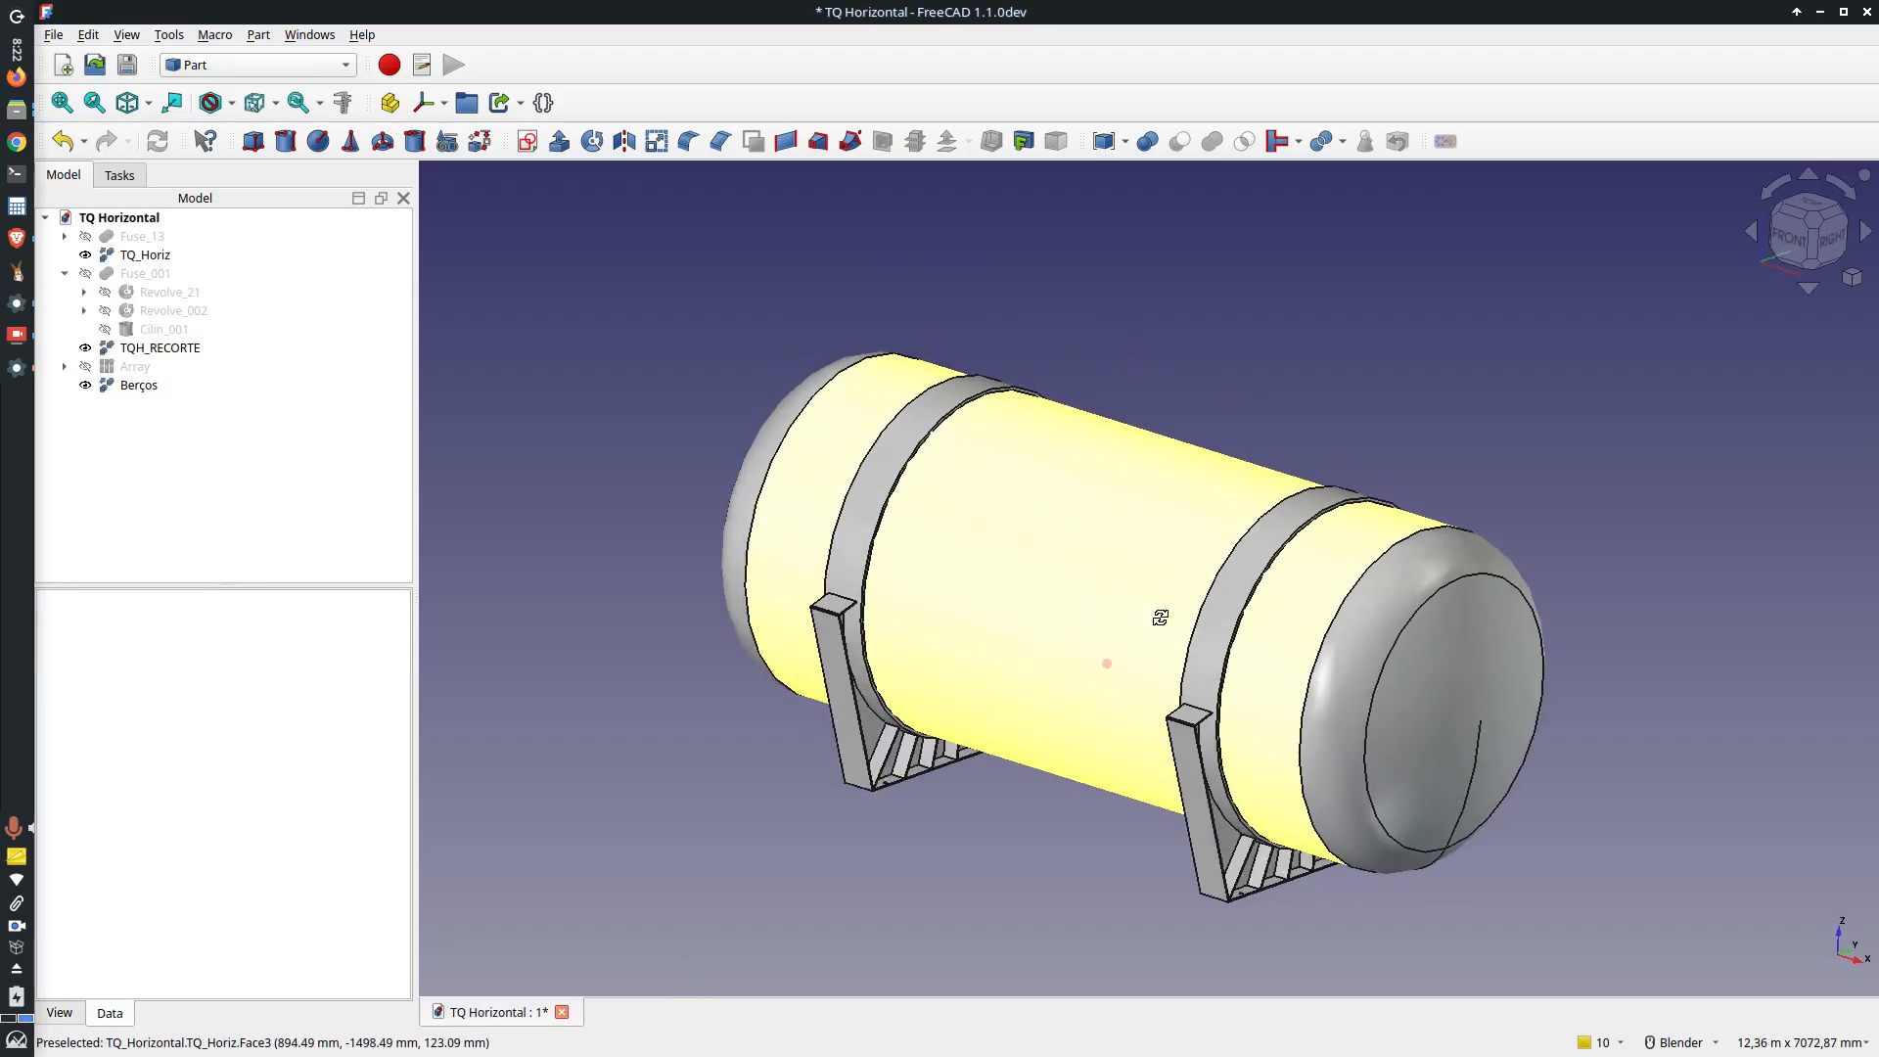
{"action": "middle_click_drag", "start_coordinate": [1159, 617], "coordinate": [824, 730]}
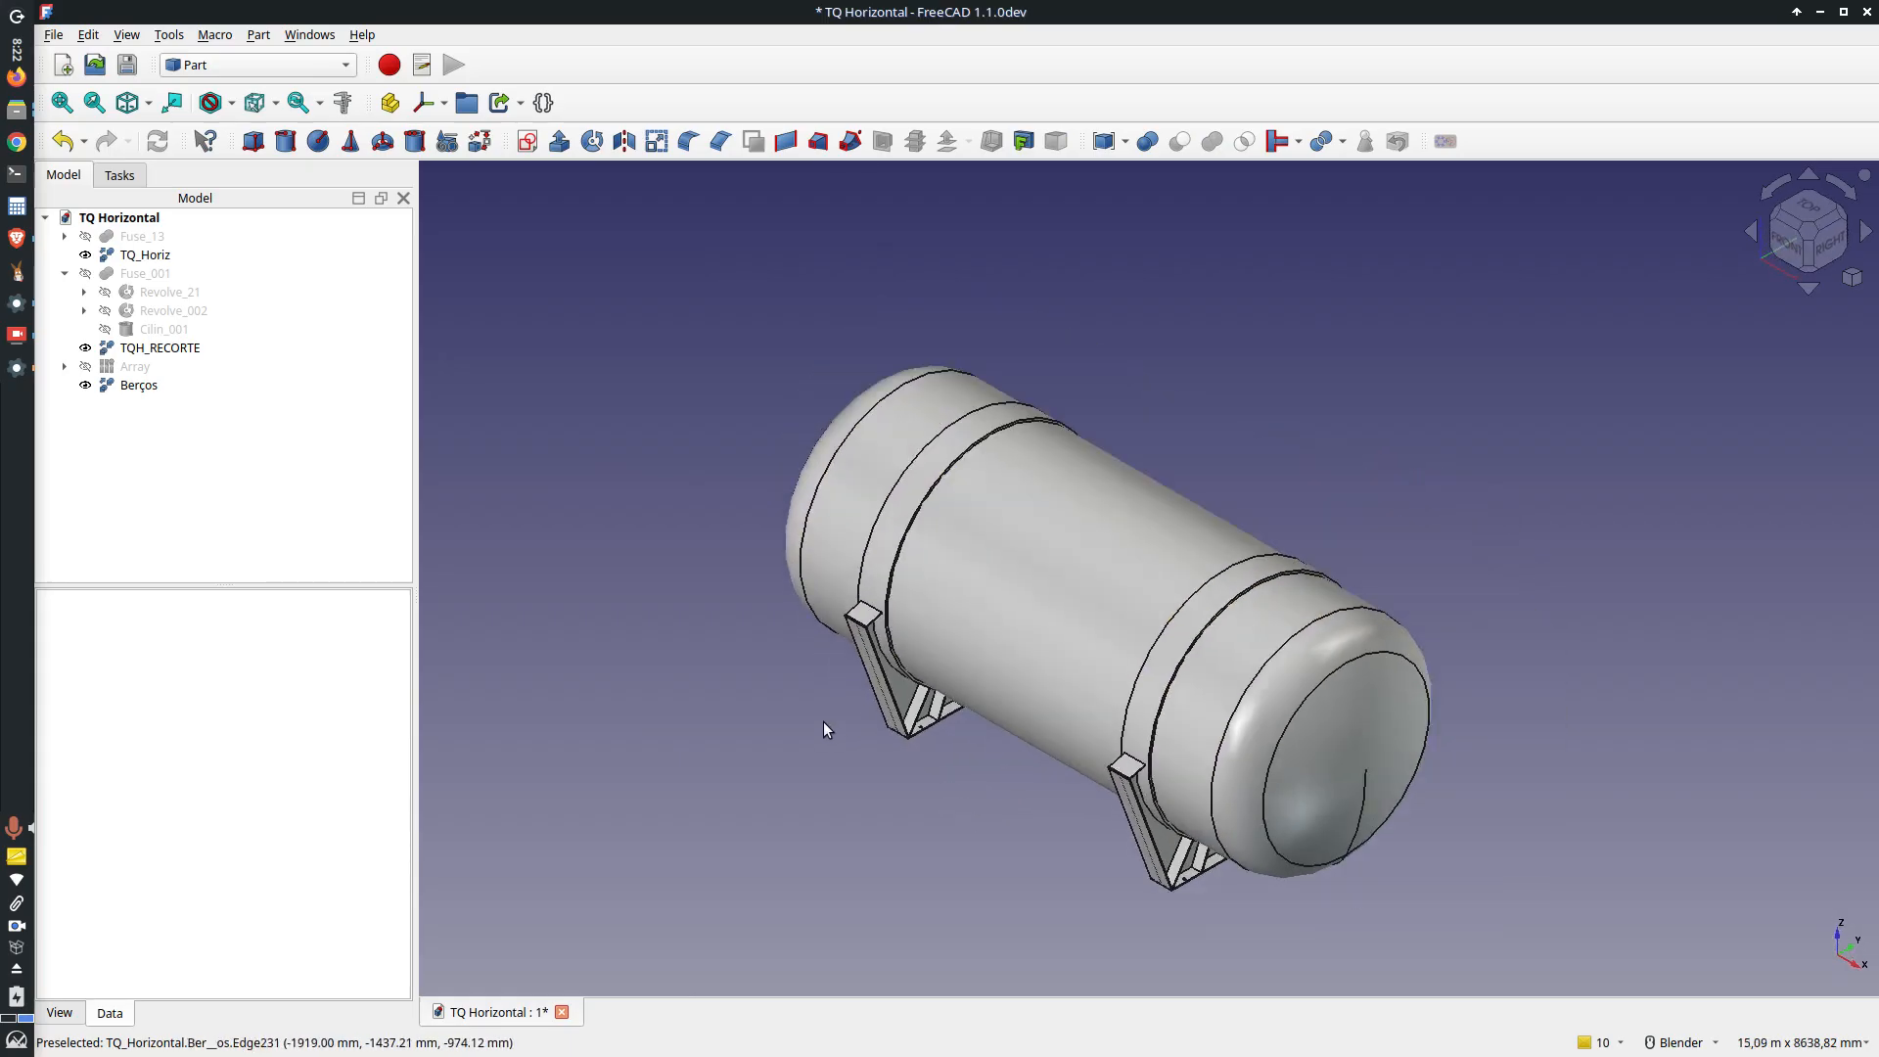
Step: Run the Olhal_AÇO_TQH.py macro with its default values, including tank diameter 3000 and lug spacing 5400
{"action": "left_click", "coordinate": [215, 36]}
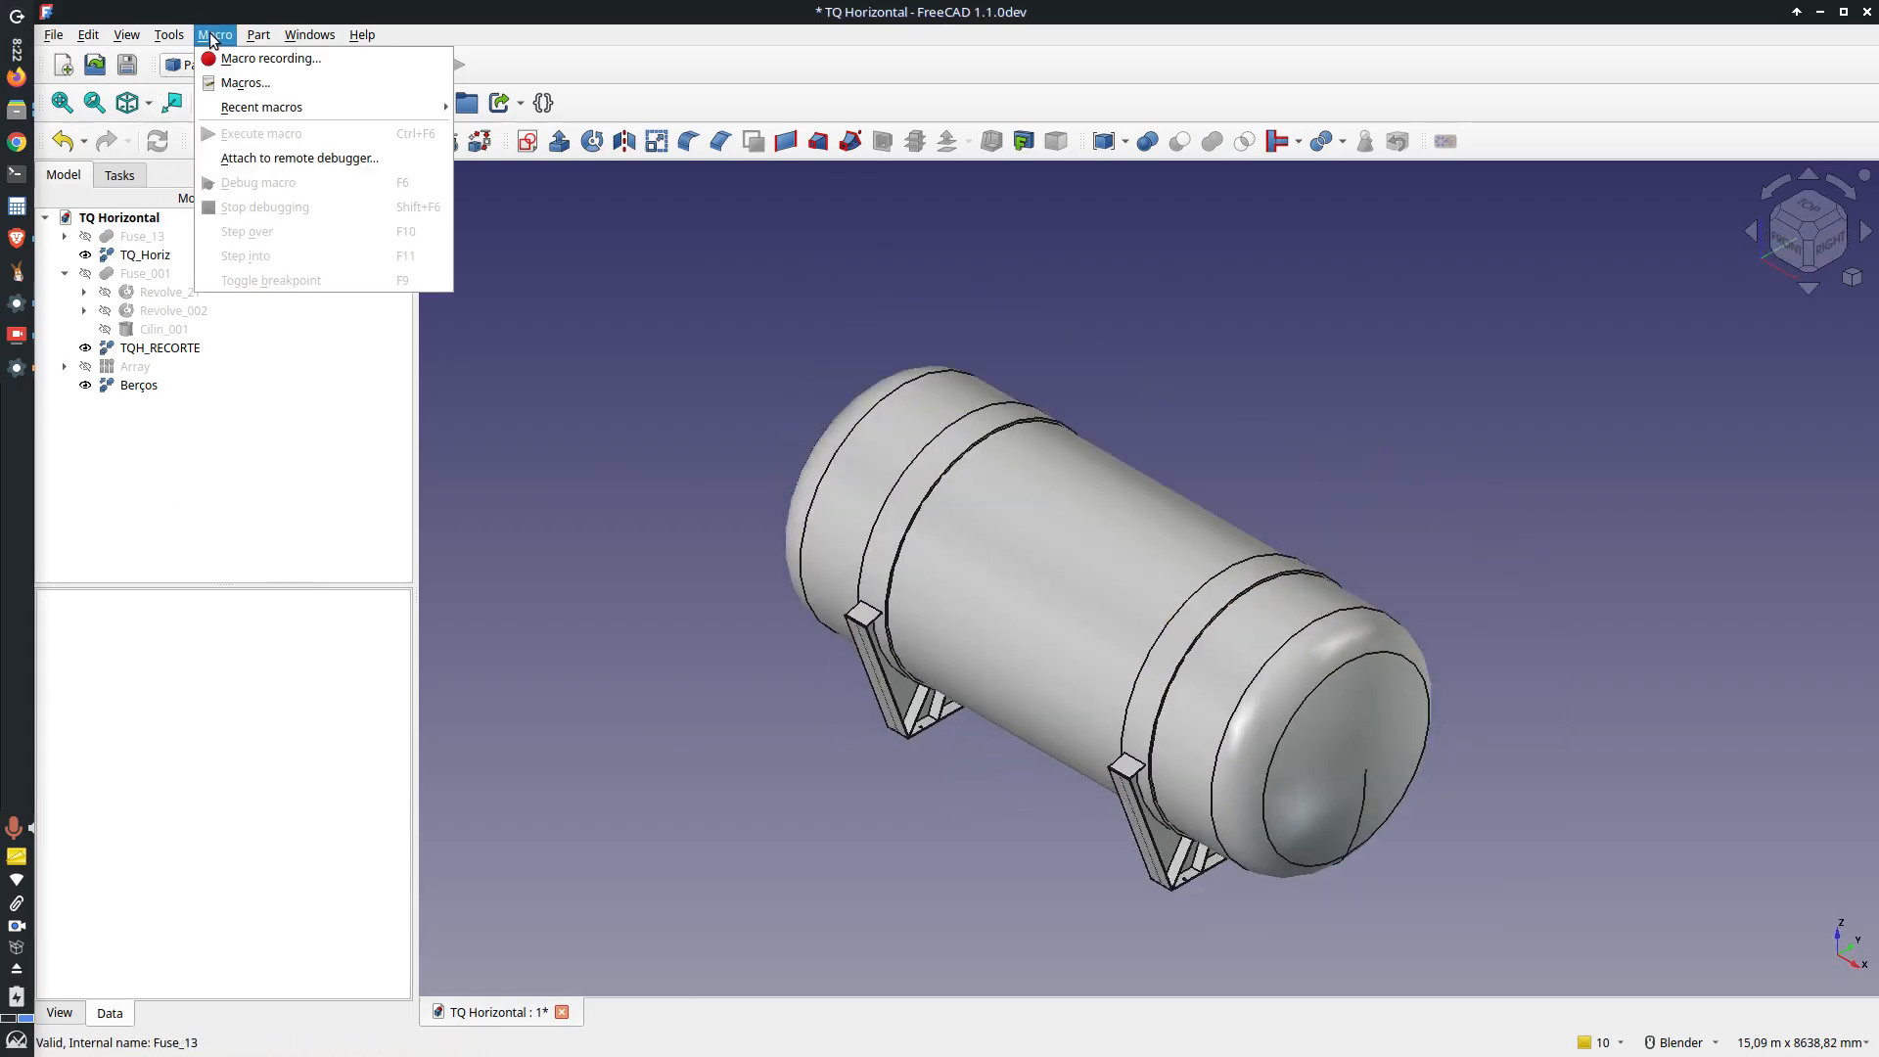
{"action": "left_click", "coordinate": [240, 82]}
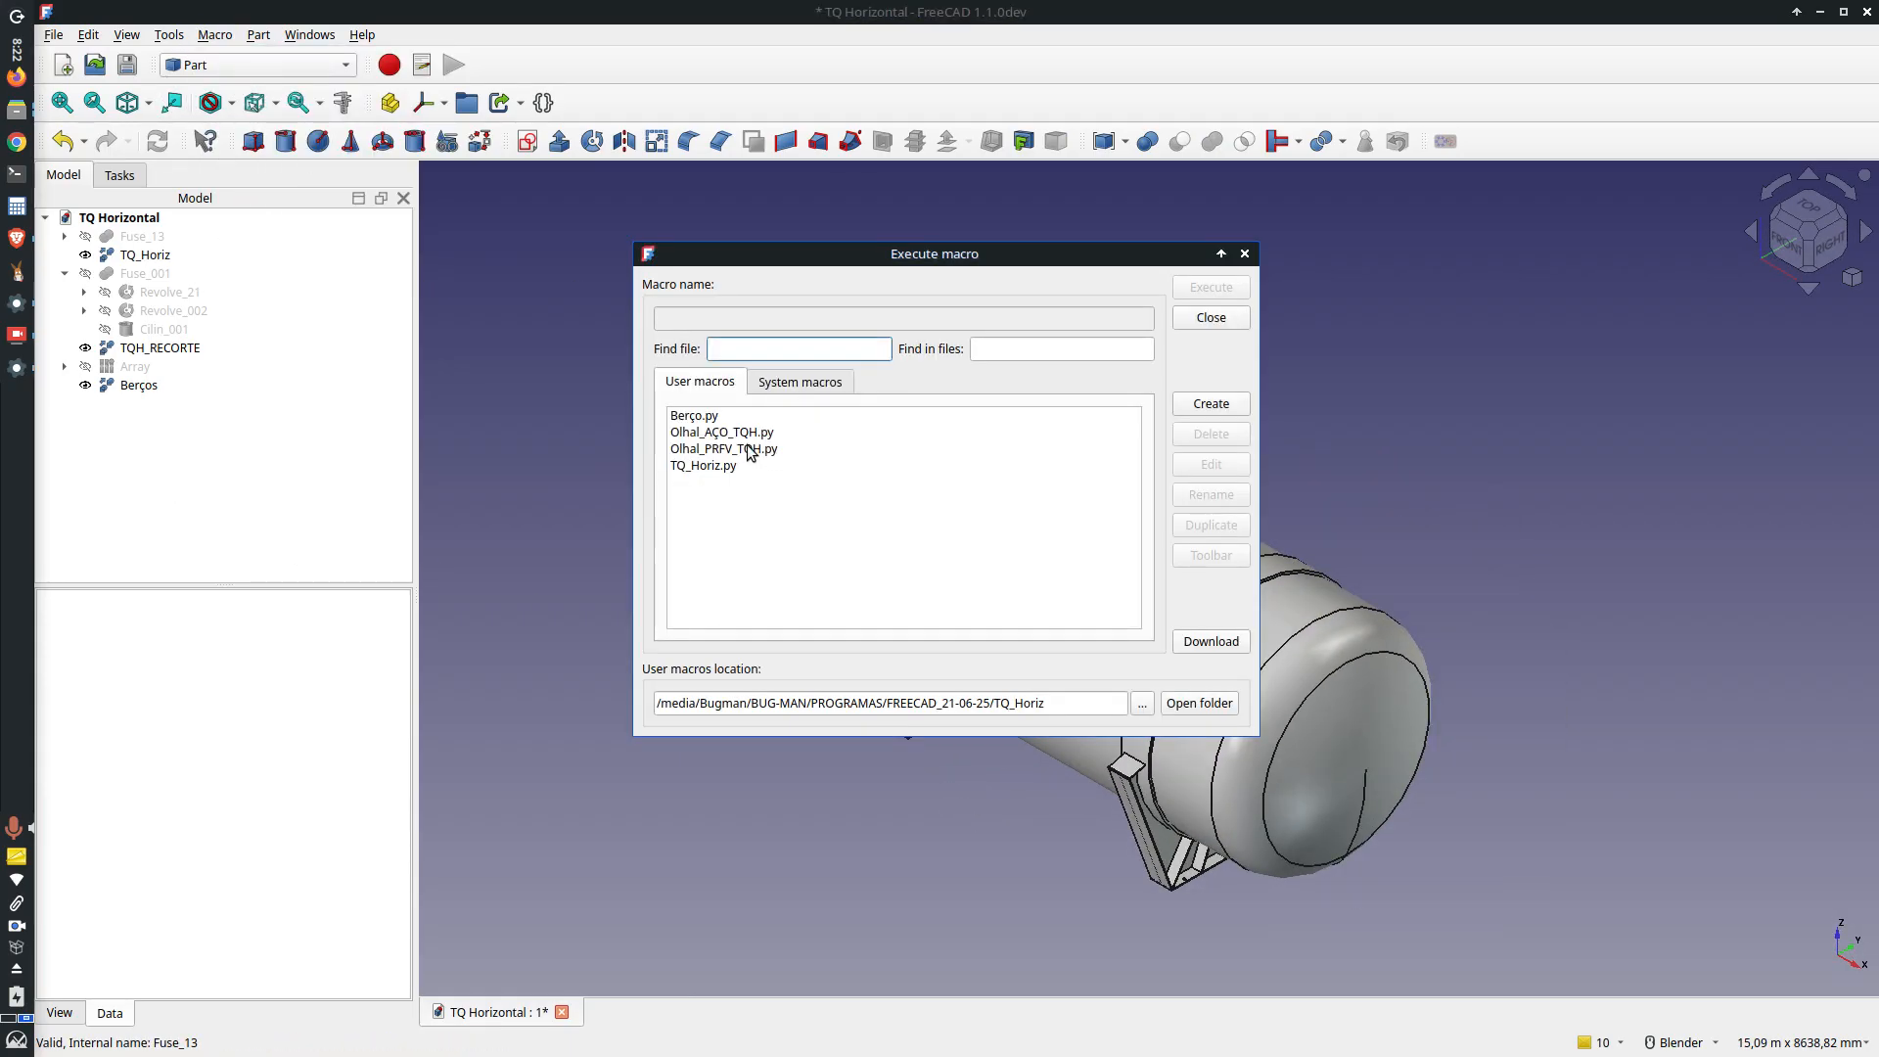
{"action": "left_click", "coordinate": [703, 432]}
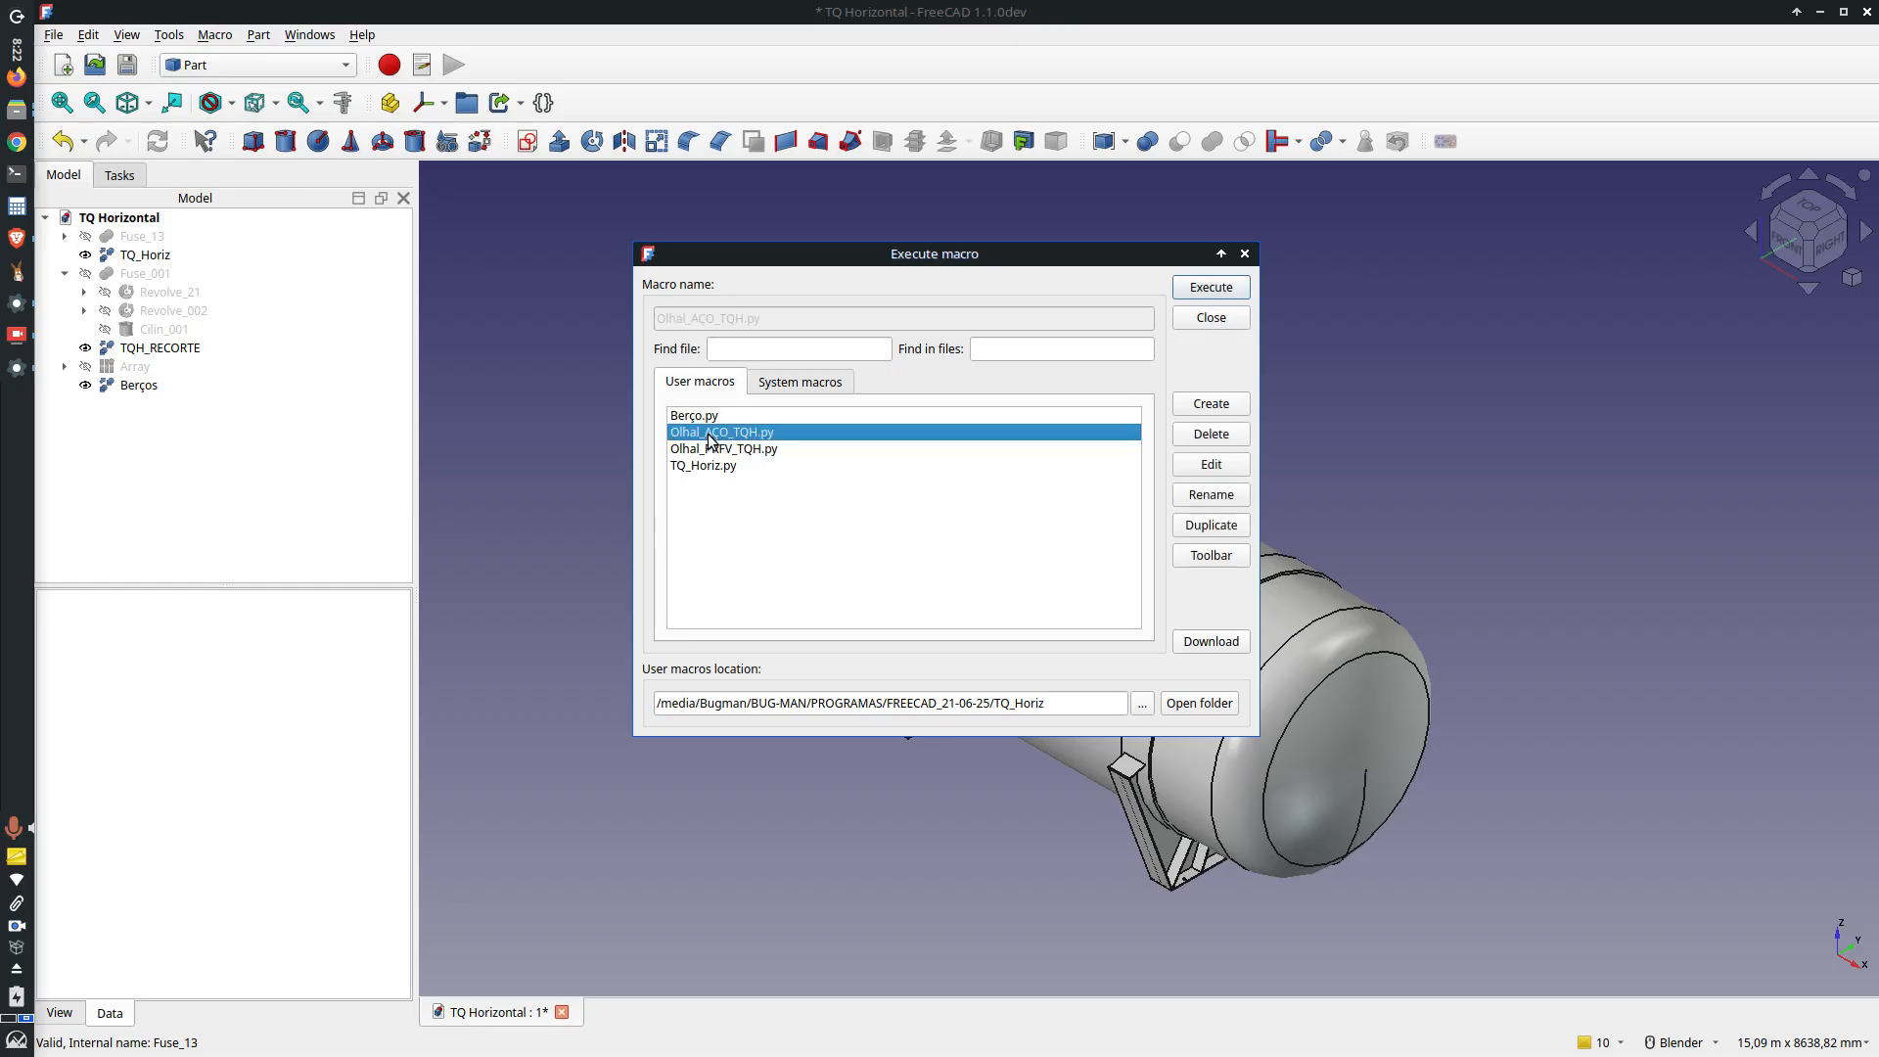
{"action": "left_click", "coordinate": [1210, 286]}
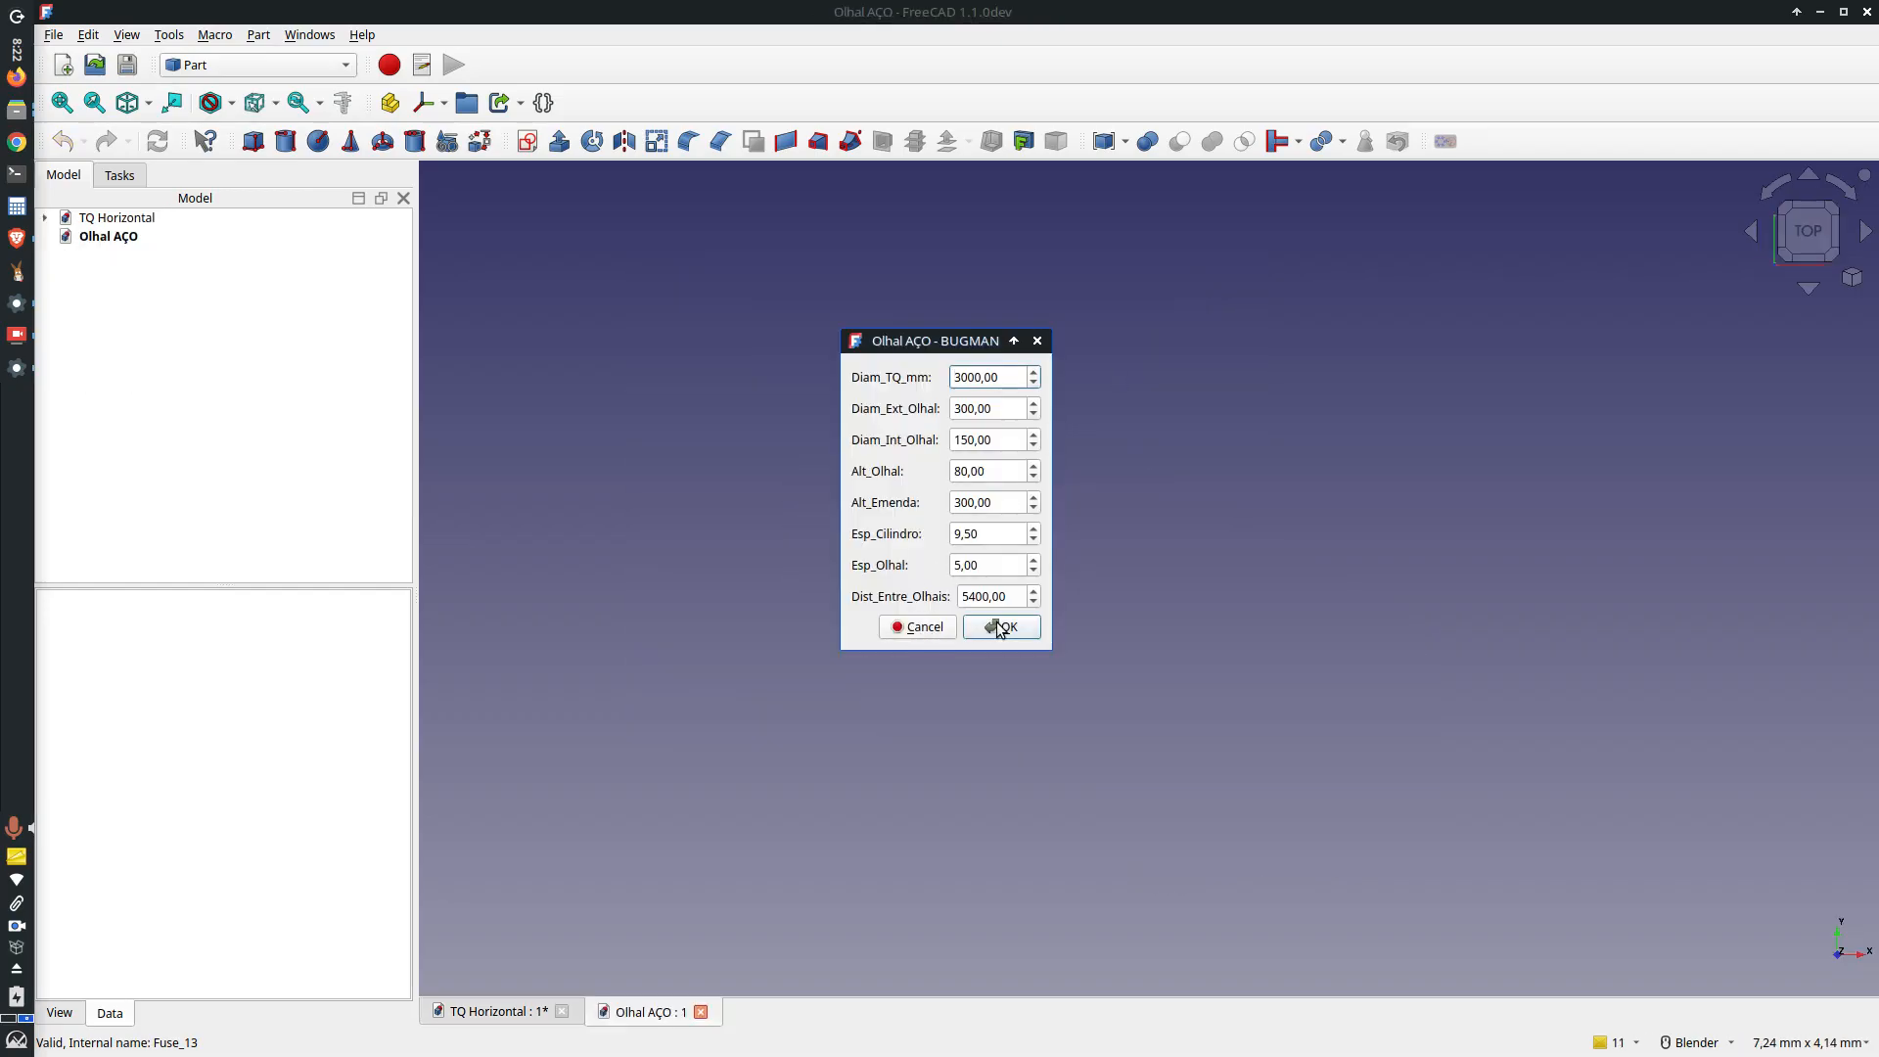
{"action": "left_click", "coordinate": [1000, 627]}
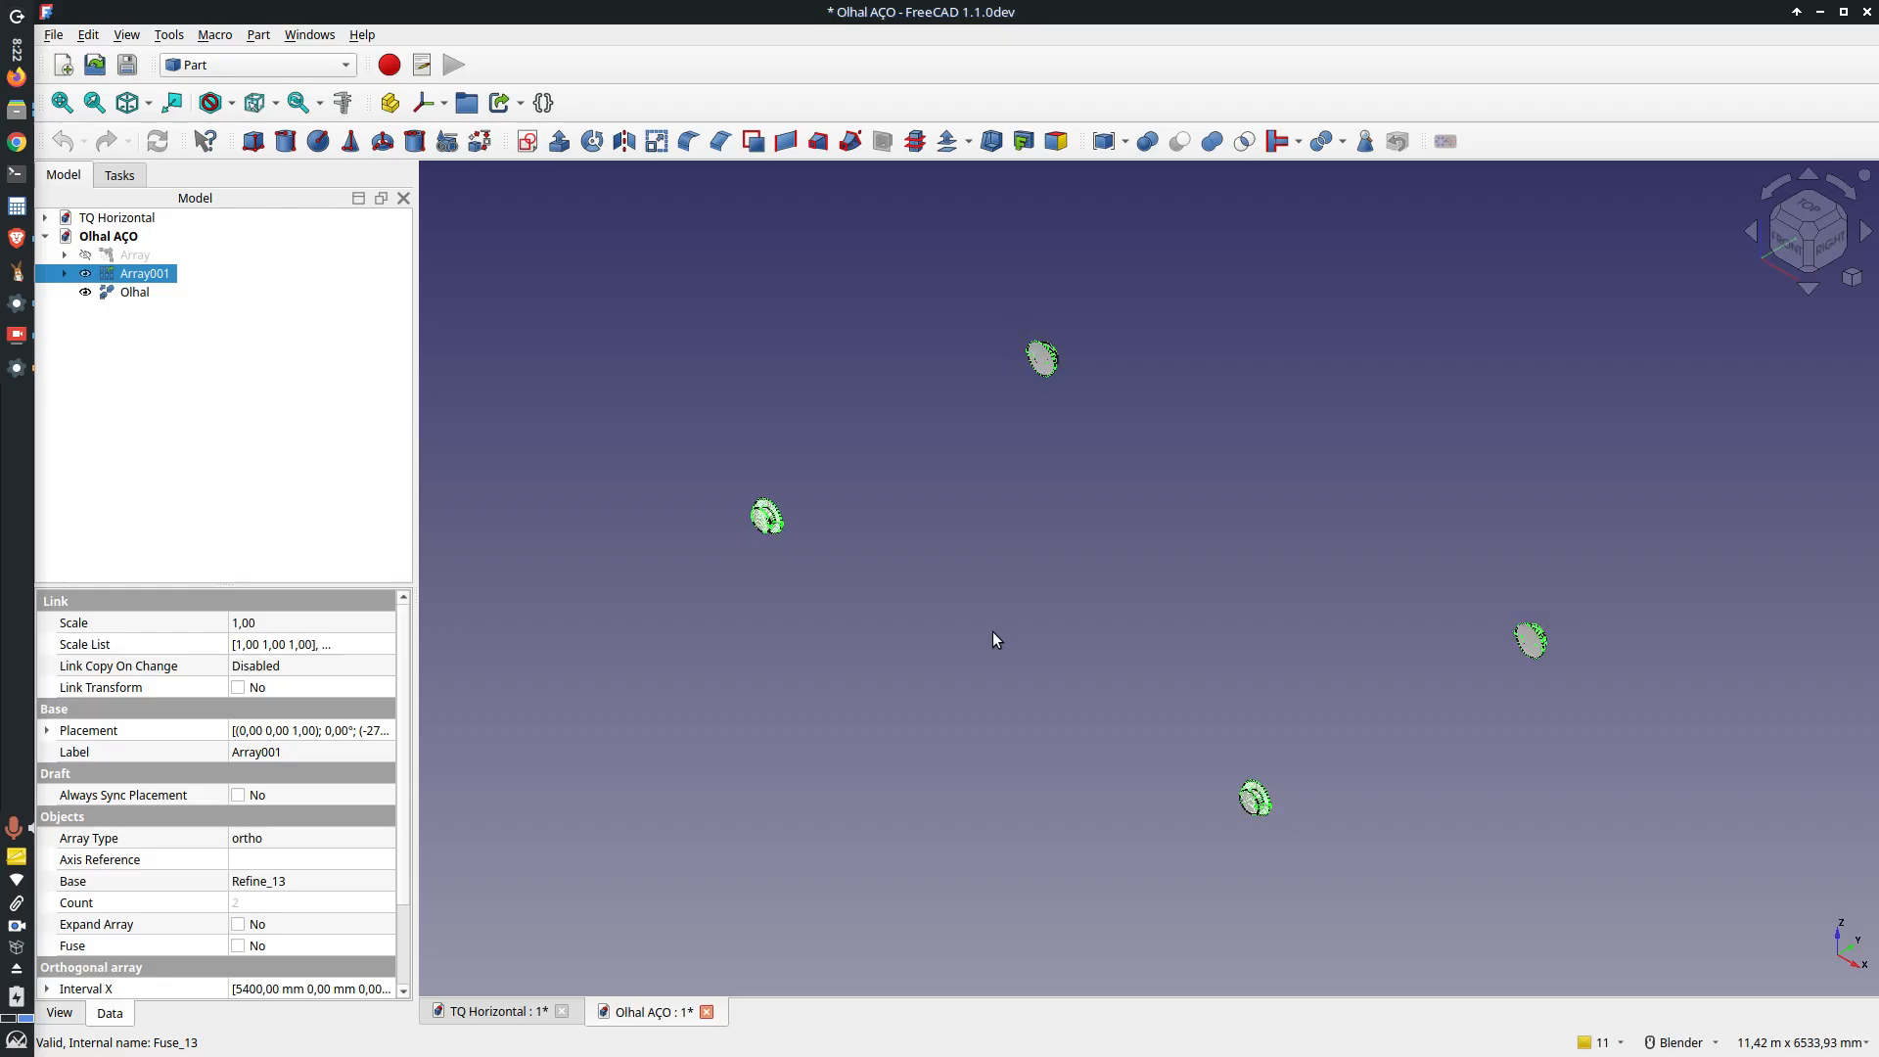
Step: Hide Array001 and move the Olhal object into the TQ Horizontal document
{"action": "left_click", "coordinate": [882, 589]}
{"action": "left_click", "coordinate": [146, 274]}
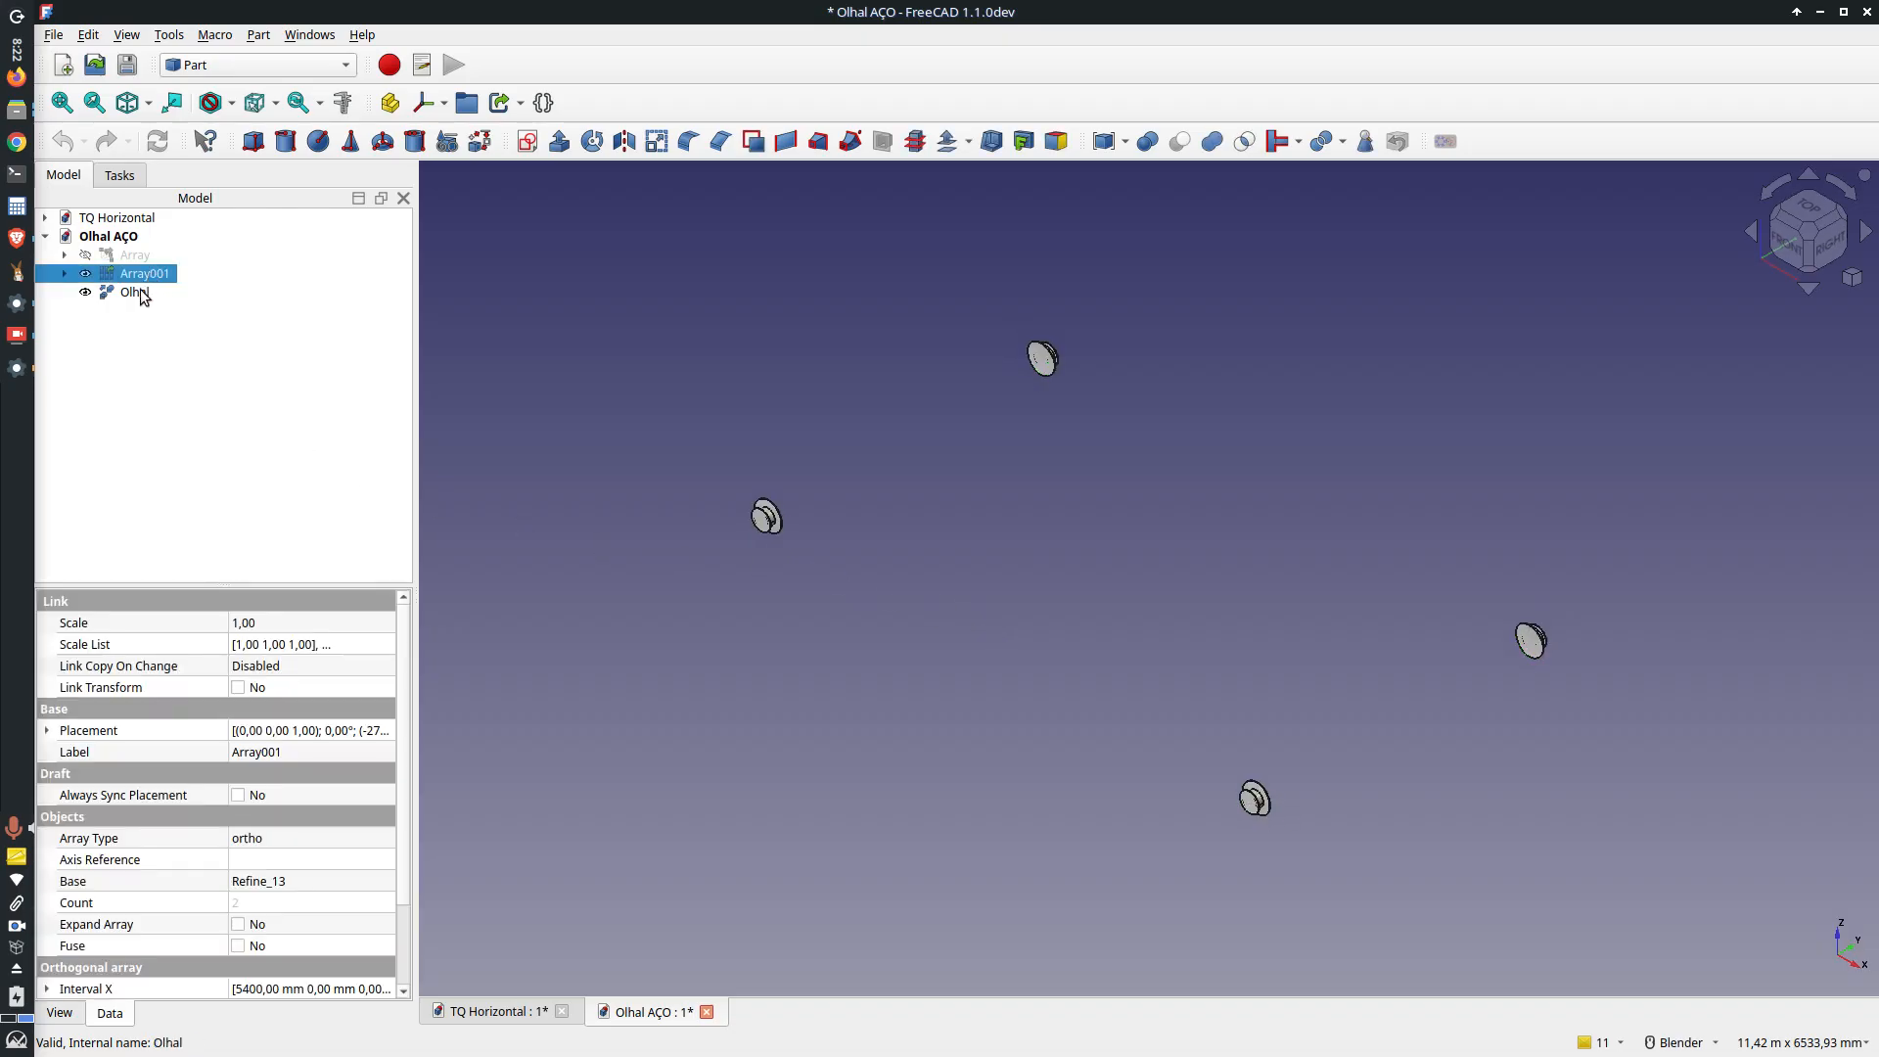
{"action": "key", "text": "space"}
{"action": "left_click_drag", "start_coordinate": [124, 292], "coordinate": [138, 221]}
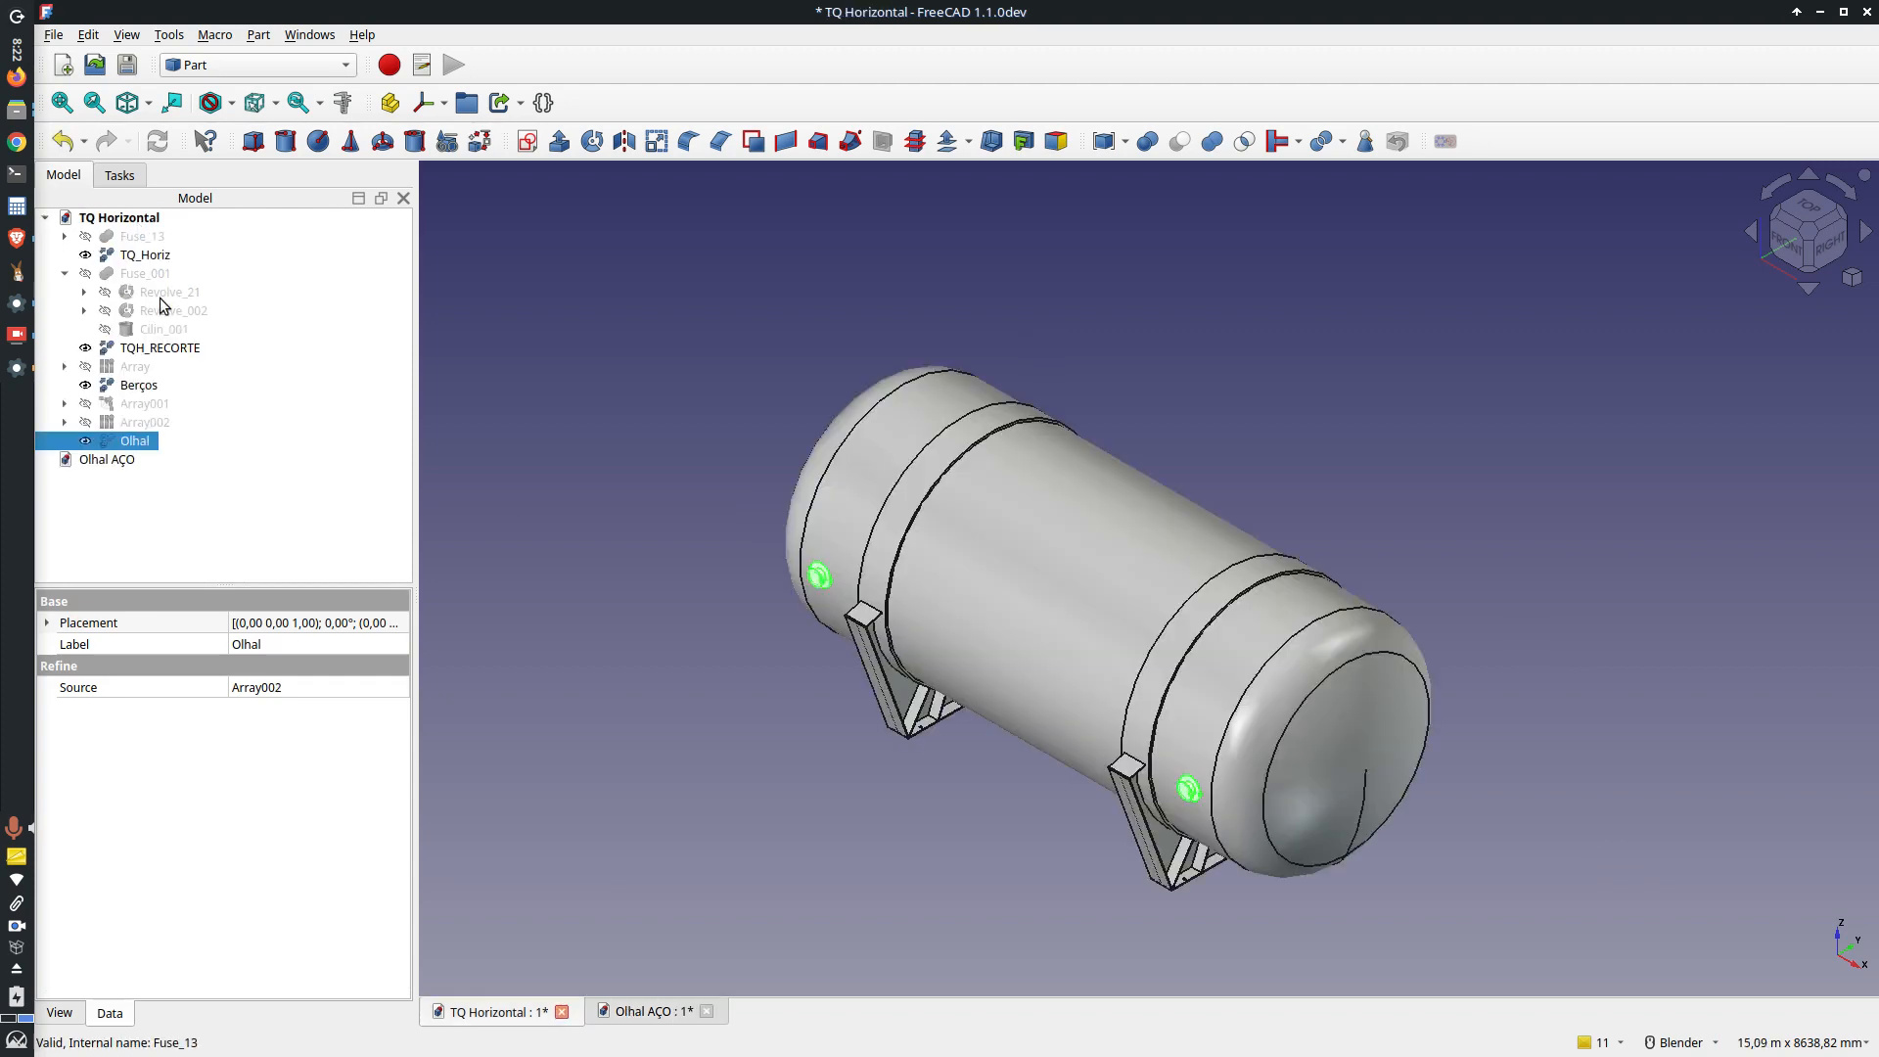
Step: Close the leftover Olhal AÇO document without saving it
{"action": "left_click", "coordinate": [706, 1010]}
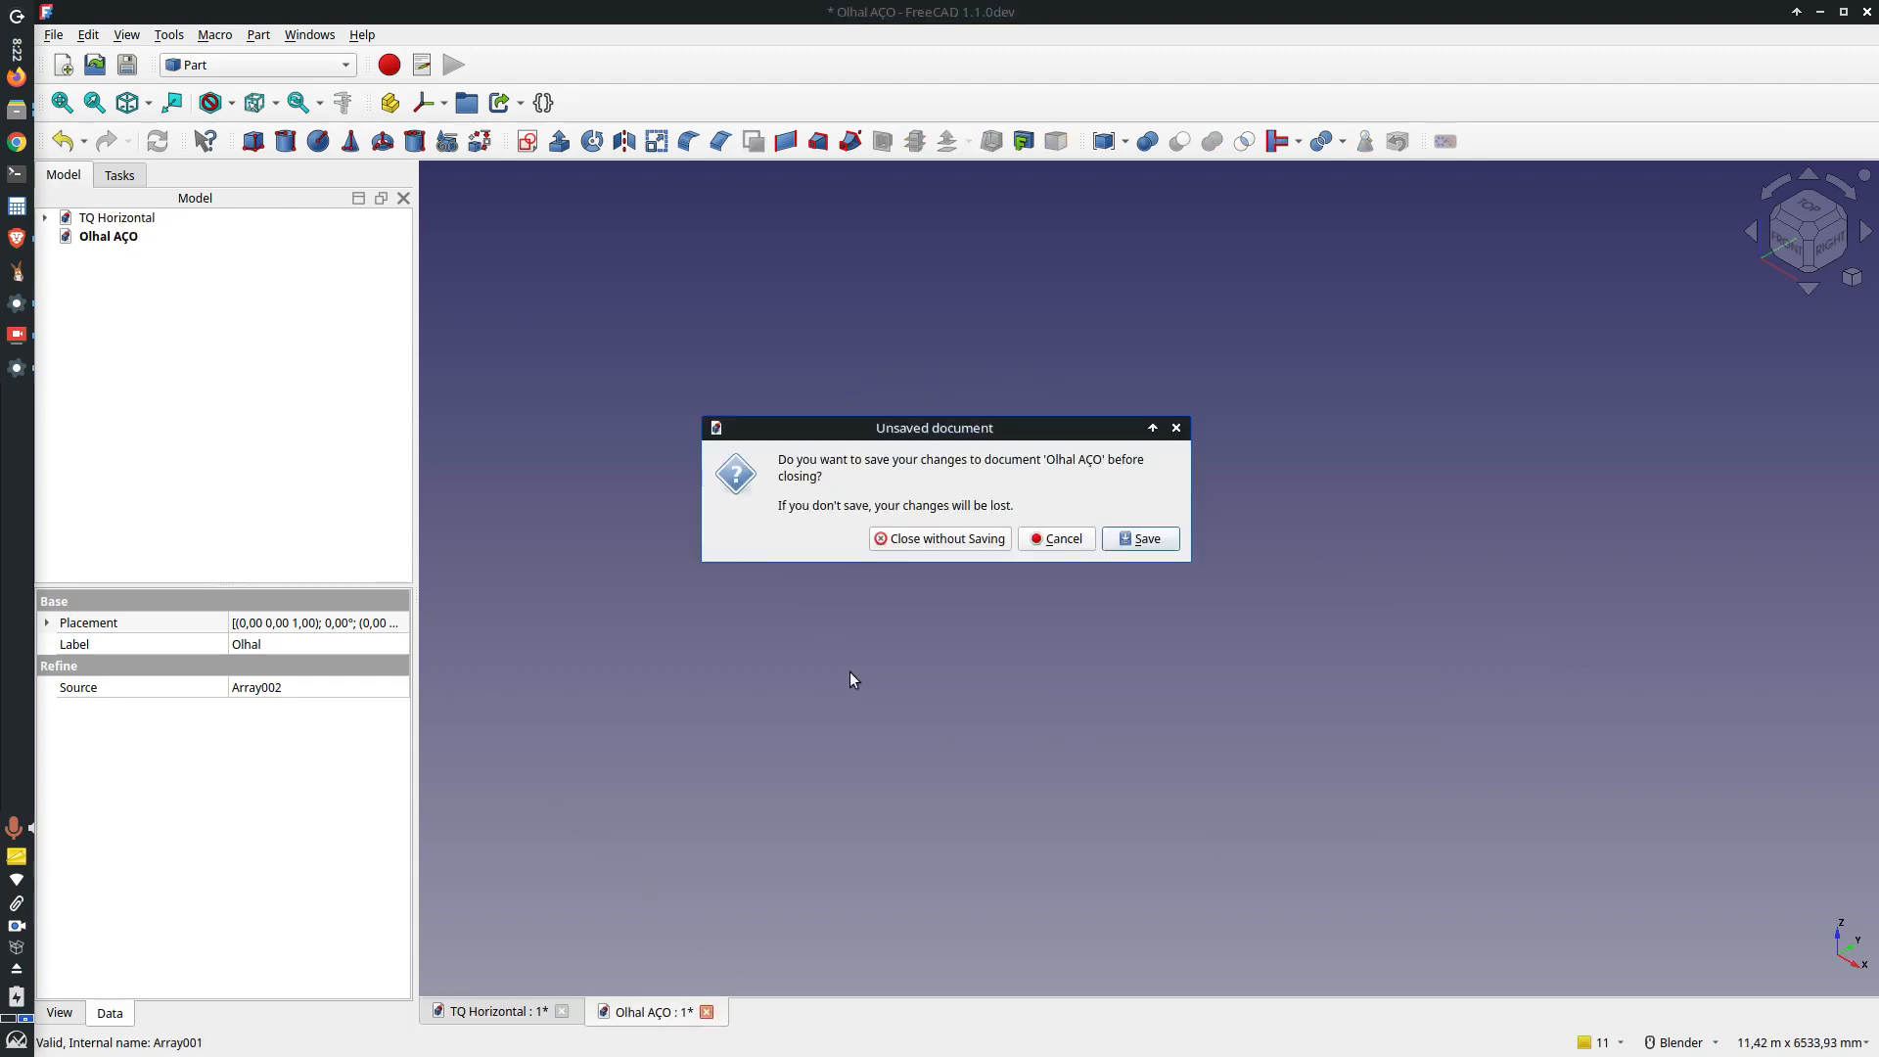
{"action": "left_click", "coordinate": [900, 540]}
{"action": "middle_click_drag", "start_coordinate": [883, 748], "coordinate": [920, 737]}
{"action": "scroll", "coordinate": [947, 740], "scroll_direction": "down", "scroll_amount": 2}
{"action": "scroll", "coordinate": [920, 744], "scroll_direction": "up", "scroll_amount": 2}
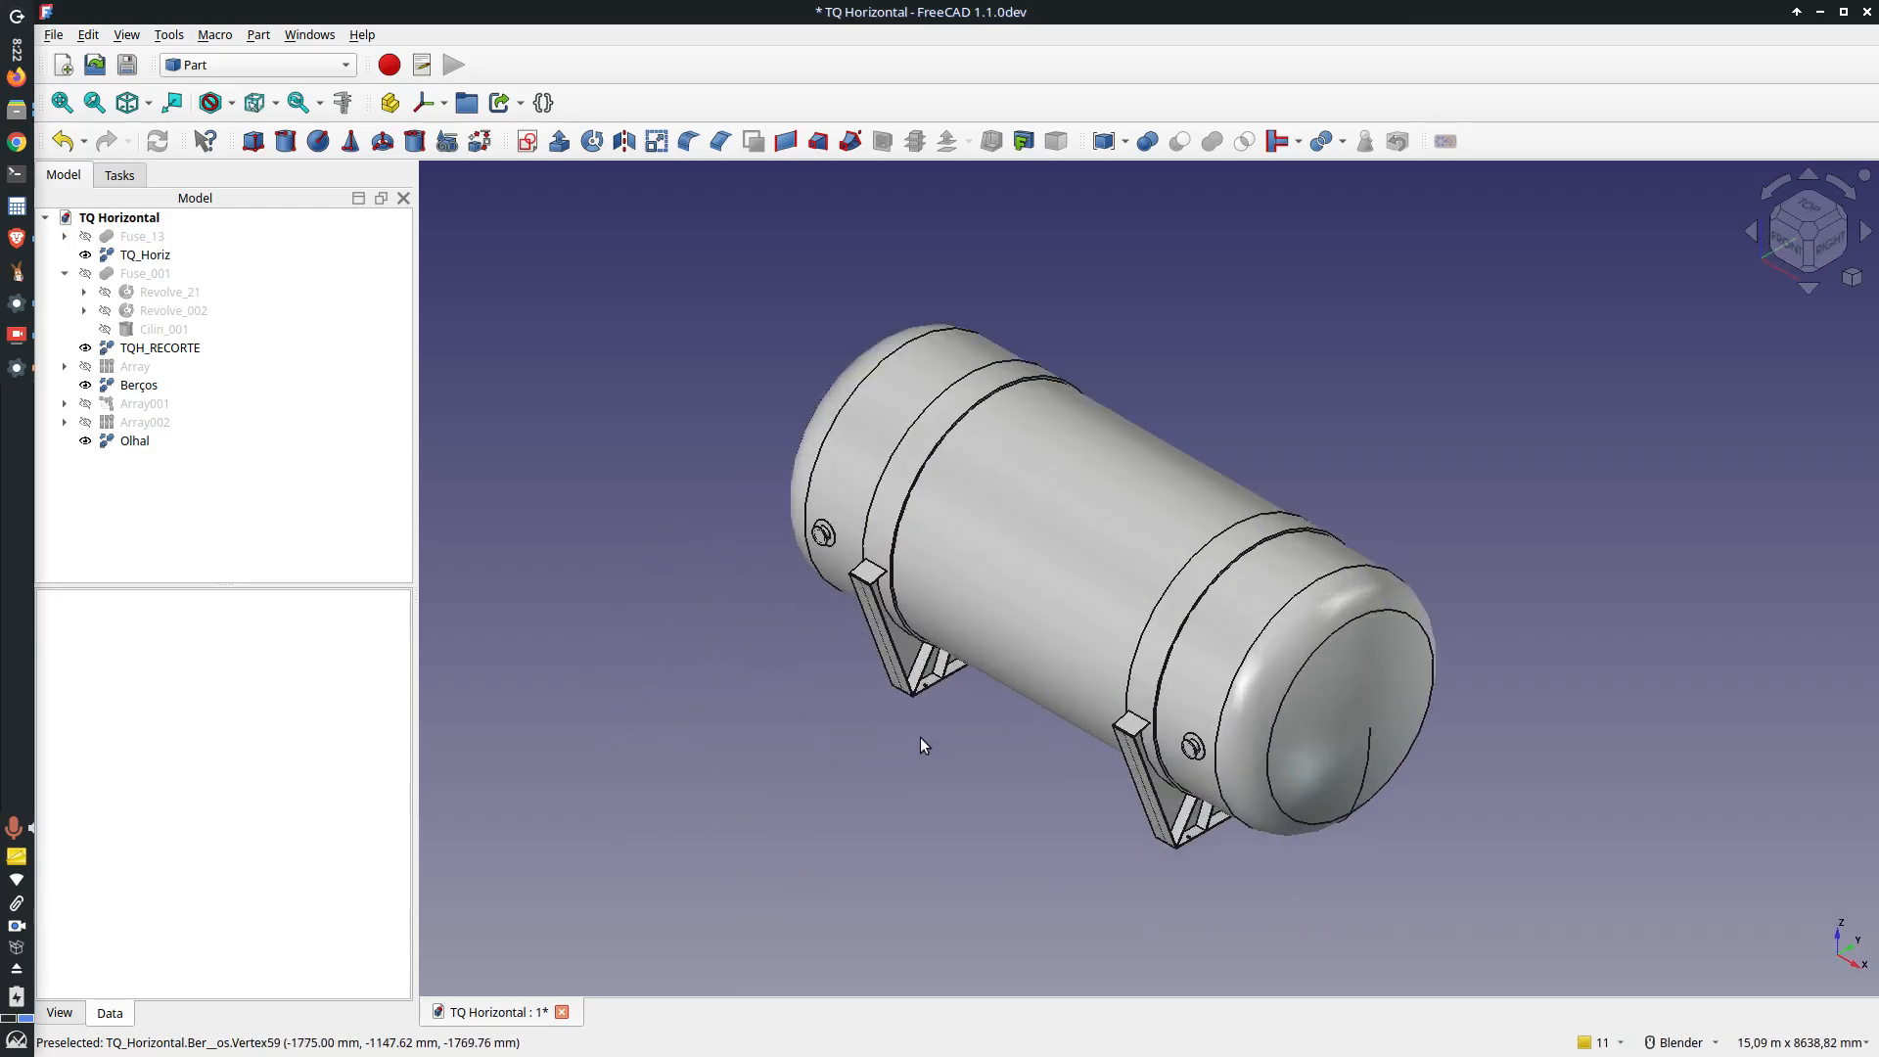
Step: Change the user macros location to the Tanques folder inside FREECAD_21-06-25
{"action": "left_click", "coordinate": [215, 35]}
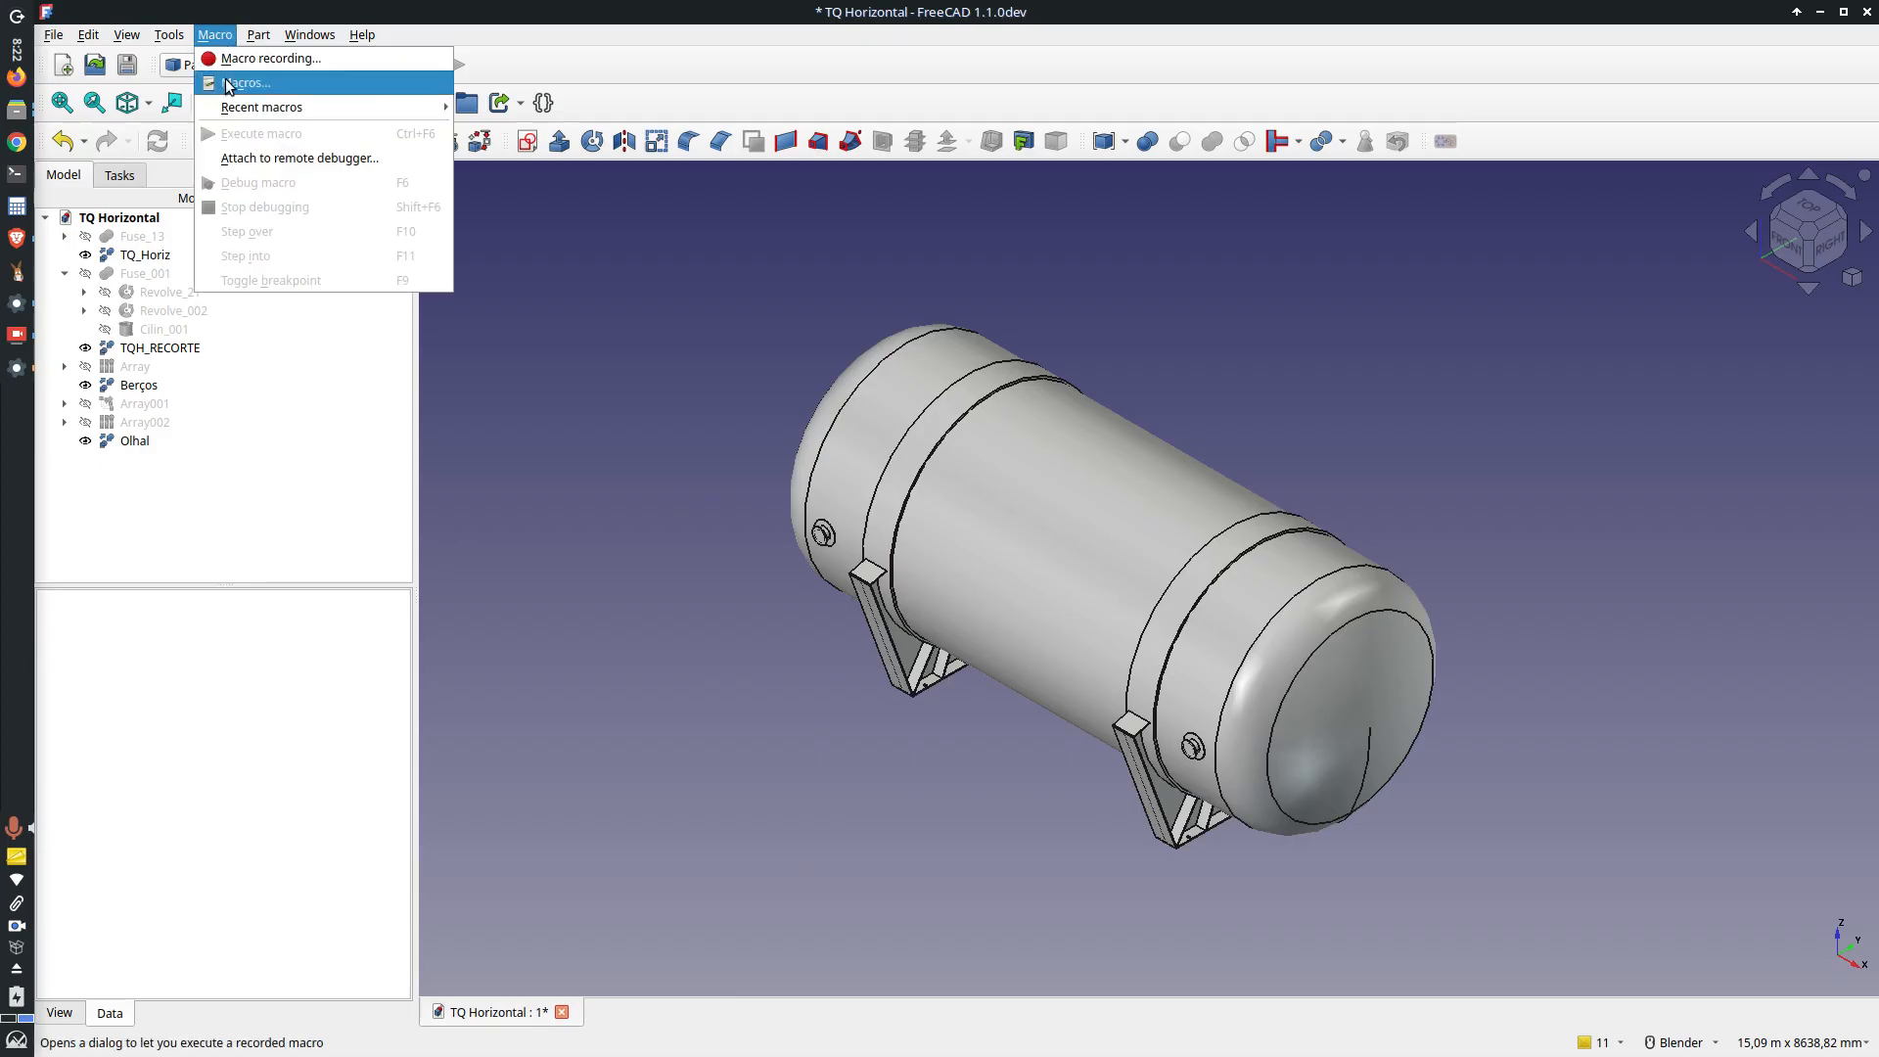
{"action": "left_click", "coordinate": [235, 83]}
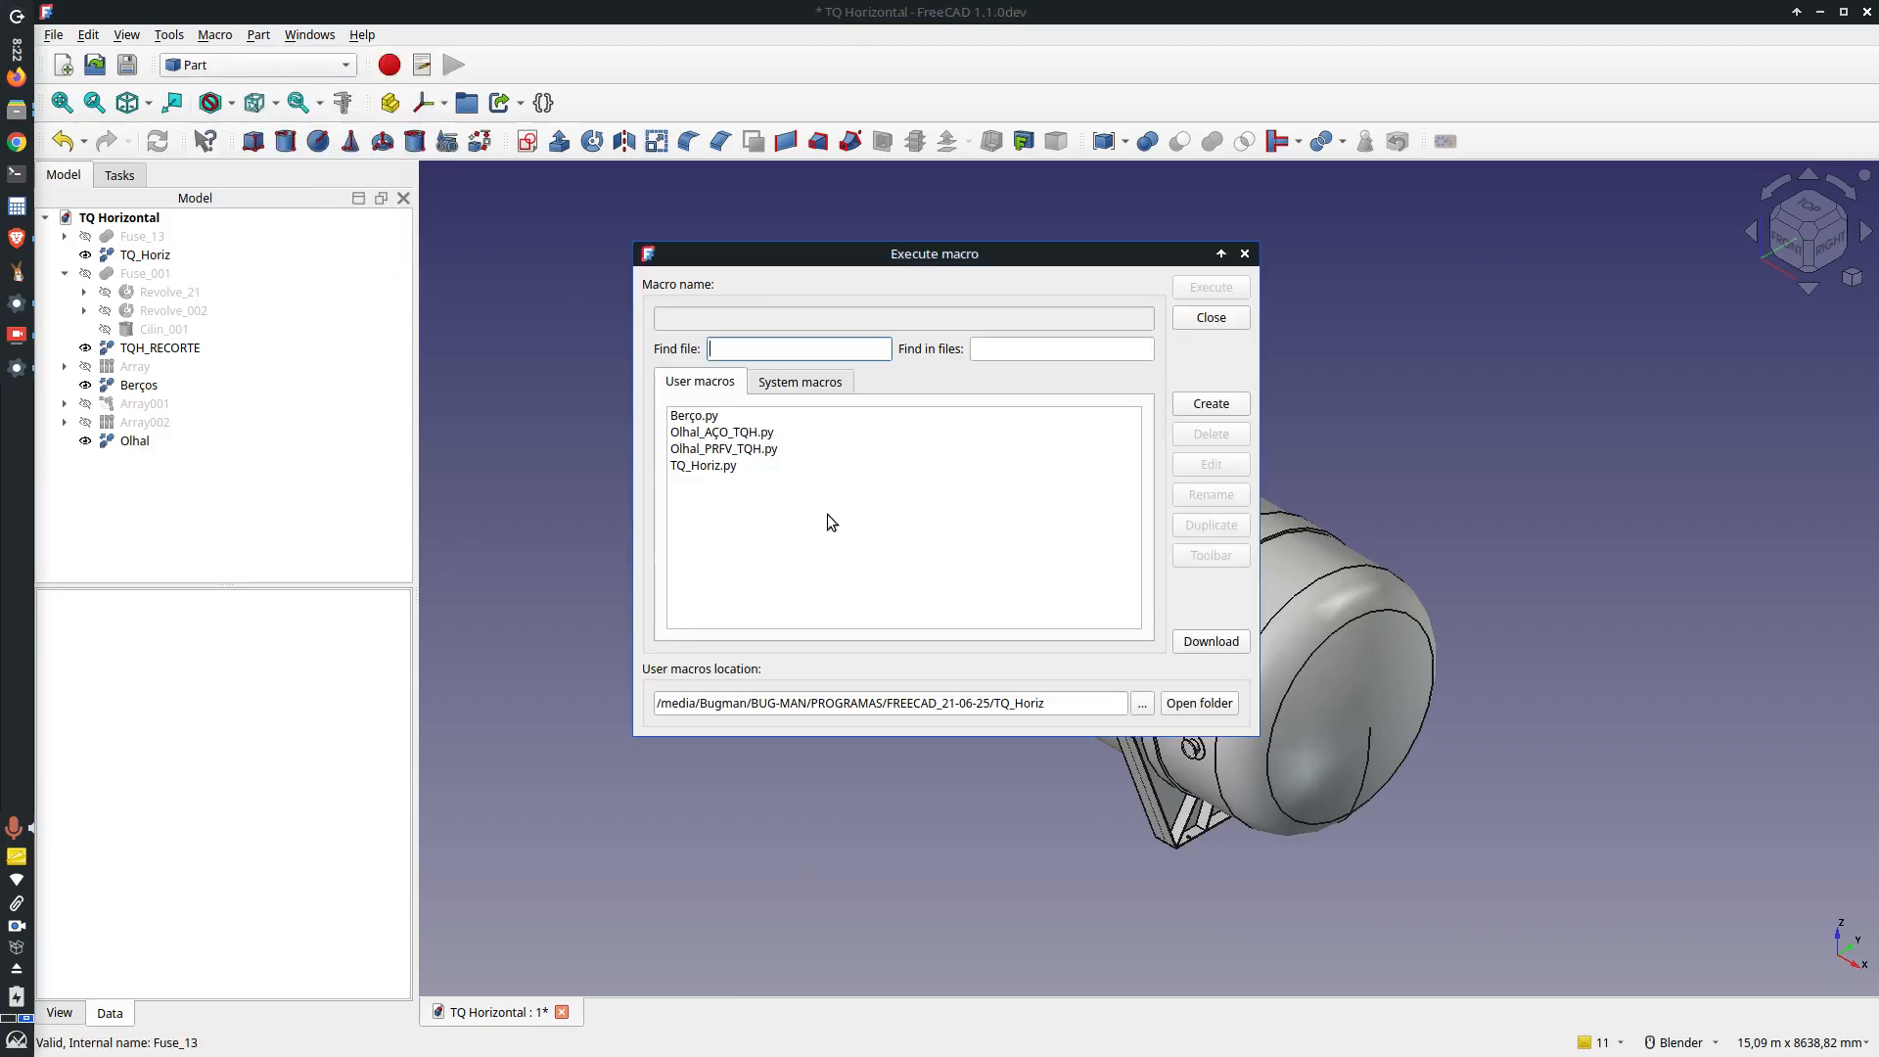
{"action": "left_click", "coordinate": [1141, 704]}
{"action": "left_click", "coordinate": [941, 297]}
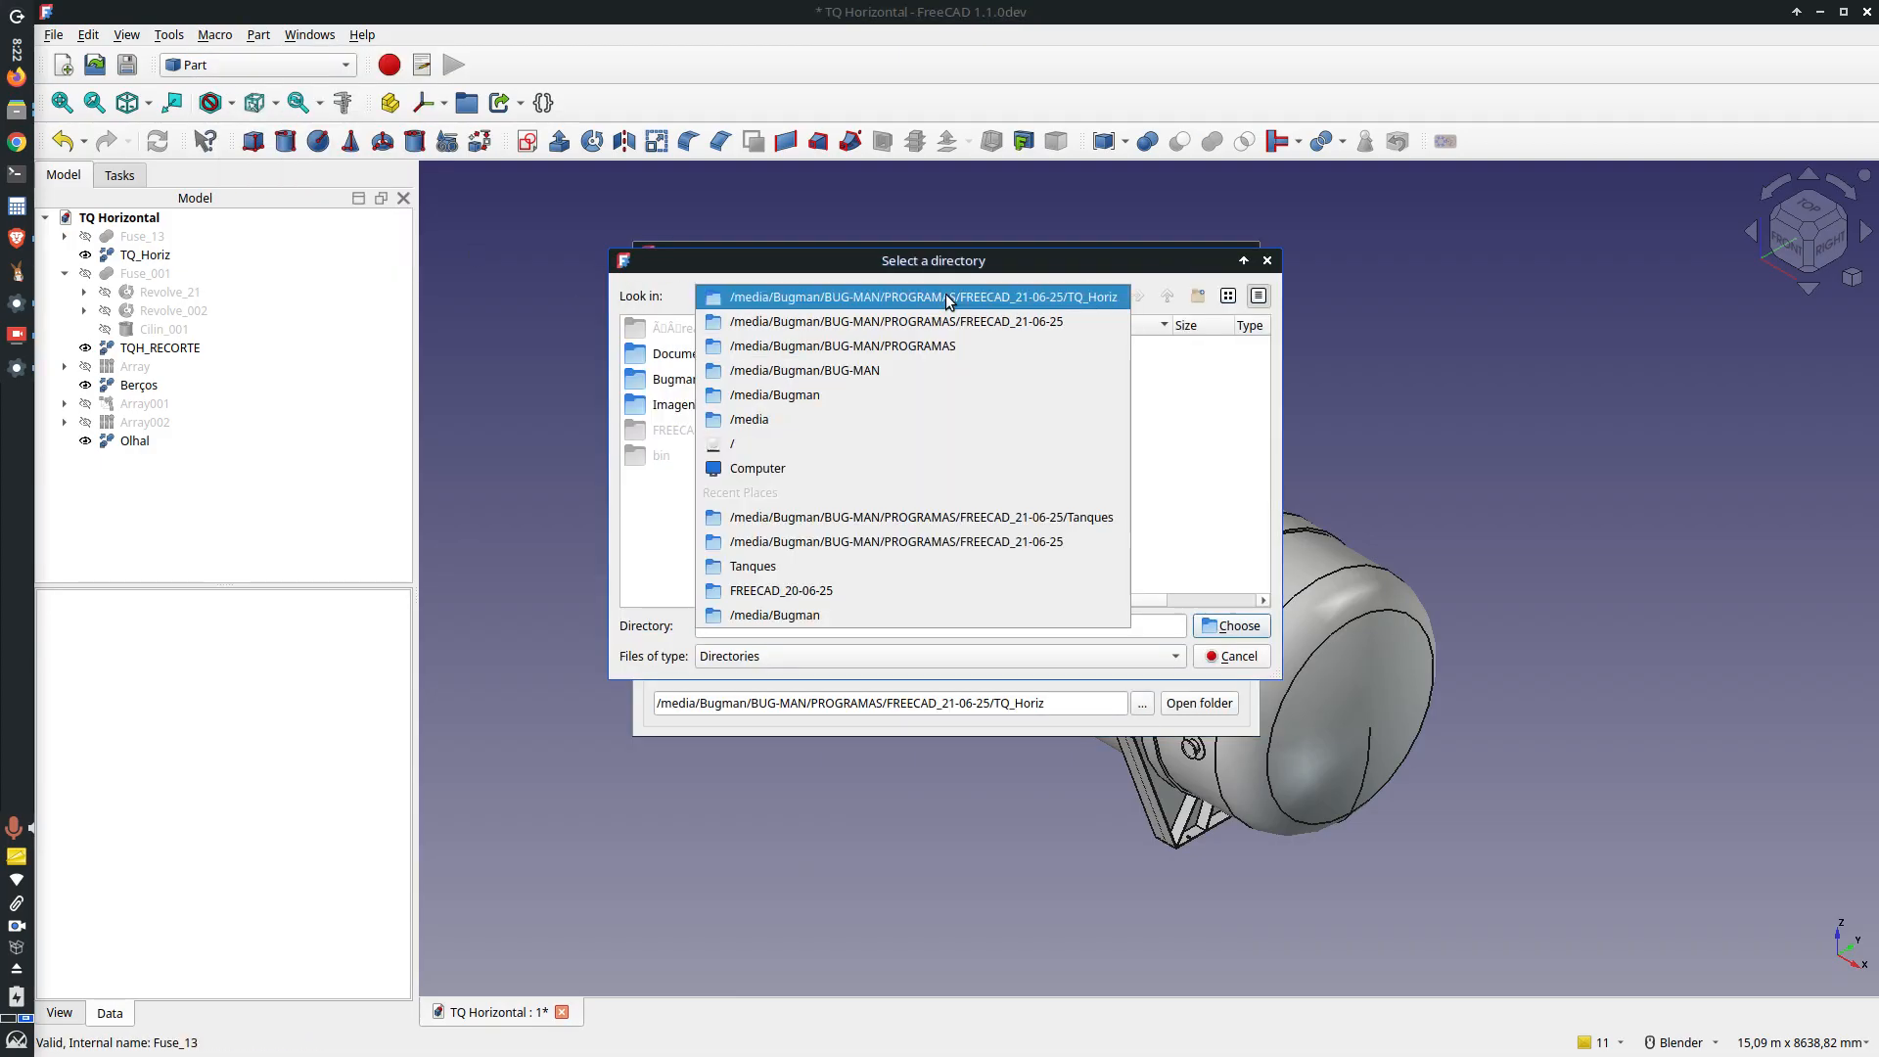
{"action": "left_click", "coordinate": [932, 325]}
{"action": "left_click", "coordinate": [971, 457]}
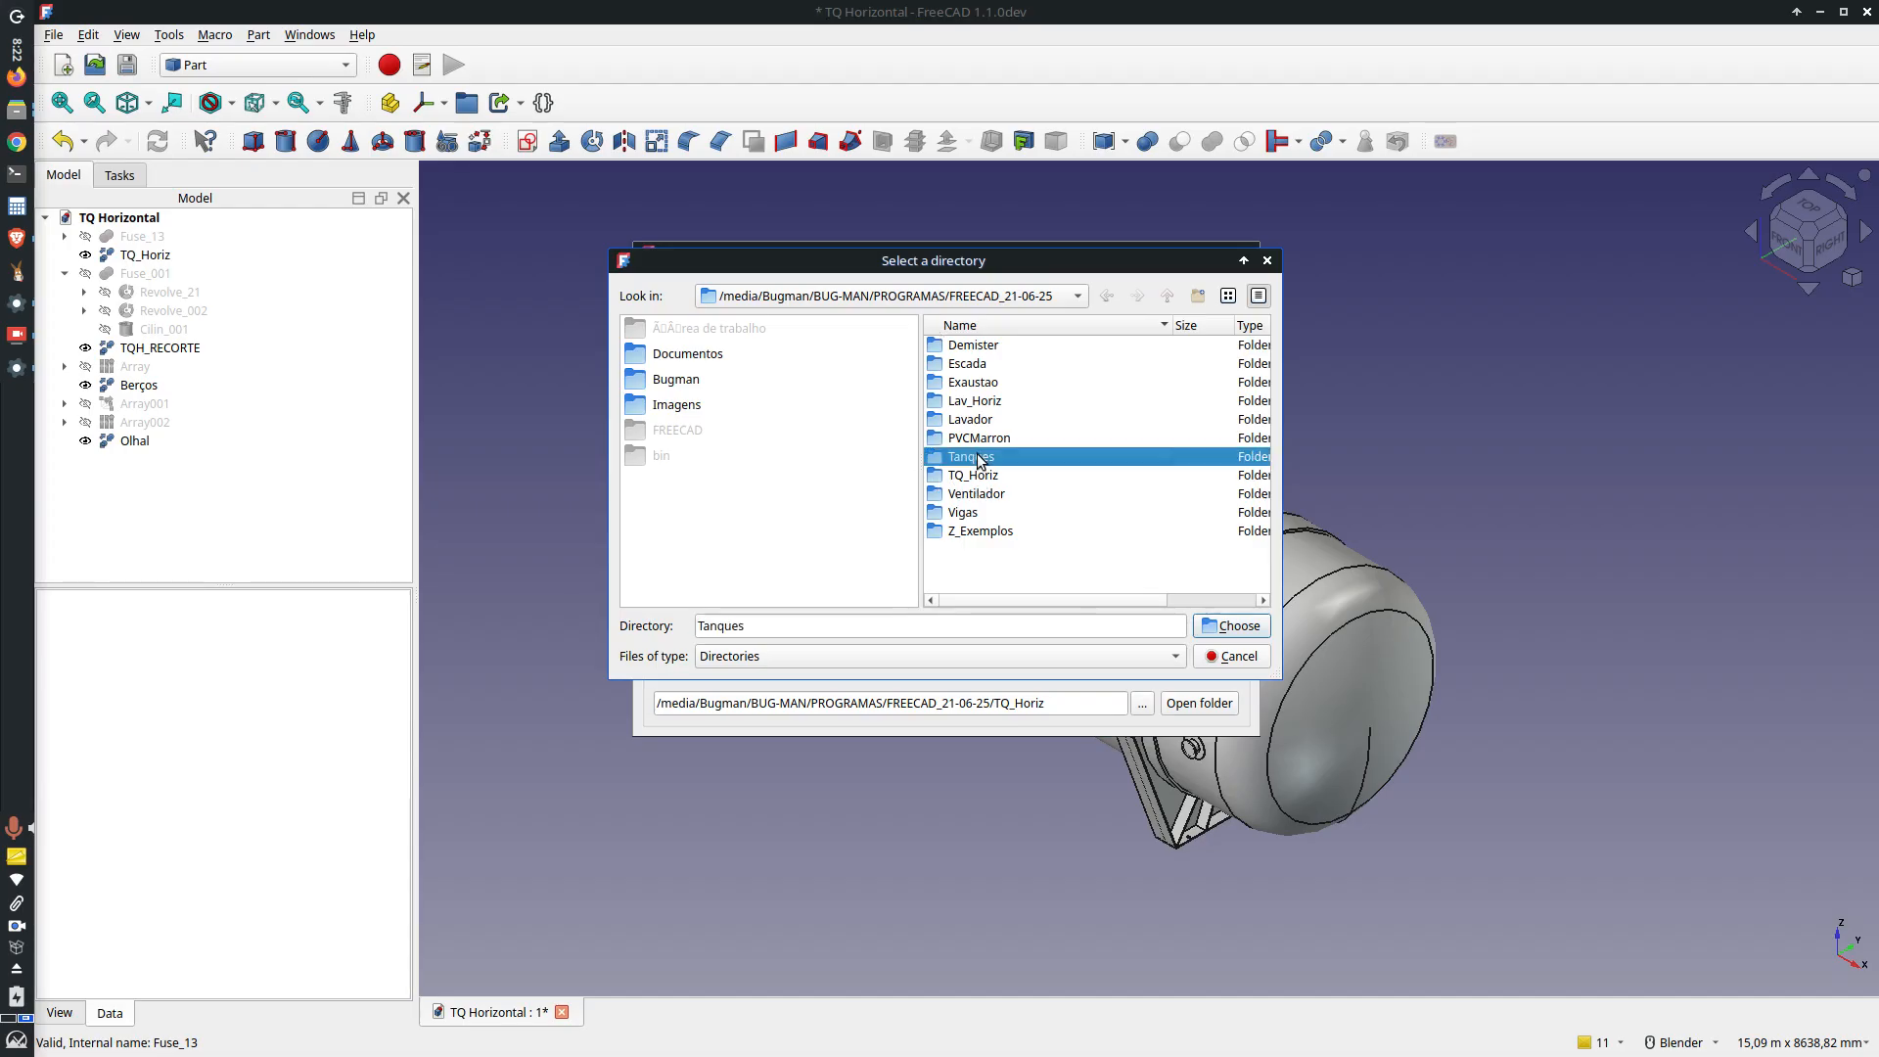
{"action": "left_click", "coordinate": [1231, 625]}
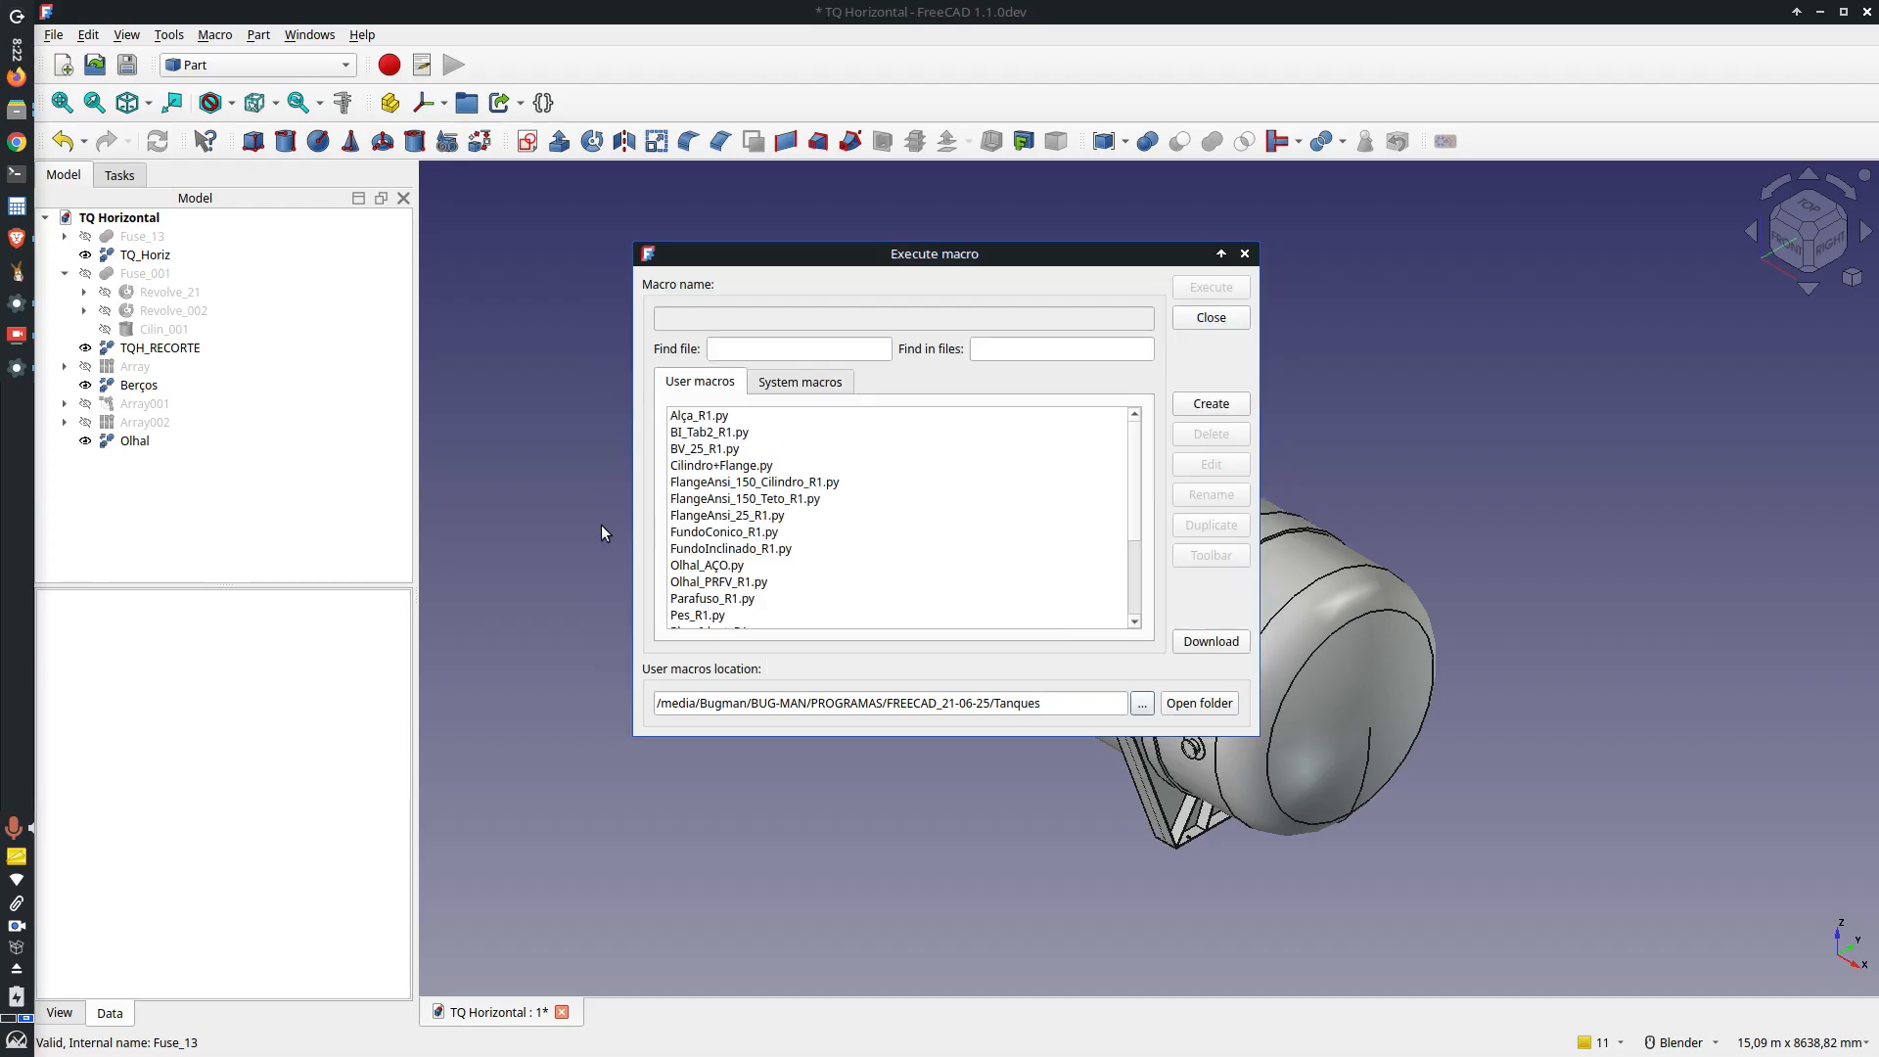
Step: Run the BV_25_R1.py macro for a 24-inch manhole with Diam_TQ_mm 7500, Angulo -90 and Elevacao 0
{"action": "left_click", "coordinate": [716, 451]}
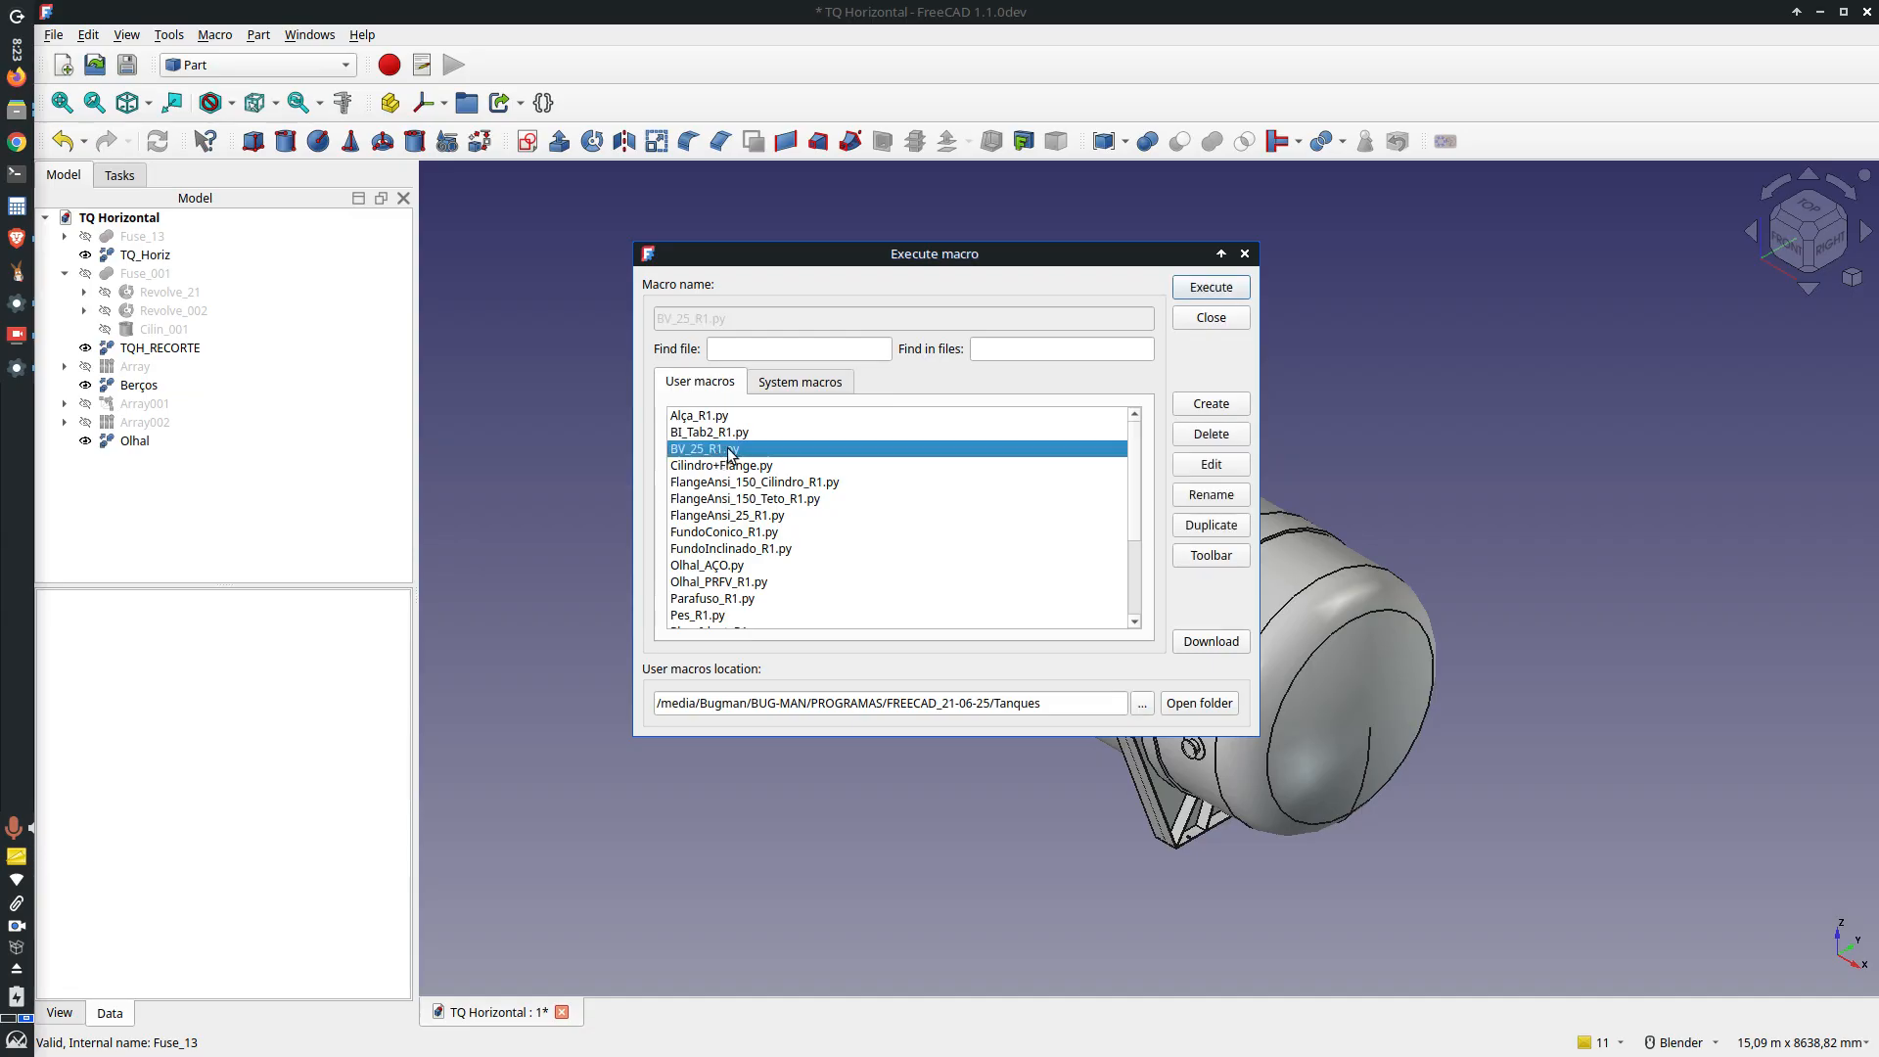
{"action": "left_click", "coordinate": [1187, 291]}
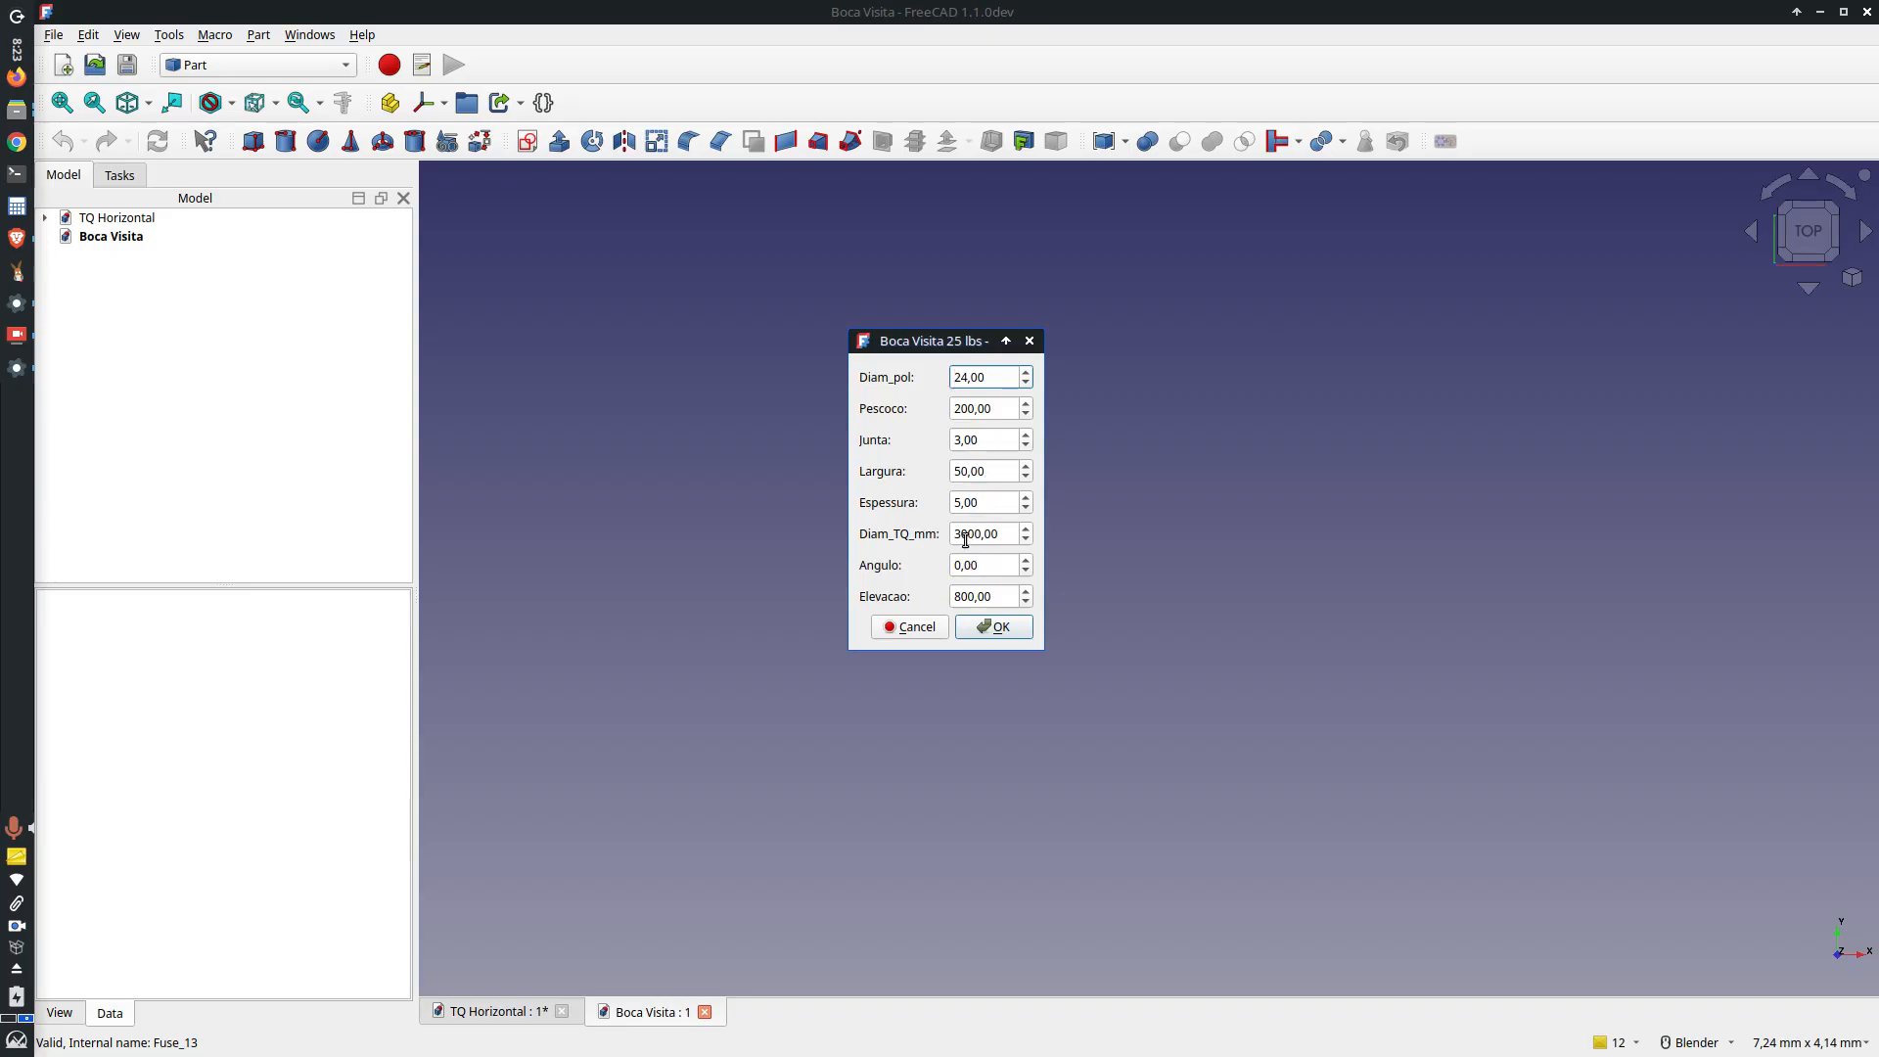
{"action": "left_click_drag", "start_coordinate": [966, 538], "coordinate": [940, 534]}
{"action": "type", "text": "75"}
{"action": "left_click", "coordinate": [954, 566]}
{"action": "type", "text": "-9"}
{"action": "key", "text": "Tab"}
{"action": "type", "text": "0"}
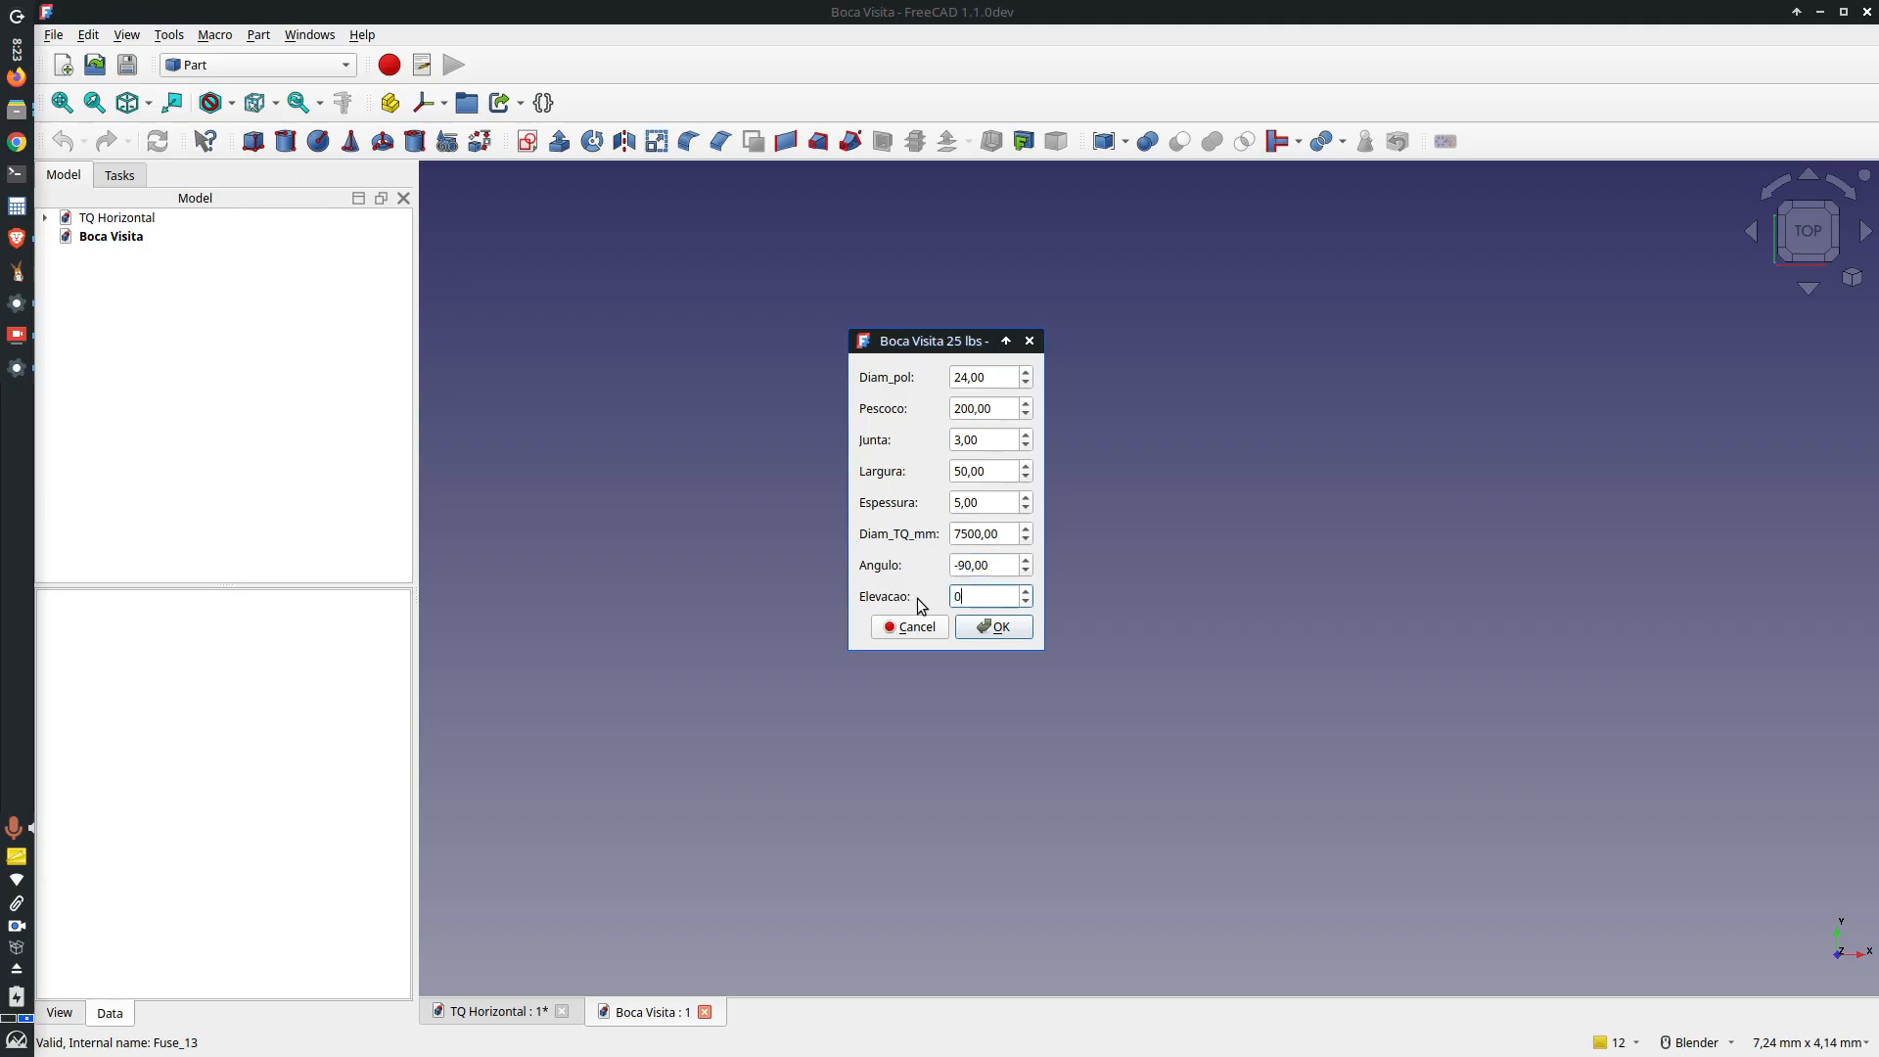
{"action": "left_click", "coordinate": [990, 631]}
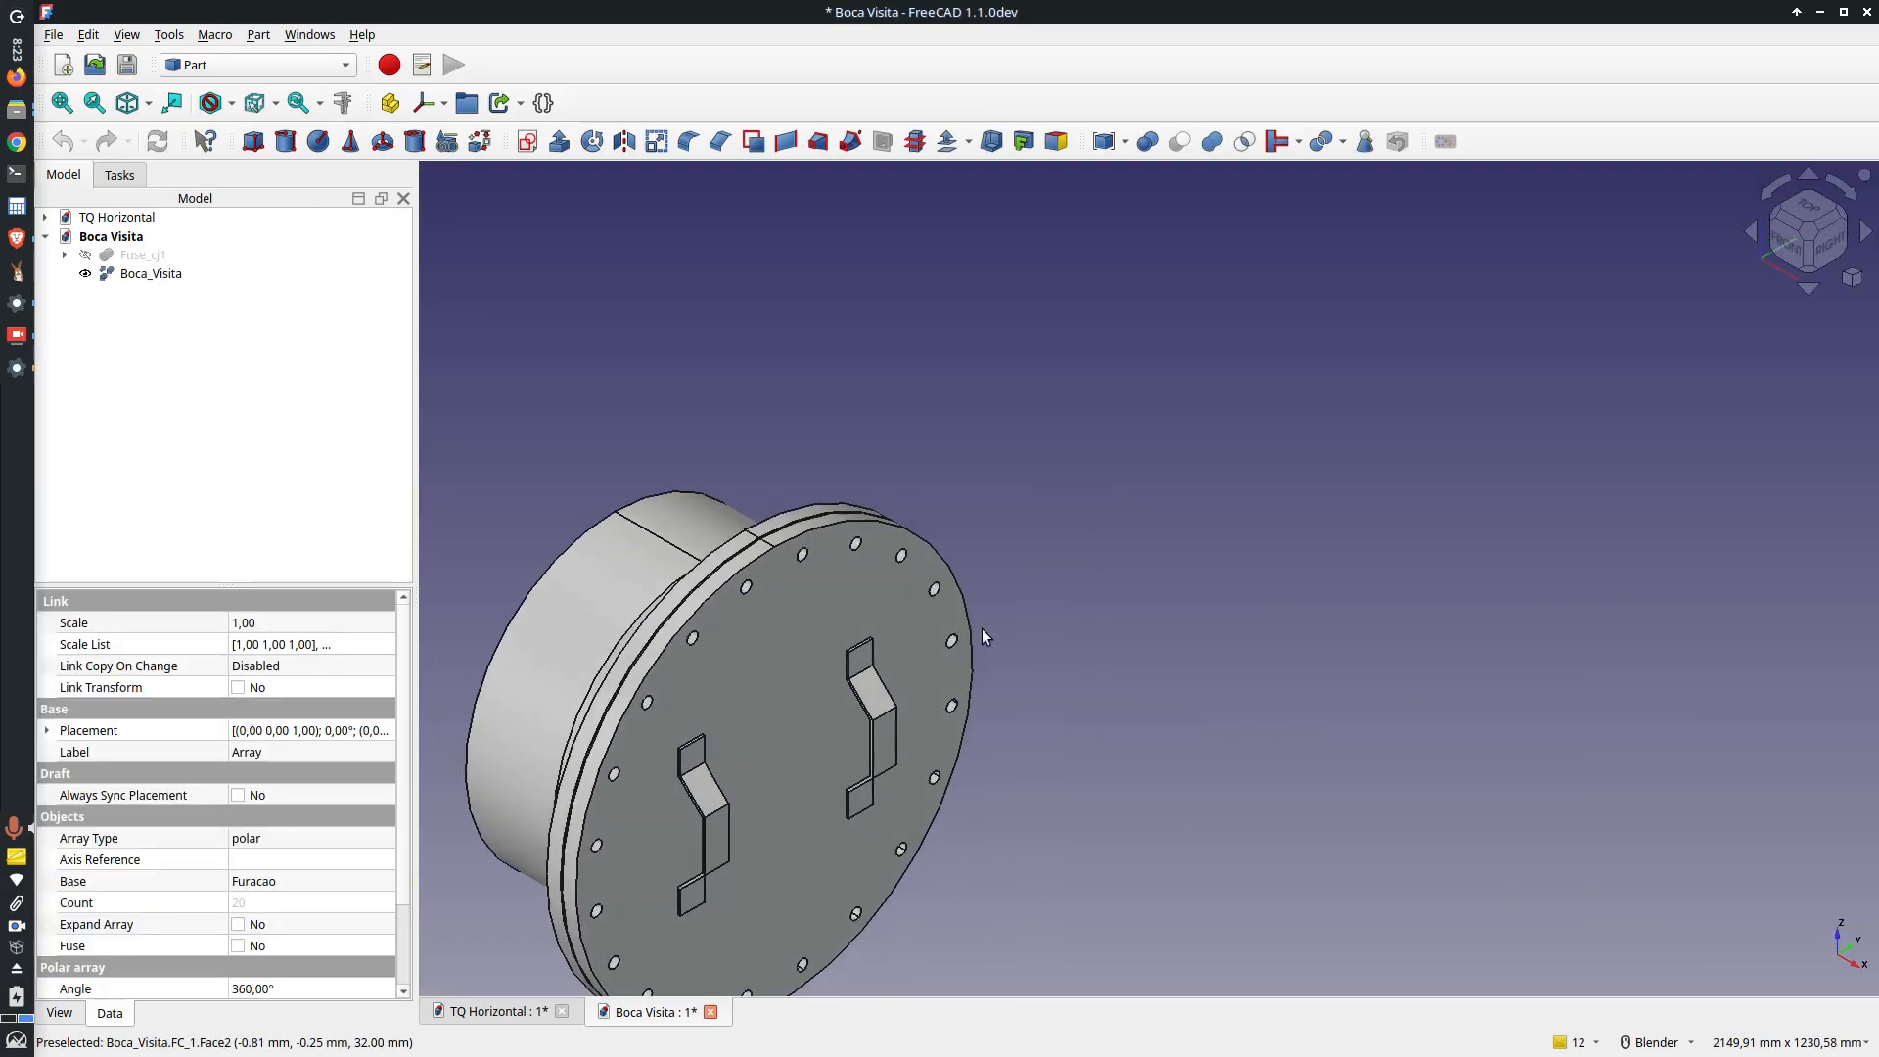
Step: Move the Boca_Visita object into the TQ Horizontal document and close the Boca Visita document without saving
{"action": "scroll", "coordinate": [1100, 406], "scroll_direction": "down", "scroll_amount": 3}
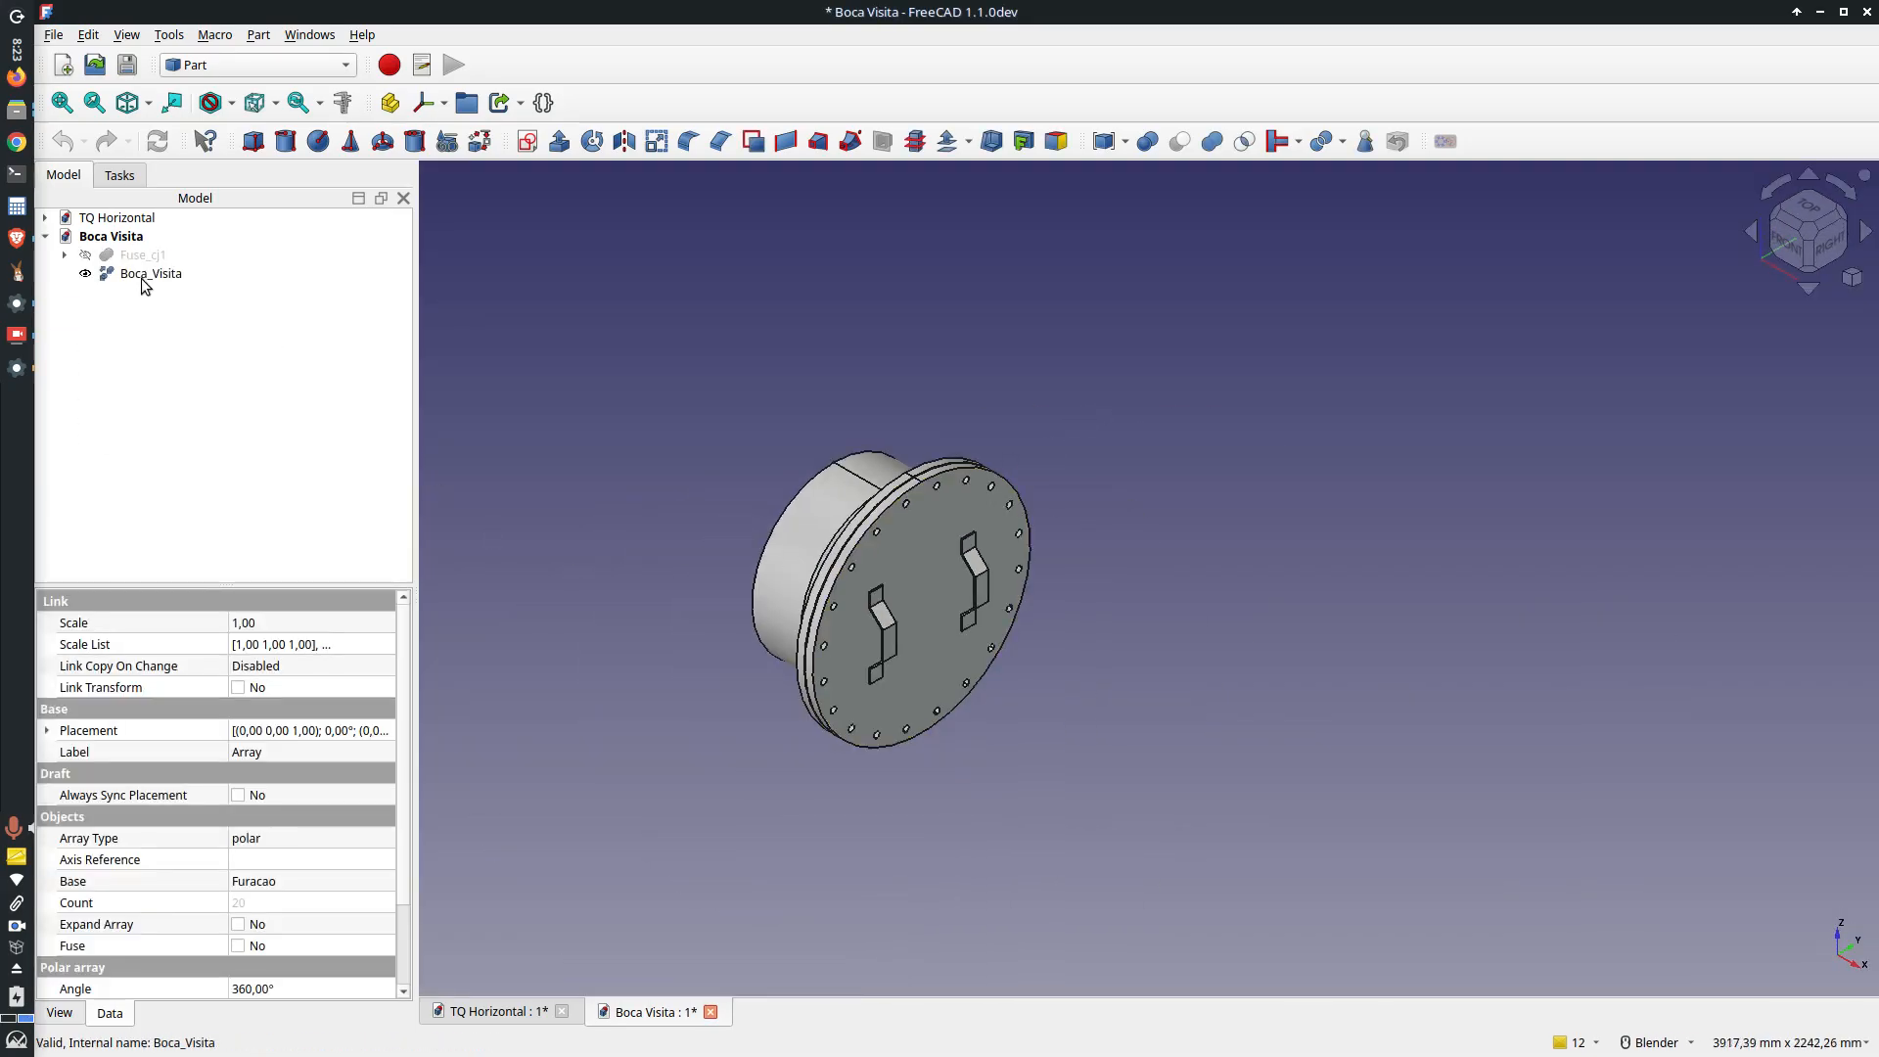
{"action": "left_click_drag", "start_coordinate": [137, 275], "coordinate": [143, 220]}
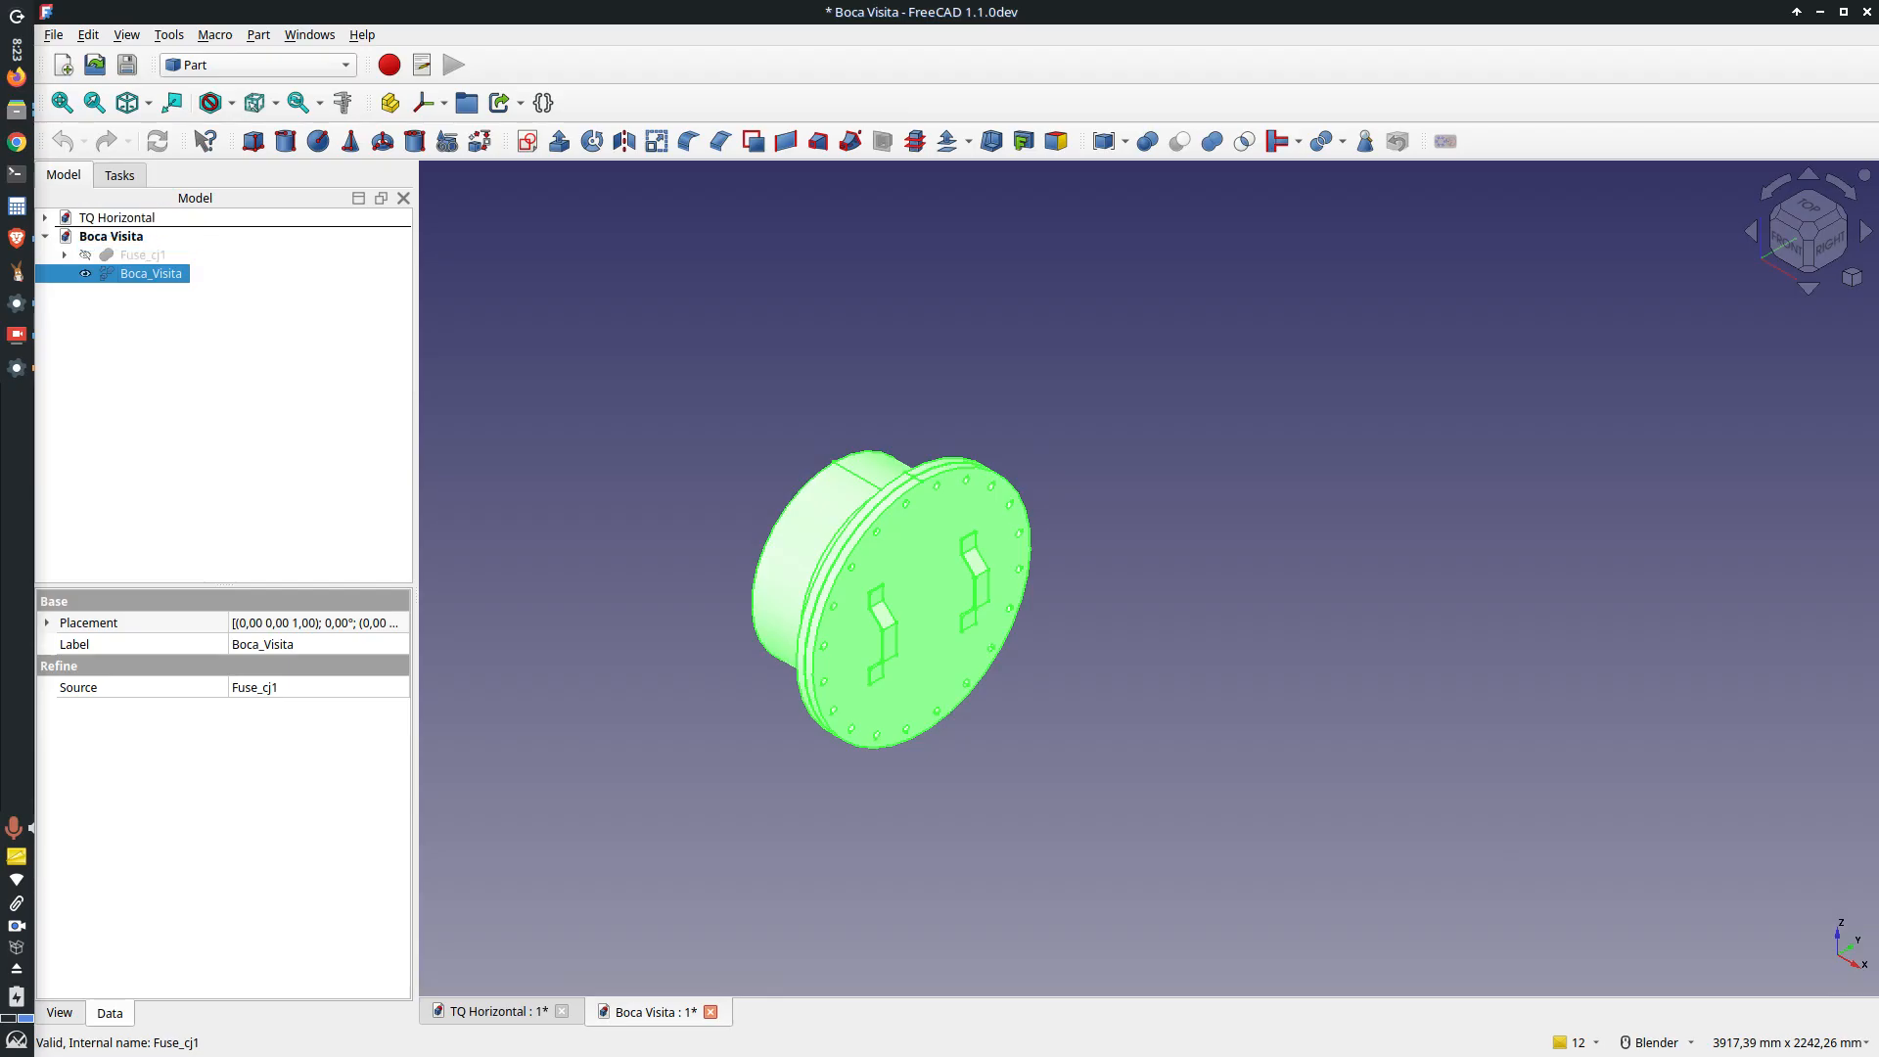
{"action": "left_click", "coordinate": [700, 474]}
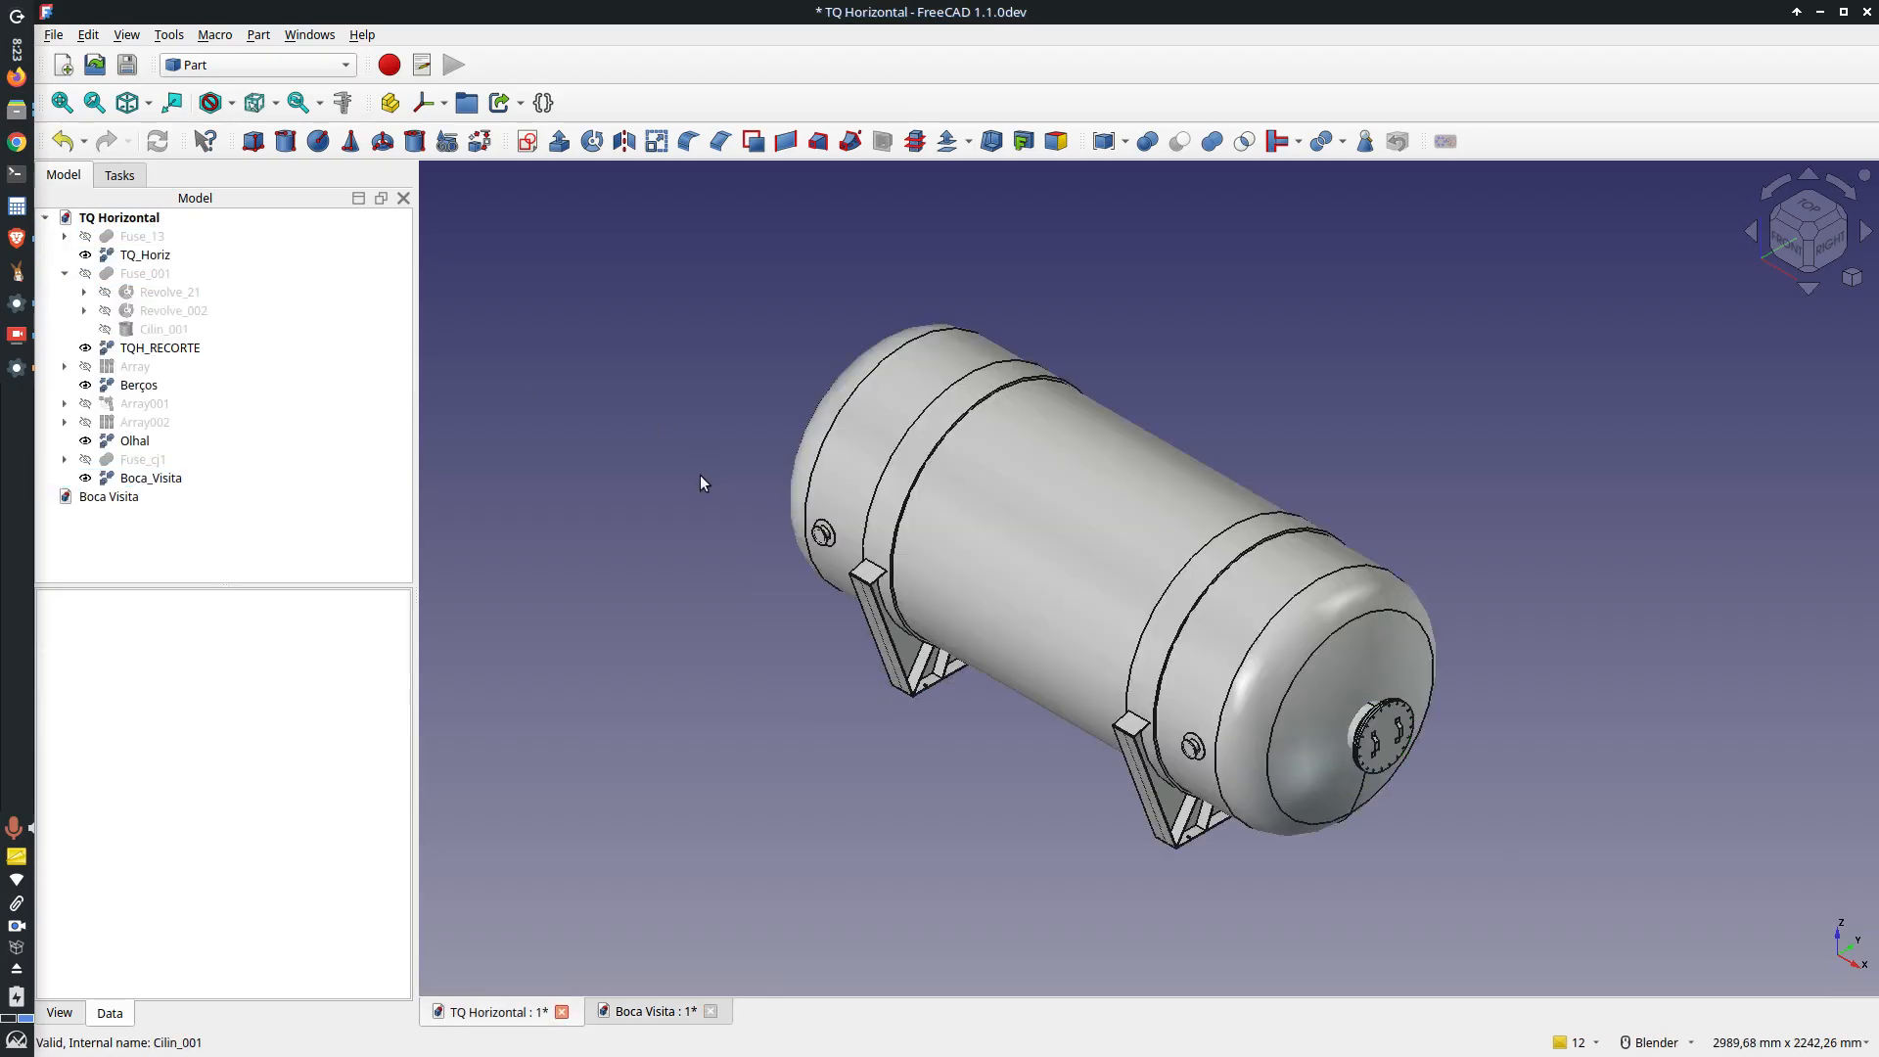
{"action": "left_click", "coordinate": [711, 1011]}
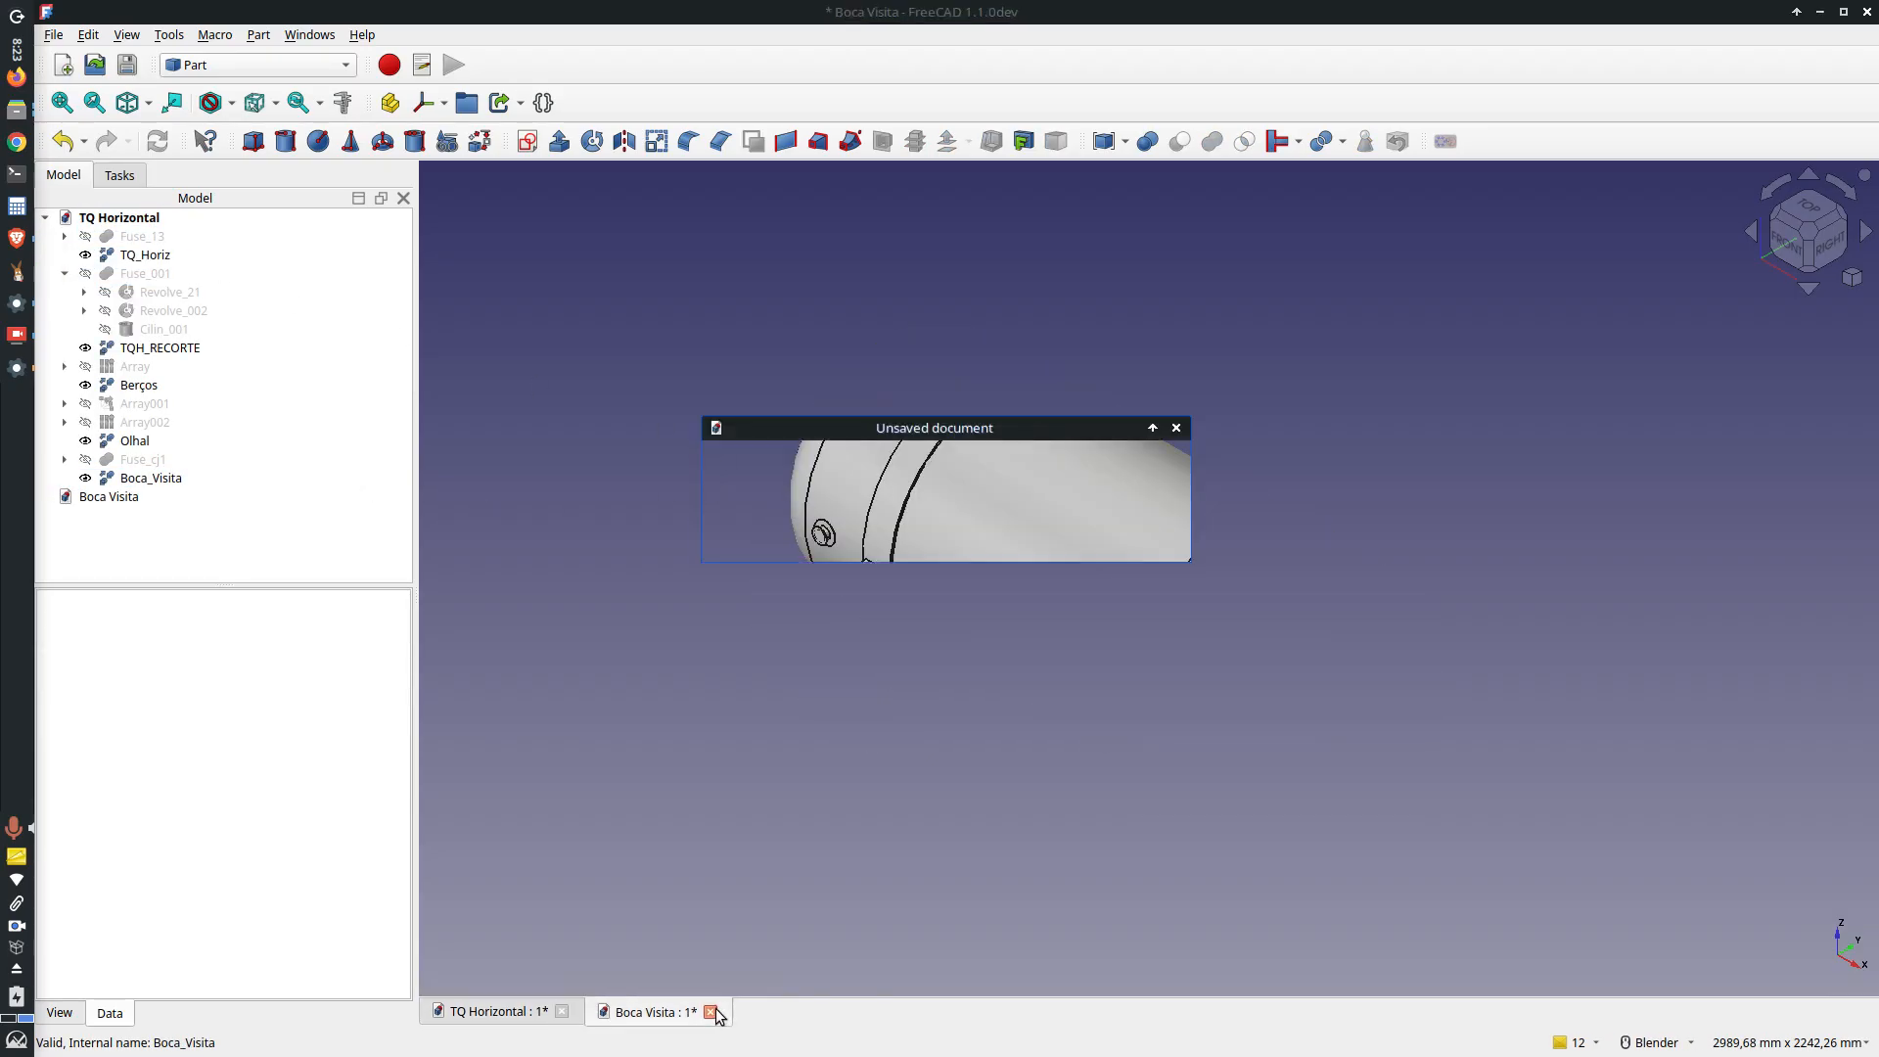
{"action": "left_click", "coordinate": [900, 538]}
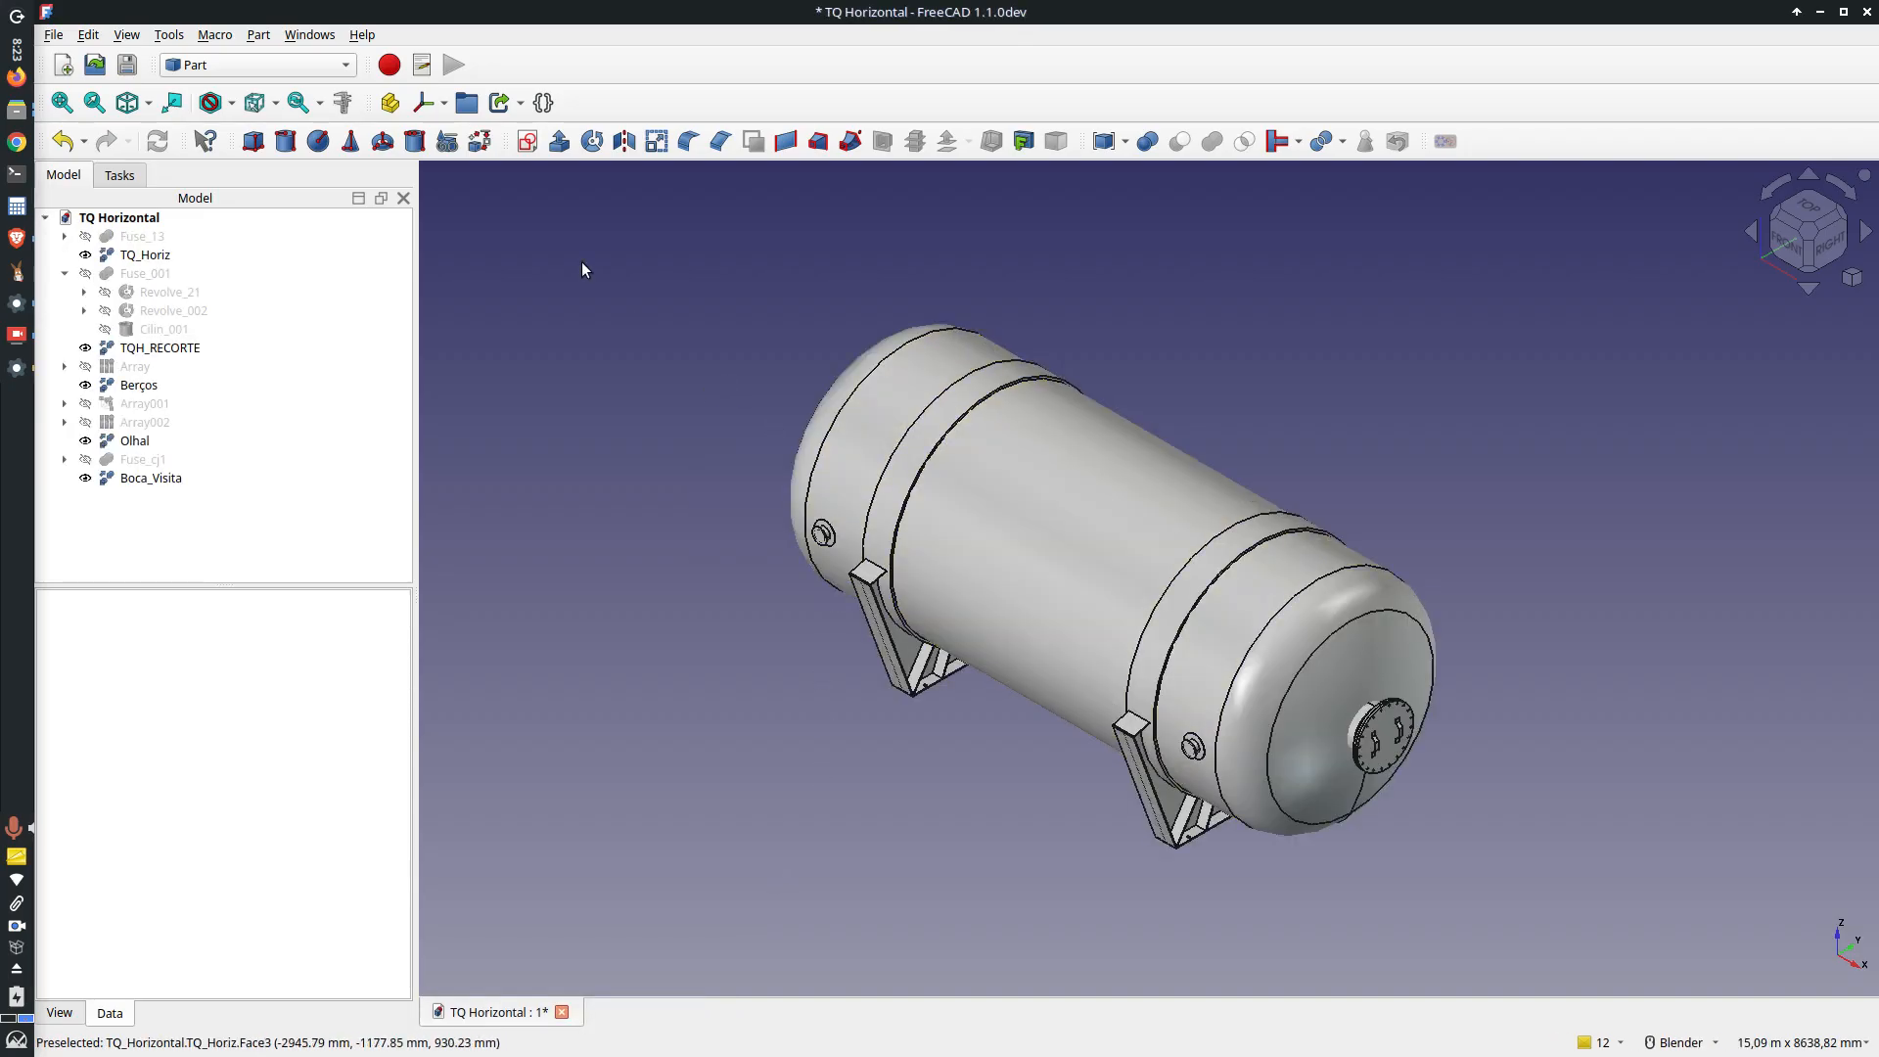
Step: Run the FlangeAnsi_150_Teto_R1.py macro for a 2-inch flange with Alt_Flange 200, Angulo -90 and Elevacao 1650
{"action": "left_click", "coordinate": [215, 35]}
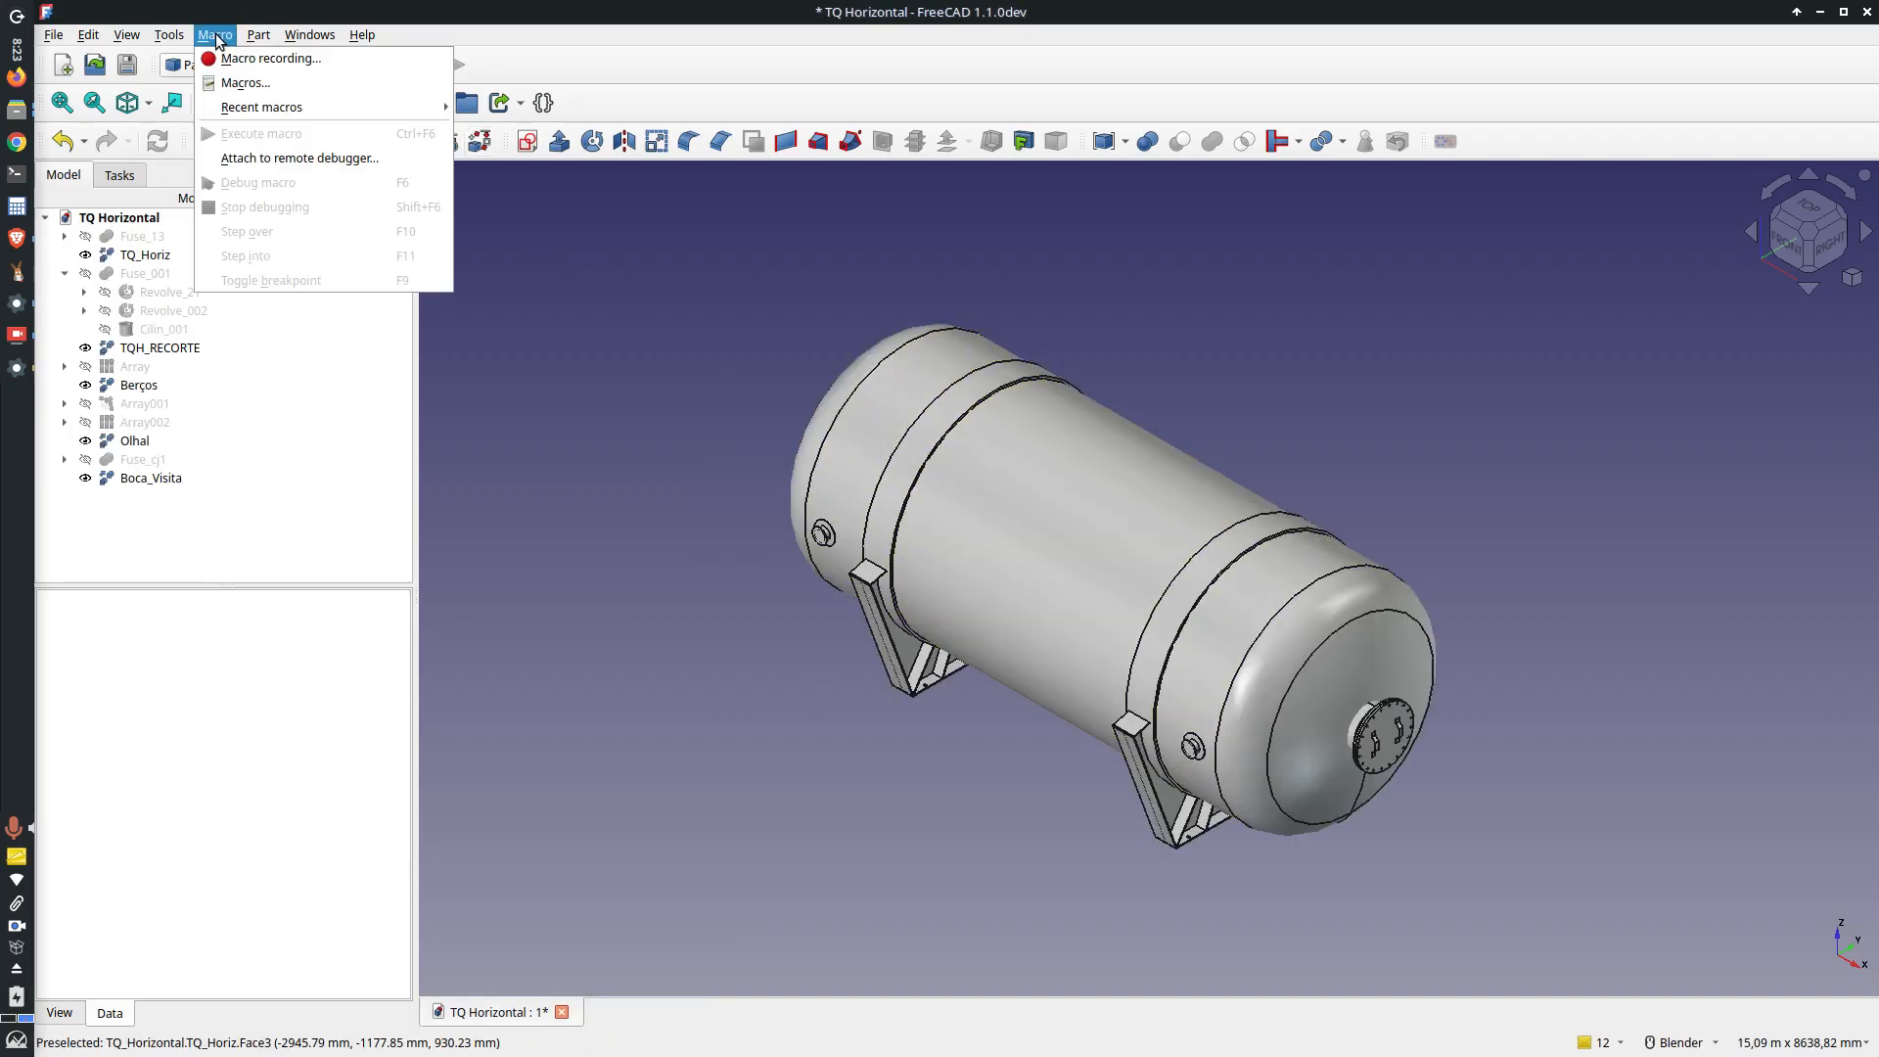
{"action": "left_click", "coordinate": [236, 82]}
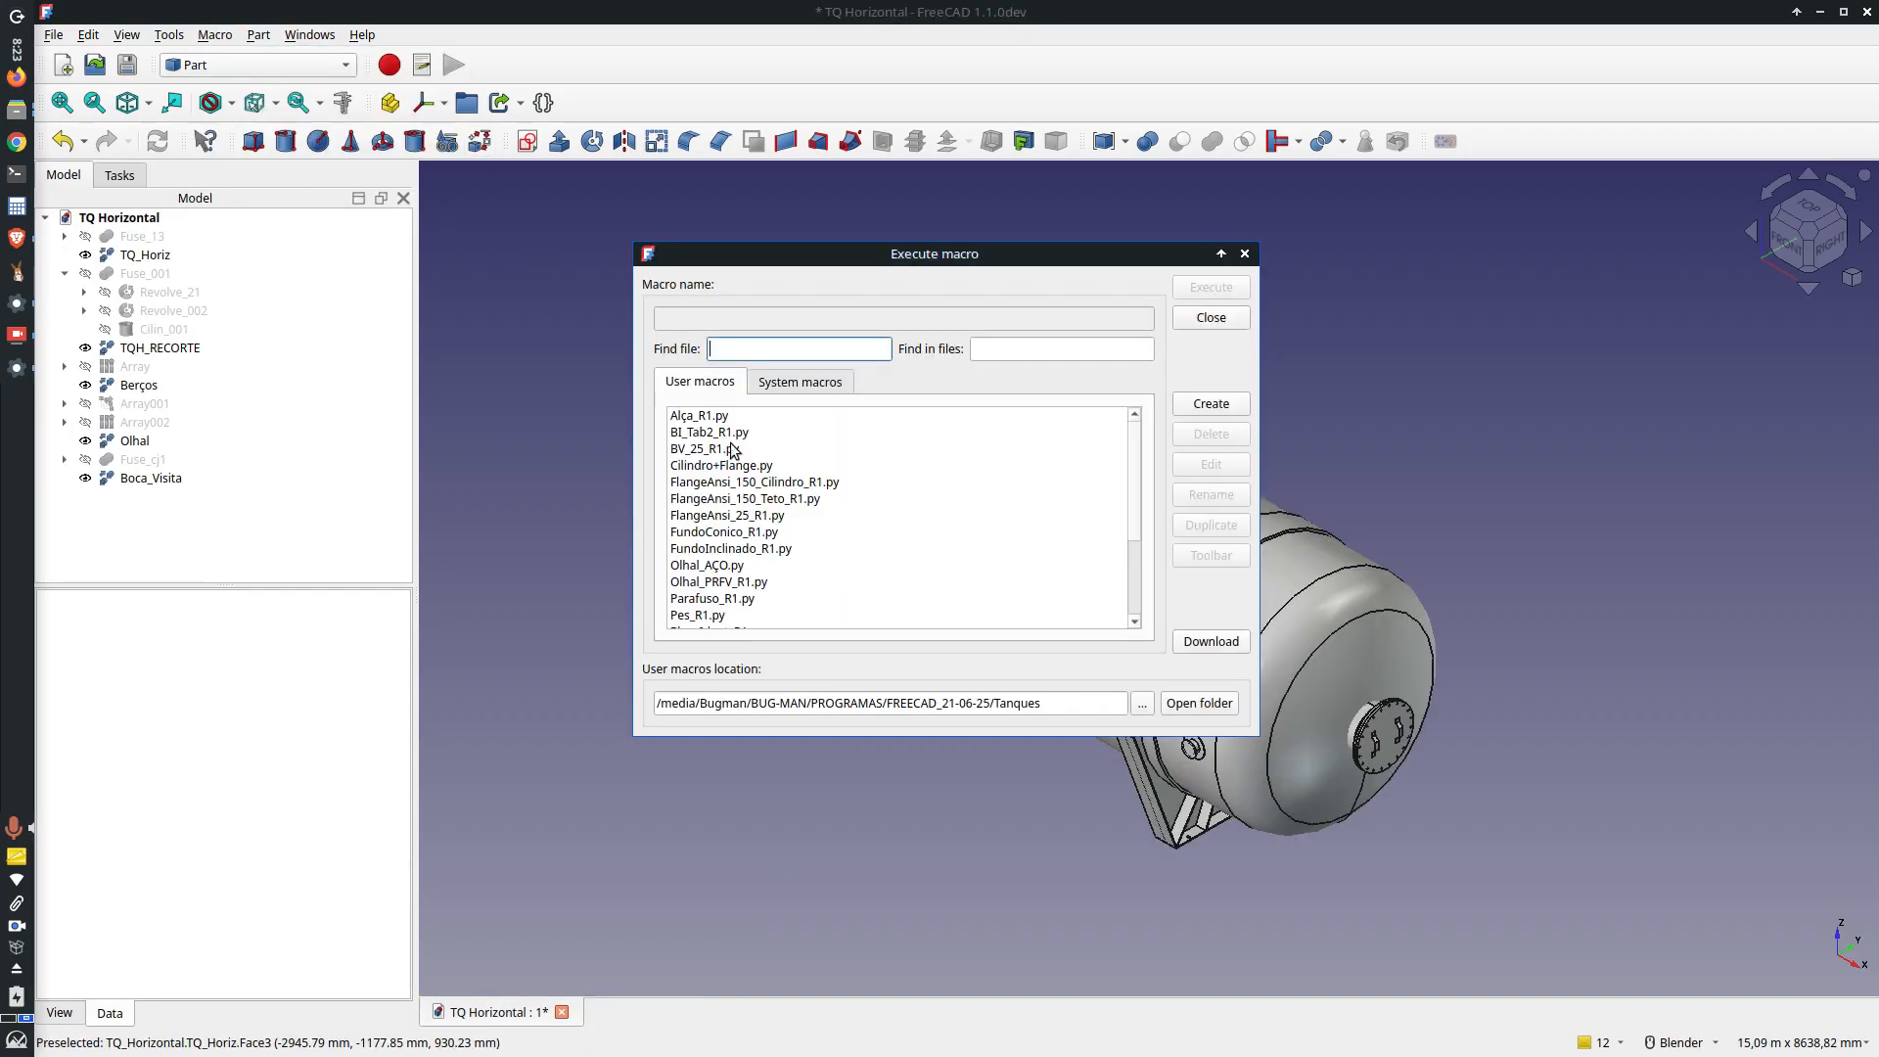
{"action": "left_click", "coordinate": [707, 500]}
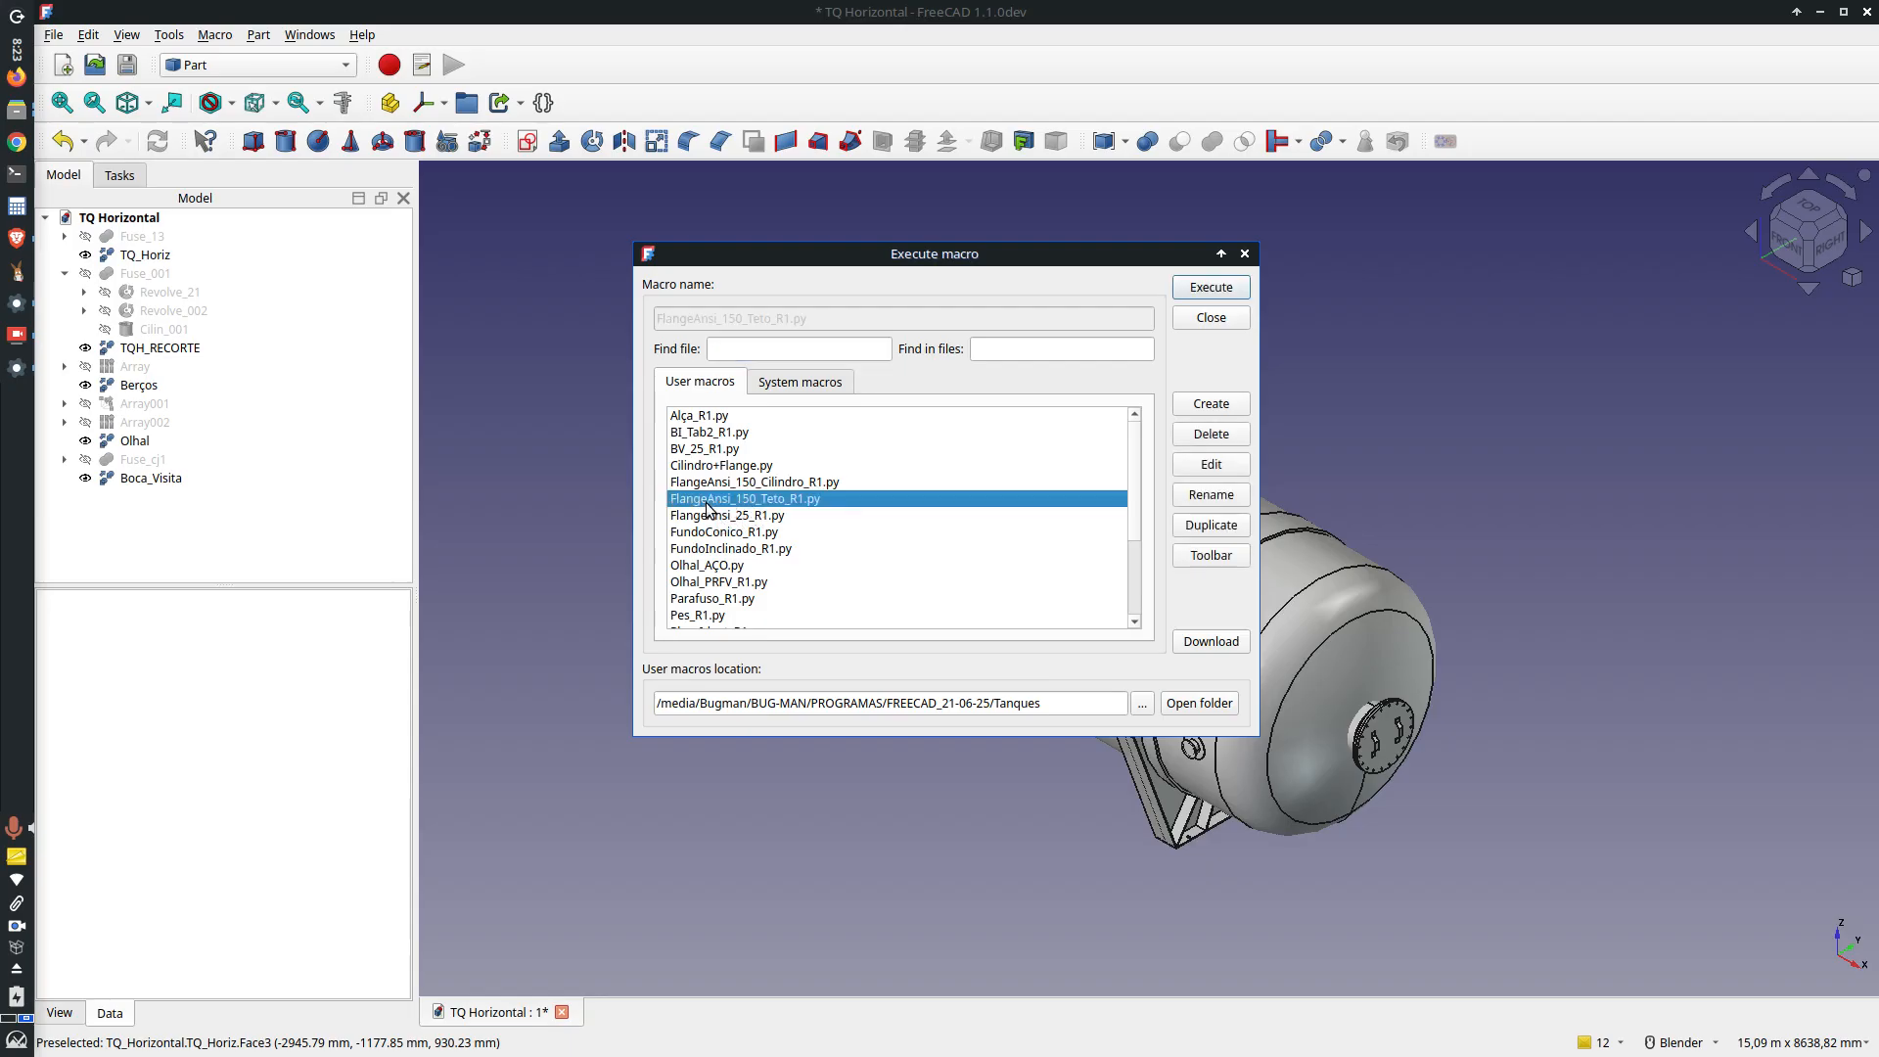
{"action": "left_click", "coordinate": [1207, 292]}
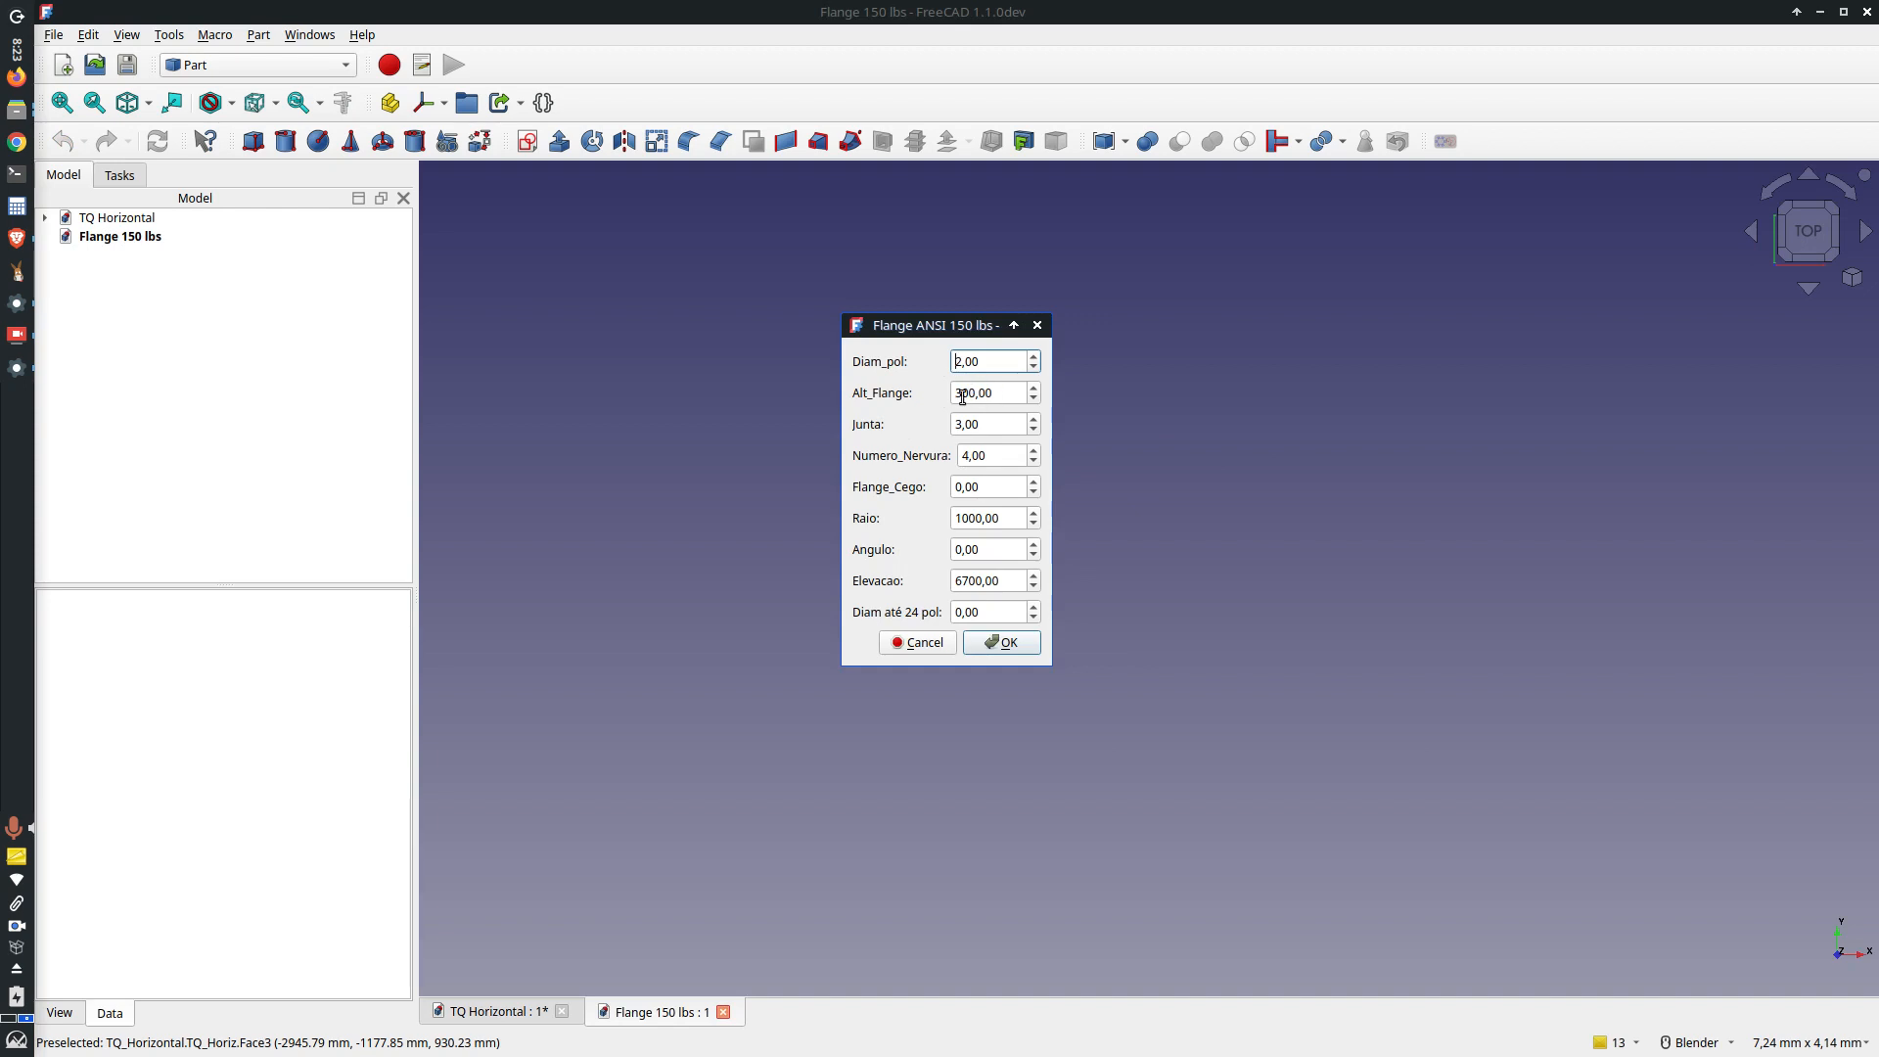
{"action": "left_click_drag", "start_coordinate": [963, 397], "coordinate": [916, 393]}
{"action": "type", "text": "2"}
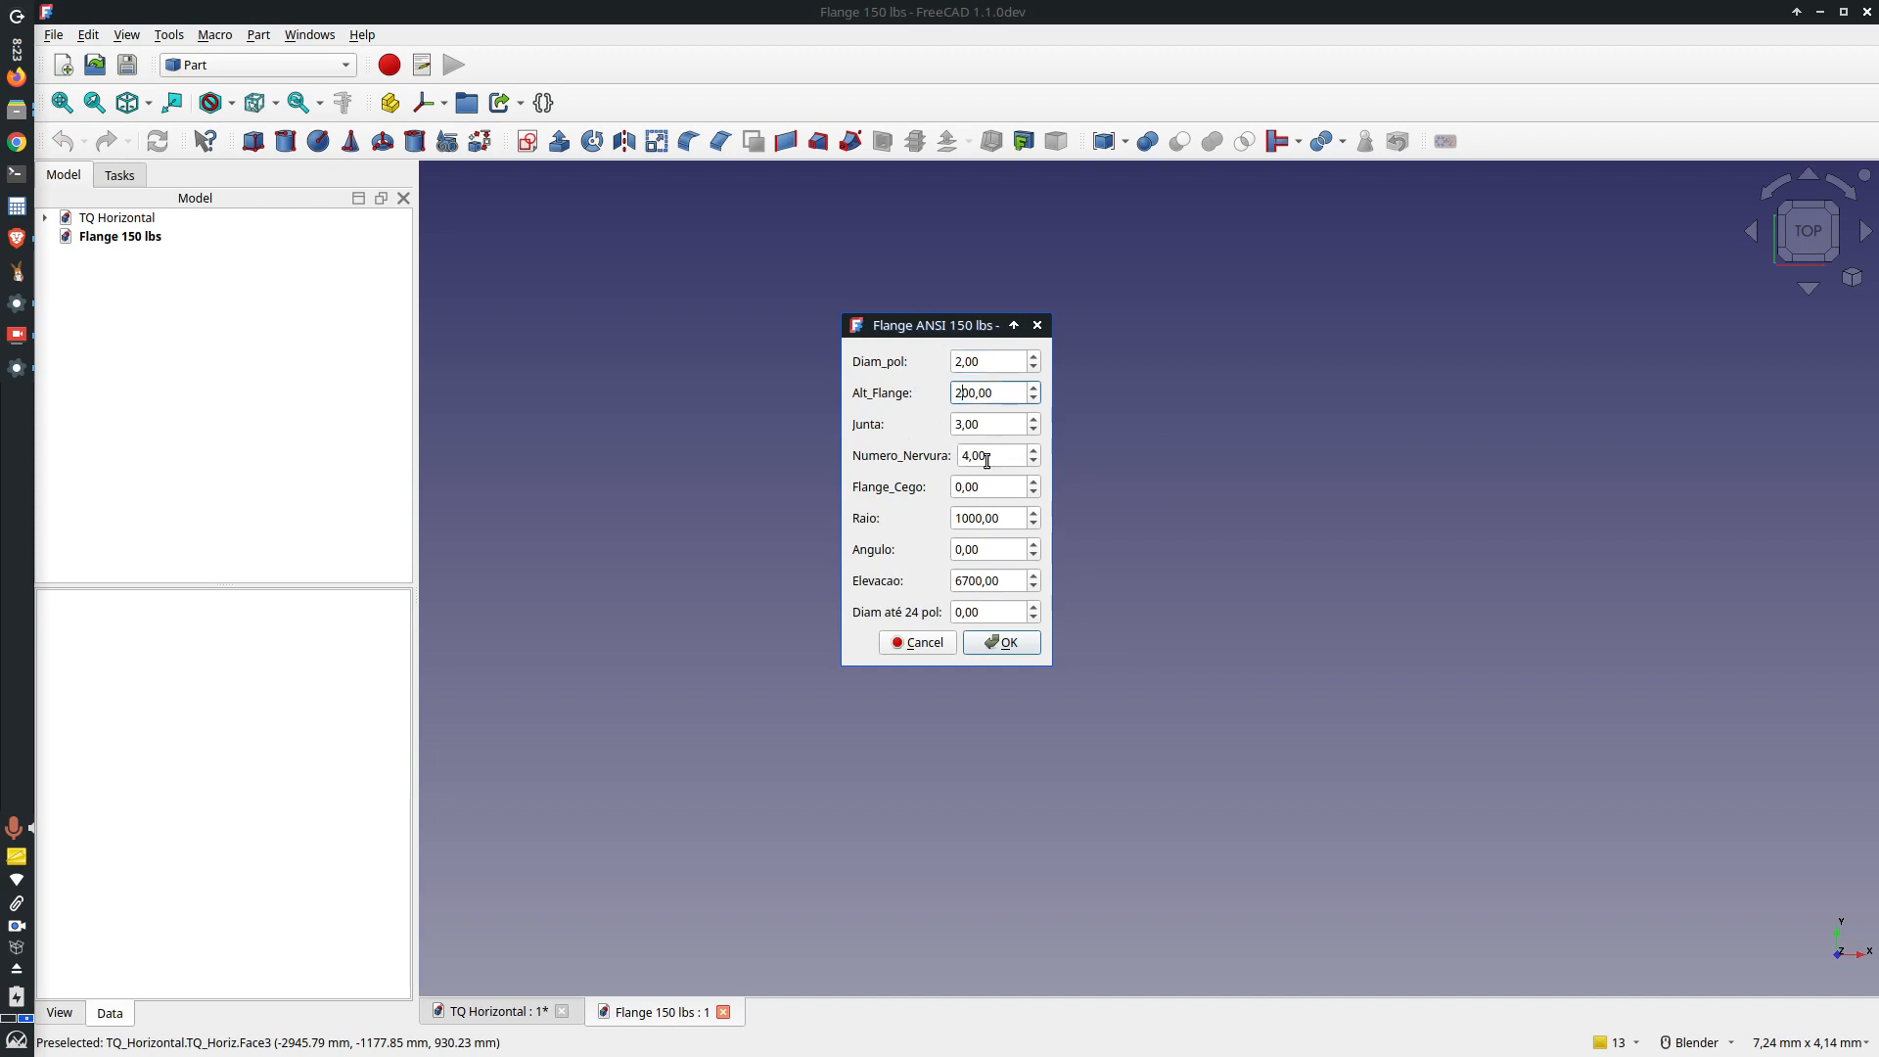
{"action": "left_click", "coordinate": [956, 552]}
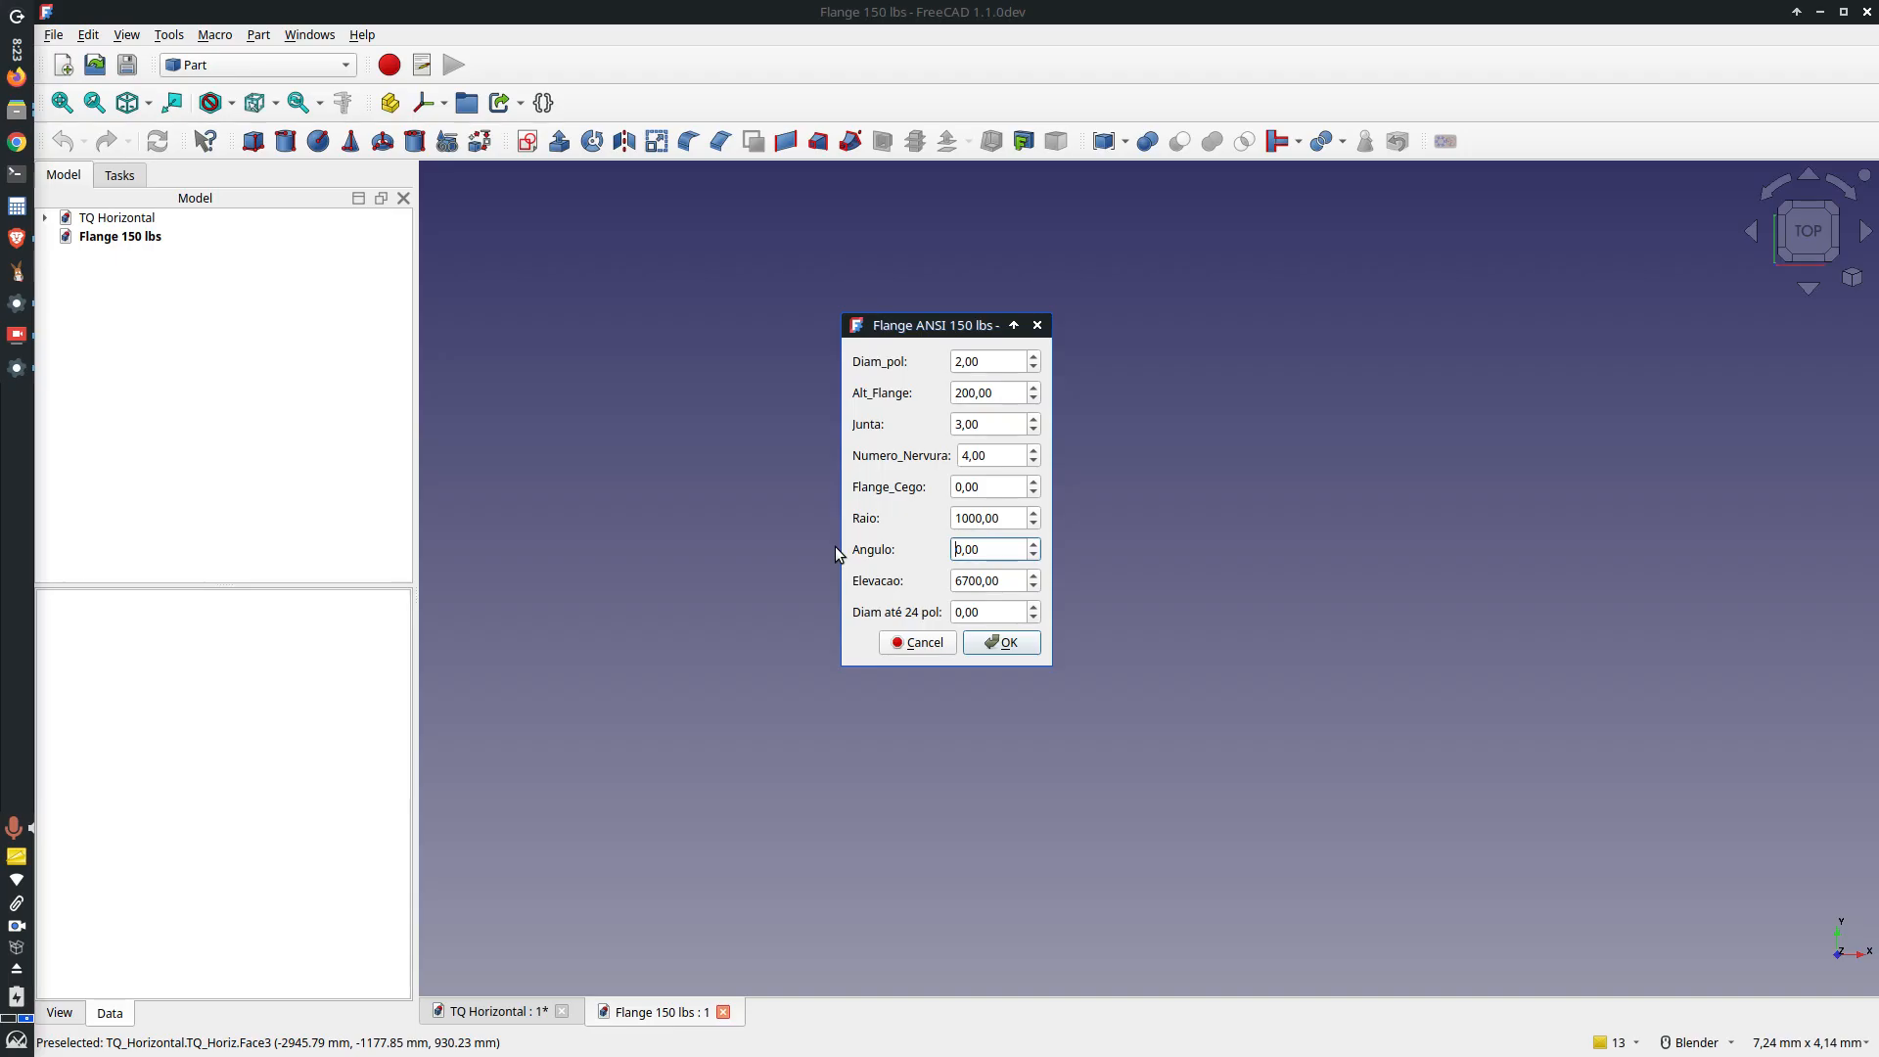
{"action": "type", "text": "-9"}
{"action": "double_click", "coordinate": [1024, 580]}
{"action": "type", "text": "165"}
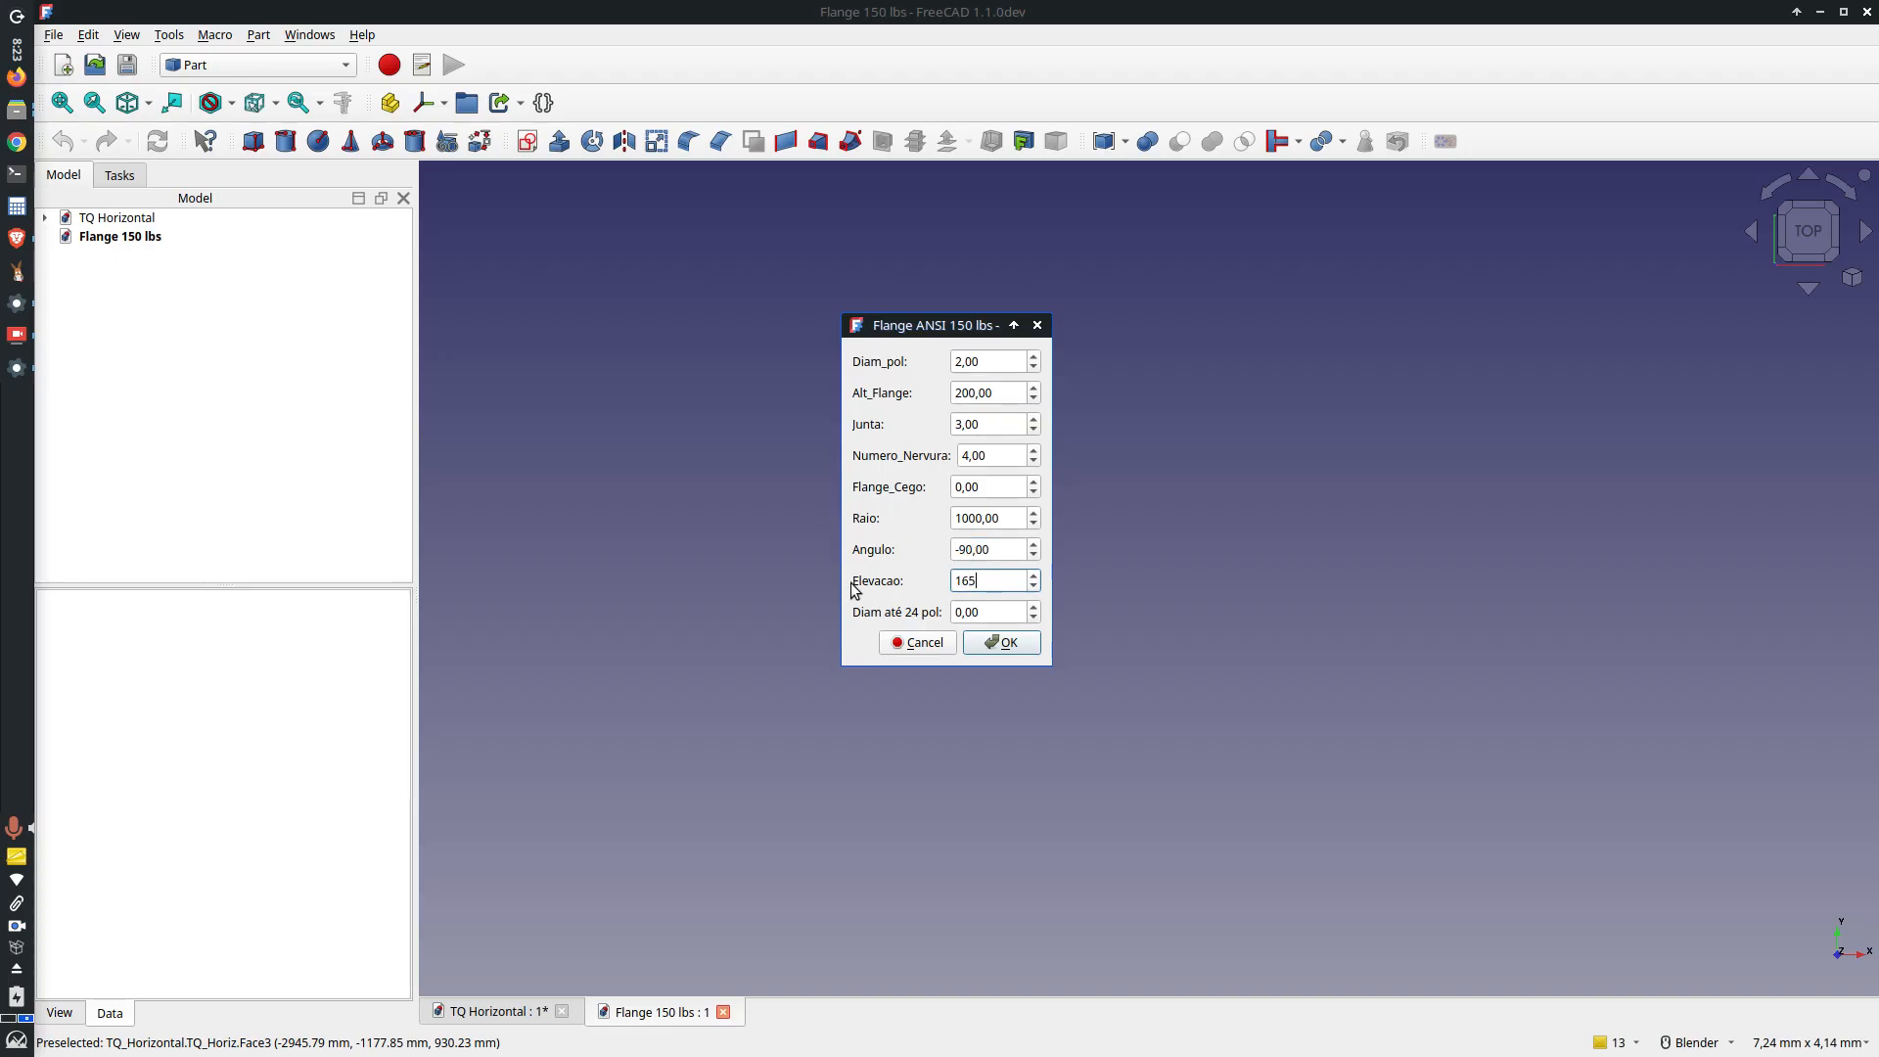
{"action": "type", "text": "0"}
{"action": "left_click", "coordinate": [1001, 642]}
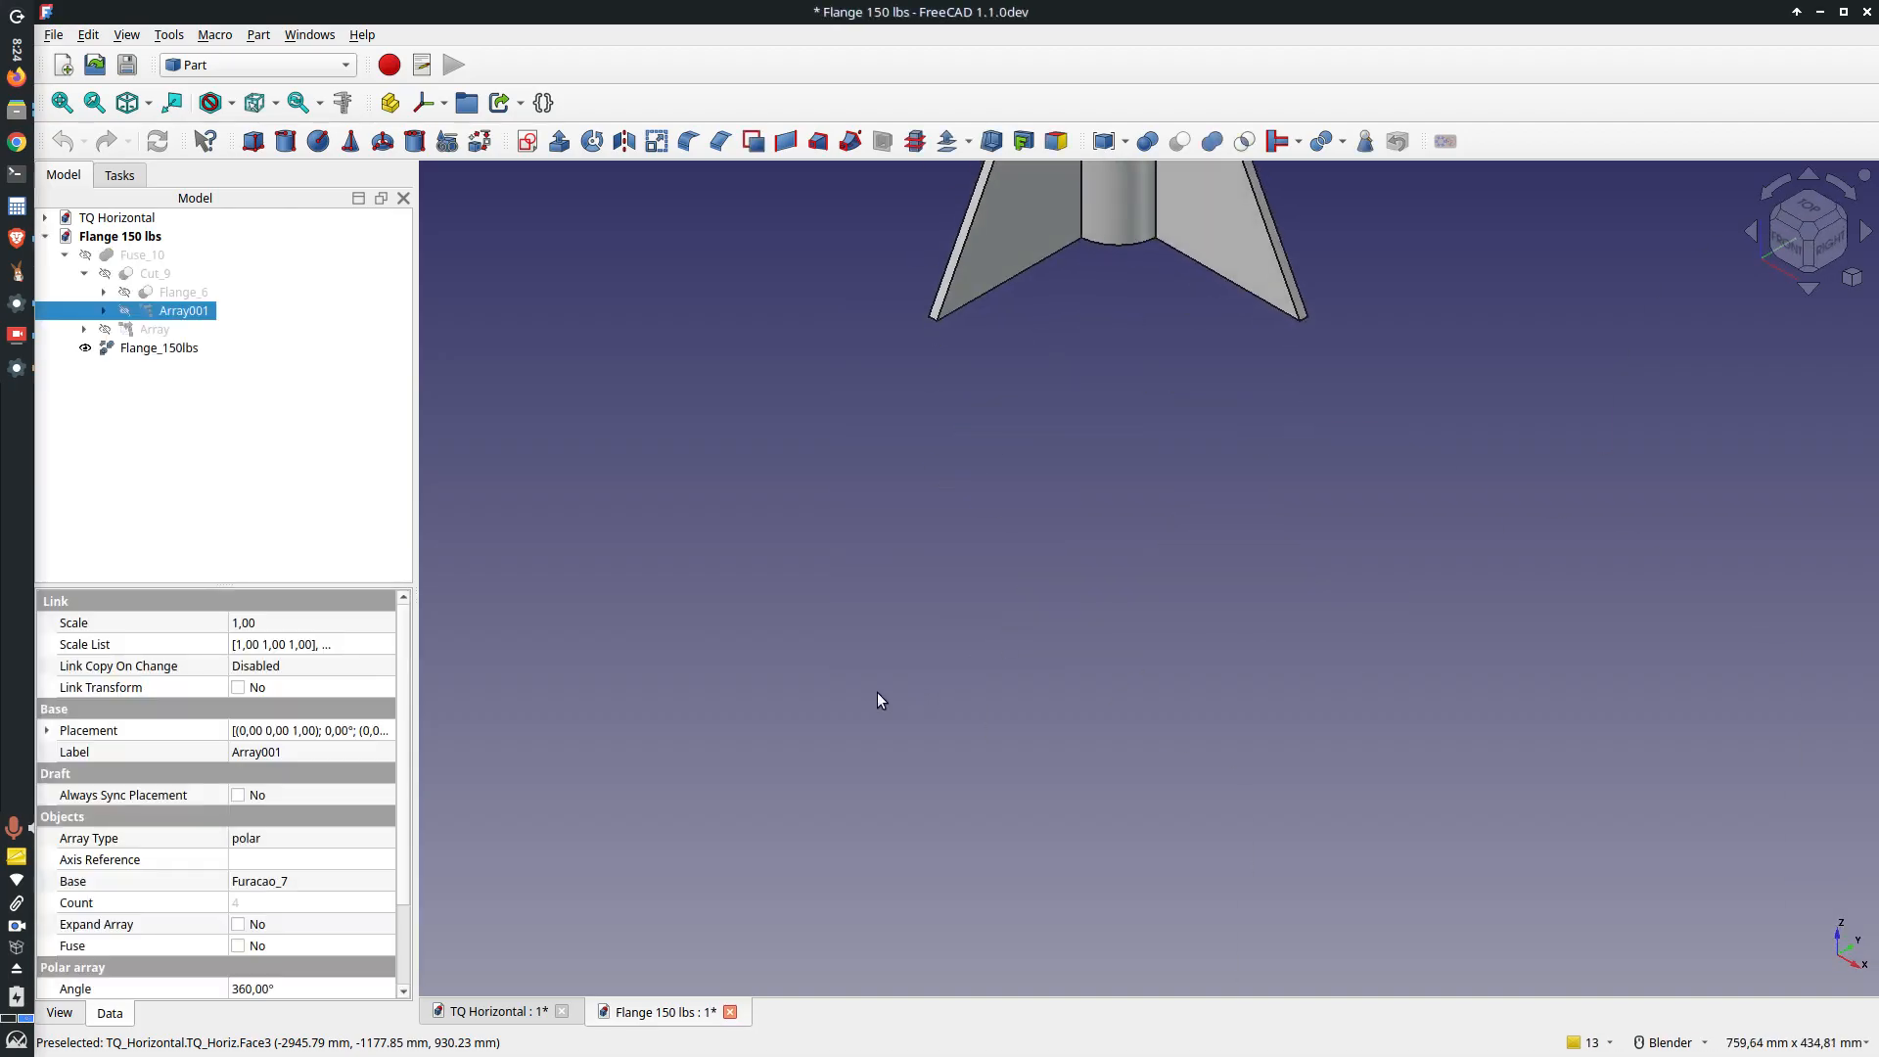
Step: Move the 2-inch Flange_150lbs object into the TQ Horizontal document and close the Flange 150 lbs document without saving
{"action": "left_click", "coordinate": [163, 349]}
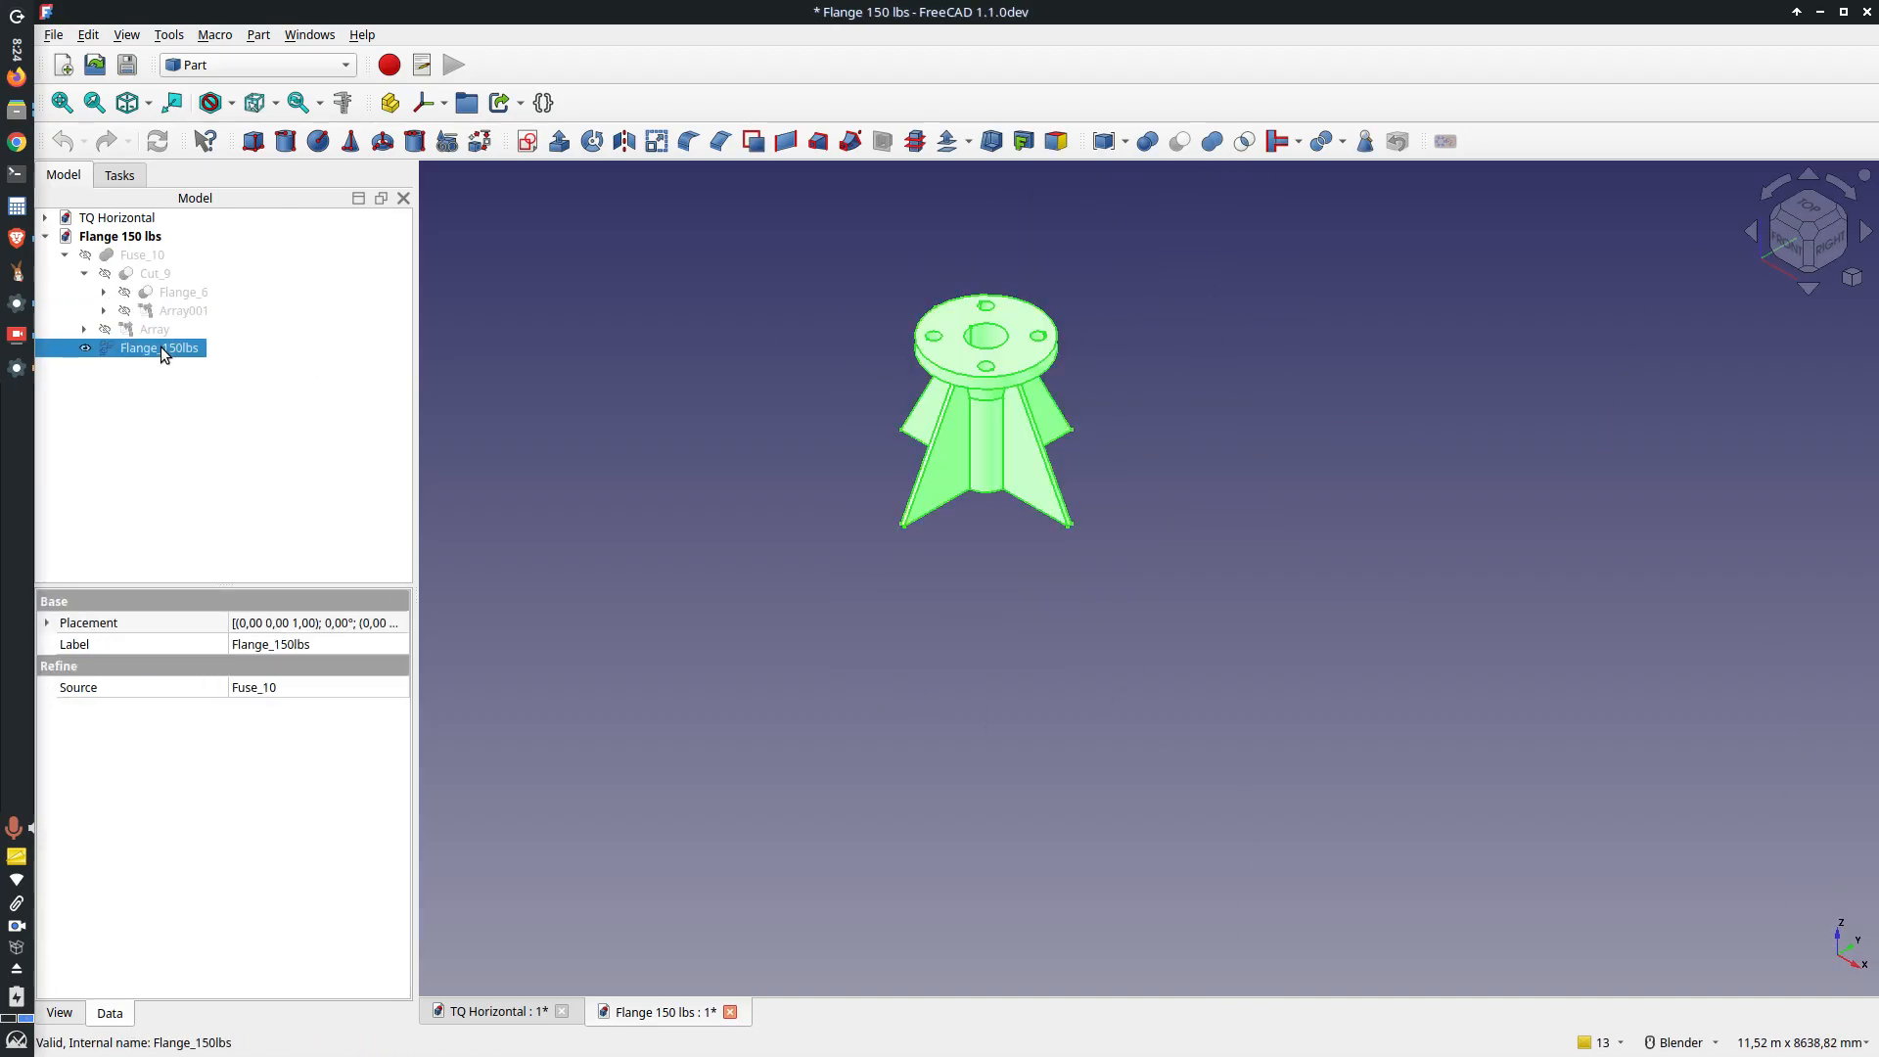
{"action": "left_click_drag", "start_coordinate": [161, 347], "coordinate": [173, 220]}
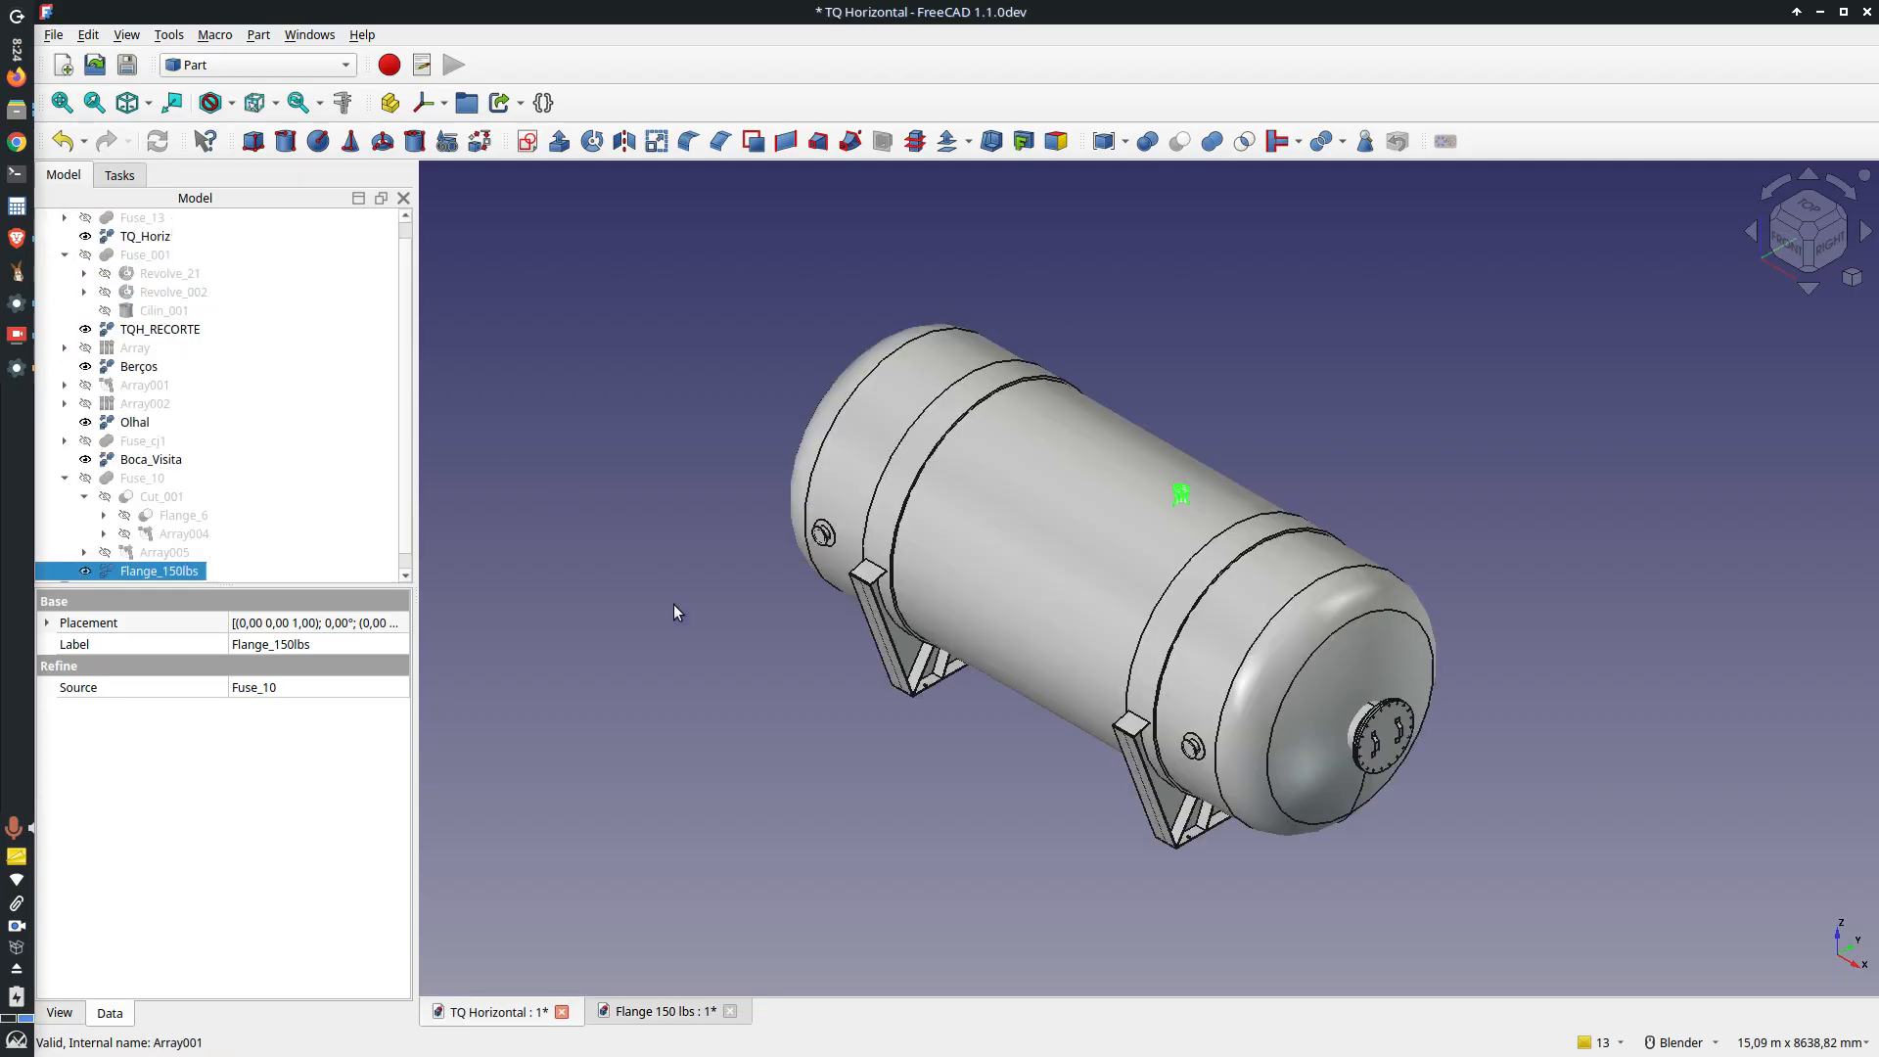
{"action": "left_click", "coordinate": [729, 1011]}
{"action": "left_click", "coordinate": [947, 540]}
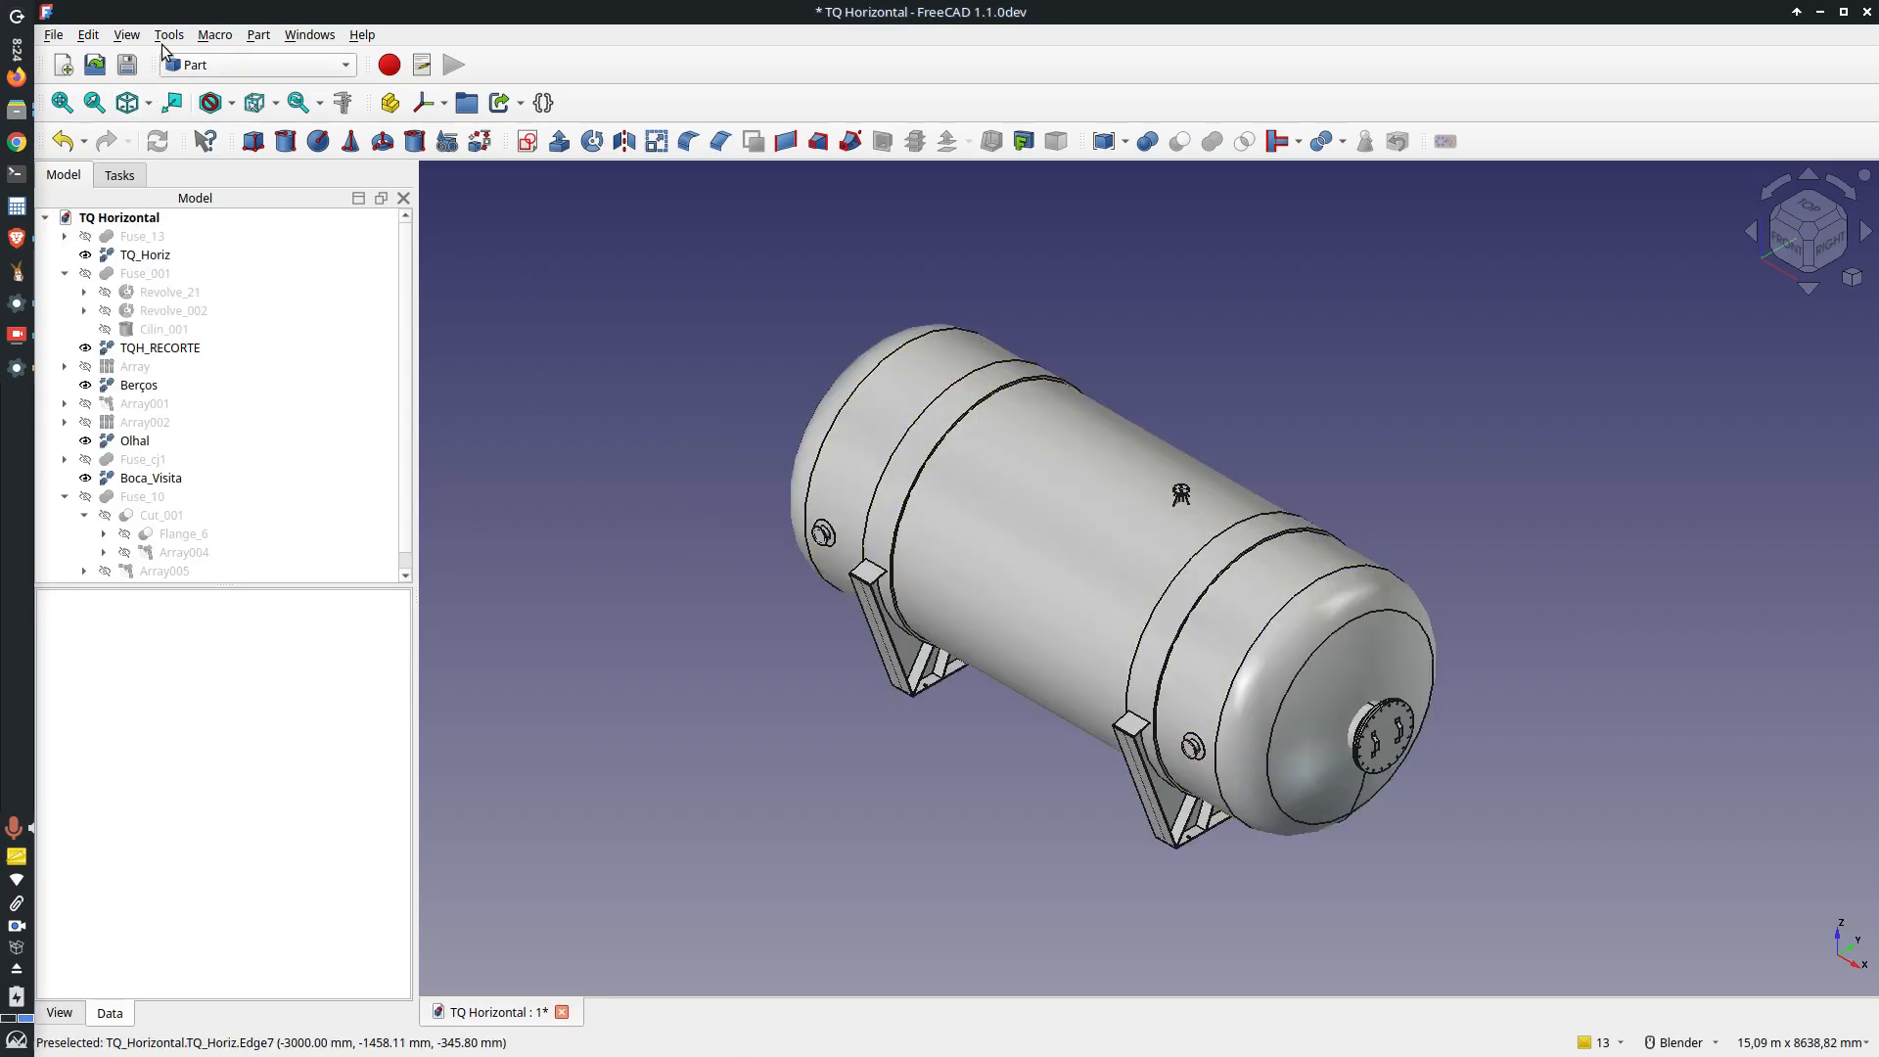
Step: Run the FlangeAnsi_150_Teto_R1.py macro for a 4-inch flange with Alt_Flange 200, Angulo 90 and a new Elevacao
{"action": "left_click", "coordinate": [214, 35]}
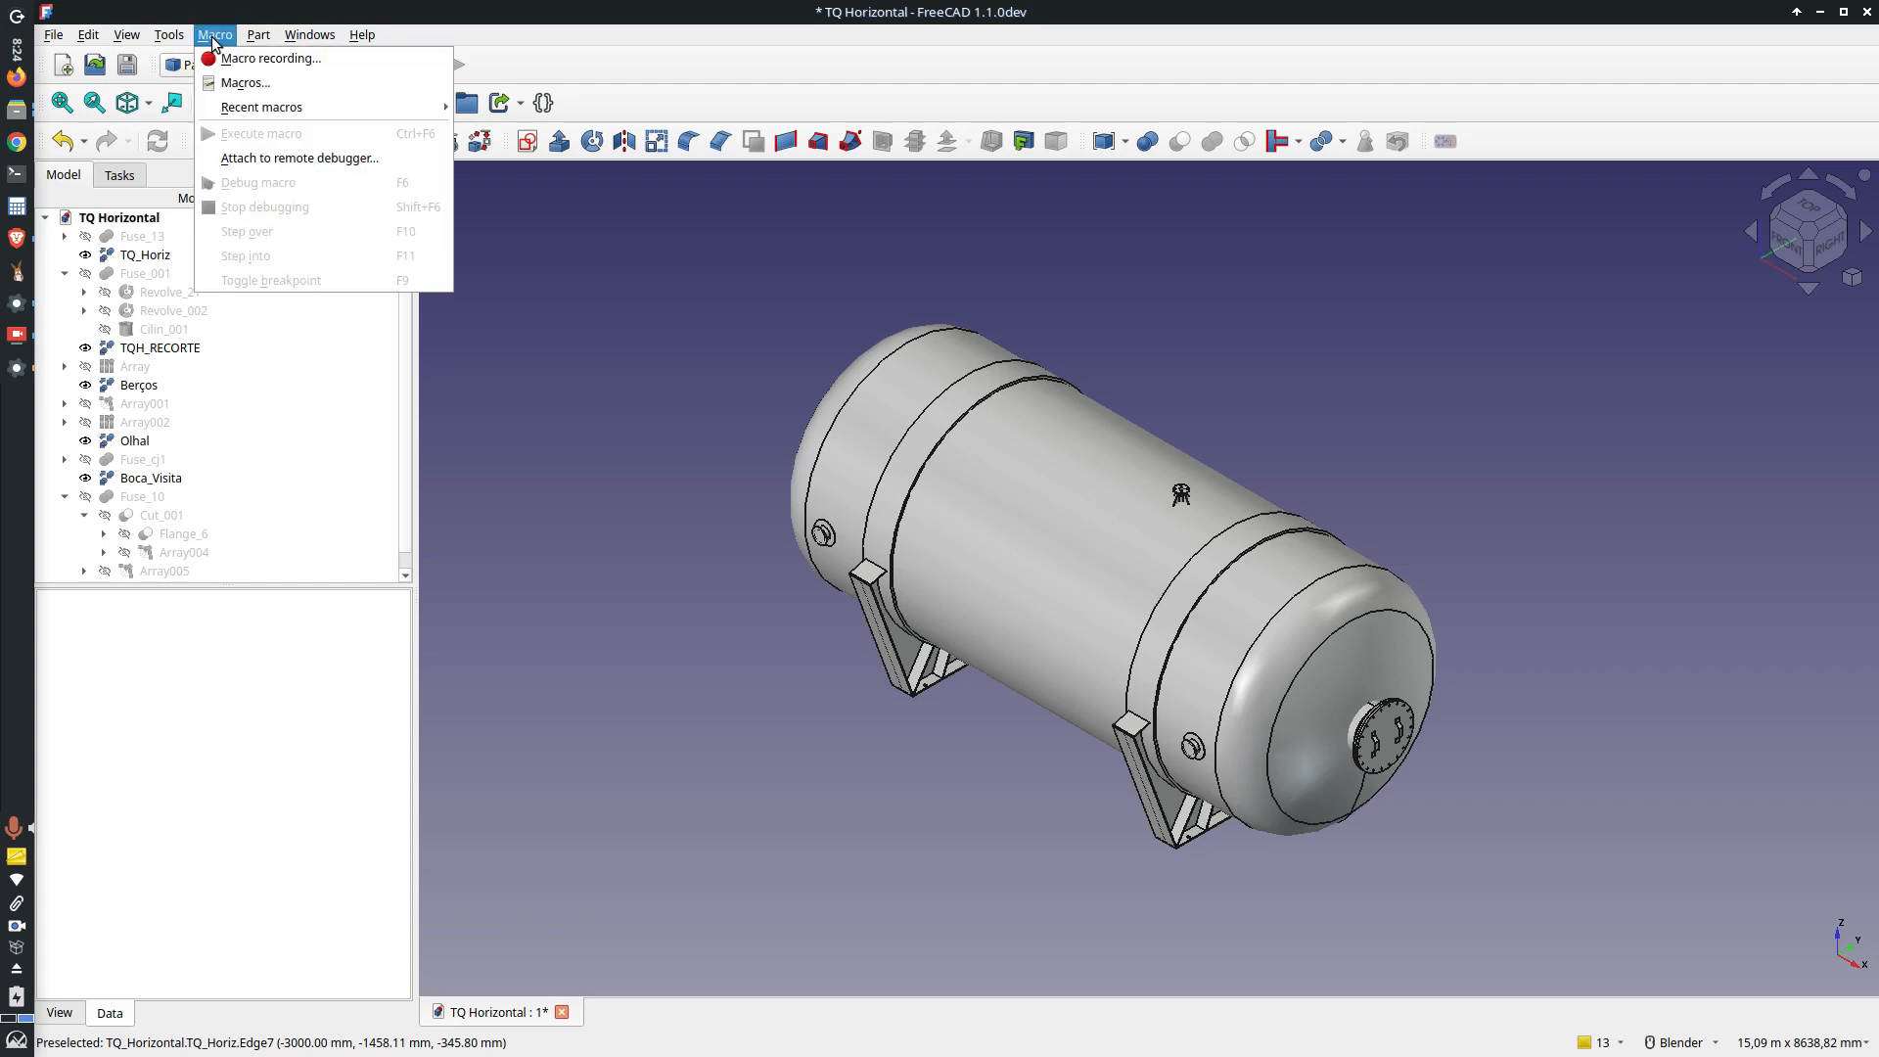
{"action": "left_click", "coordinate": [240, 85]}
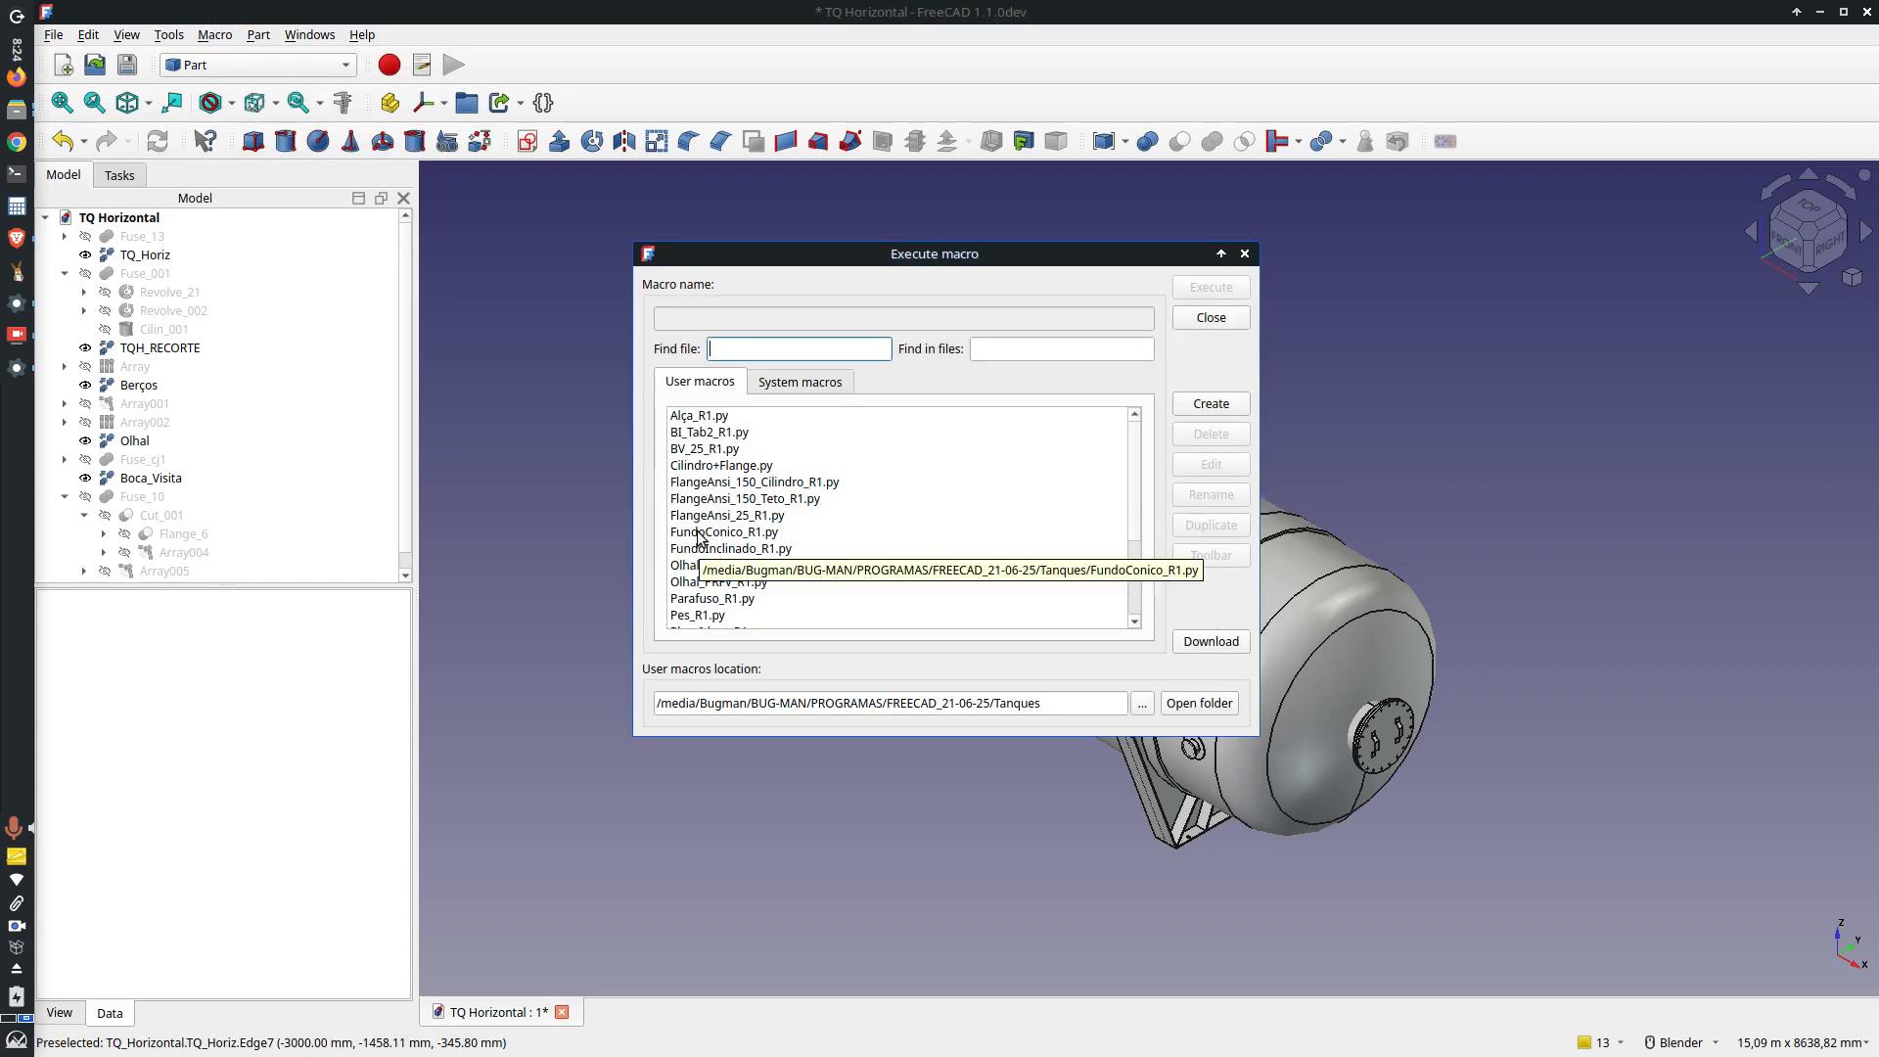
{"action": "left_click", "coordinate": [740, 500]}
{"action": "left_click", "coordinate": [1210, 287]}
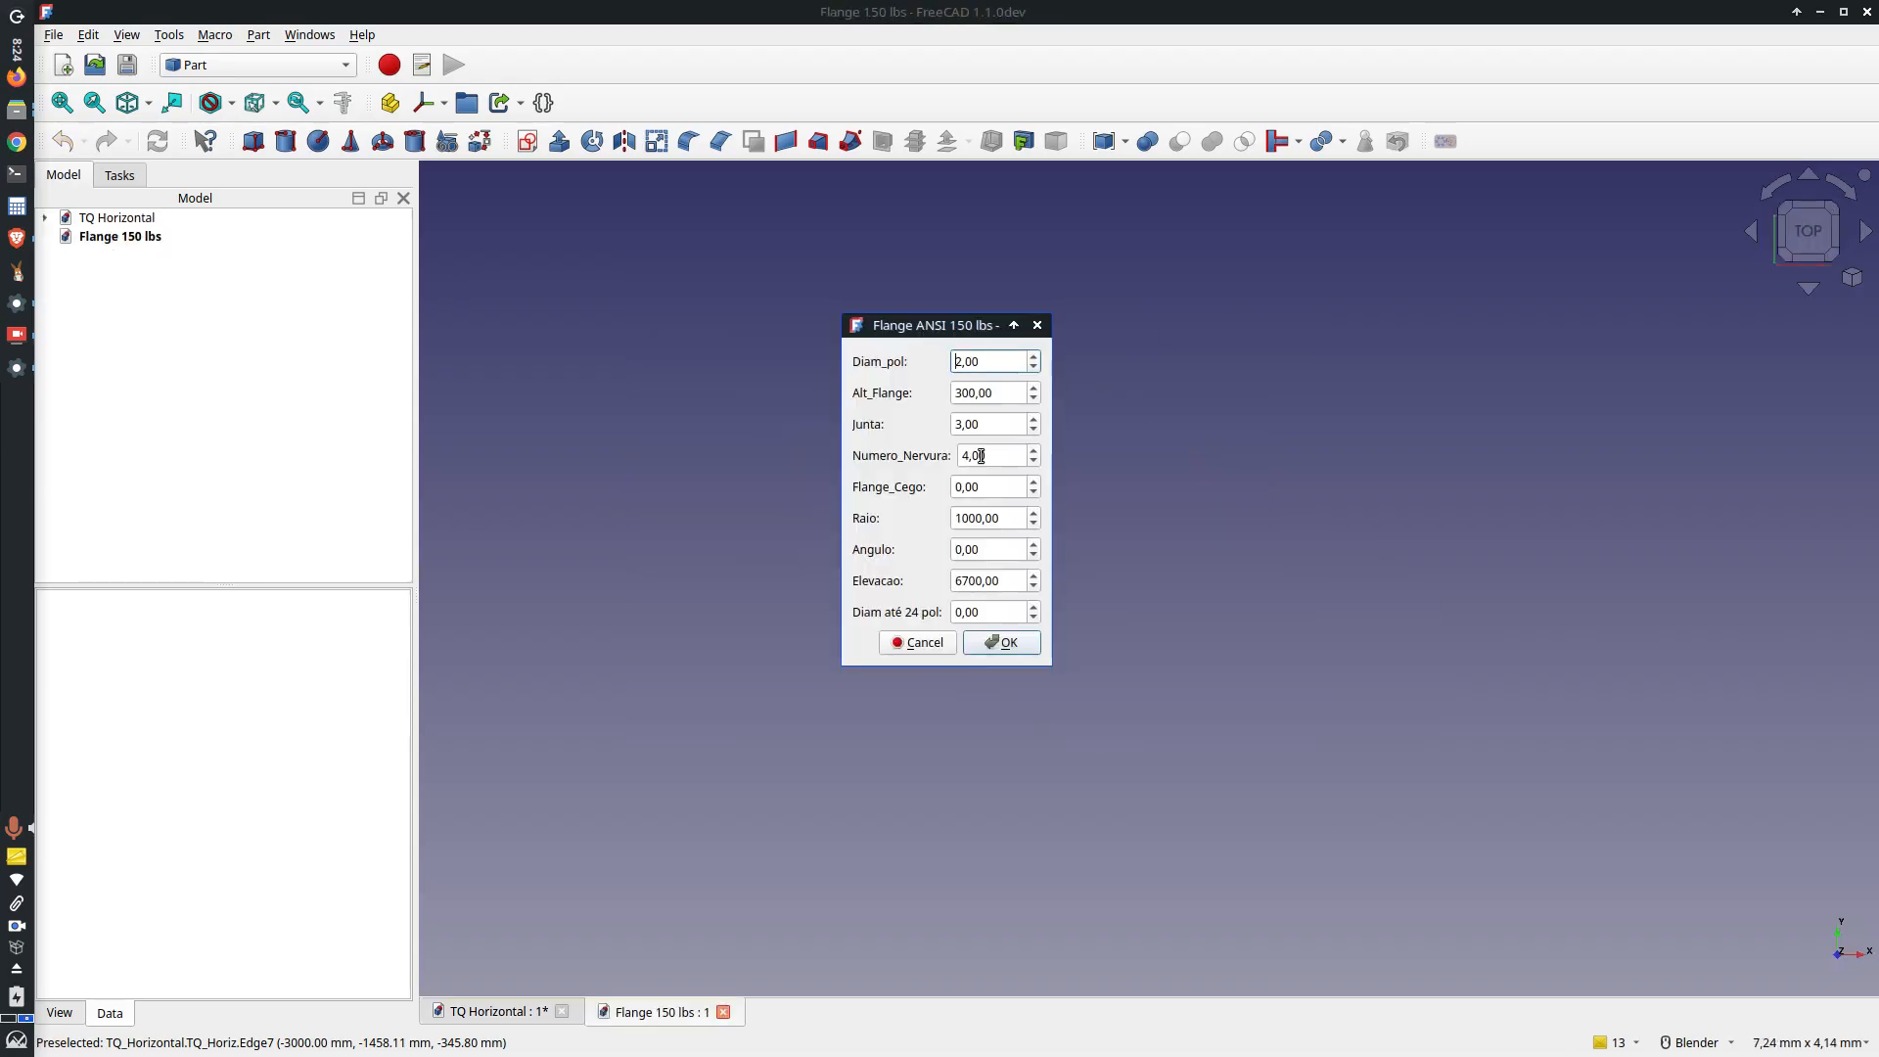
{"action": "double_click", "coordinate": [990, 359]}
{"action": "type", "text": "4"}
{"action": "left_click_drag", "start_coordinate": [962, 395], "coordinate": [947, 395]}
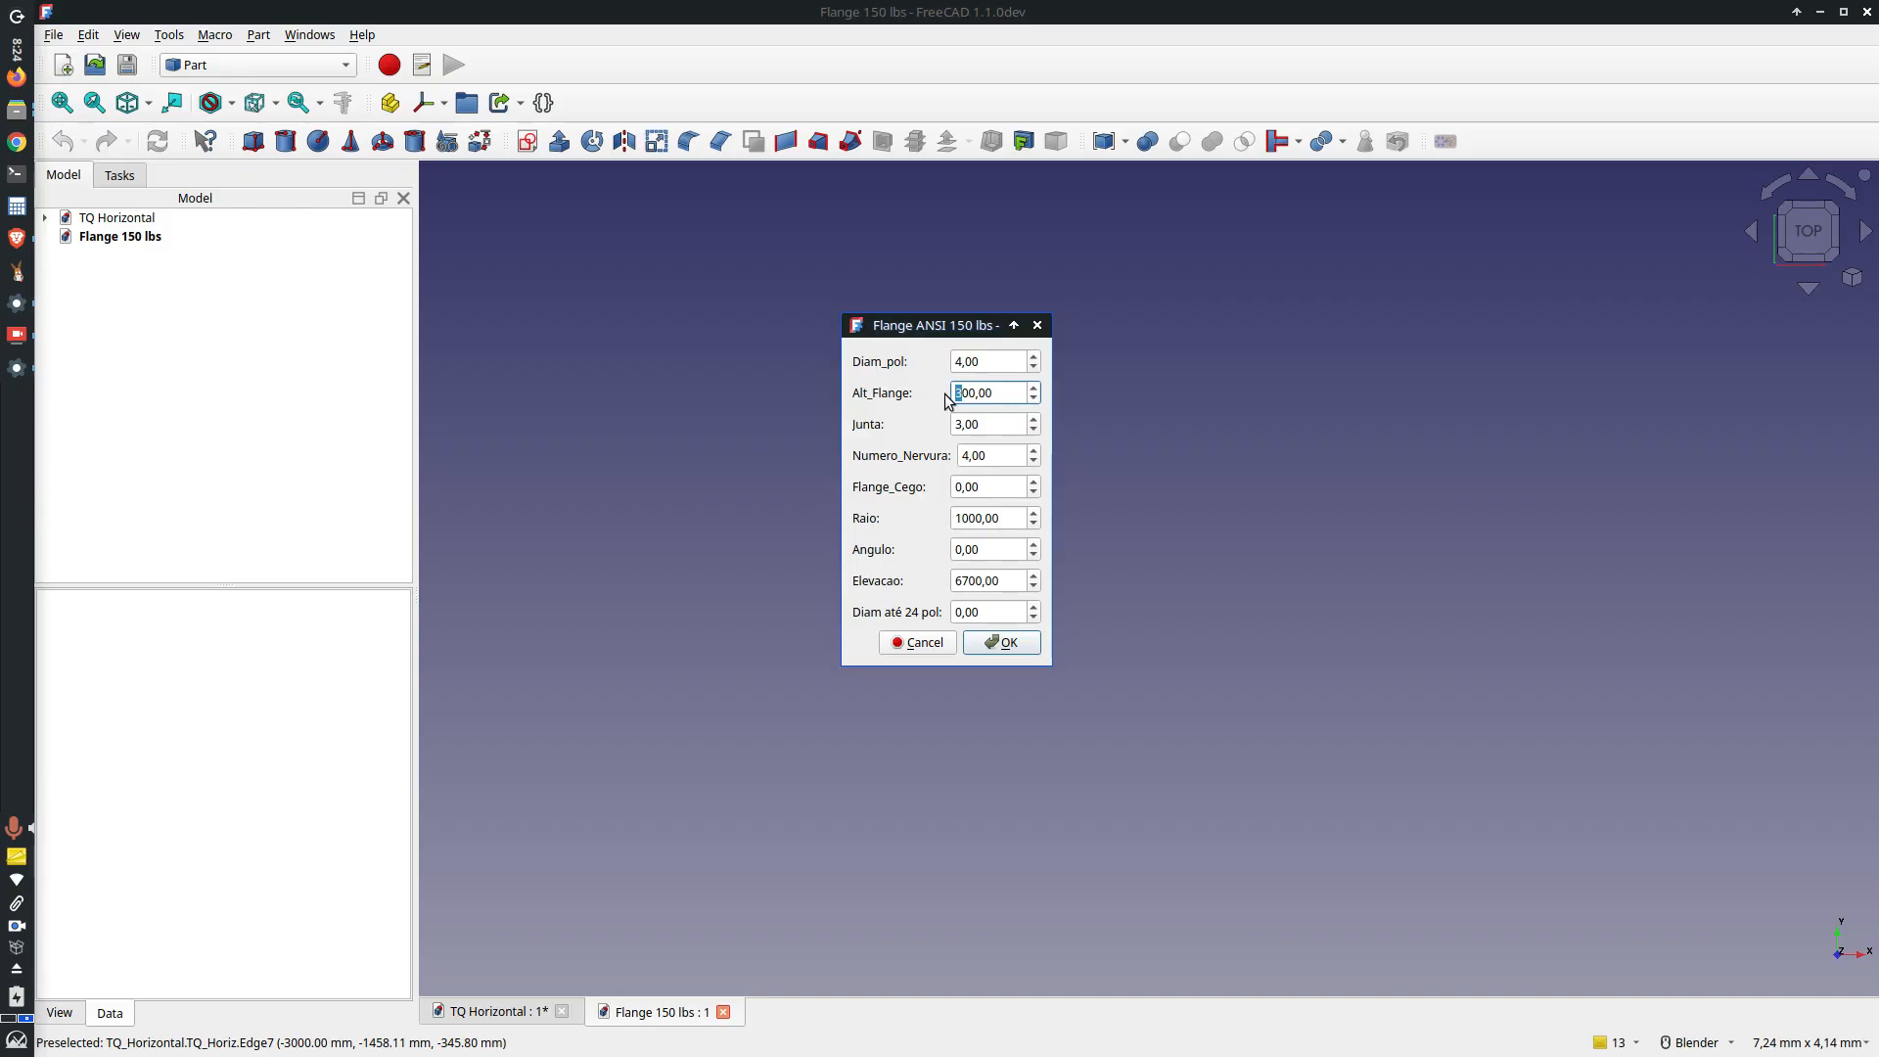
{"action": "type", "text": "2"}
{"action": "left_click", "coordinate": [957, 551]}
{"action": "type", "text": "9"}
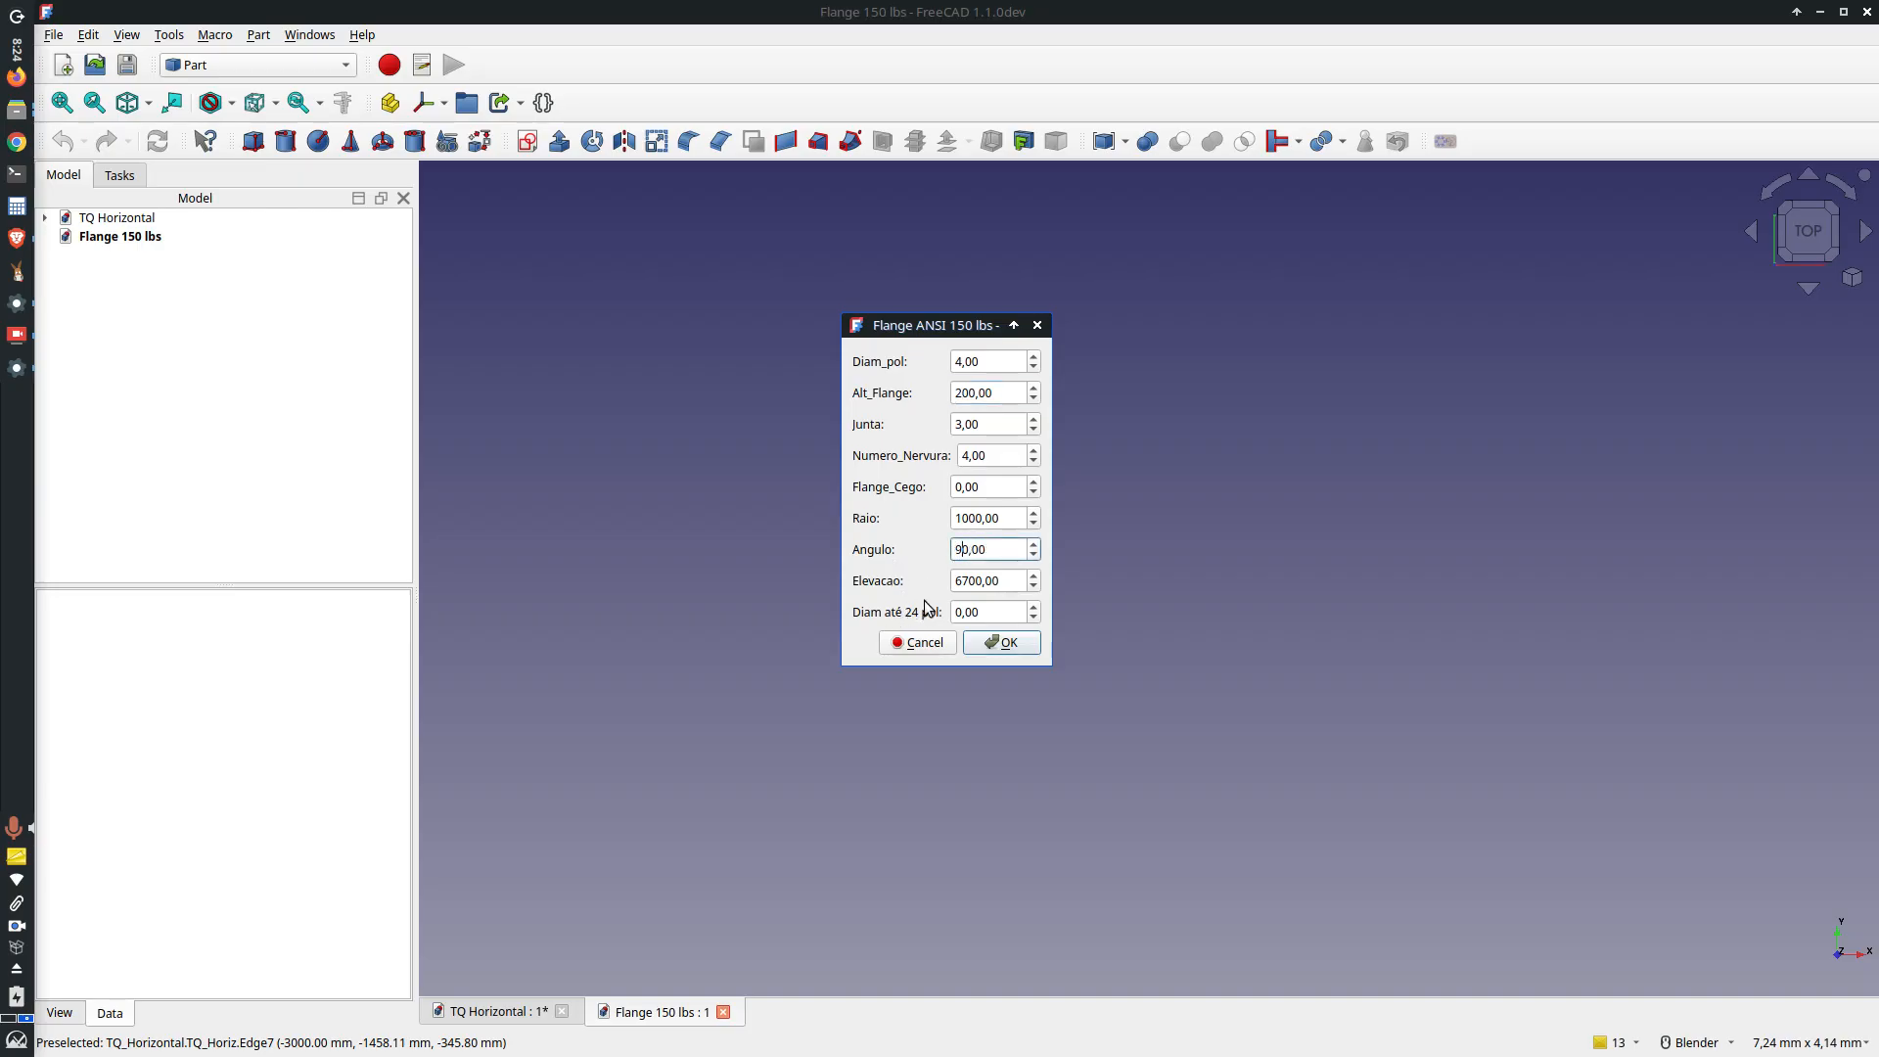
{"action": "key", "text": "Tab"}
{"action": "type", "text": "16"}
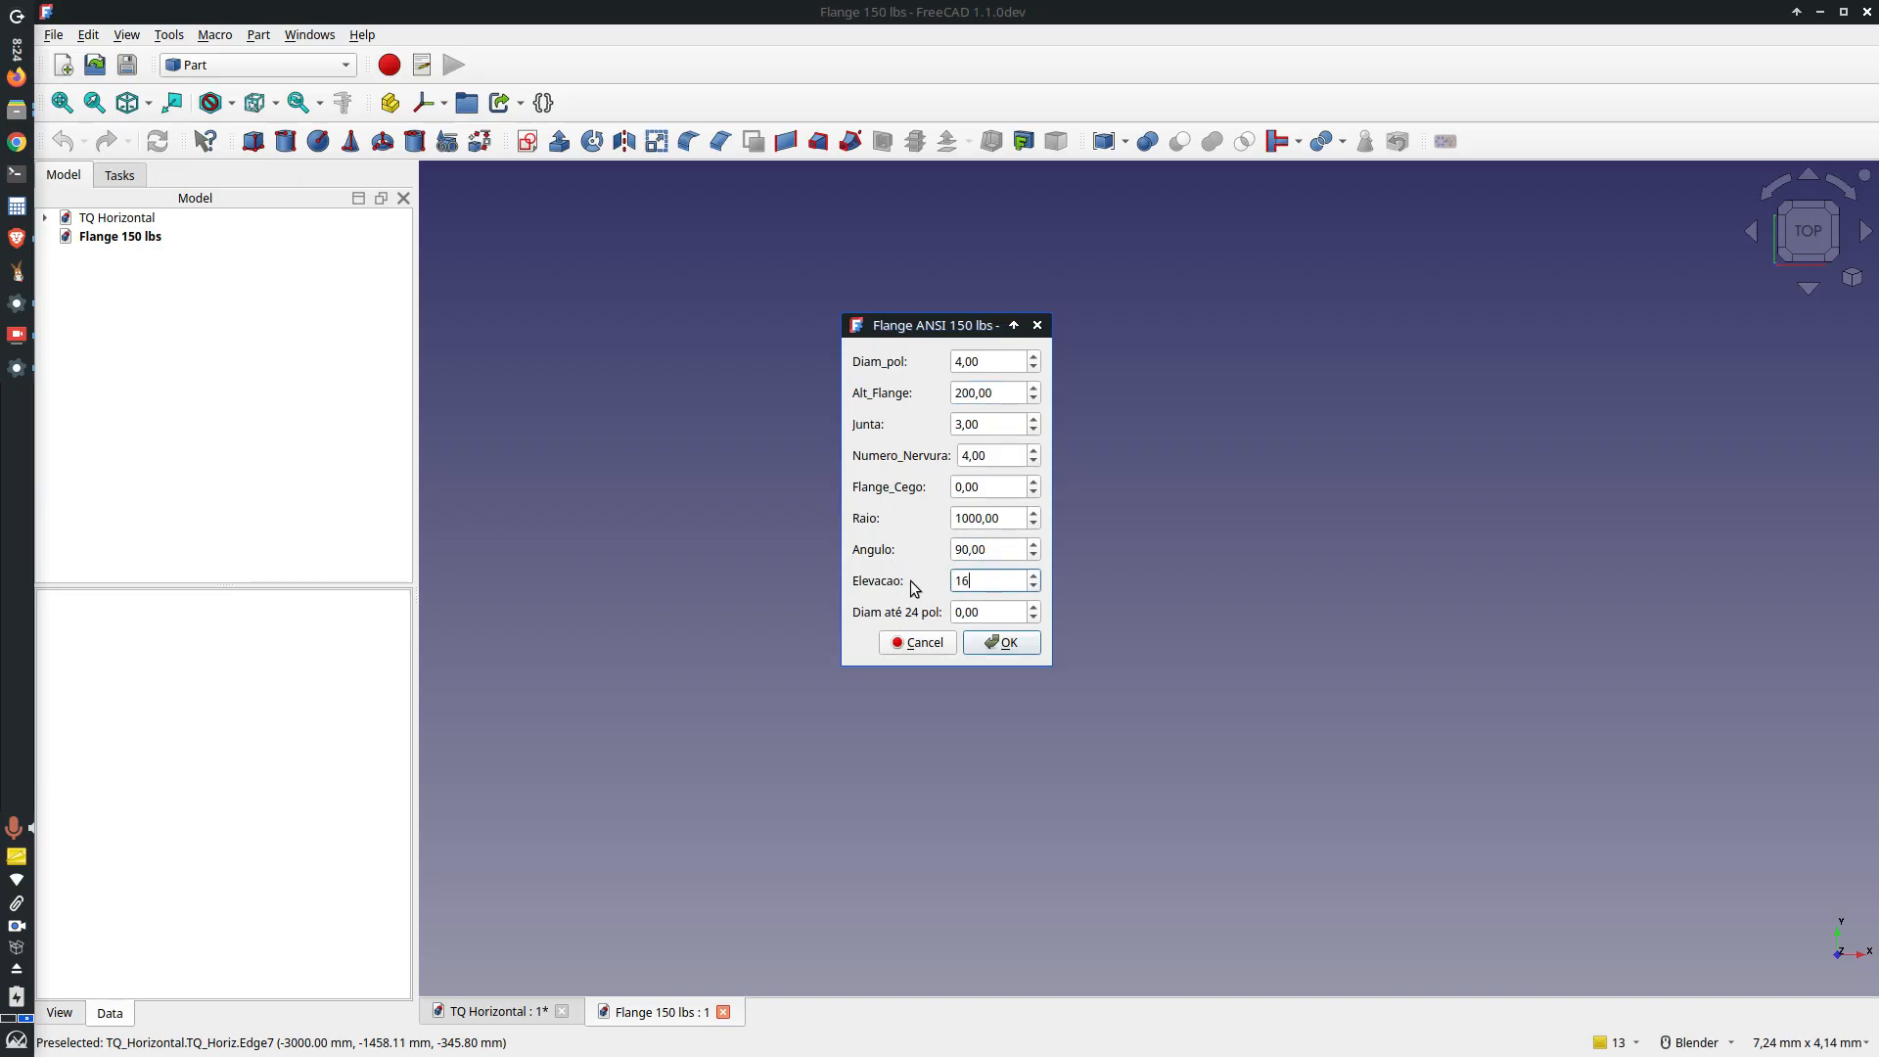
{"action": "left_click", "coordinate": [995, 640]}
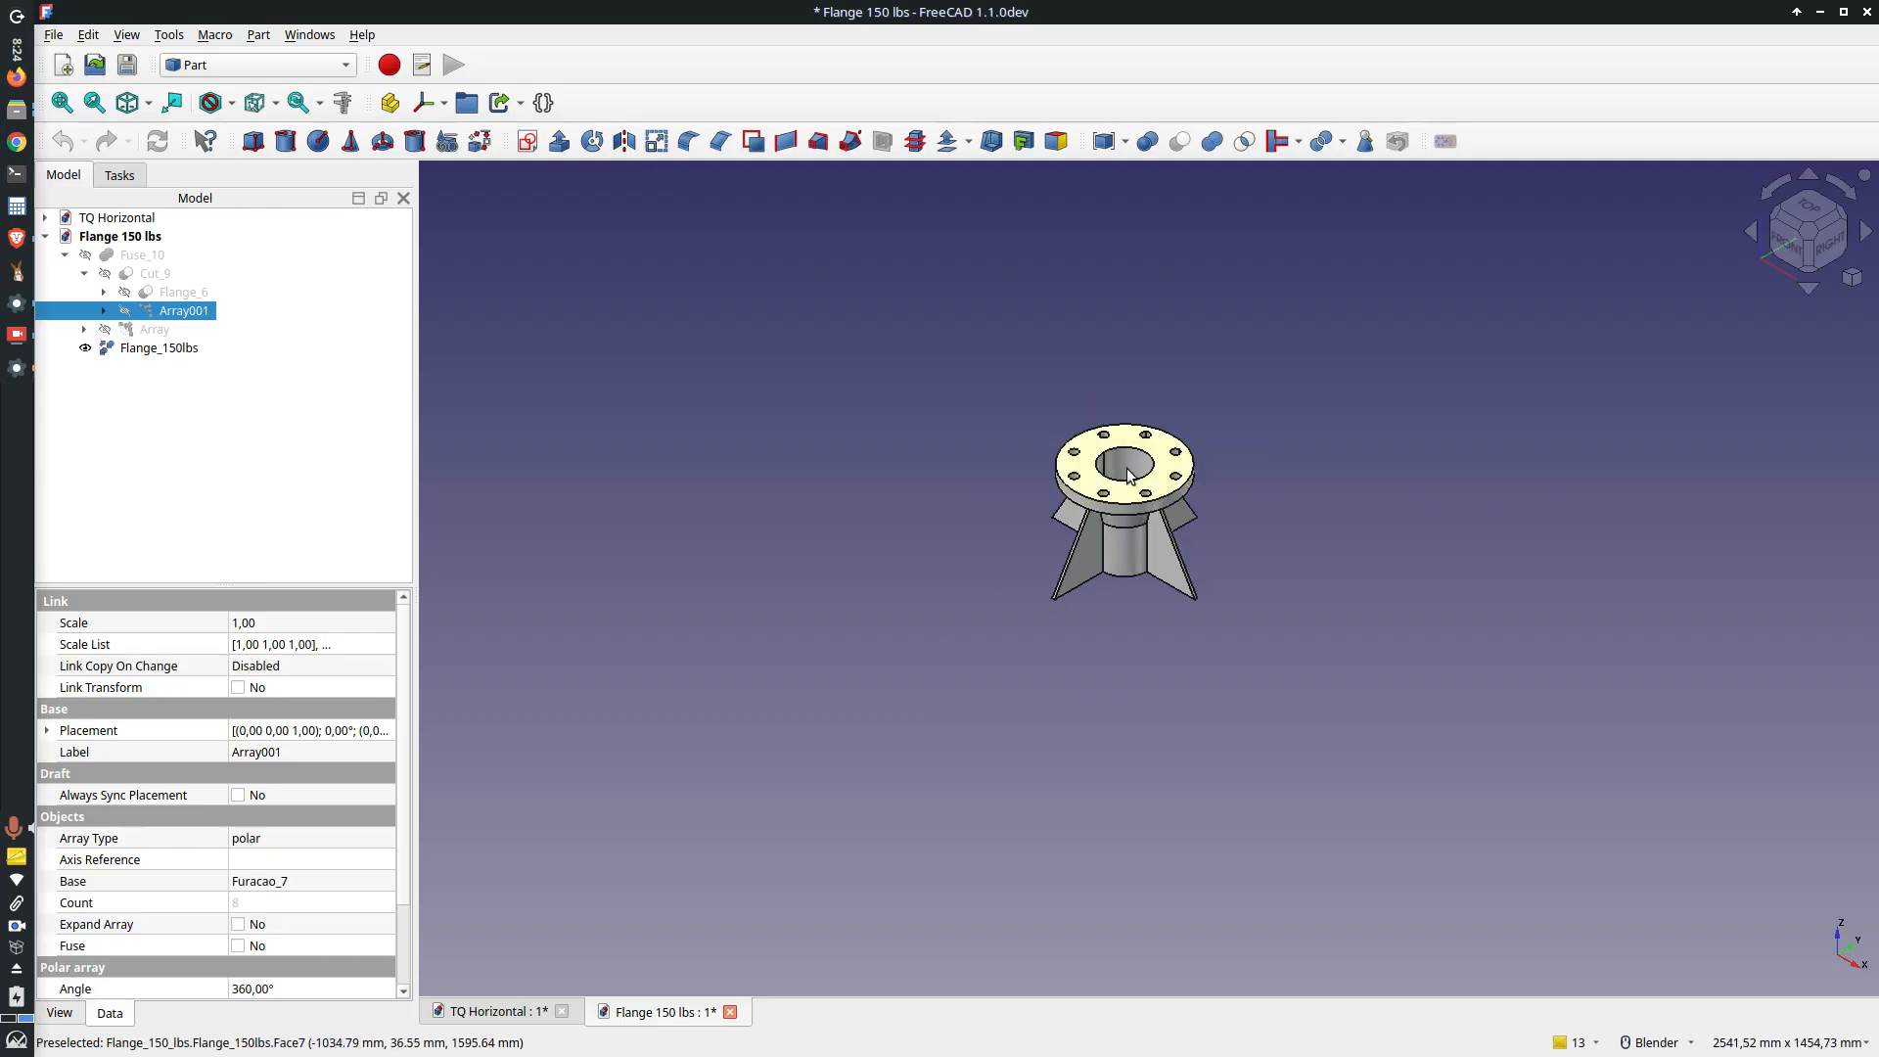
Step: Move the 4-inch Flange_150lbs object into the TQ Horizontal document and close the Flange 150 lbs document without saving
{"action": "left_click_drag", "start_coordinate": [152, 350], "coordinate": [154, 223]}
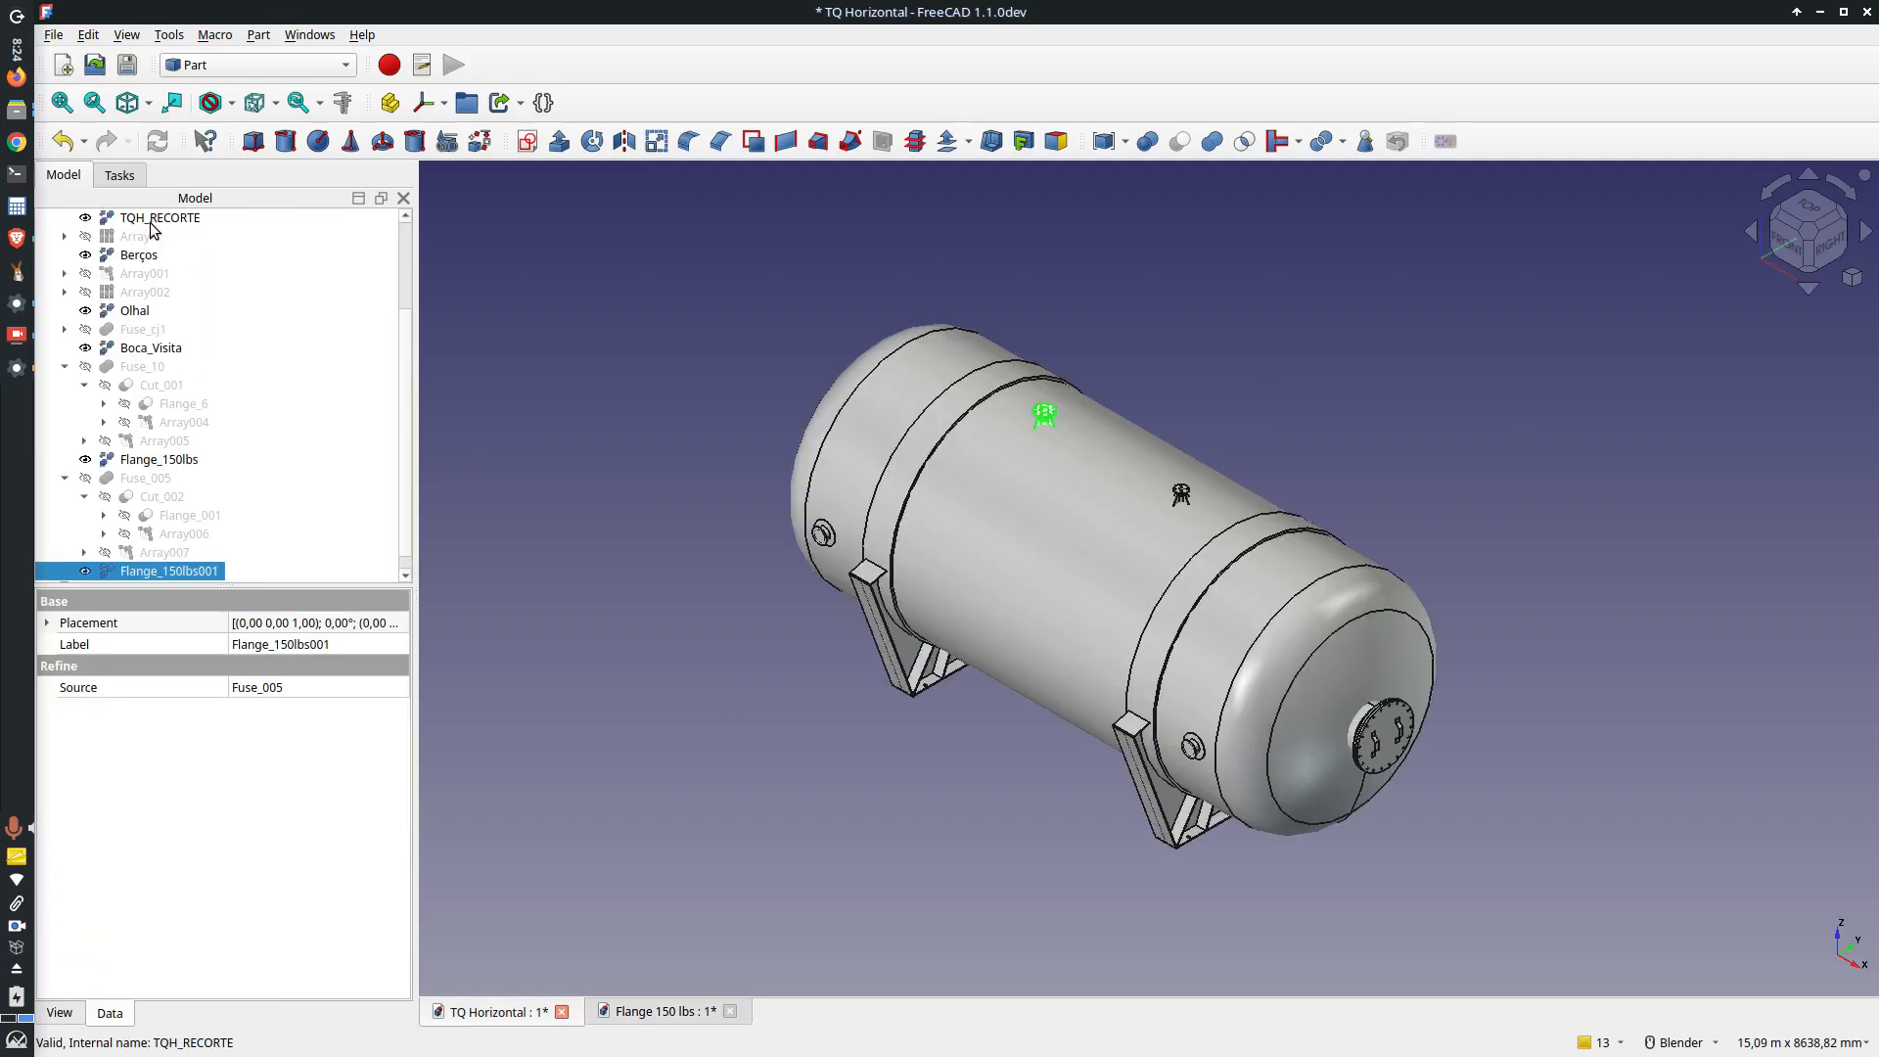
{"action": "left_click", "coordinate": [760, 633]}
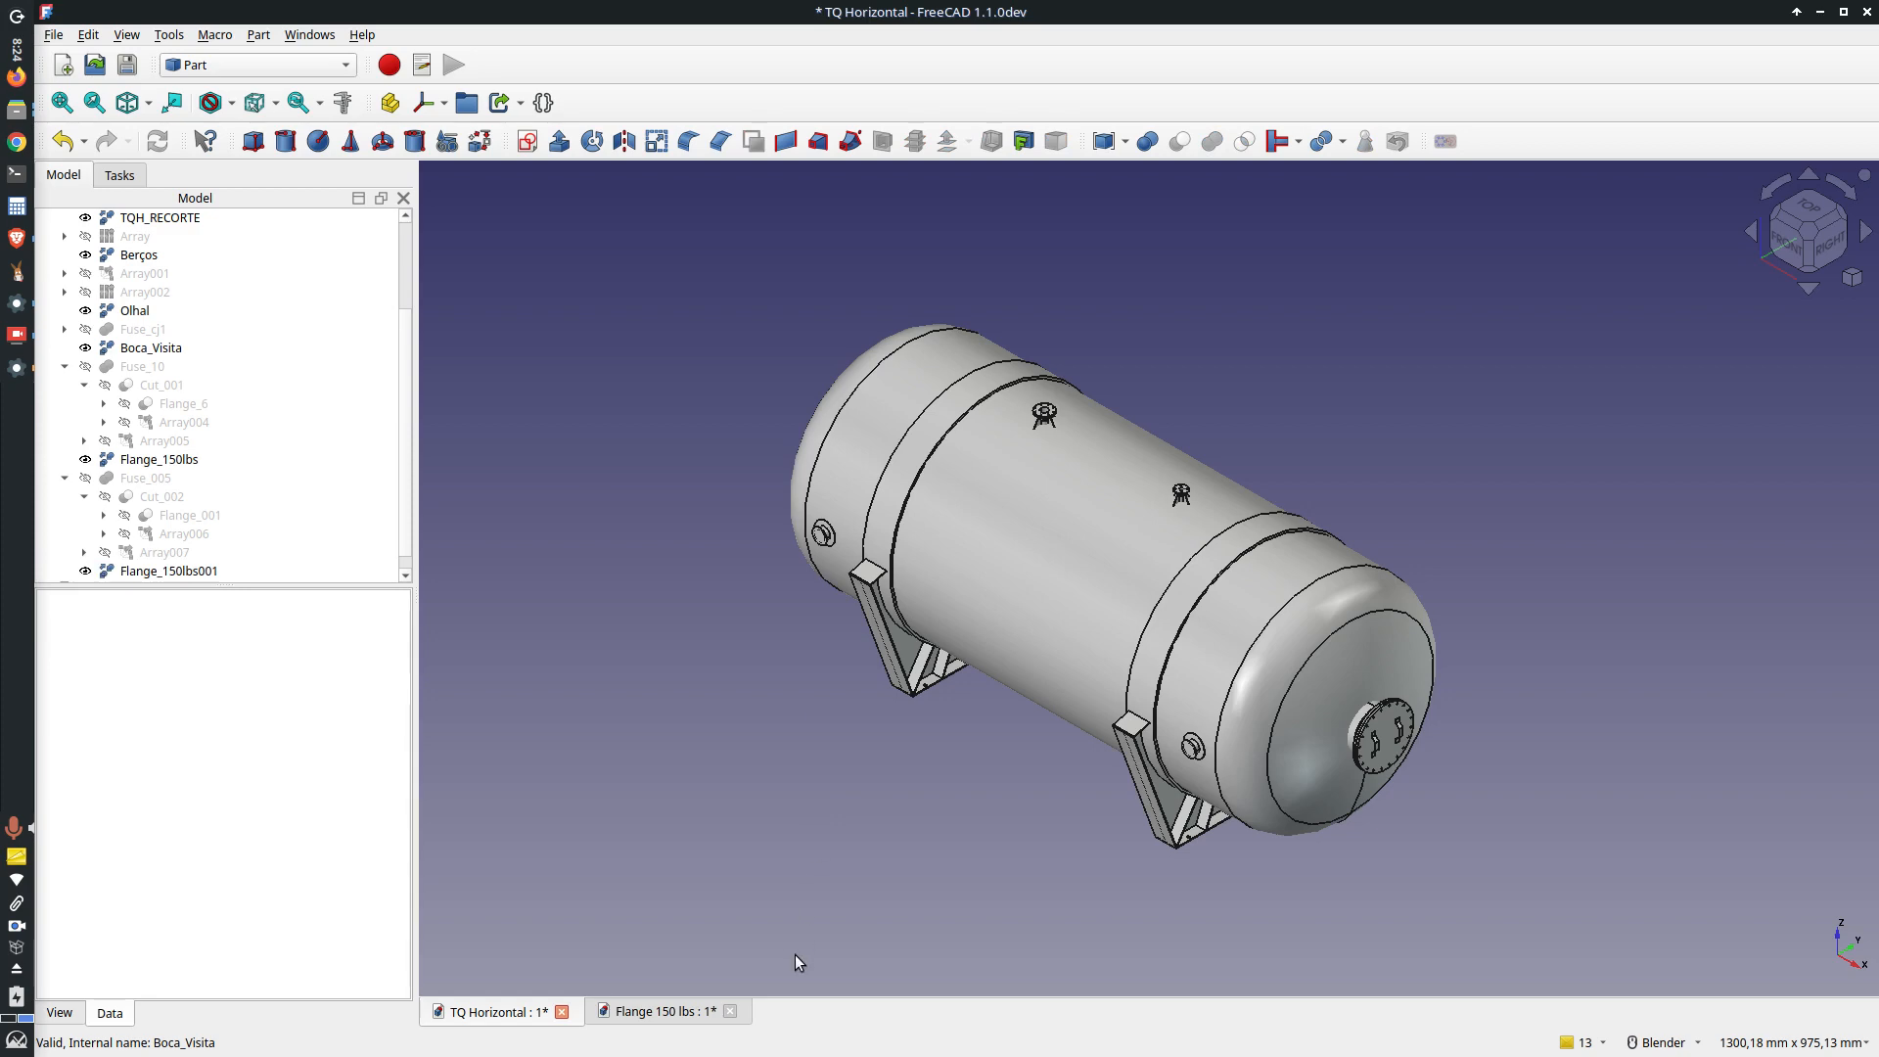
{"action": "left_click", "coordinate": [729, 1010]}
{"action": "left_click", "coordinate": [881, 538]}
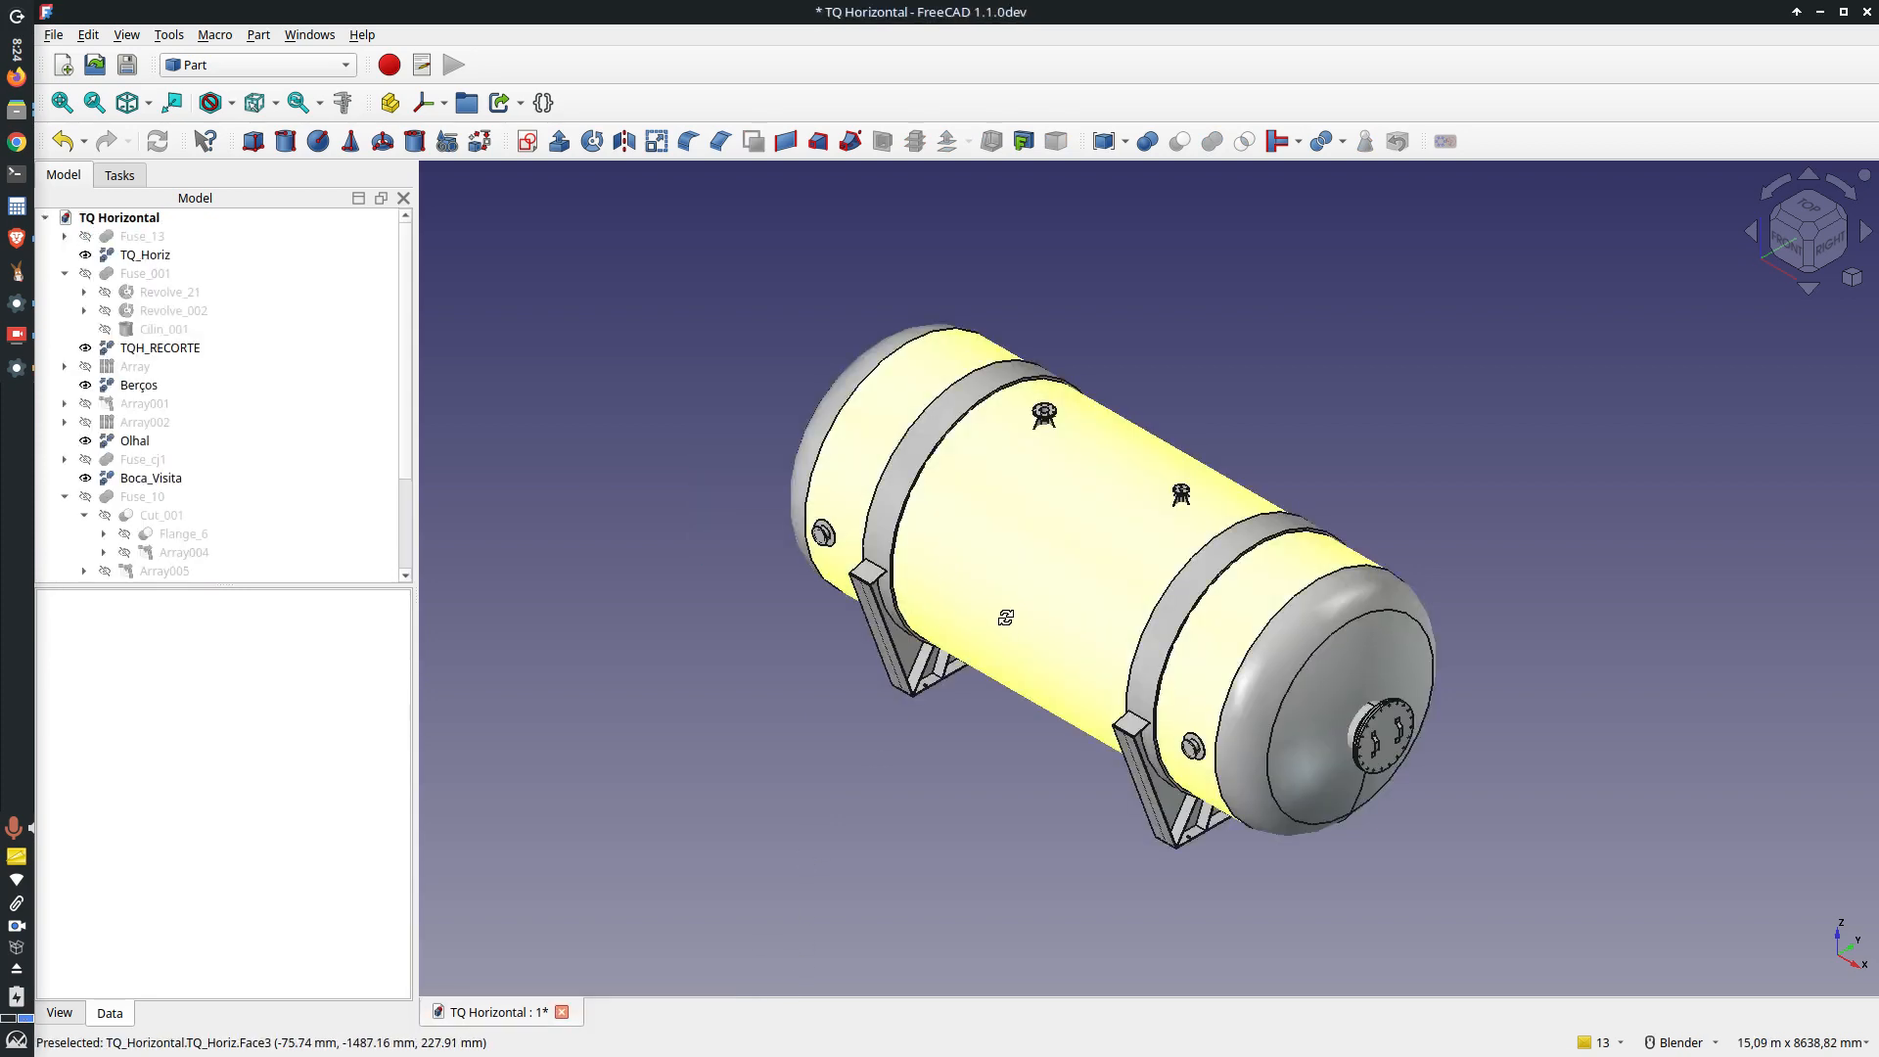
Step: Run the BI_Tab2_R1.py macro for a 24-inch inspection opening with Raio 0, Angulo 0 and a new Elevacao
{"action": "middle_click_drag", "start_coordinate": [1006, 618], "coordinate": [1190, 354]}
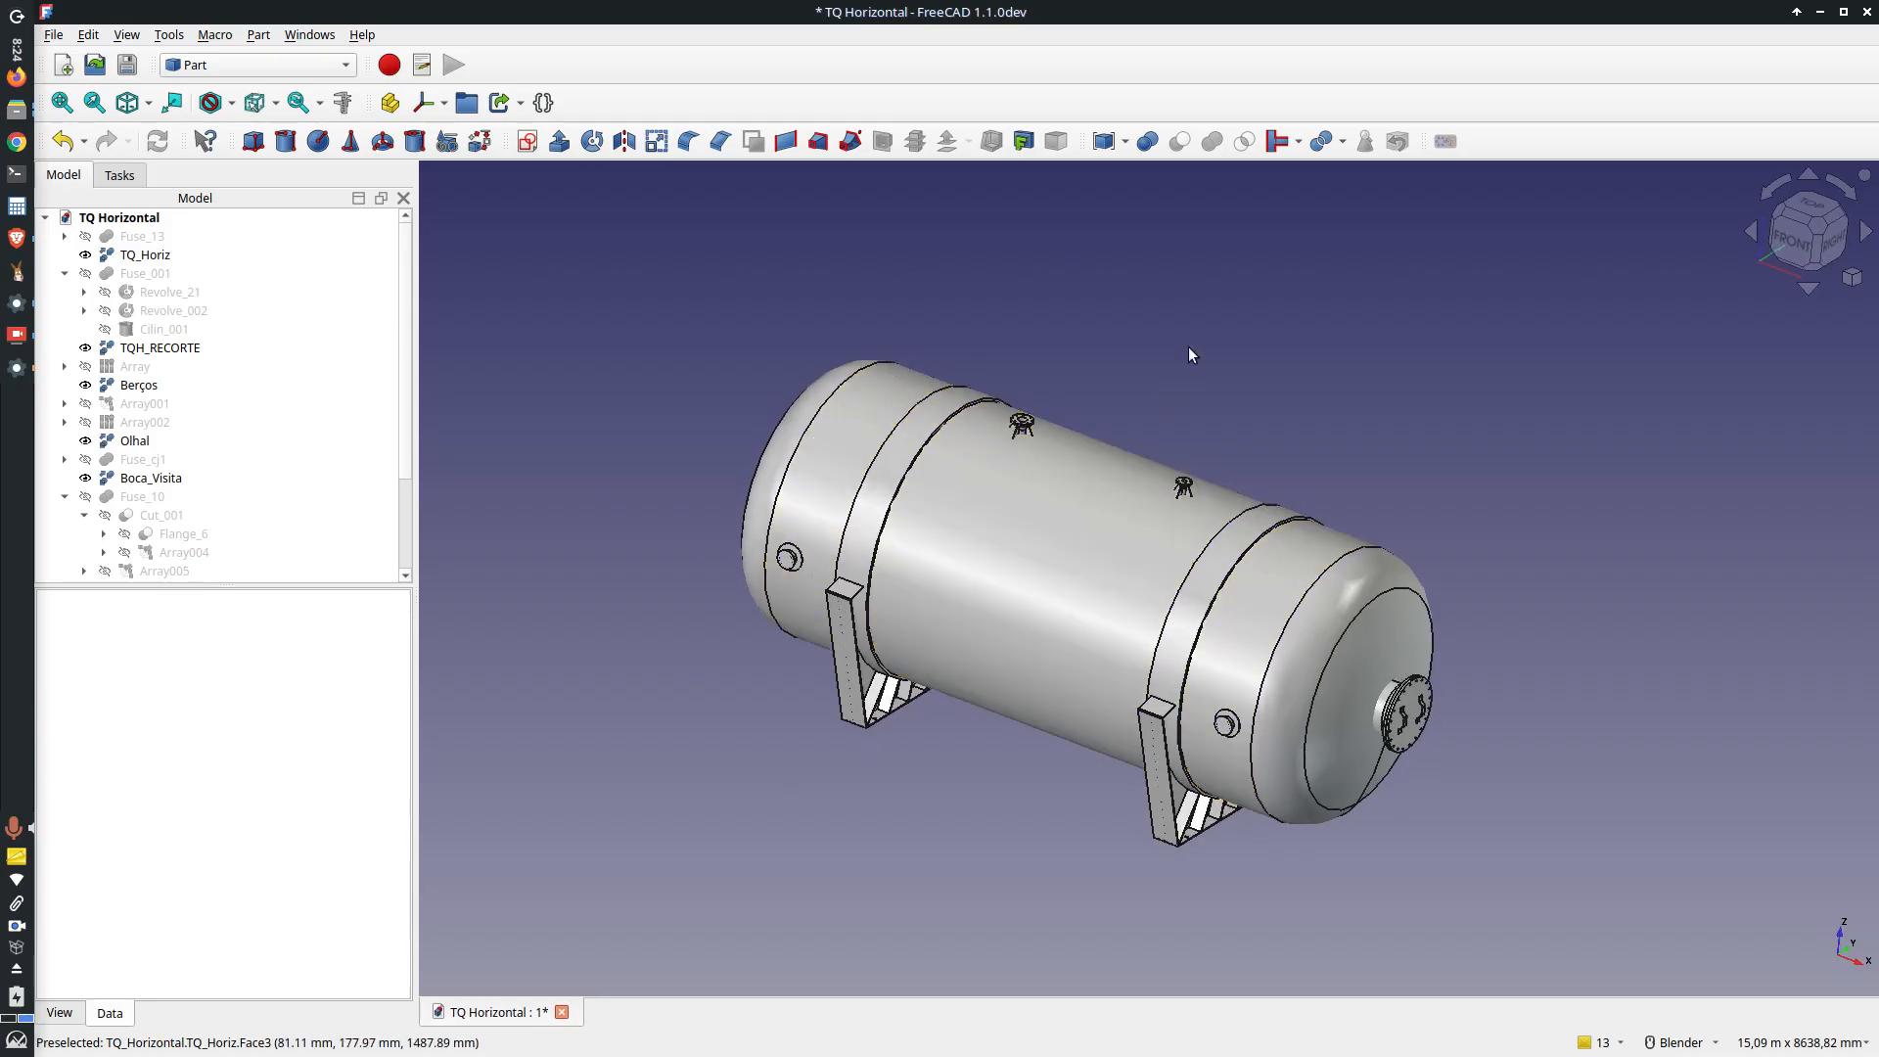
{"action": "left_click", "coordinate": [209, 37]}
{"action": "left_click", "coordinate": [245, 84]}
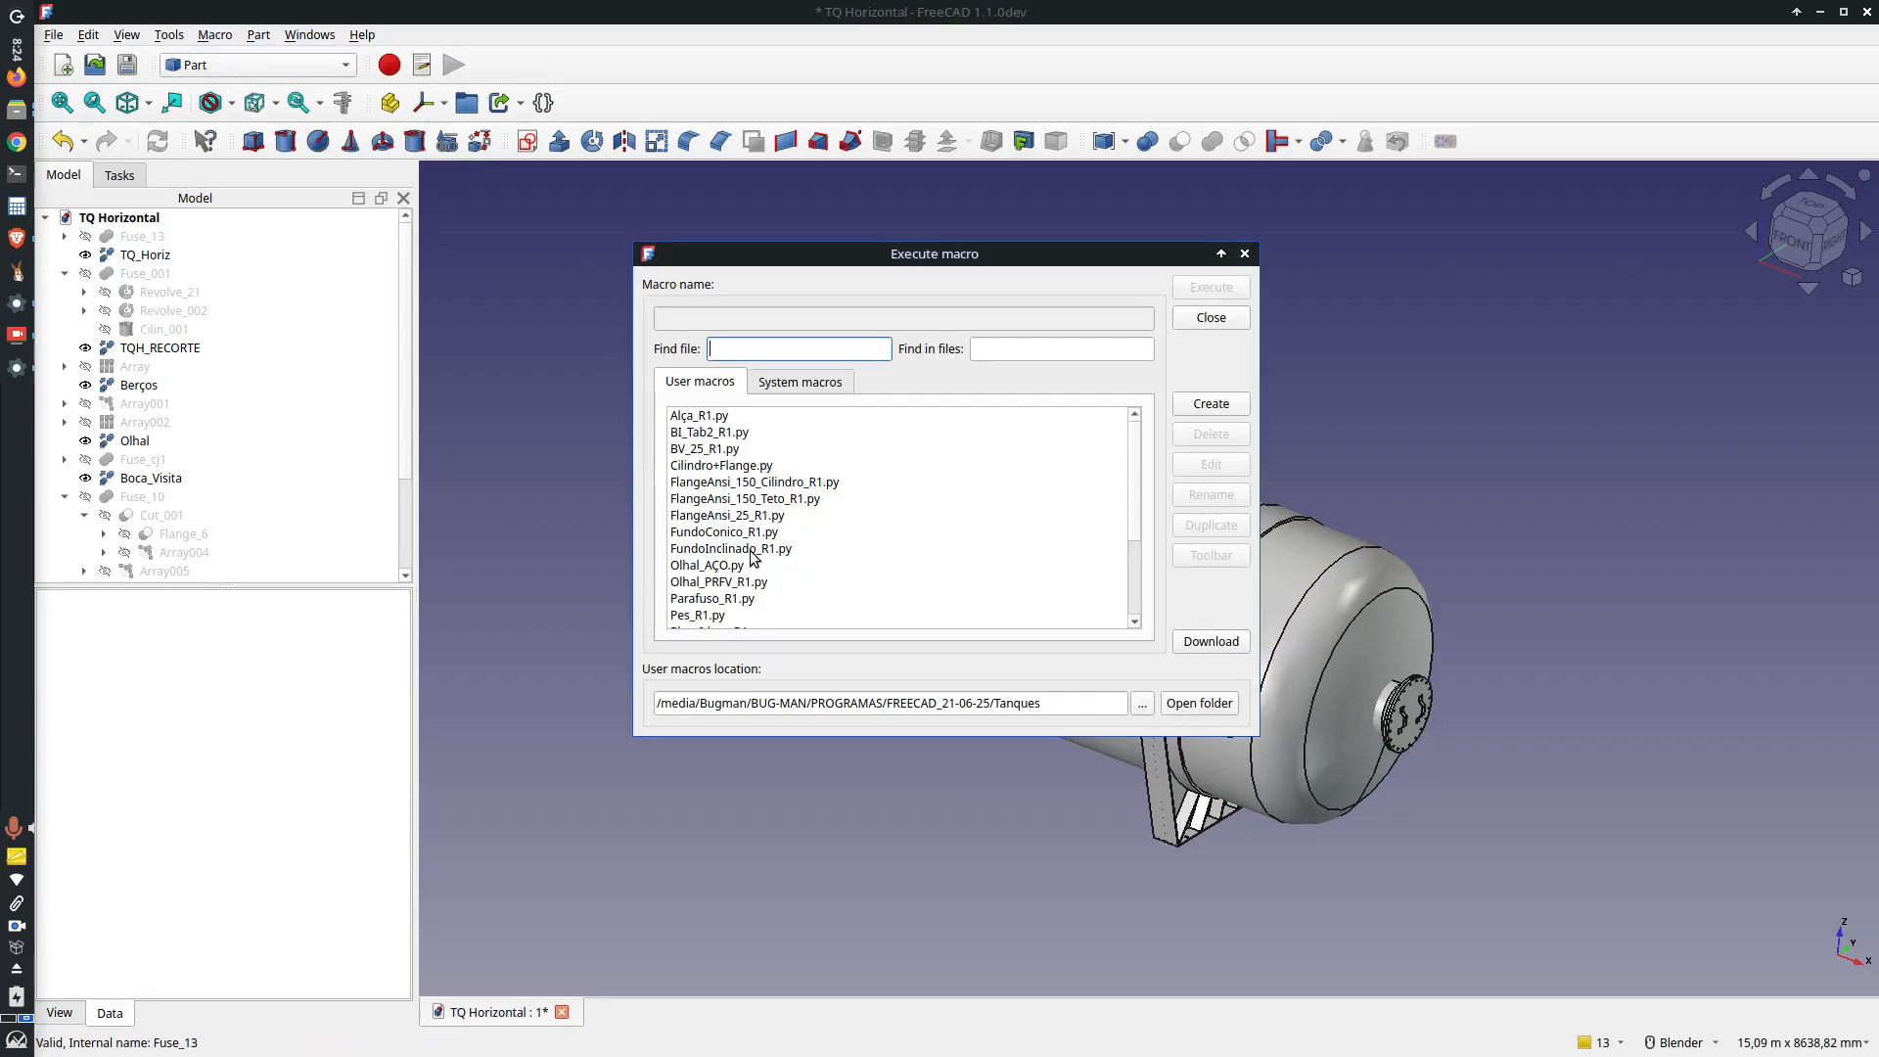
{"action": "left_click", "coordinate": [701, 434]}
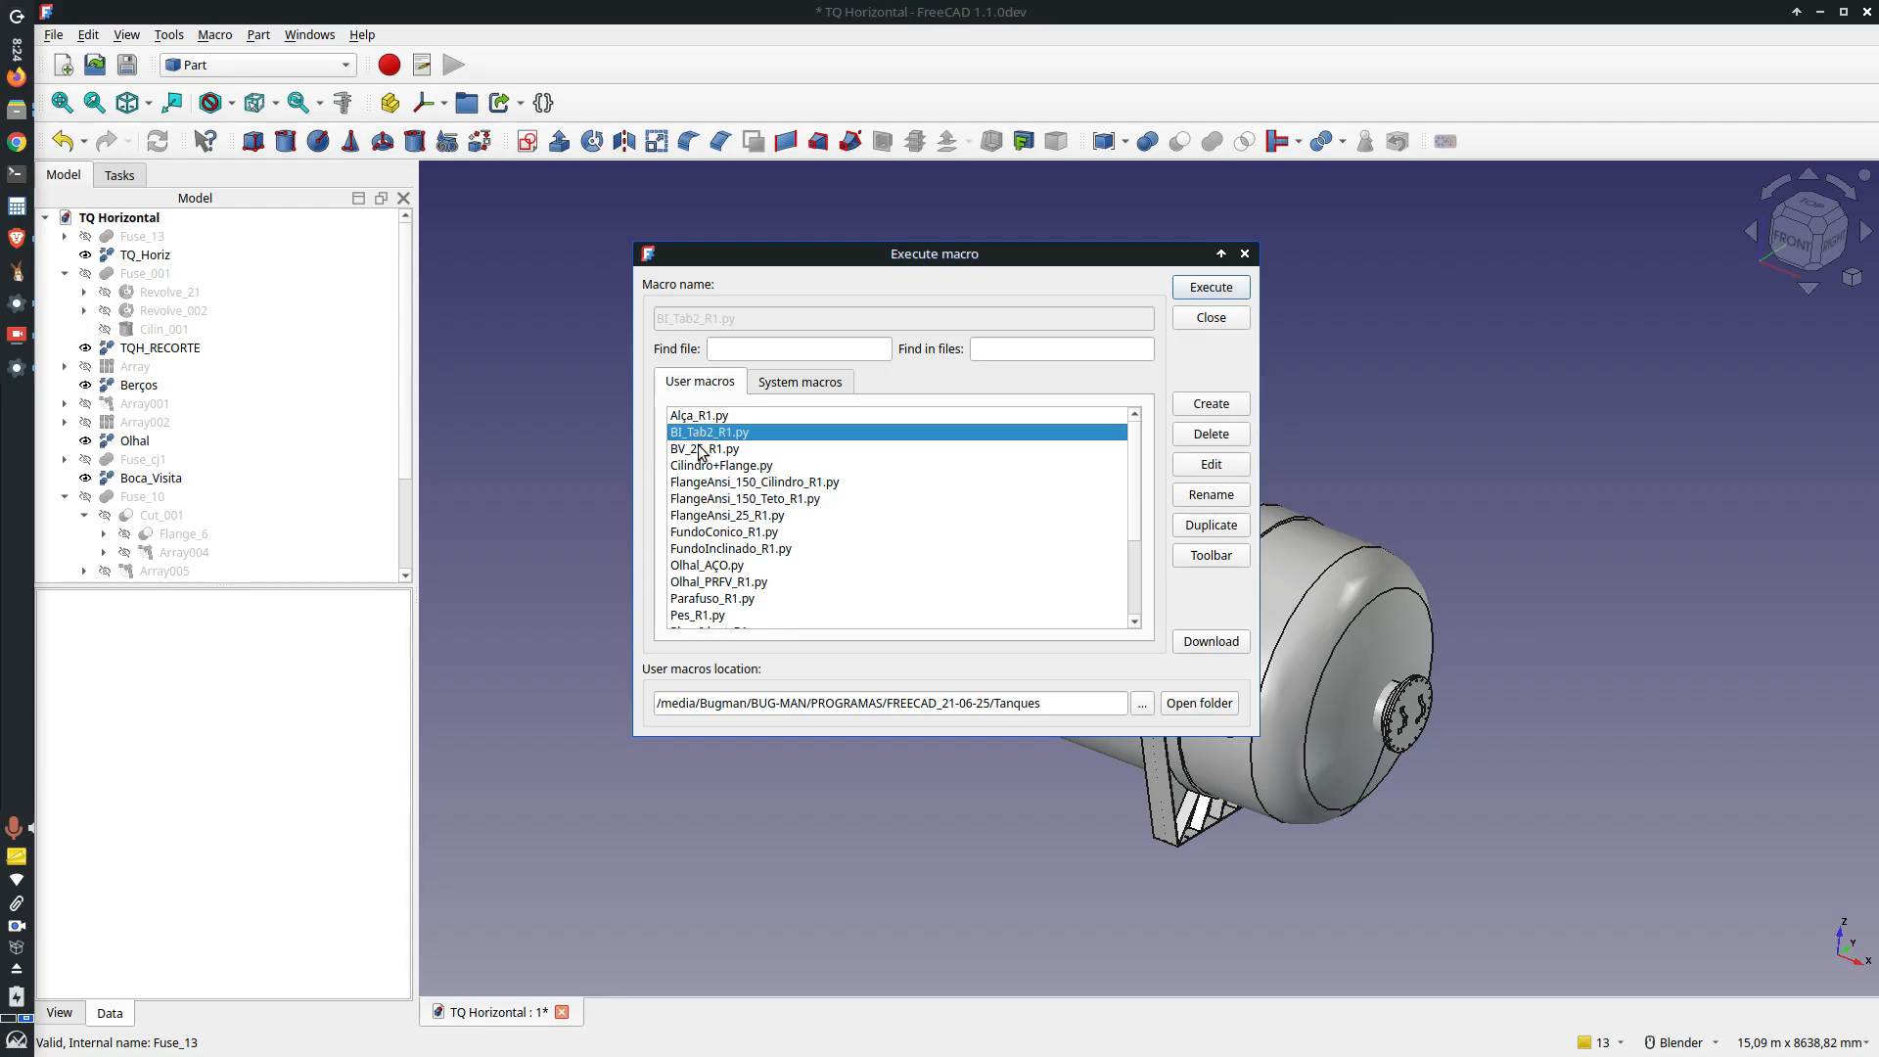
{"action": "left_click", "coordinate": [1193, 291]}
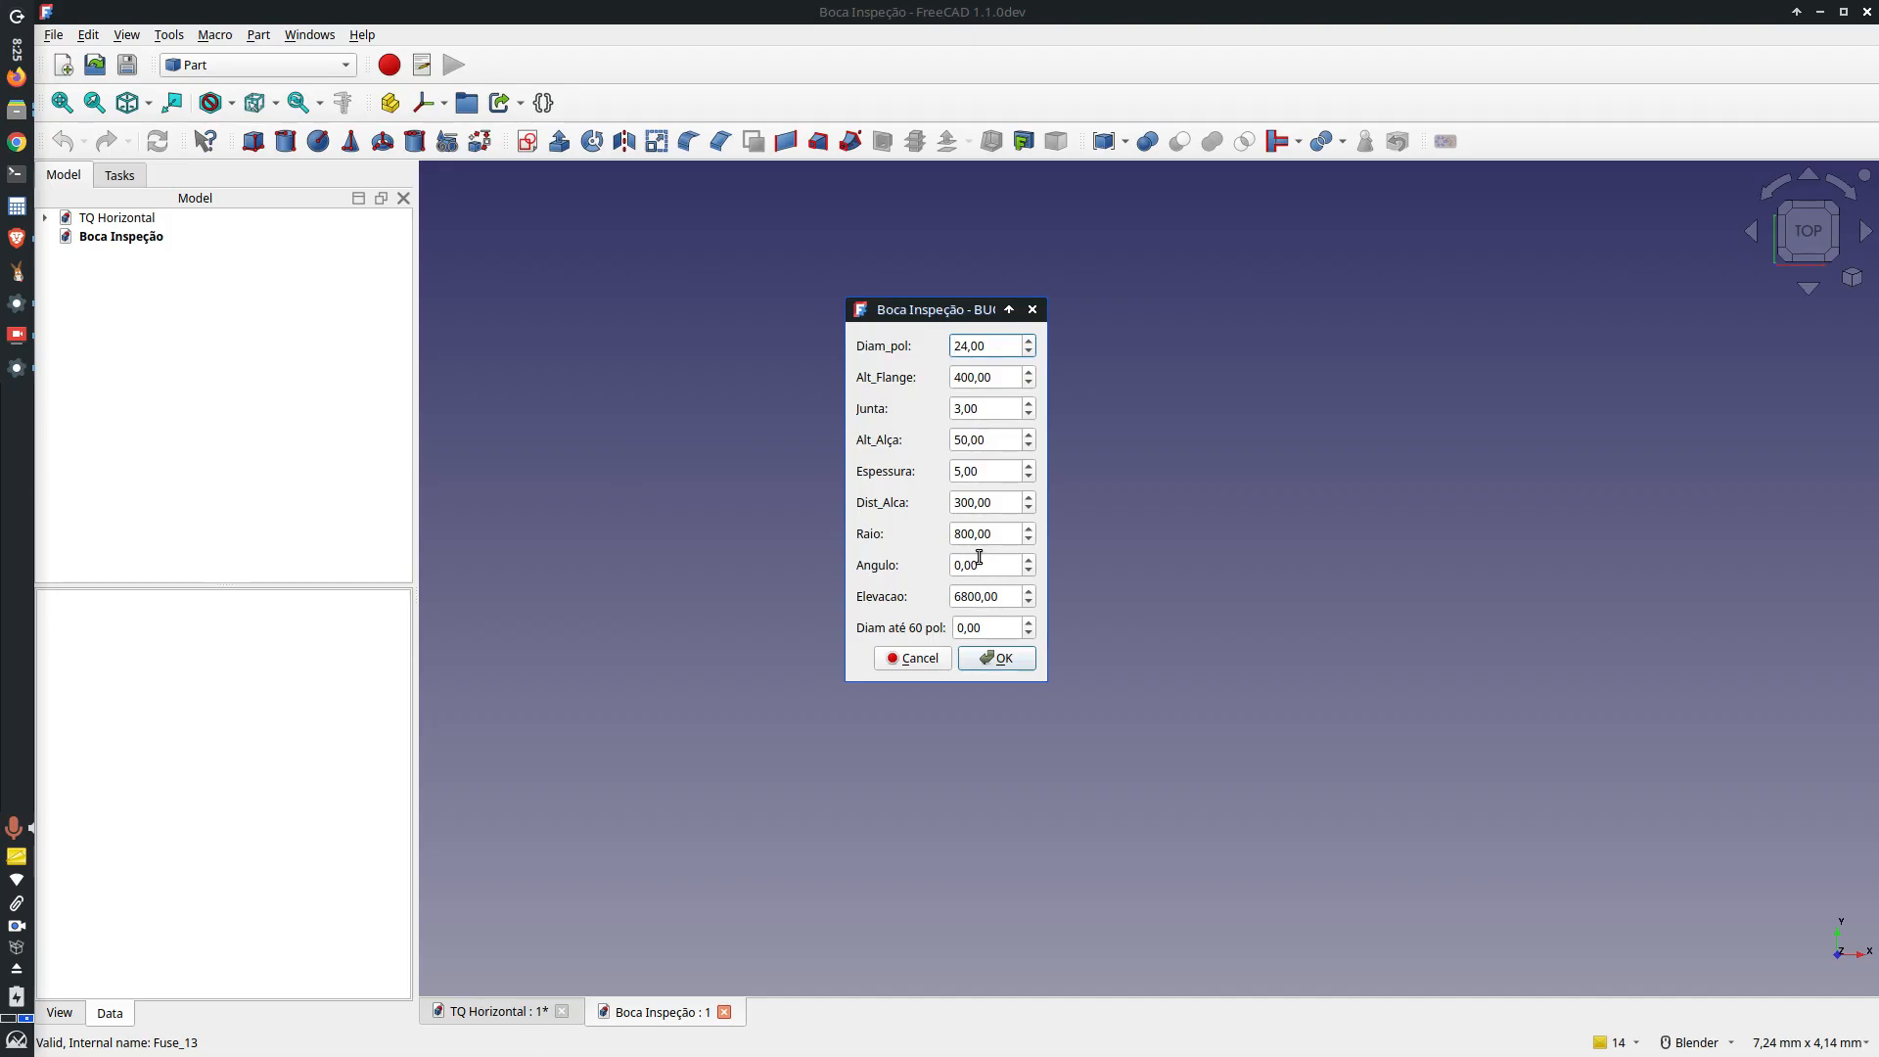
{"action": "left_click_drag", "start_coordinate": [997, 535], "coordinate": [949, 534]}
{"action": "left_click_drag", "start_coordinate": [1004, 601], "coordinate": [945, 599]}
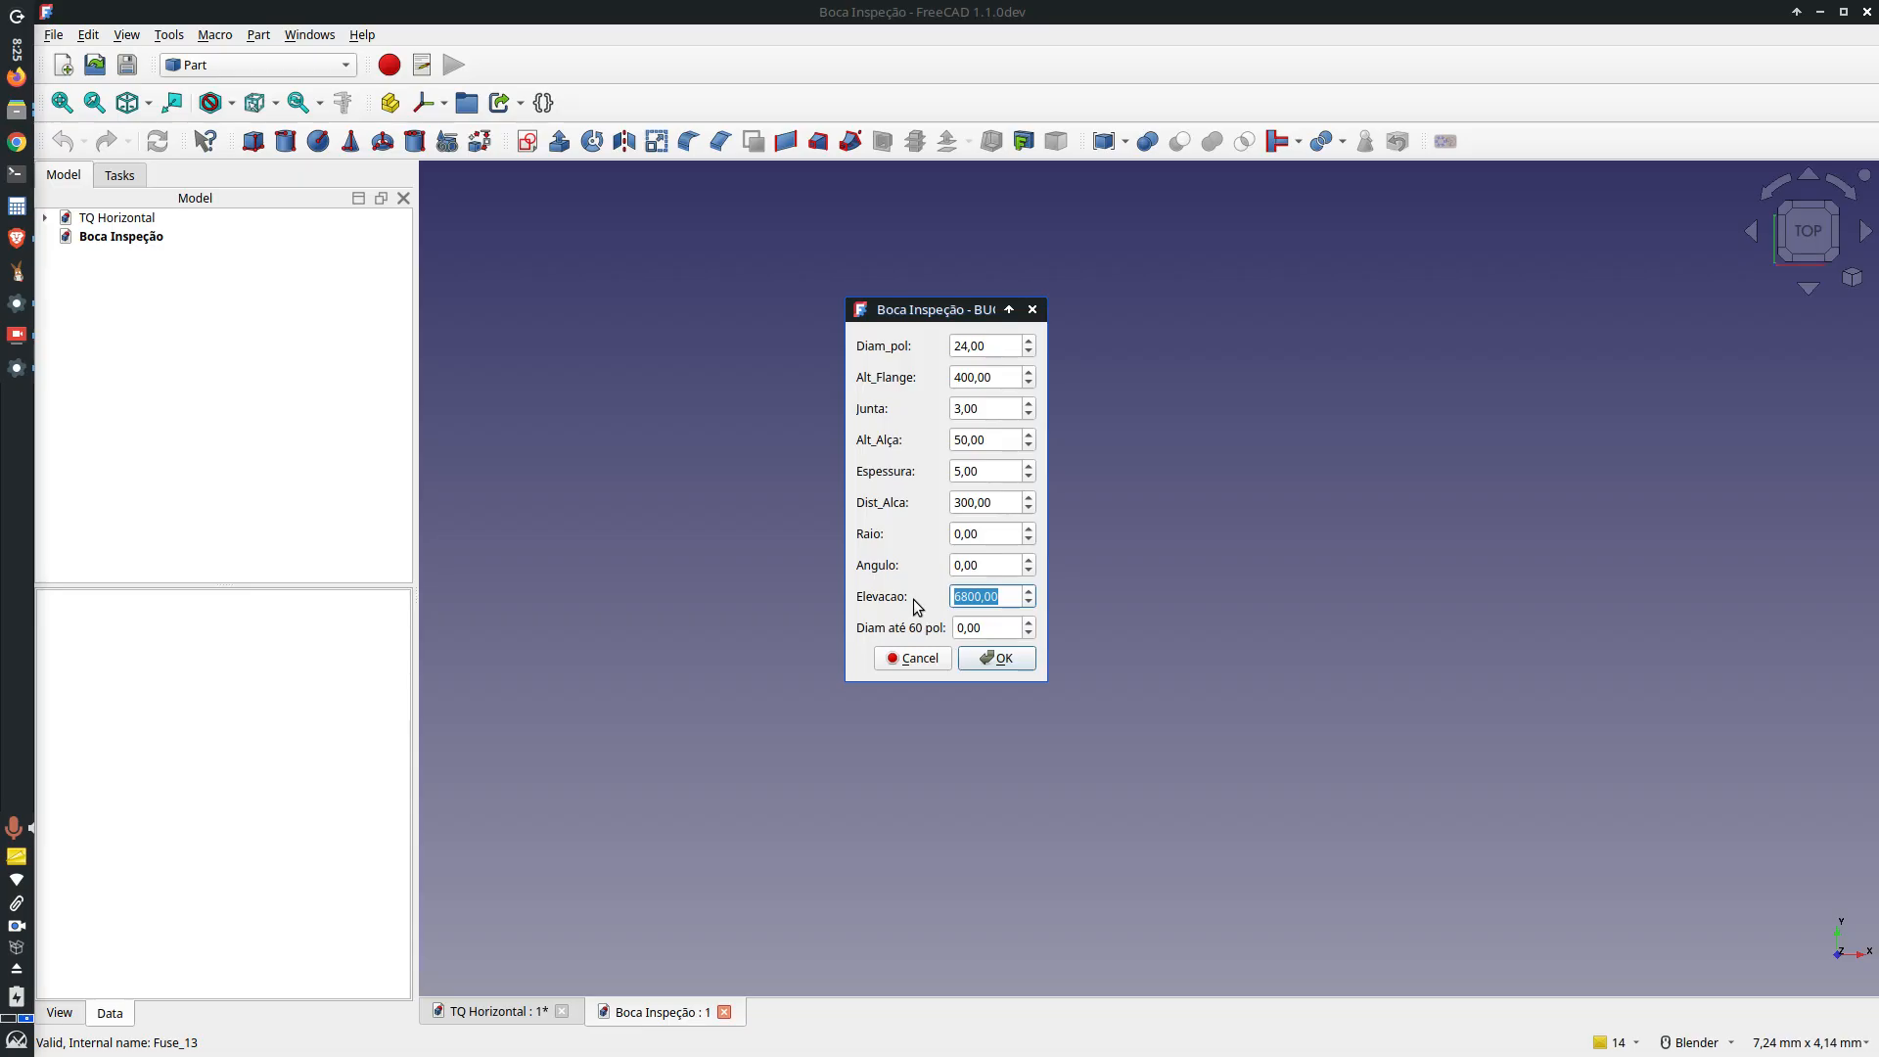
{"action": "type", "text": "1"}
{"action": "left_click", "coordinate": [972, 662]}
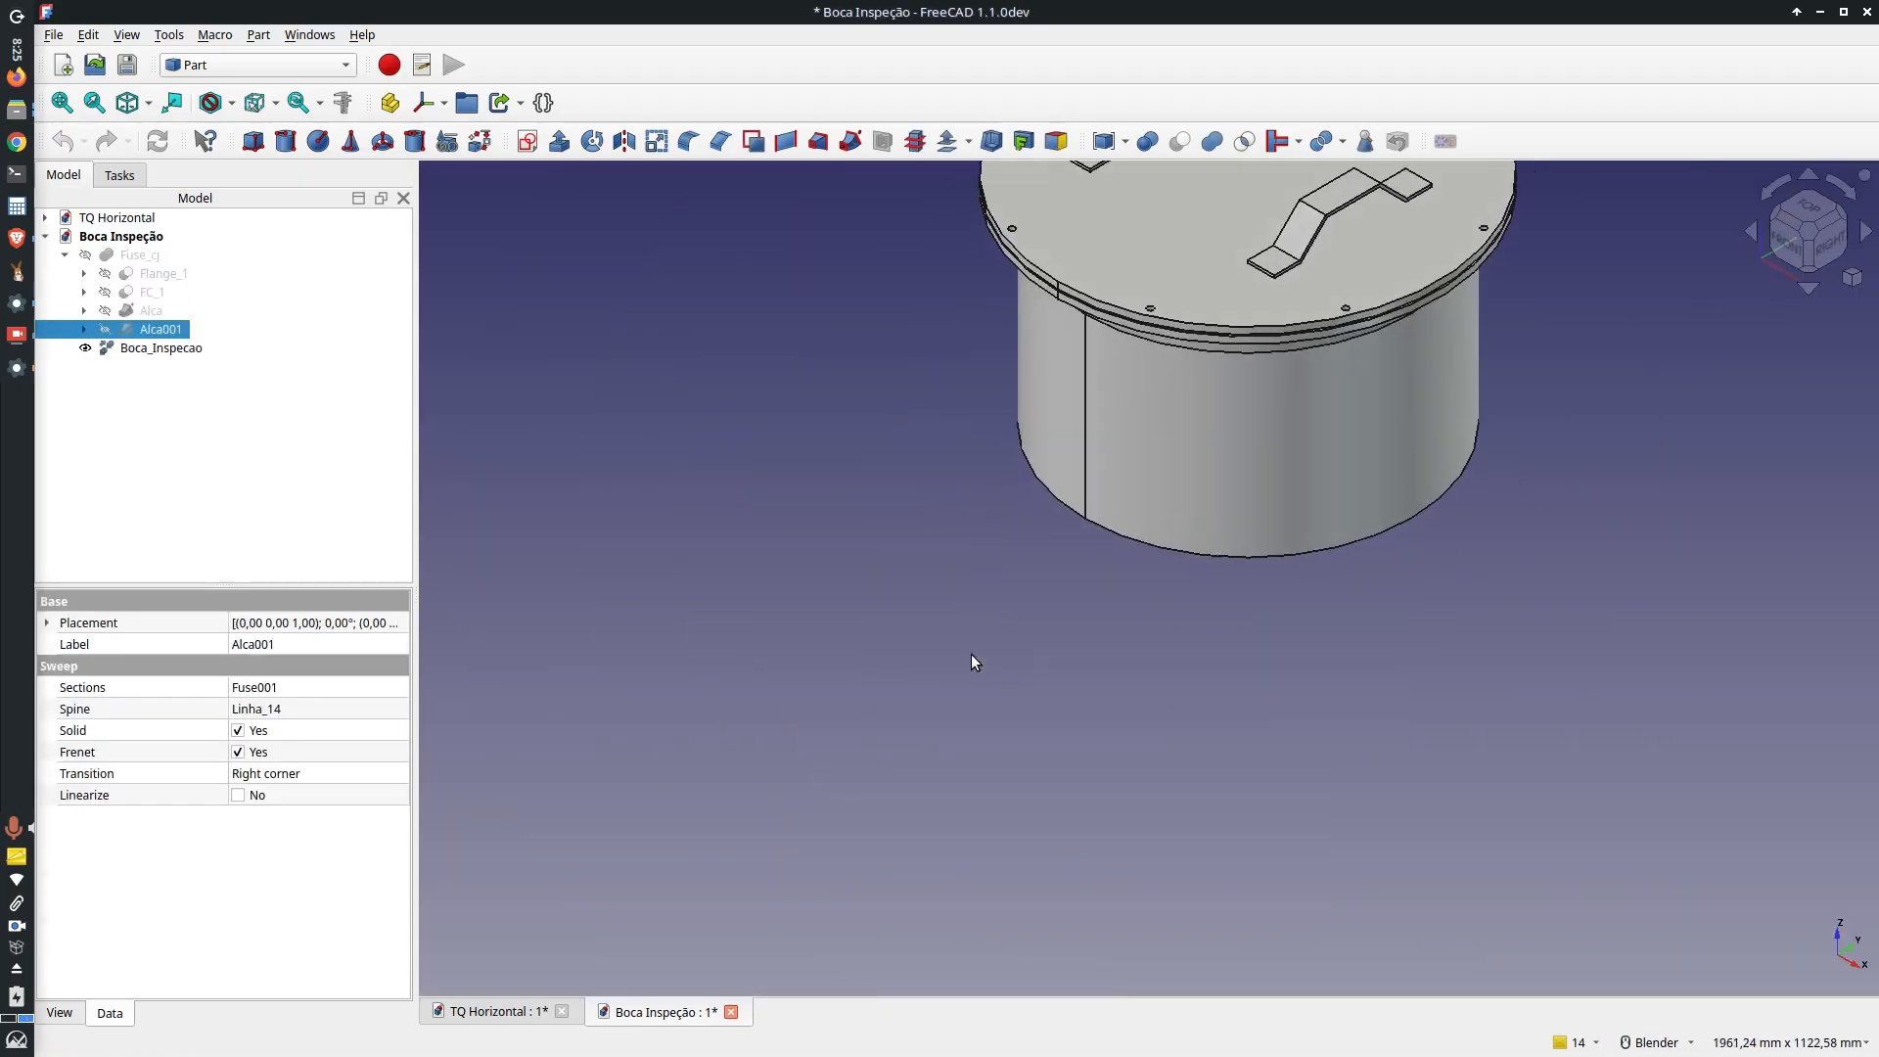
Step: Move the Boca_Inspecao object into the TQ Horizontal document and close the Boca Inspeção document without saving
{"action": "scroll", "coordinate": [925, 683], "scroll_direction": "down", "scroll_amount": 4}
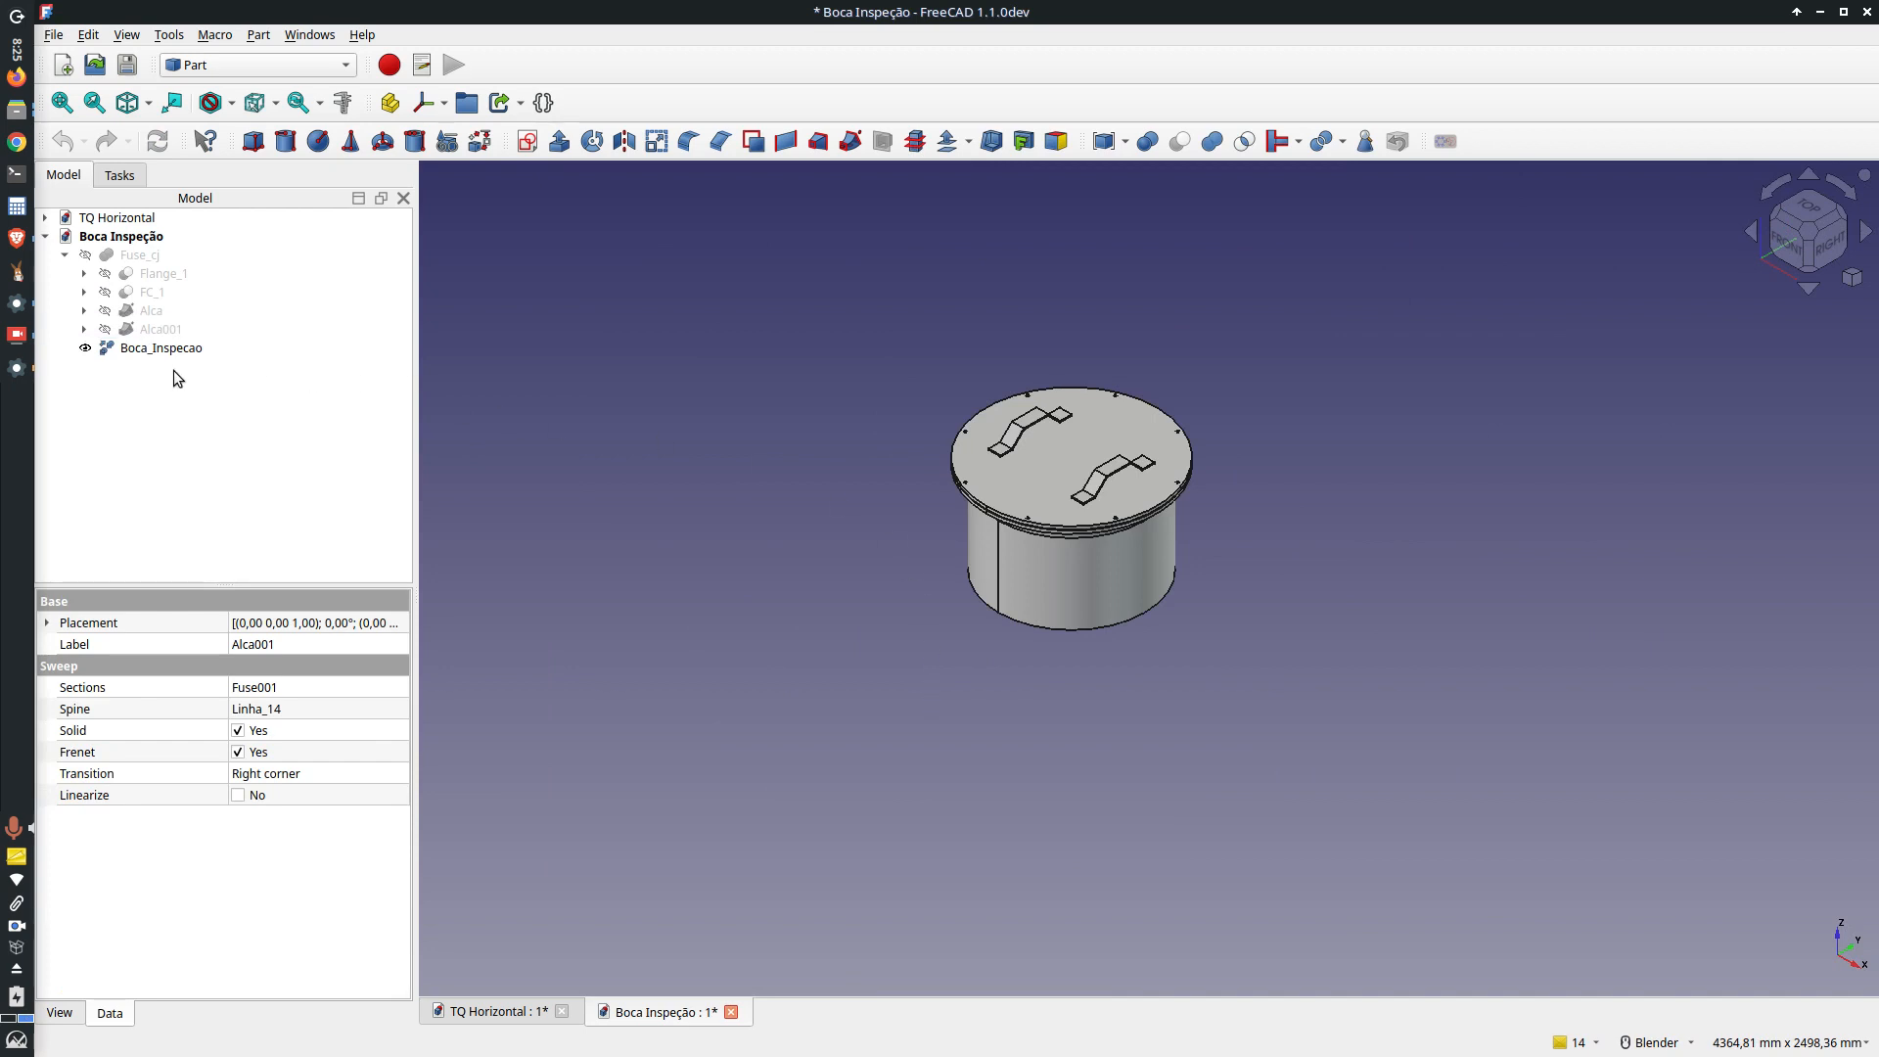
{"action": "left_click_drag", "start_coordinate": [146, 349], "coordinate": [144, 220]}
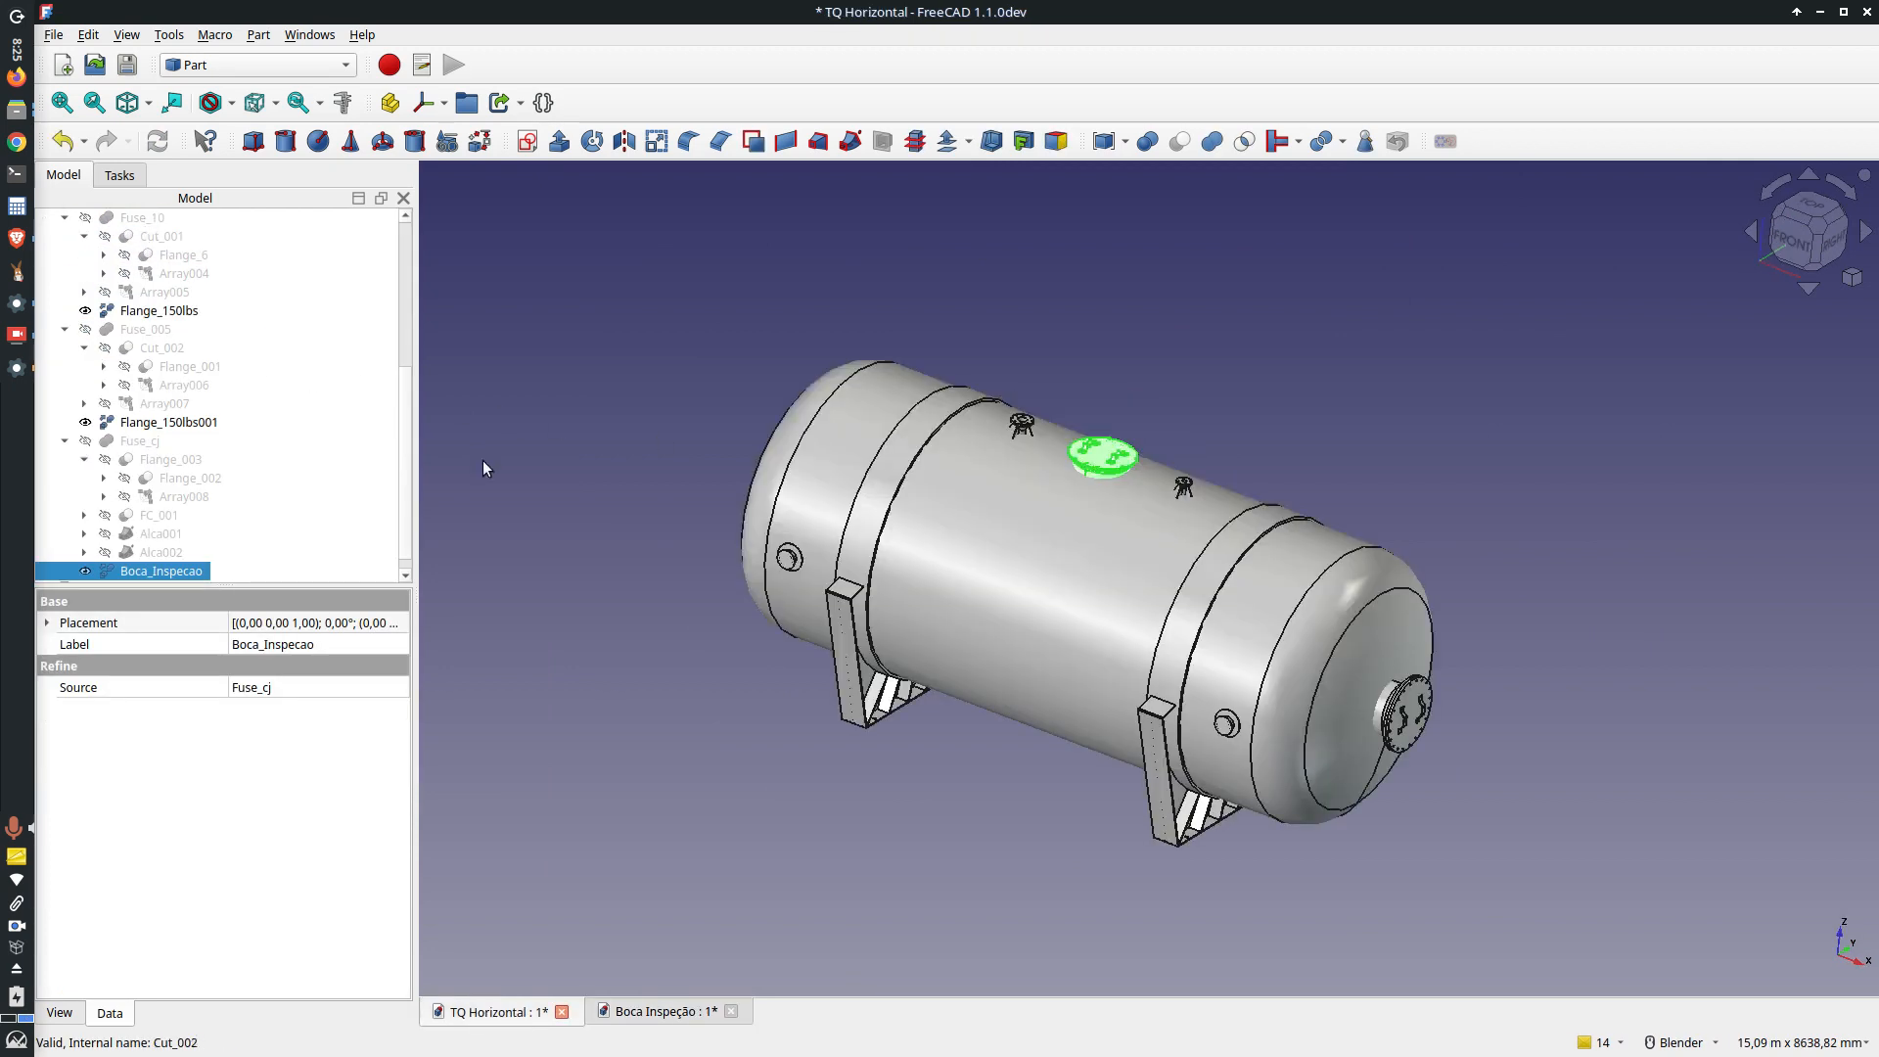
{"action": "left_click", "coordinate": [696, 866]}
{"action": "left_click", "coordinate": [731, 1010]}
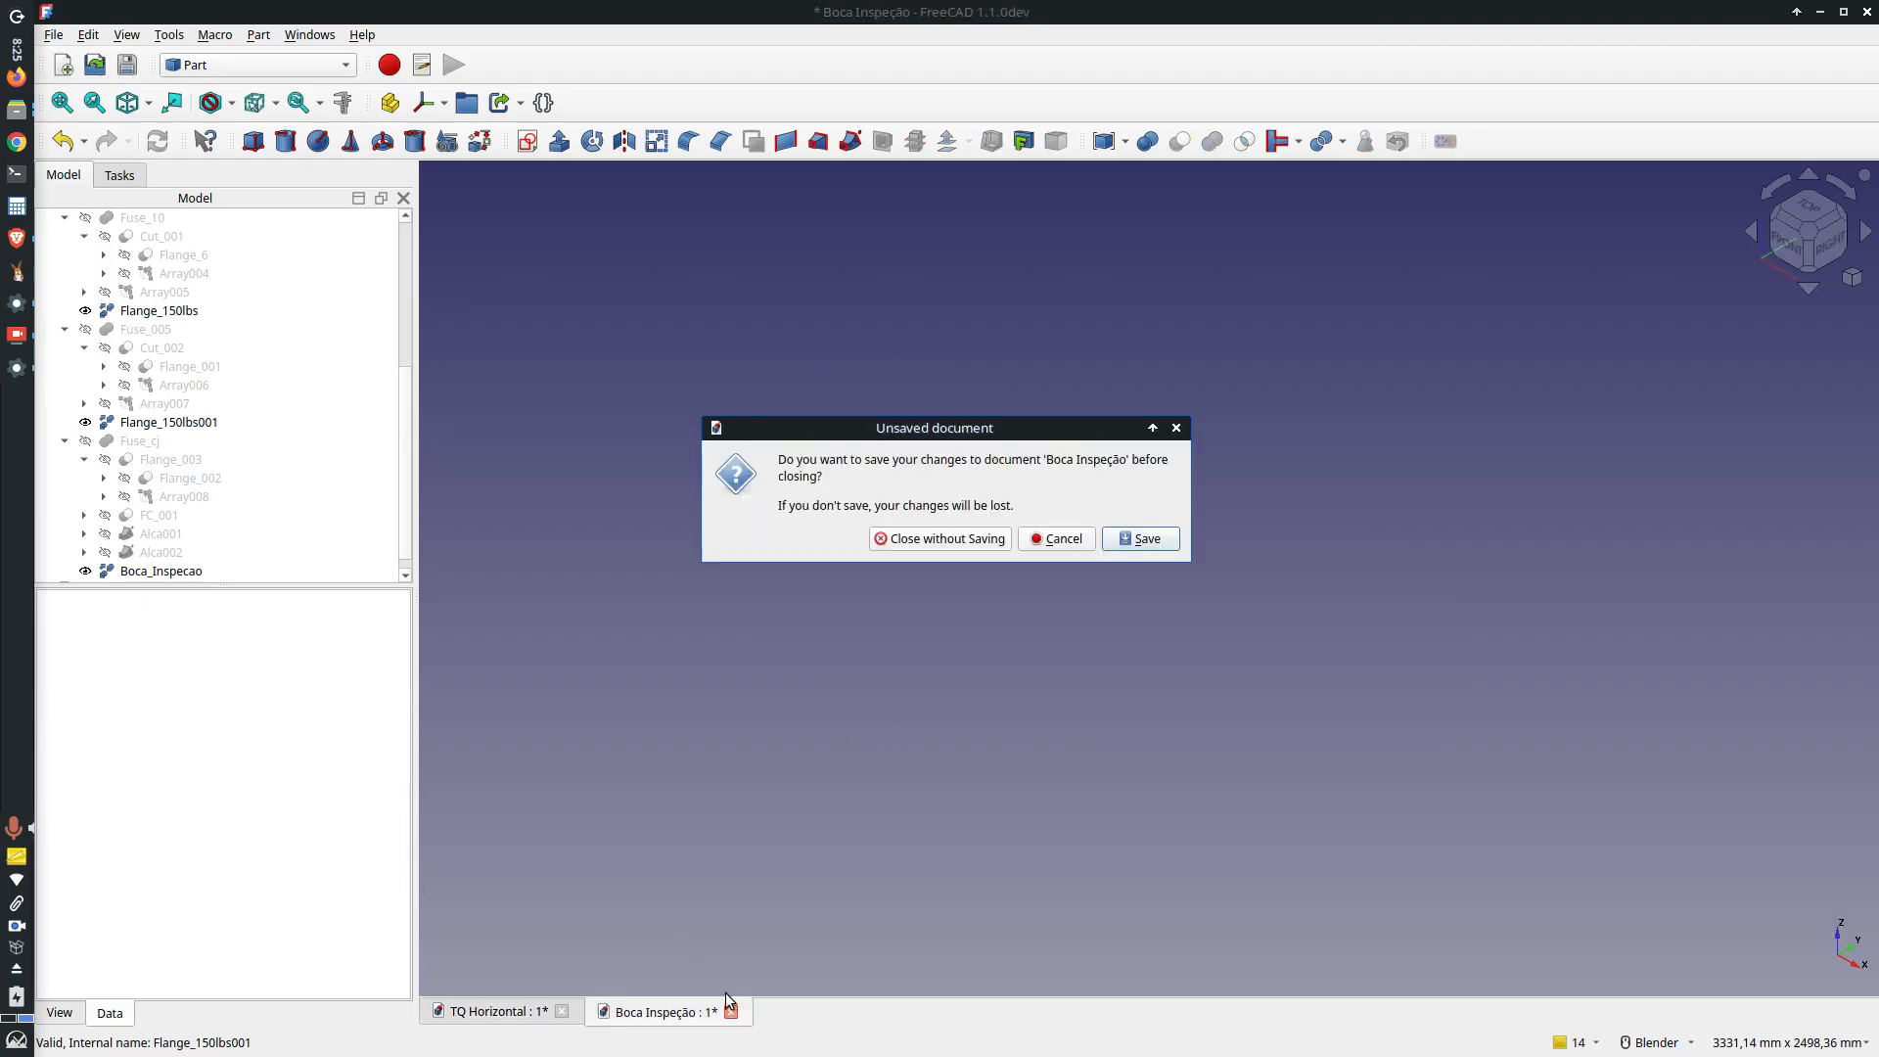
{"action": "left_click", "coordinate": [958, 540]}
Step: Run the FlangeAnsi_150_Teto_R1.py macro for a 6-inch flange with Alt_Flange 600, Raio 0 and Elevacao 0
{"action": "middle_click_drag", "start_coordinate": [966, 747], "coordinate": [1073, 763]}
{"action": "left_click", "coordinate": [212, 34]}
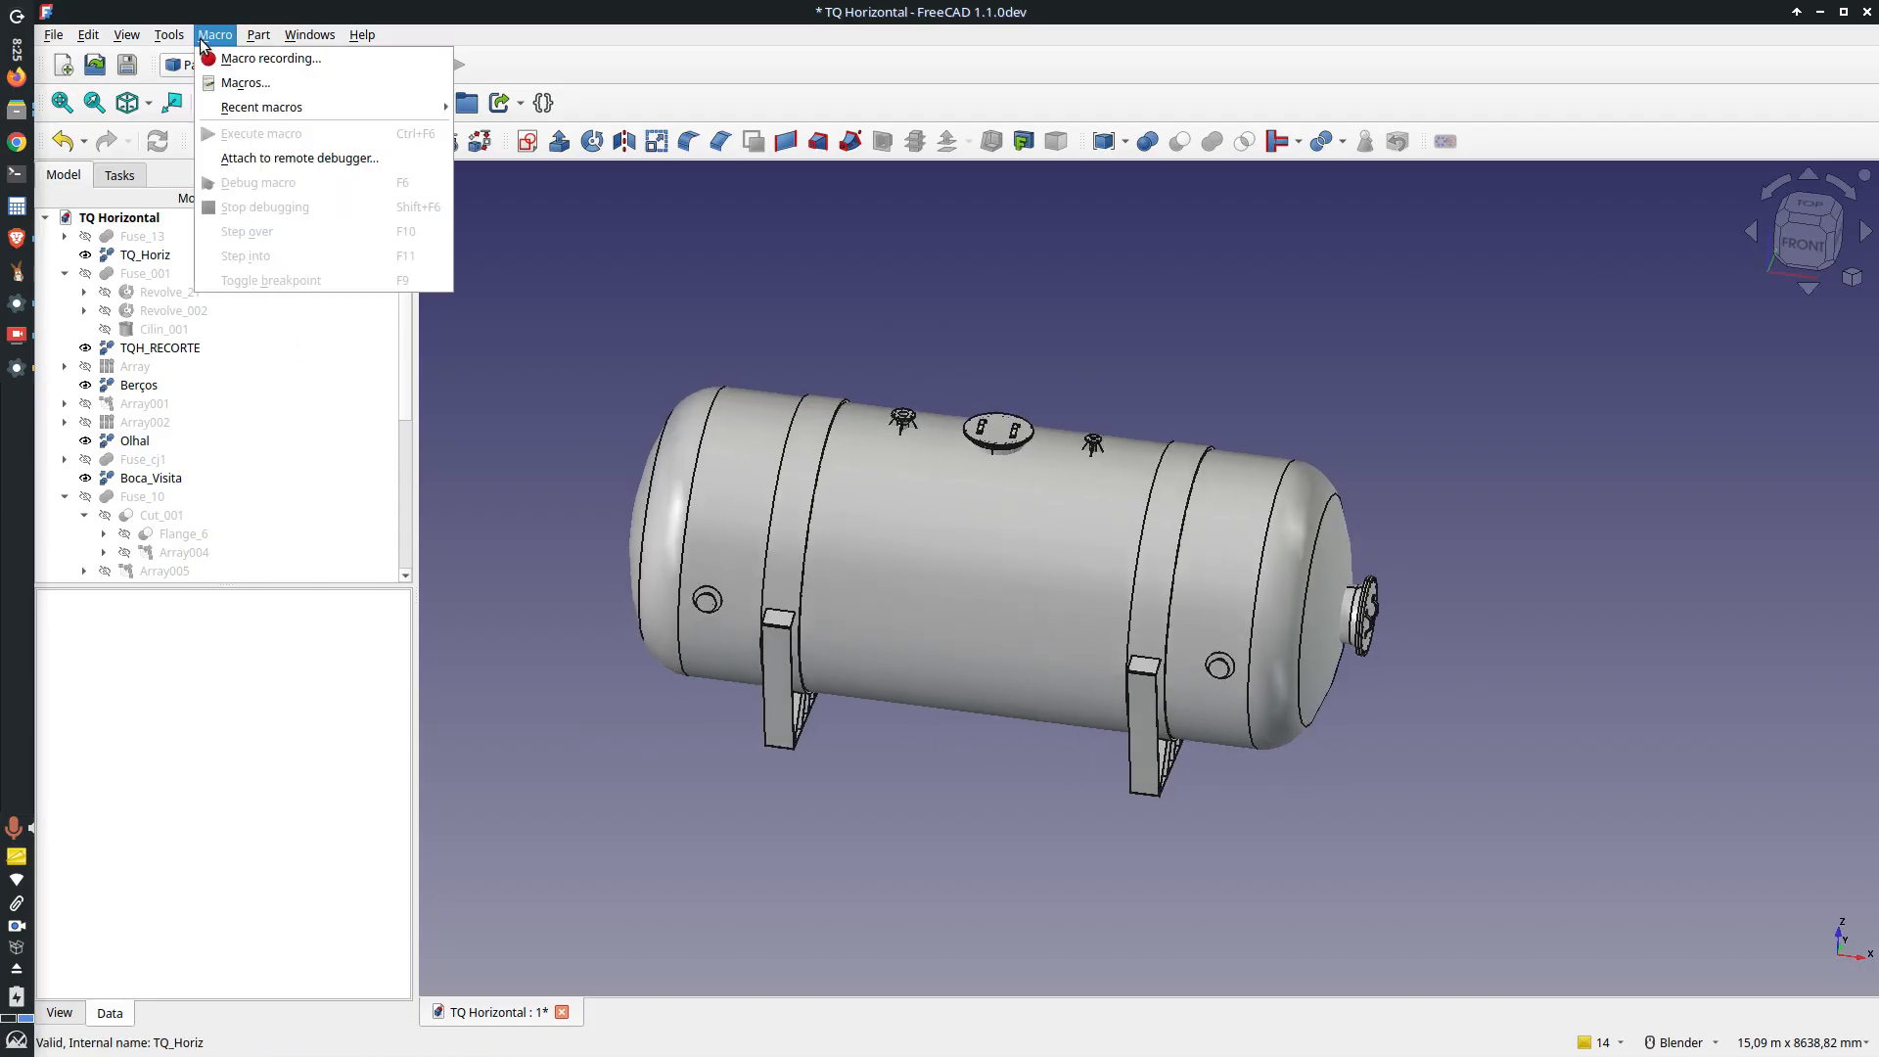
{"action": "left_click", "coordinate": [235, 87]}
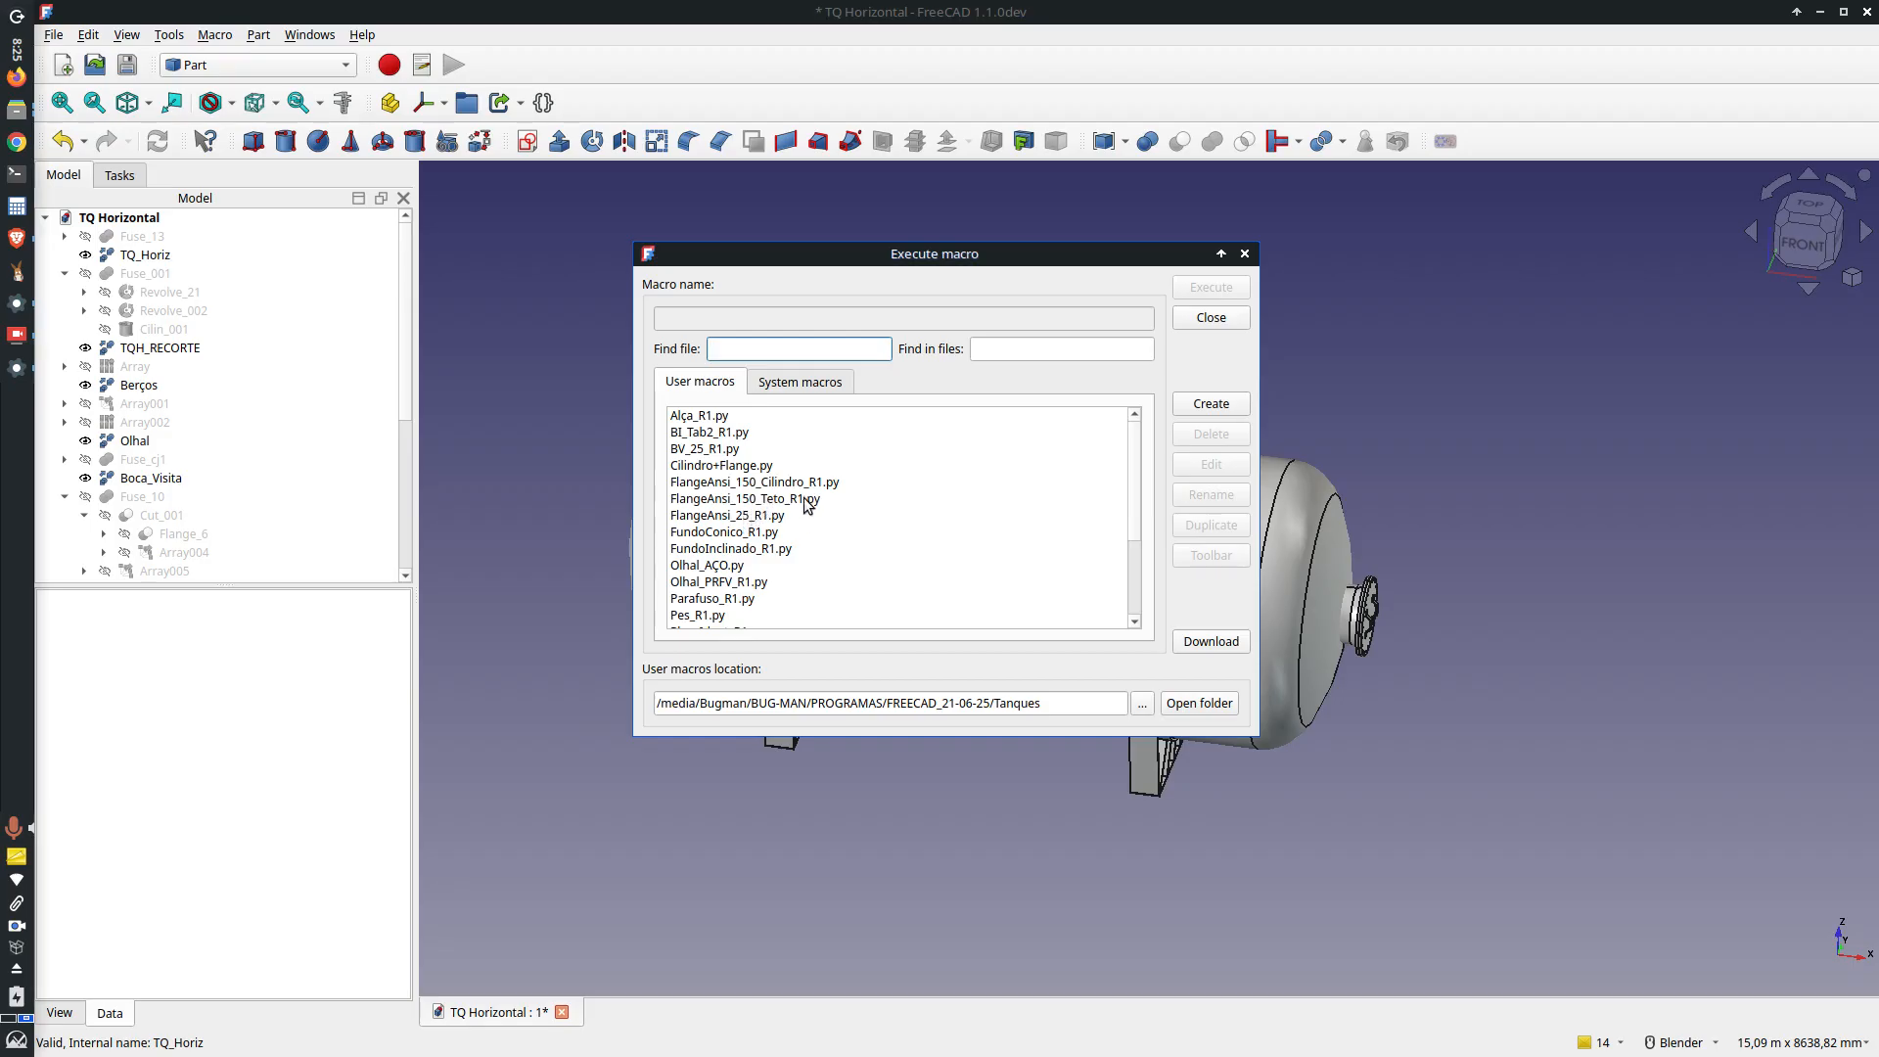
{"action": "left_click", "coordinate": [734, 501]}
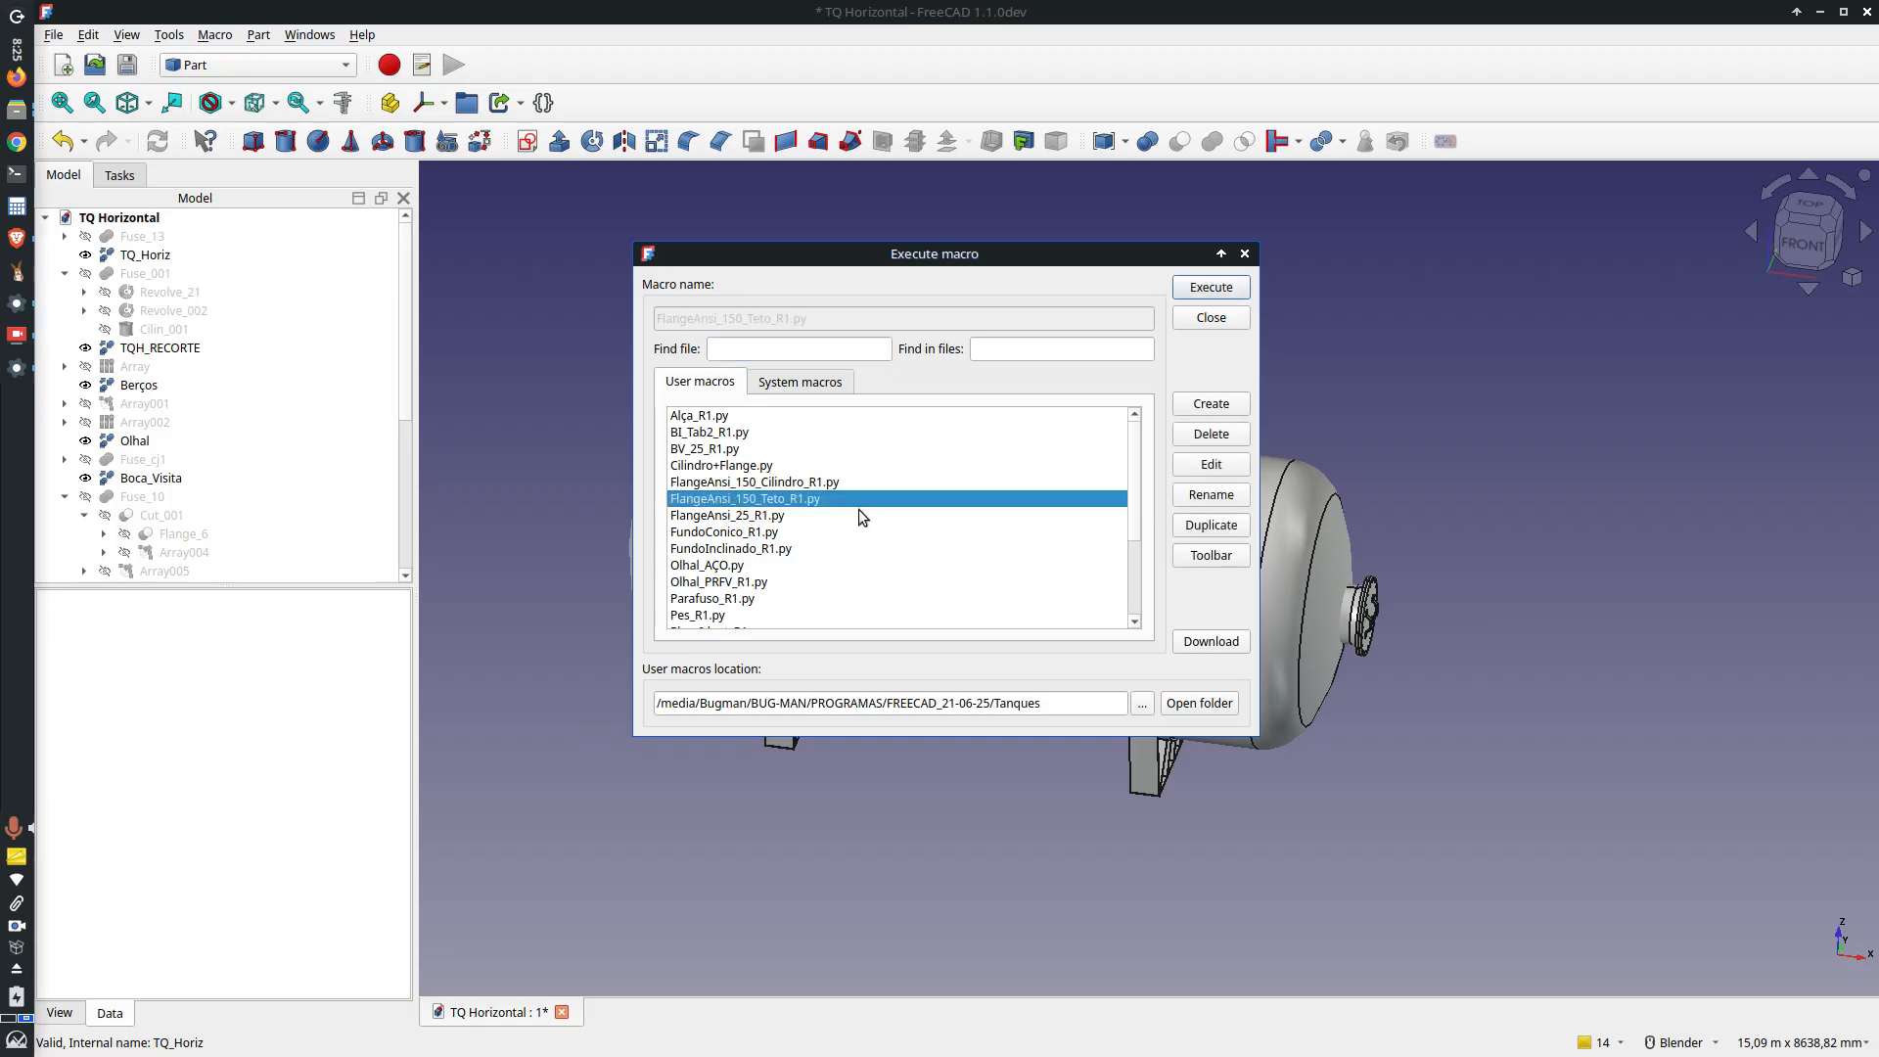
{"action": "left_click", "coordinate": [1210, 287]}
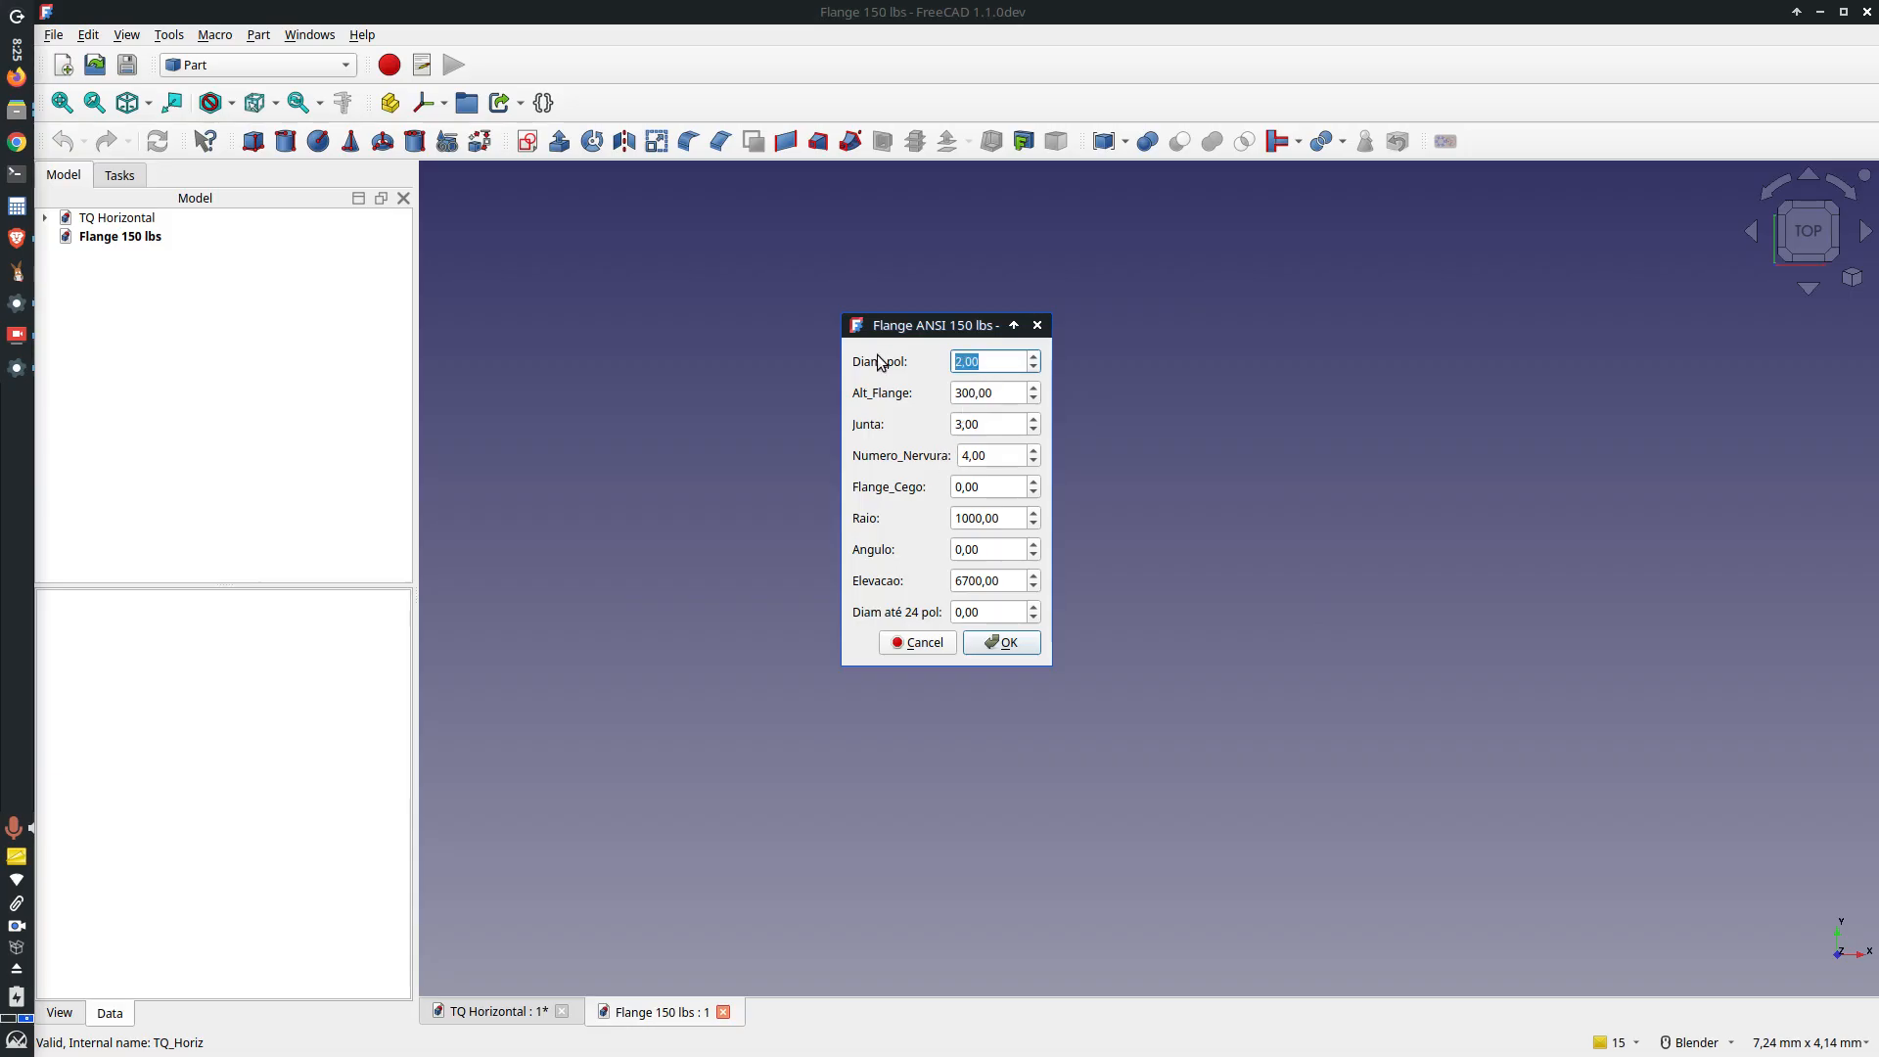
{"action": "type", "text": "6"}
{"action": "left_click", "coordinate": [962, 393]}
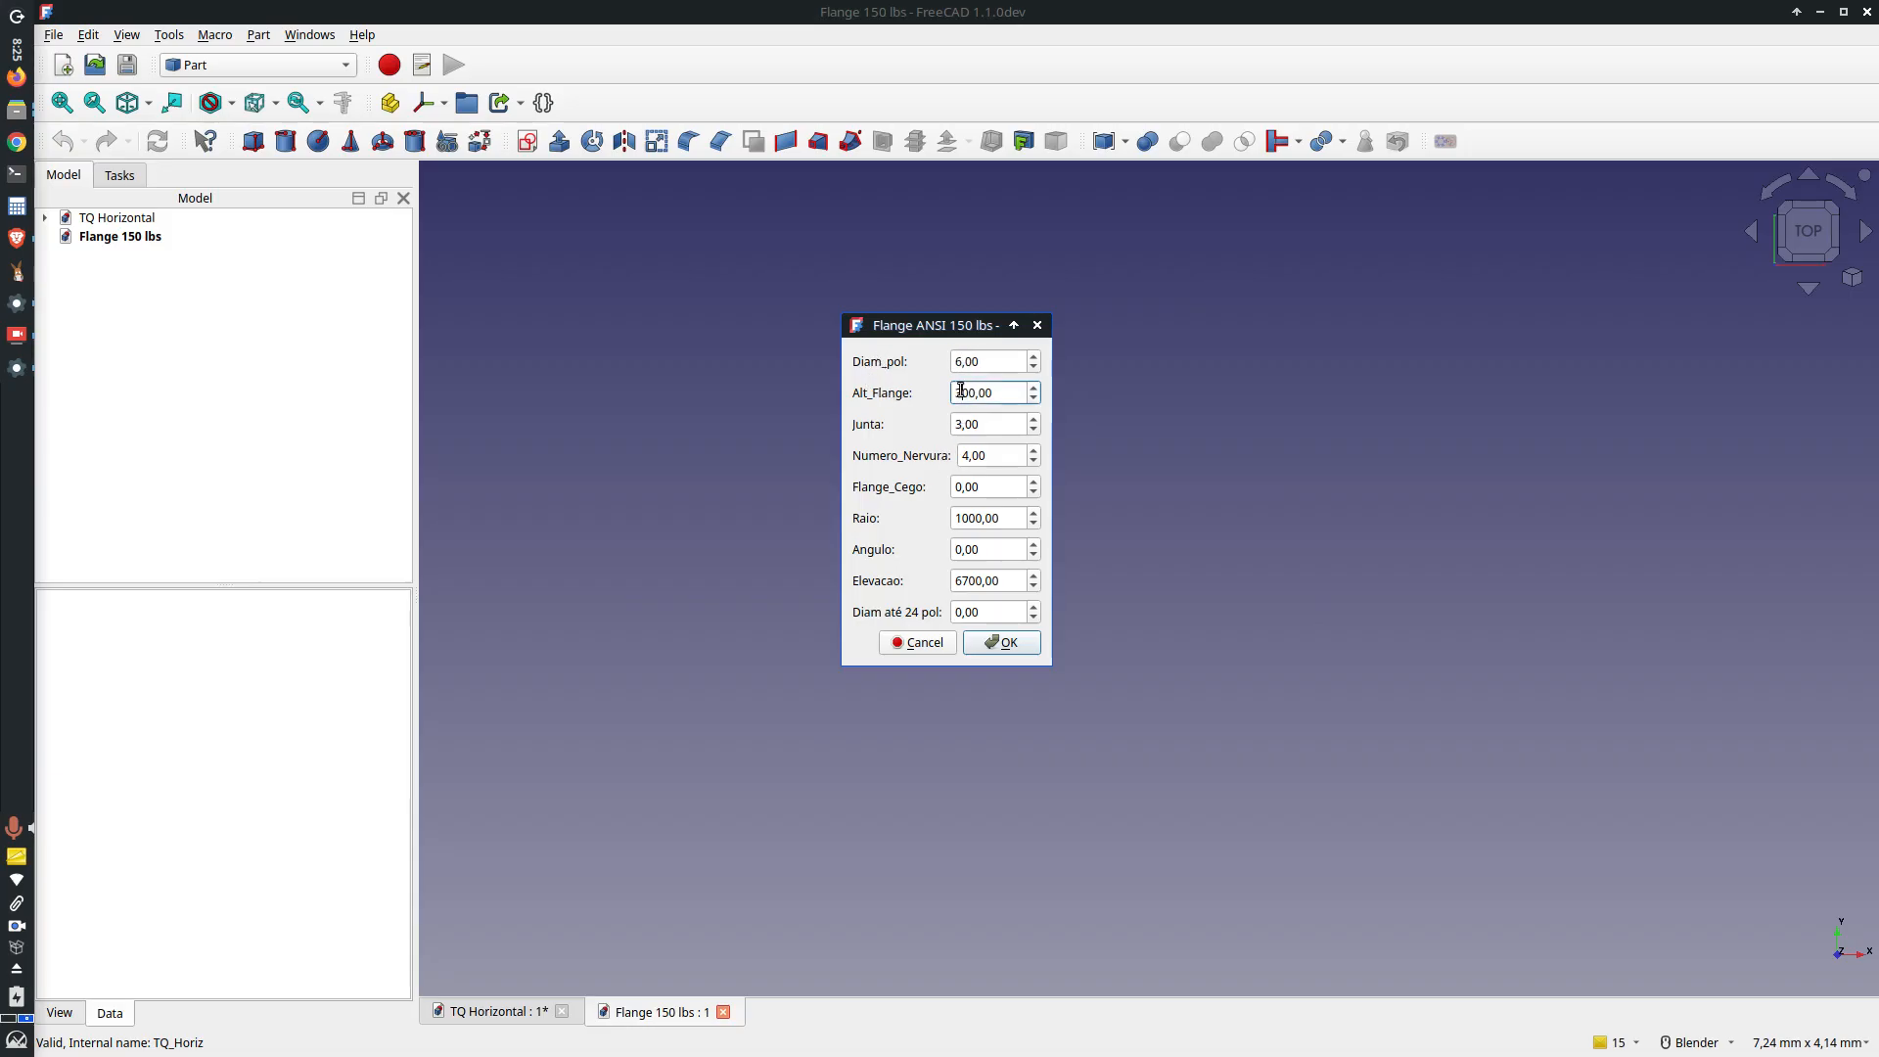
{"action": "type", "text": "6"}
{"action": "left_click", "coordinate": [1009, 520]}
{"action": "type", "text": "0"}
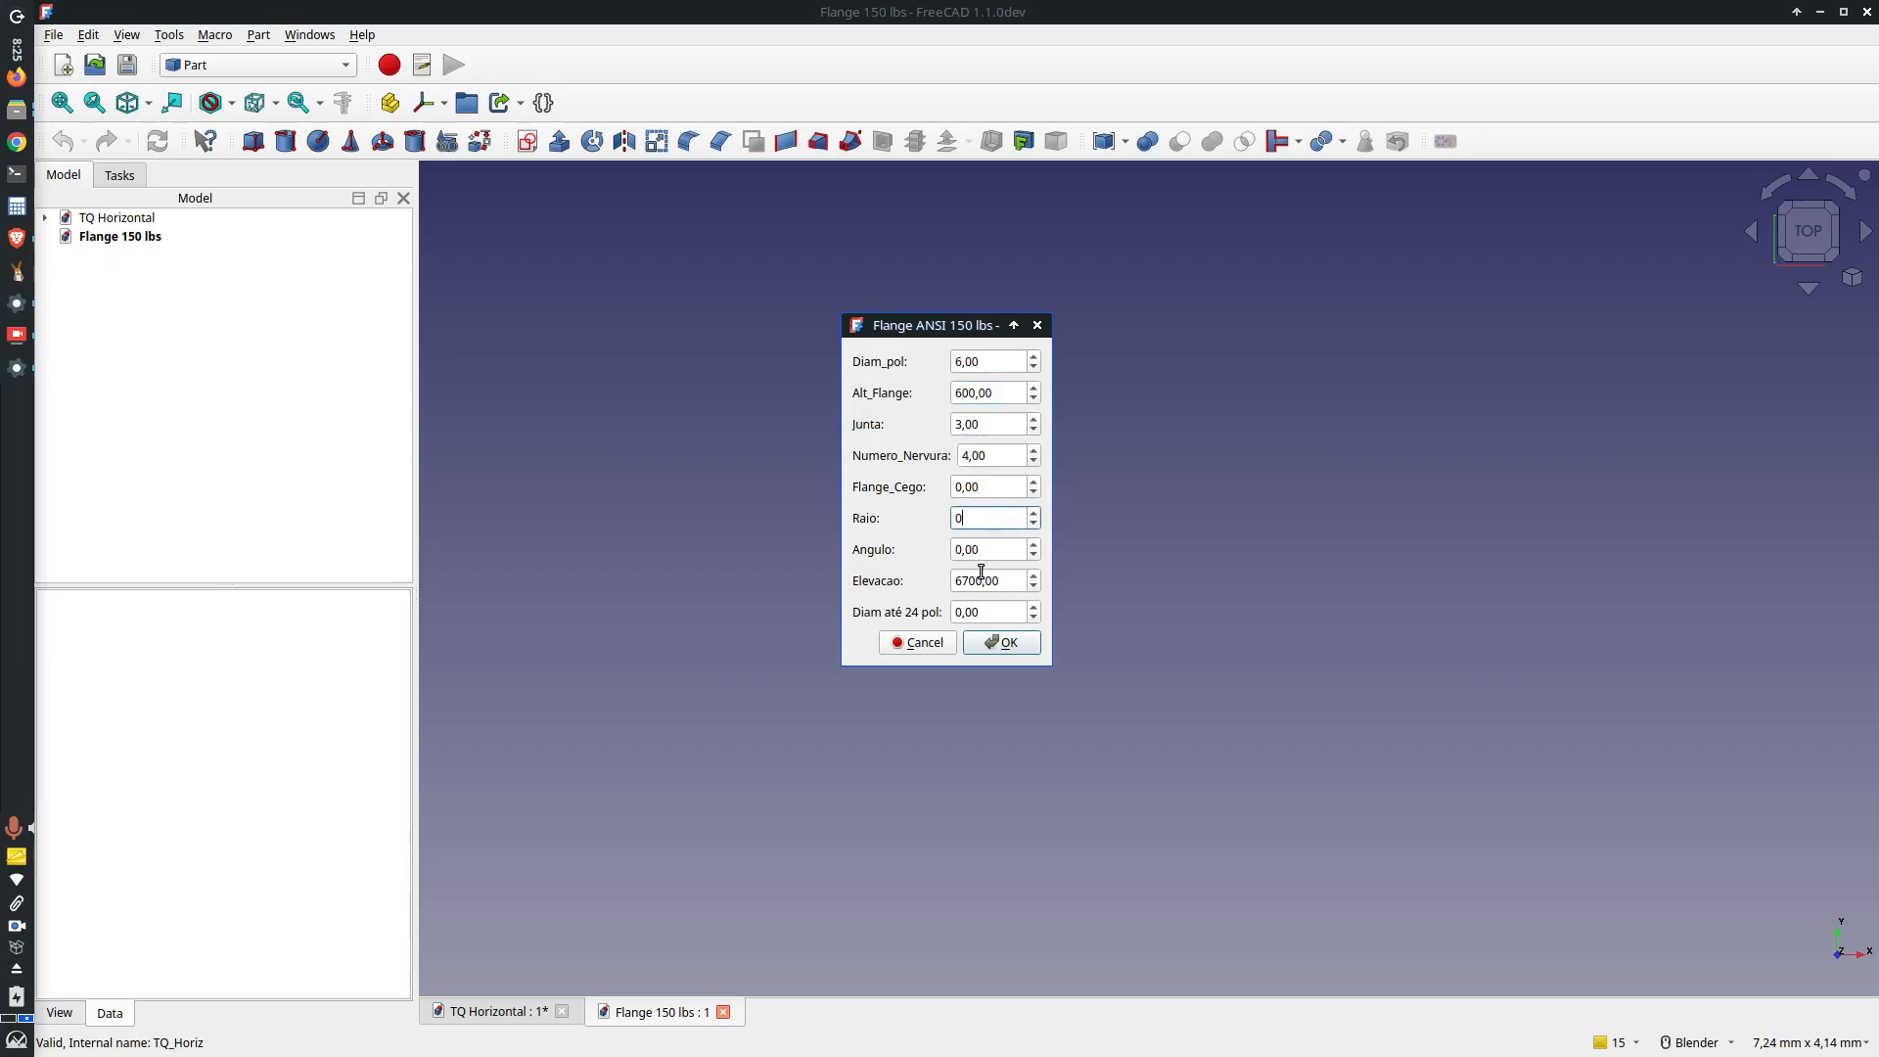
{"action": "double_click", "coordinate": [1013, 582]}
{"action": "type", "text": "0"}
{"action": "left_click", "coordinate": [1004, 643]}
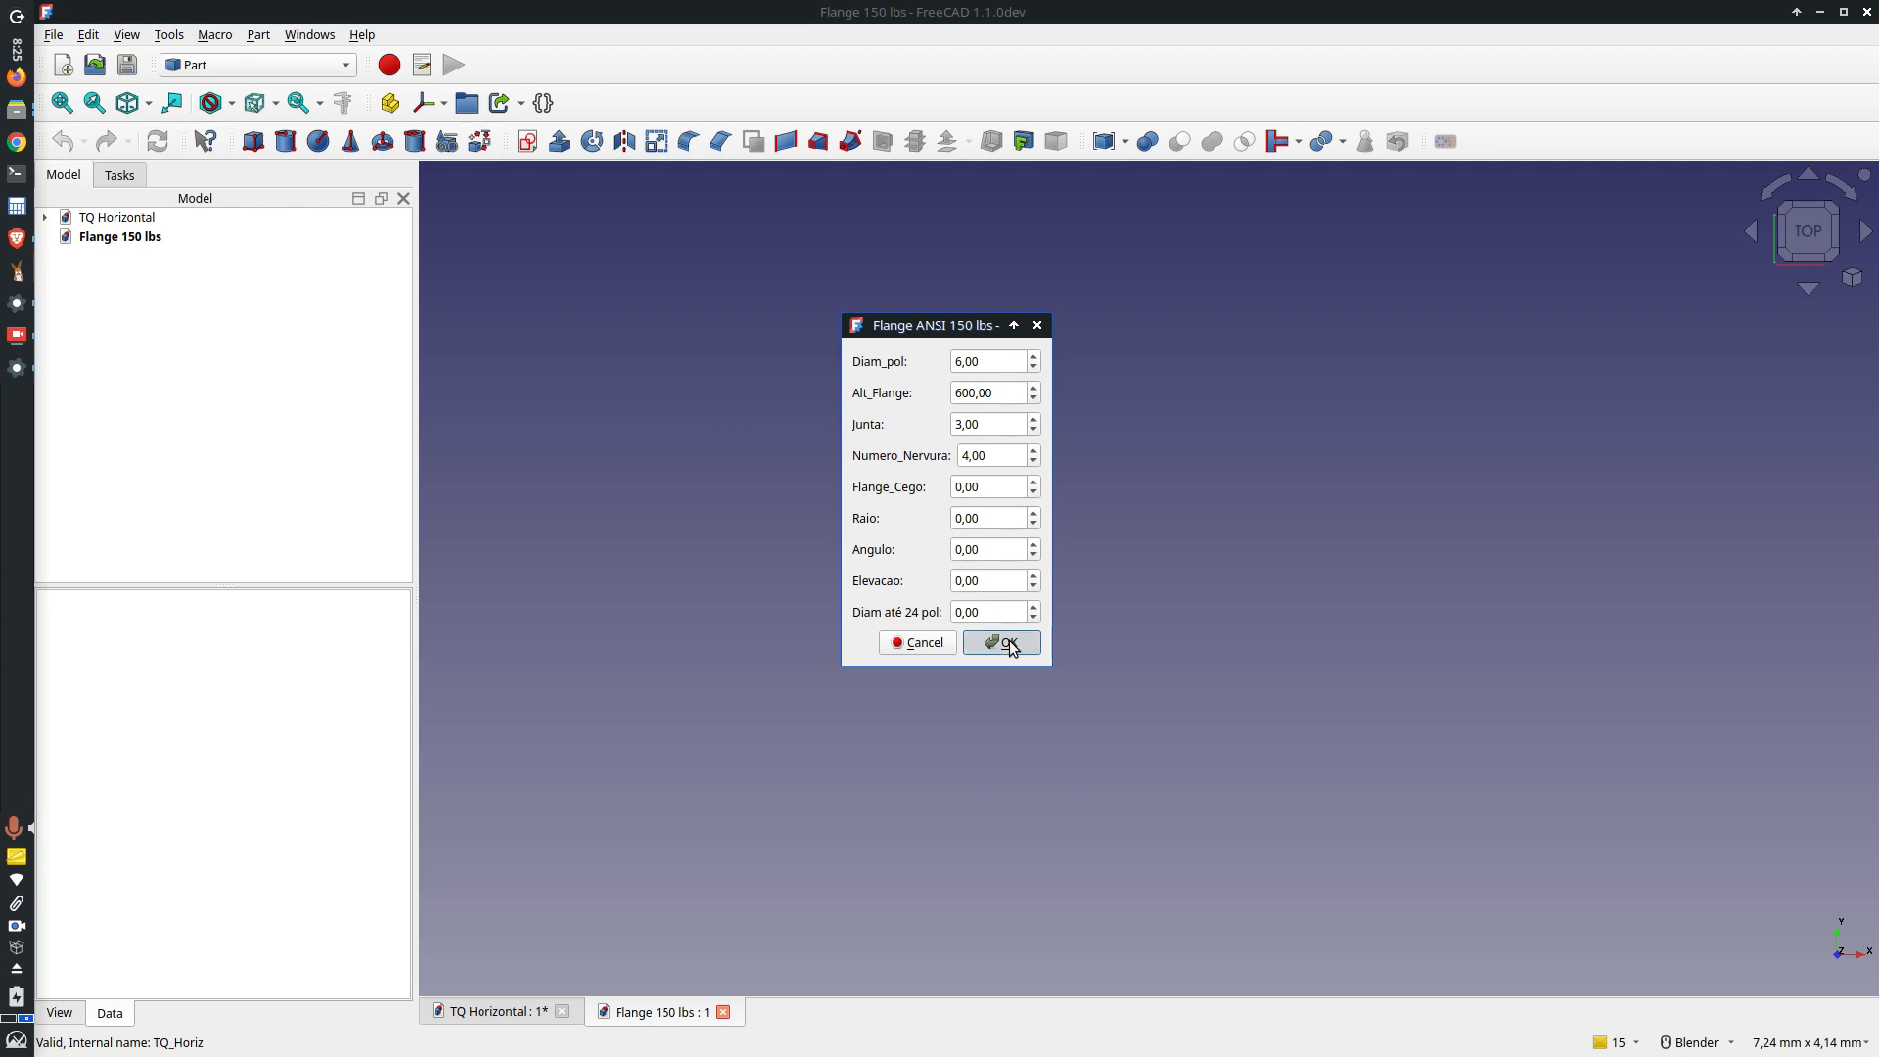
Step: Transfer the 6-inch Flange_150lbs object into the TQ Horizontal document and close the Flange 150 lbs document without saving
{"action": "left_click", "coordinate": [352, 493]}
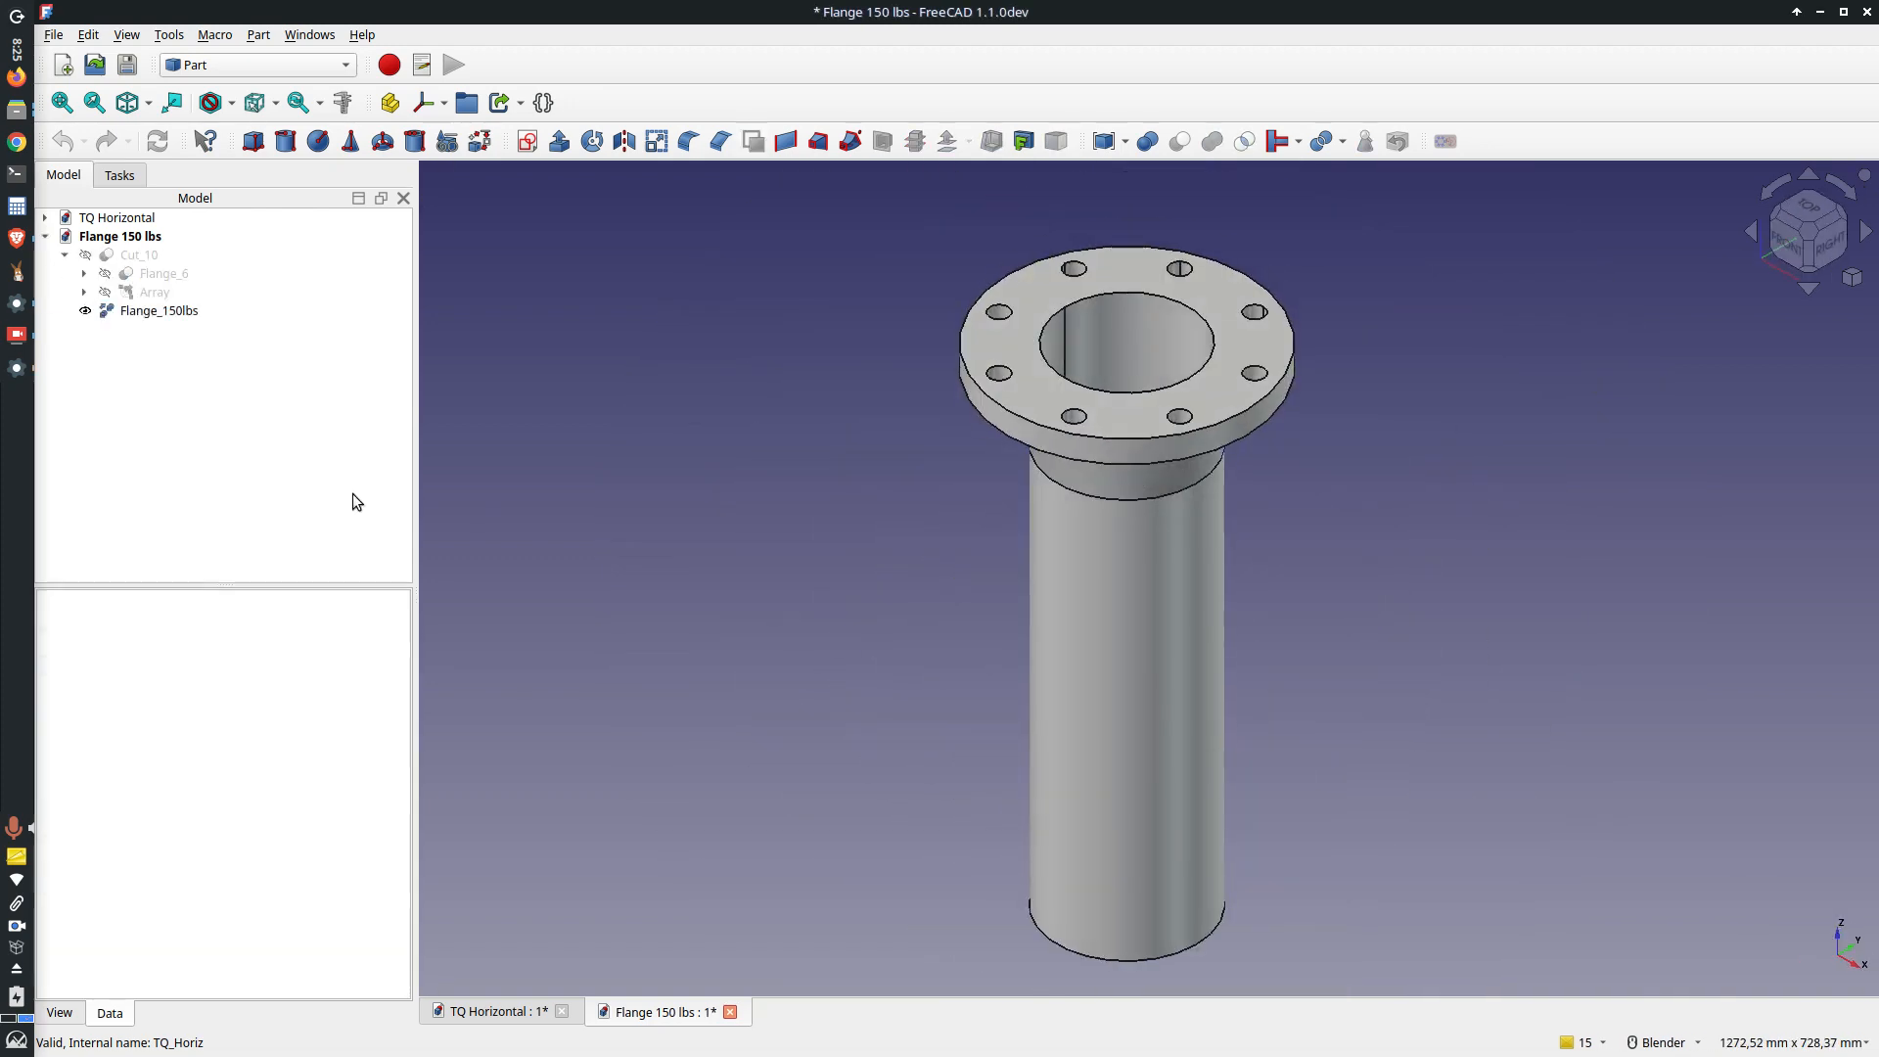
{"action": "left_click_drag", "start_coordinate": [135, 313], "coordinate": [128, 225]}
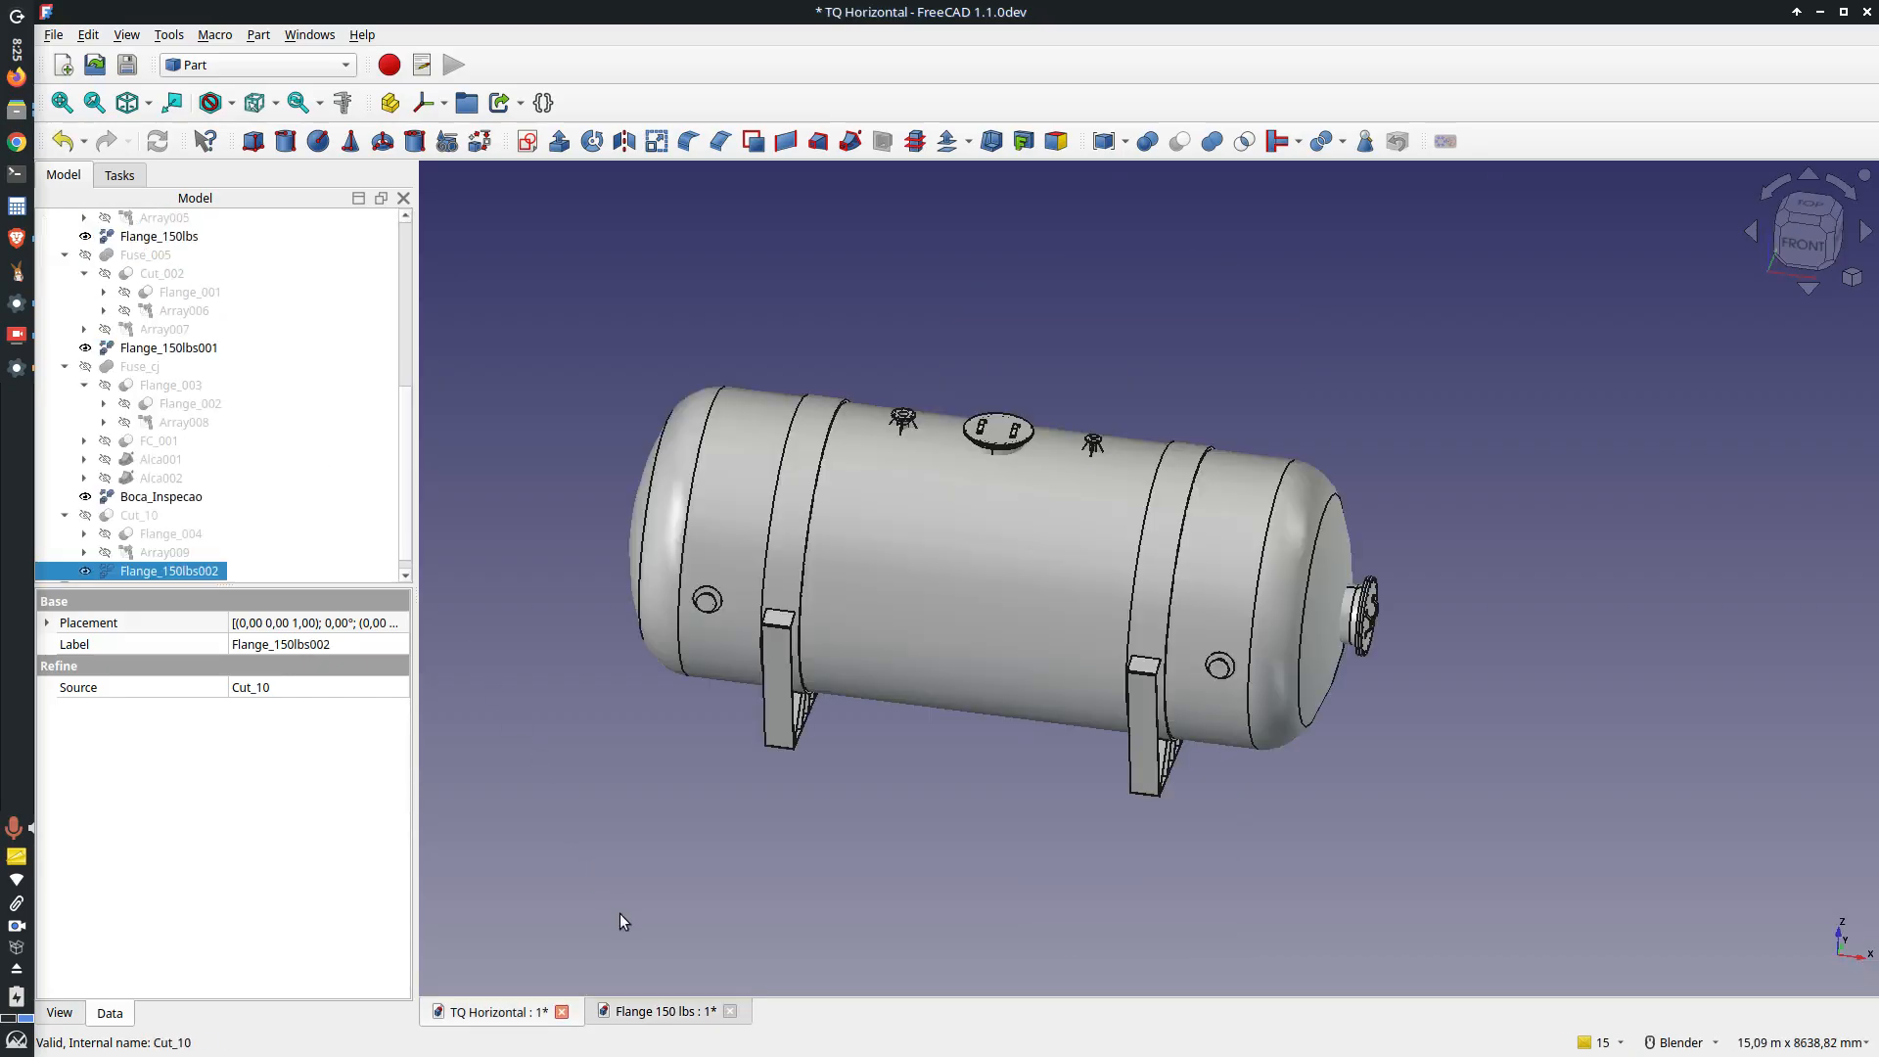
{"action": "left_click", "coordinate": [730, 1012]}
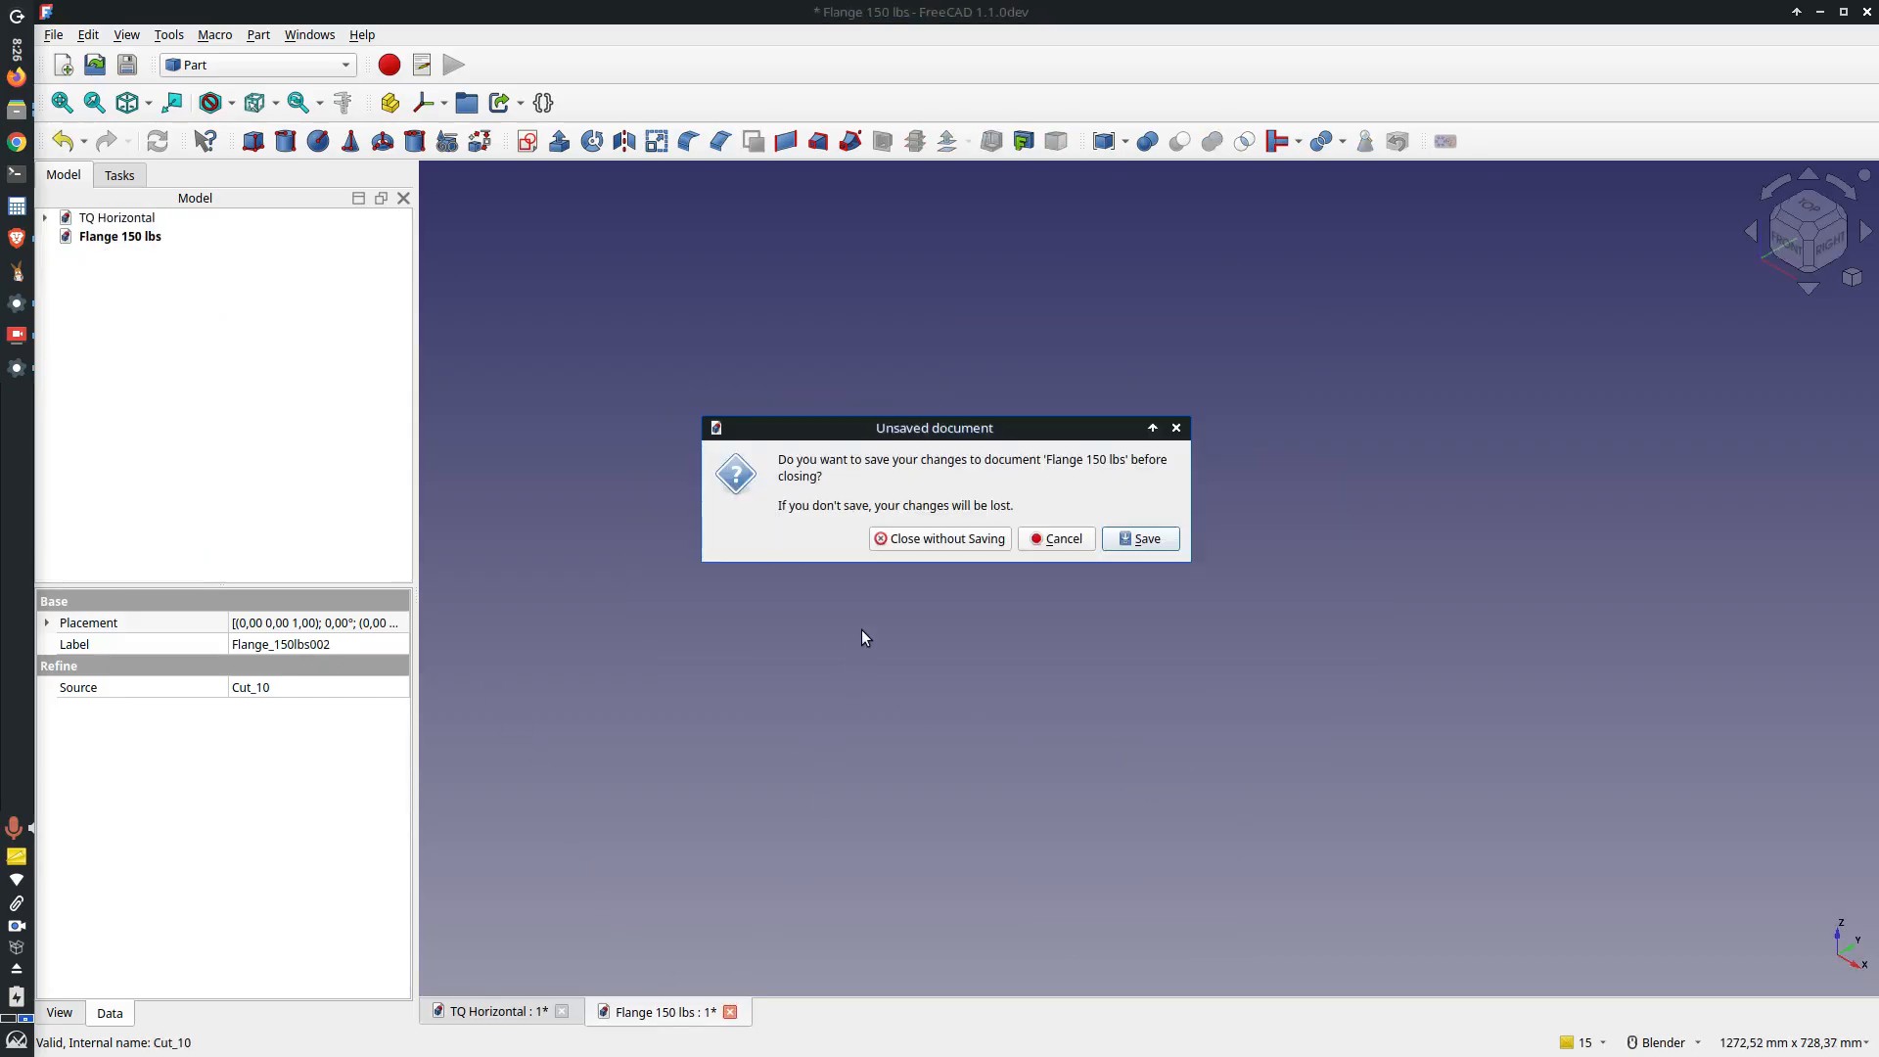
{"action": "left_click", "coordinate": [927, 539]}
Step: Collapse the expanded Fuse_001, Fuse_10, Fuse_005, Fuse_cj and Cut_10 branches in the TQ Horizontal model tree
{"action": "scroll", "coordinate": [174, 510], "scroll_direction": "down", "scroll_amount": 3}
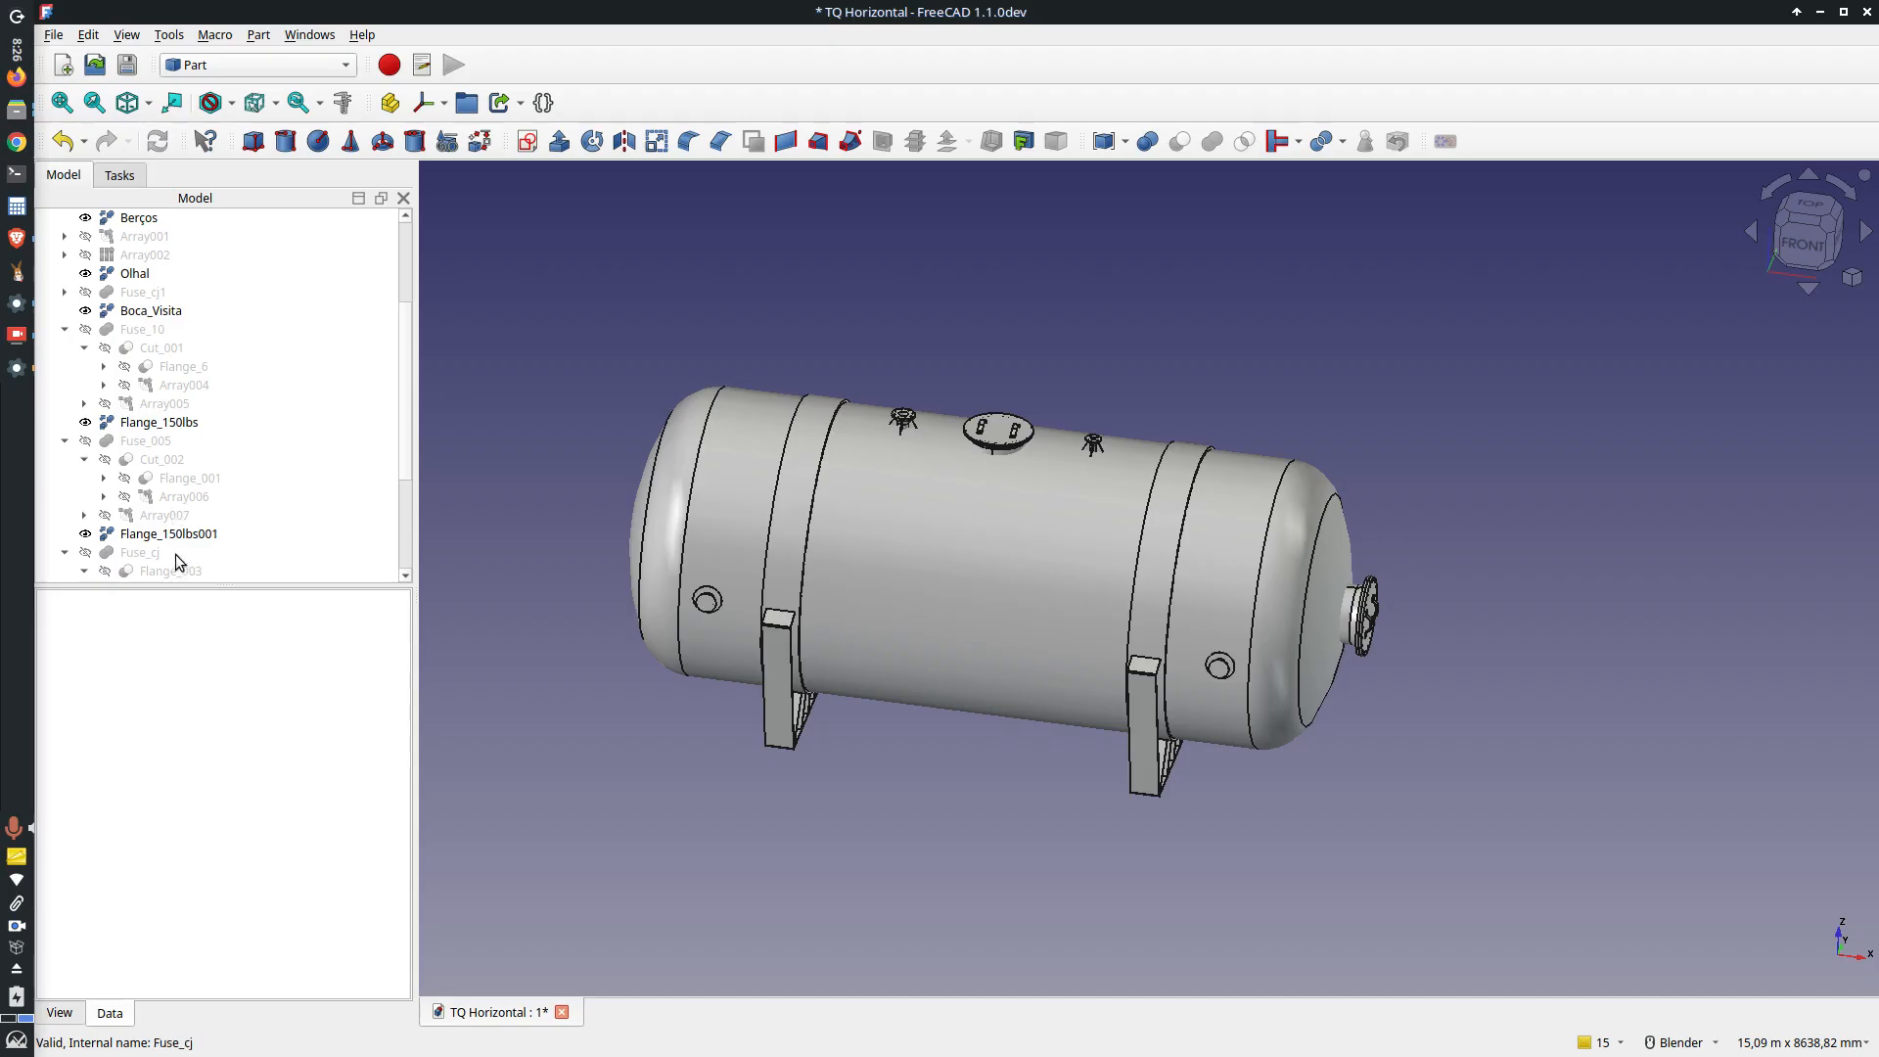
{"action": "scroll", "coordinate": [171, 543], "scroll_direction": "up", "scroll_amount": 3}
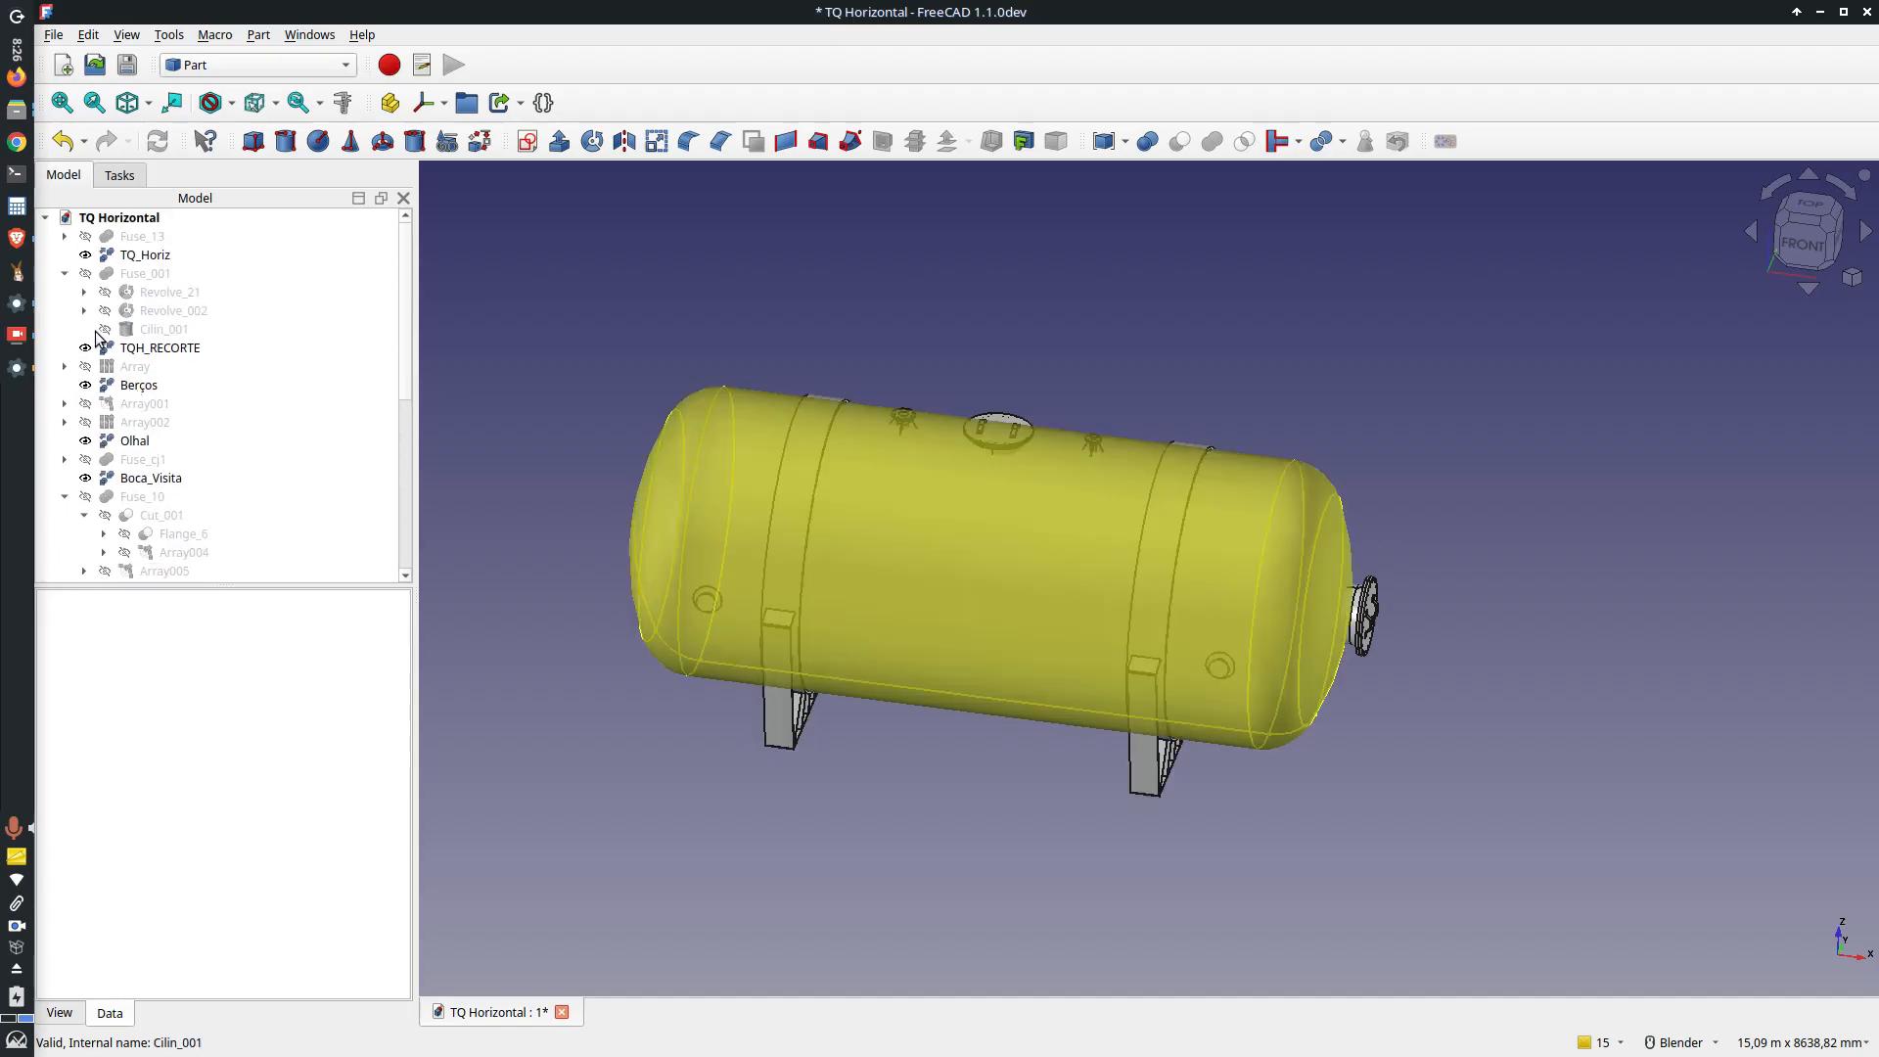
{"action": "left_click", "coordinate": [64, 273]}
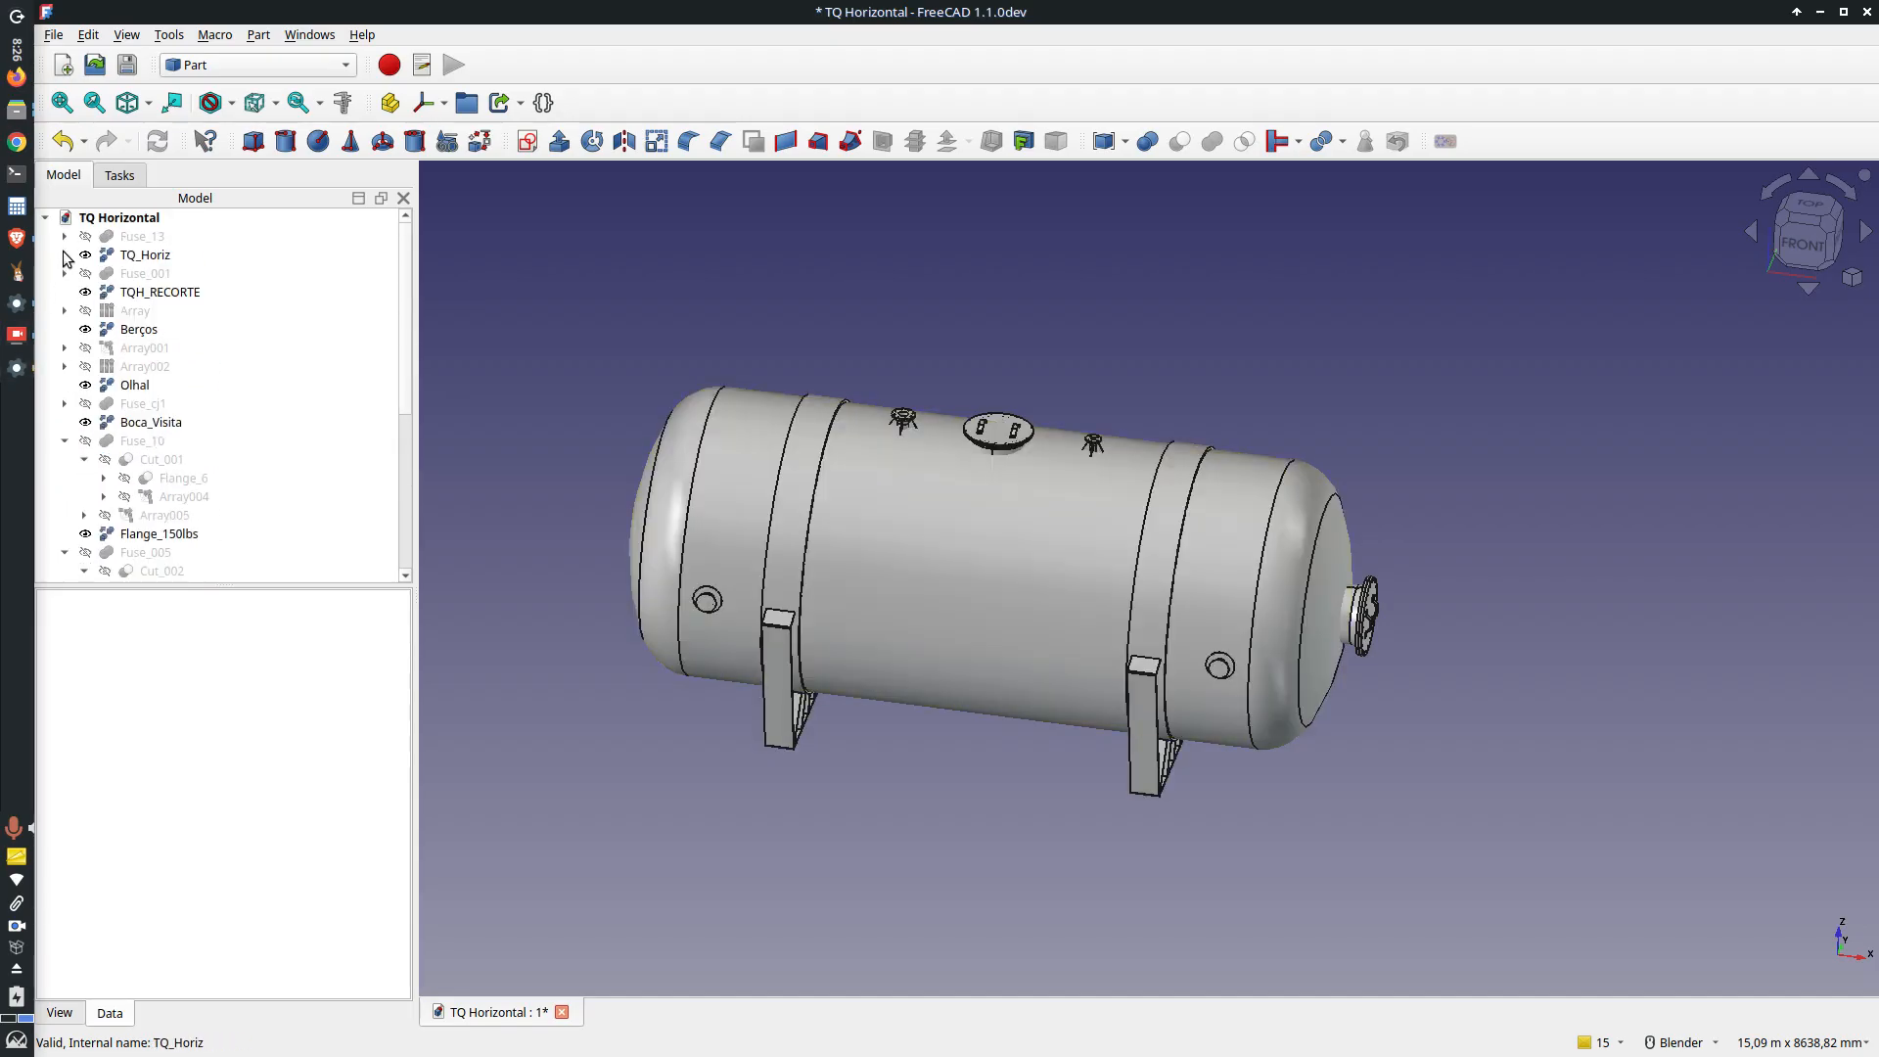
{"action": "left_click", "coordinate": [64, 440]}
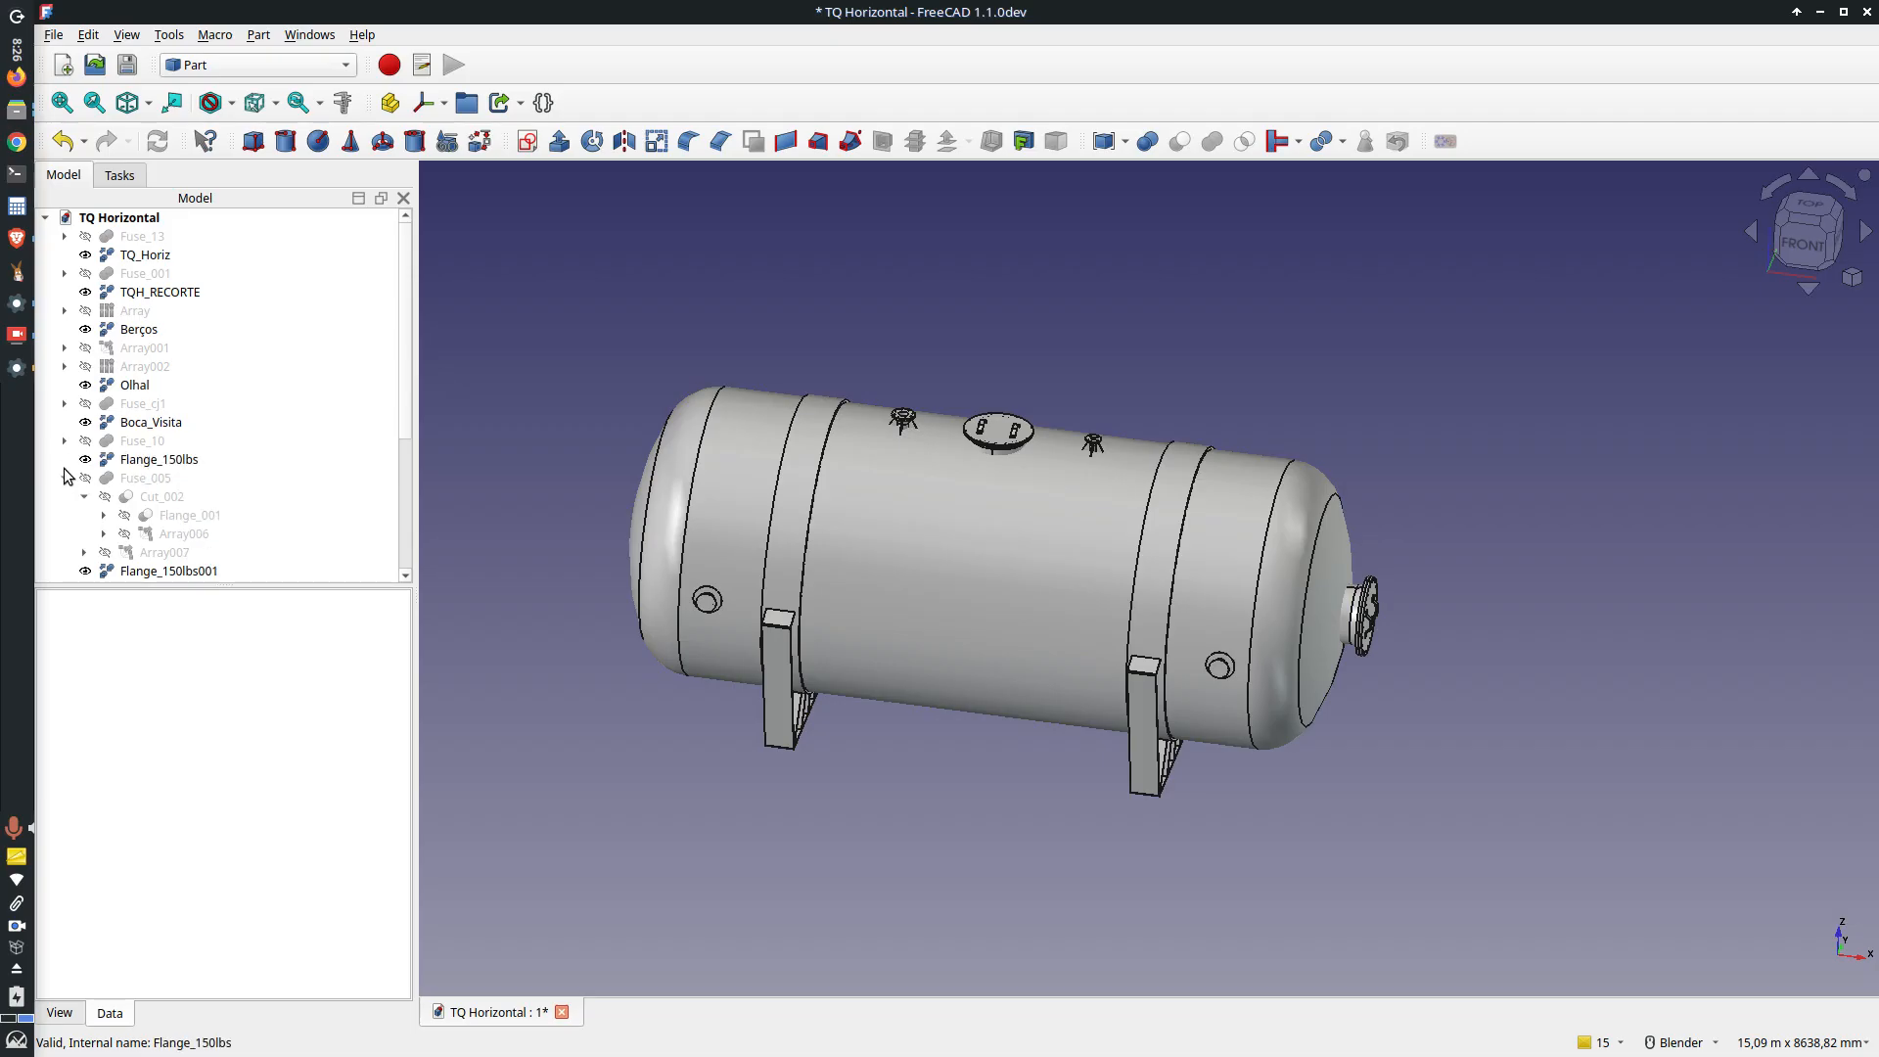
{"action": "left_click", "coordinate": [65, 478]}
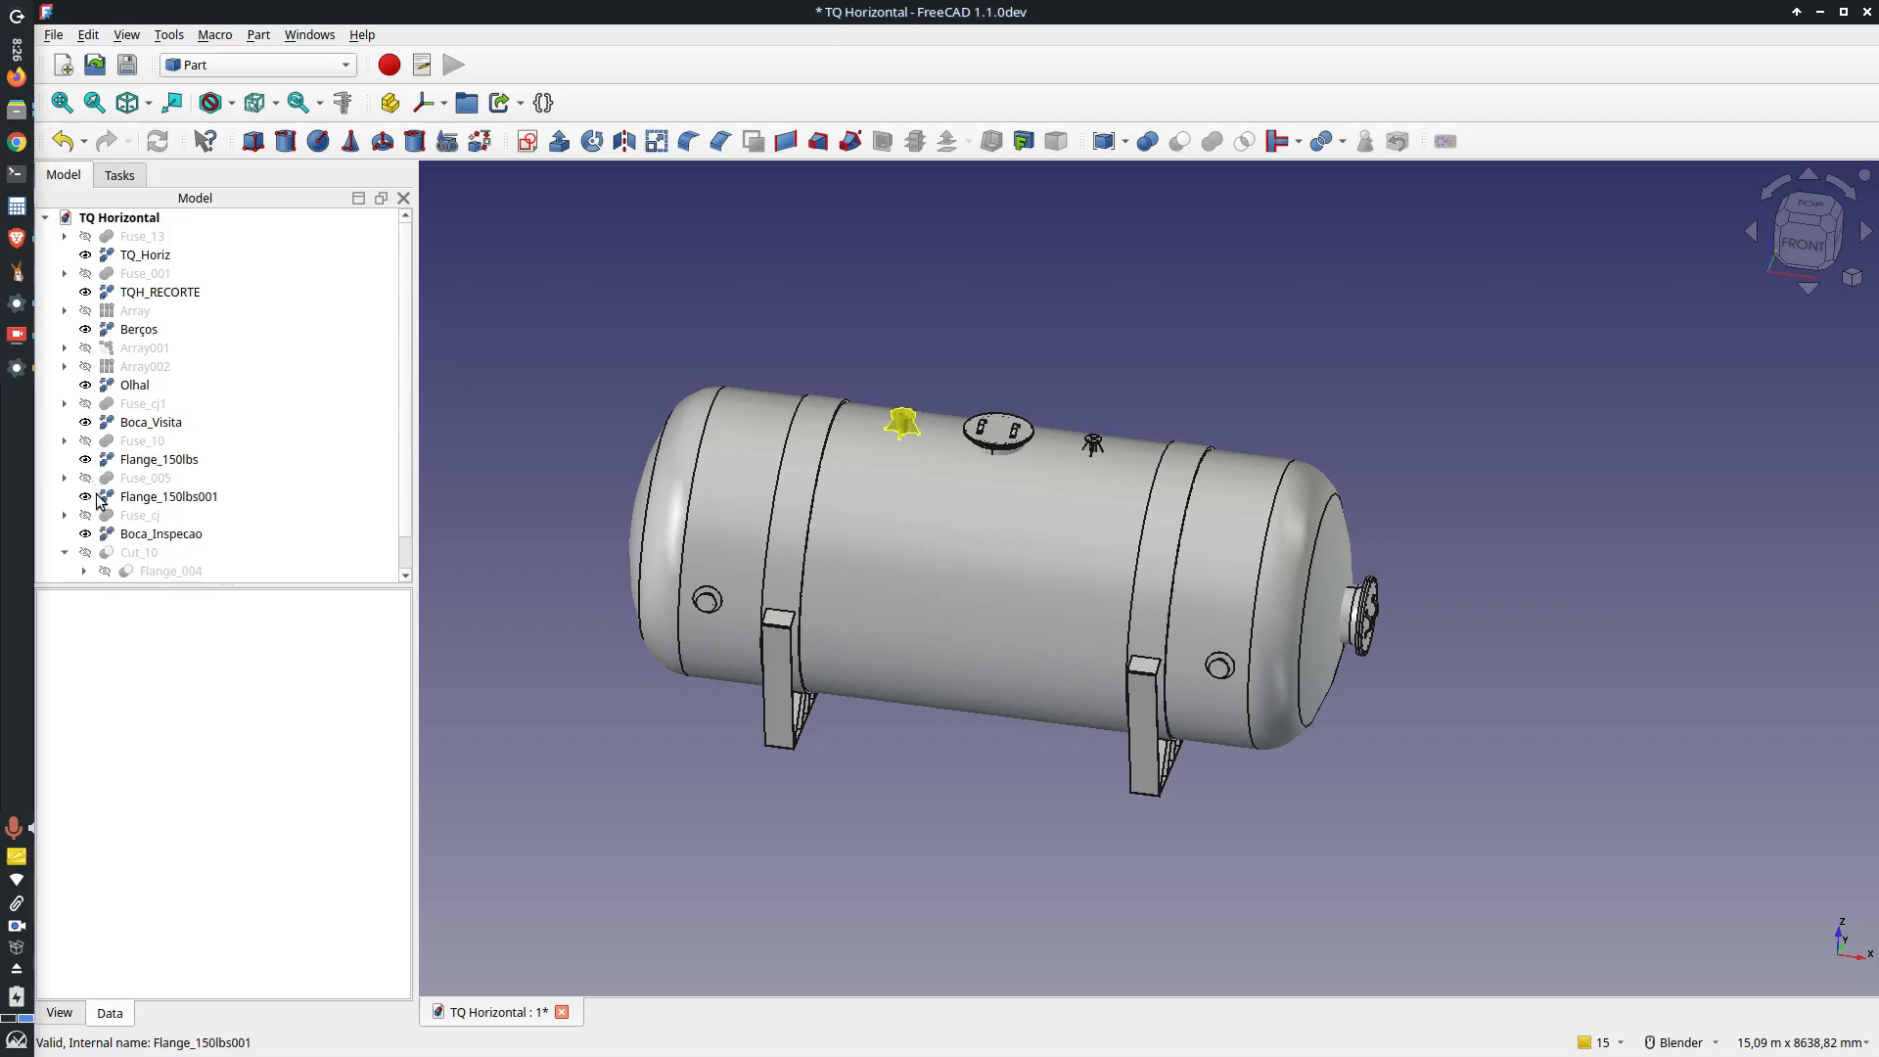
{"action": "scroll", "coordinate": [97, 518], "scroll_direction": "down", "scroll_amount": 1}
{"action": "left_click", "coordinate": [67, 516]}
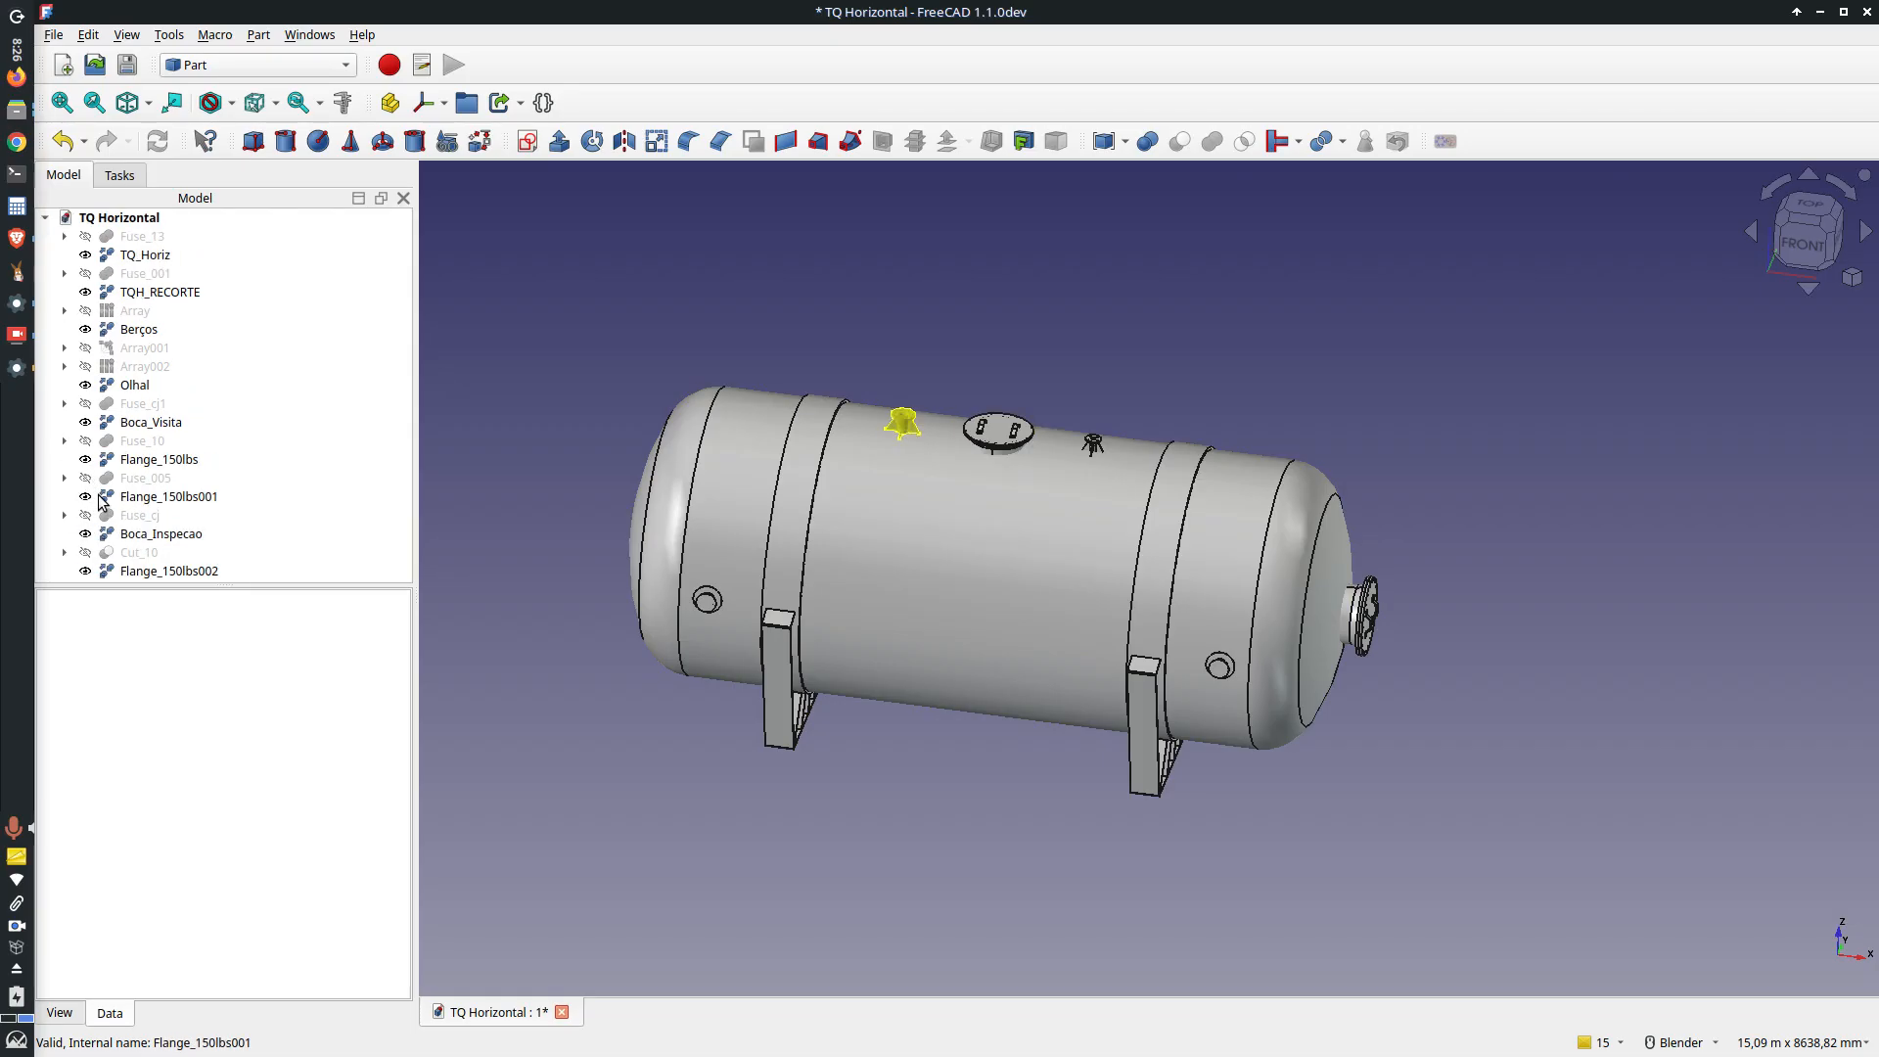
Step: Transform Flange_150lbs002 with a -90° rotation about V and a 4000 mm translation along W
{"action": "left_click", "coordinate": [163, 571]}
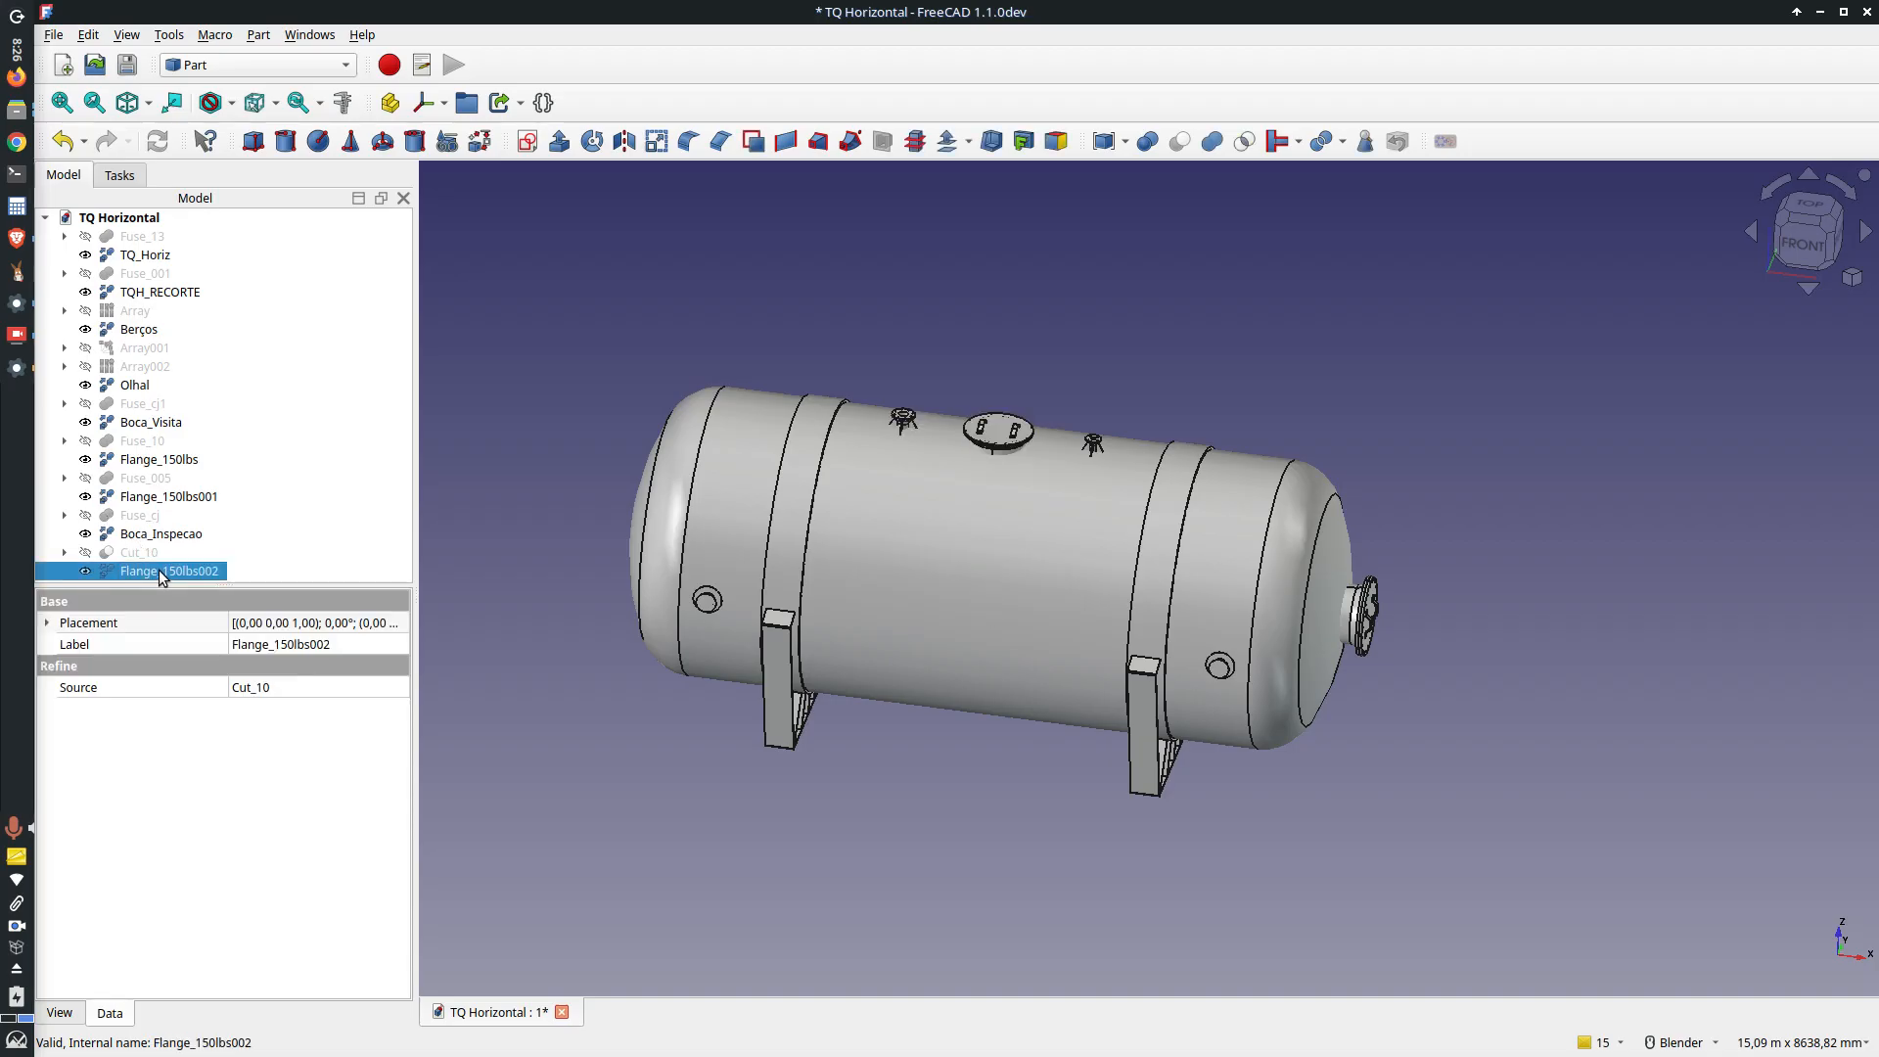
{"action": "right_click", "coordinate": [163, 575]}
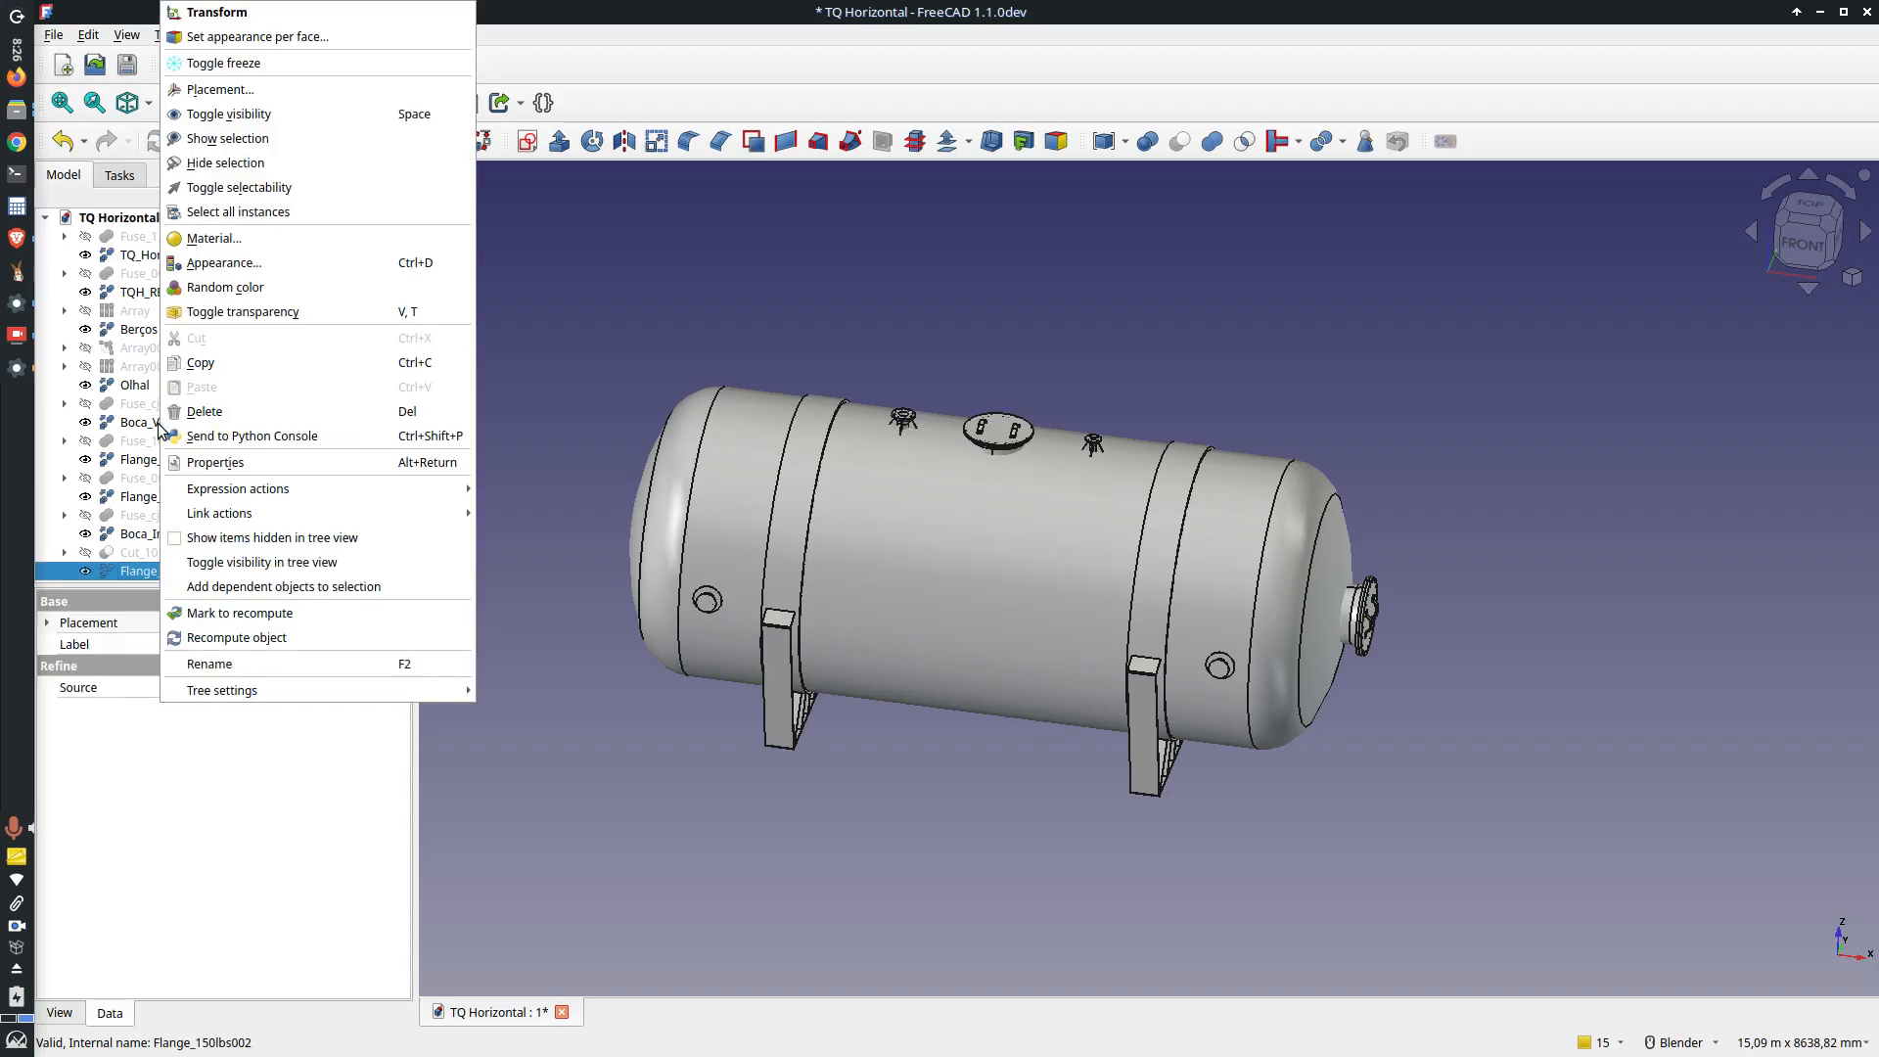
{"action": "left_click", "coordinate": [208, 14]}
{"action": "left_click_drag", "start_coordinate": [1064, 513], "coordinate": [487, 537]}
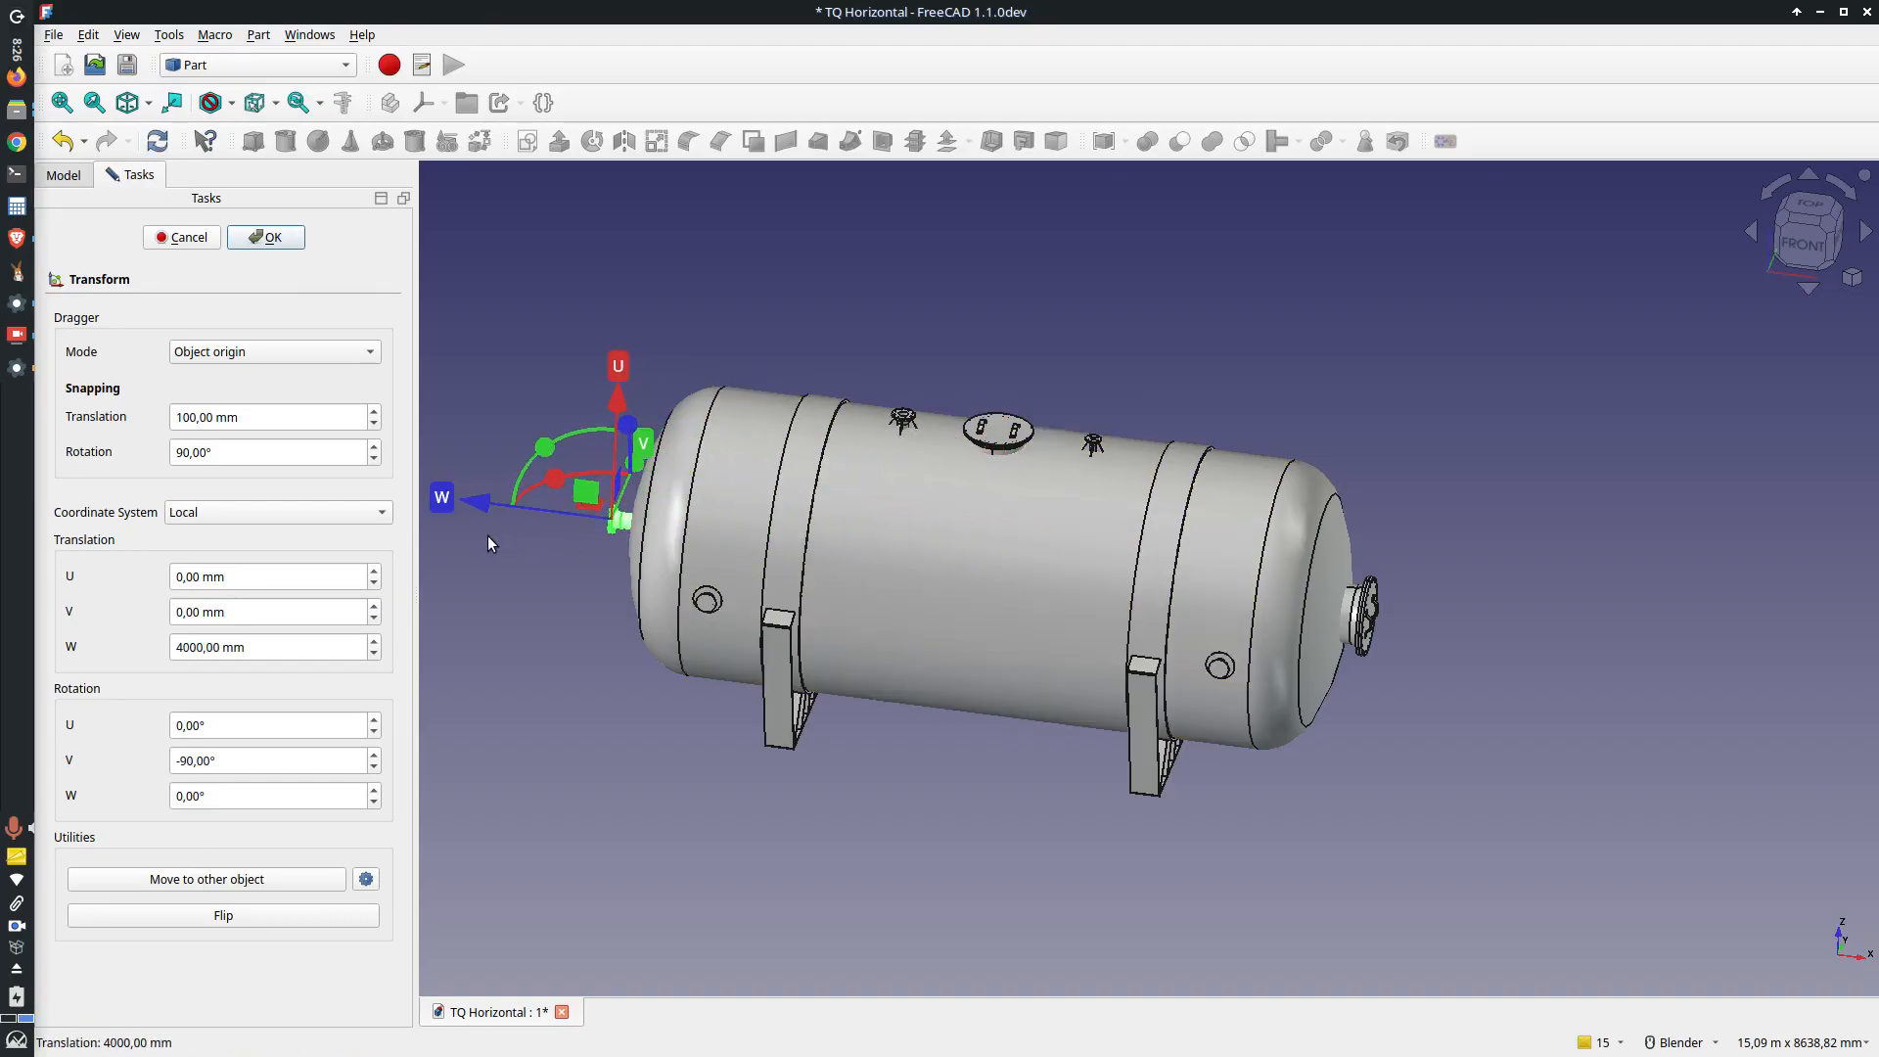
Step: Position the flange low on the tank head at U -1400 mm and W 3600 mm, and accept the transform
{"action": "key", "text": "1"}
{"action": "scroll", "coordinate": [657, 742], "scroll_direction": "up", "scroll_amount": 6}
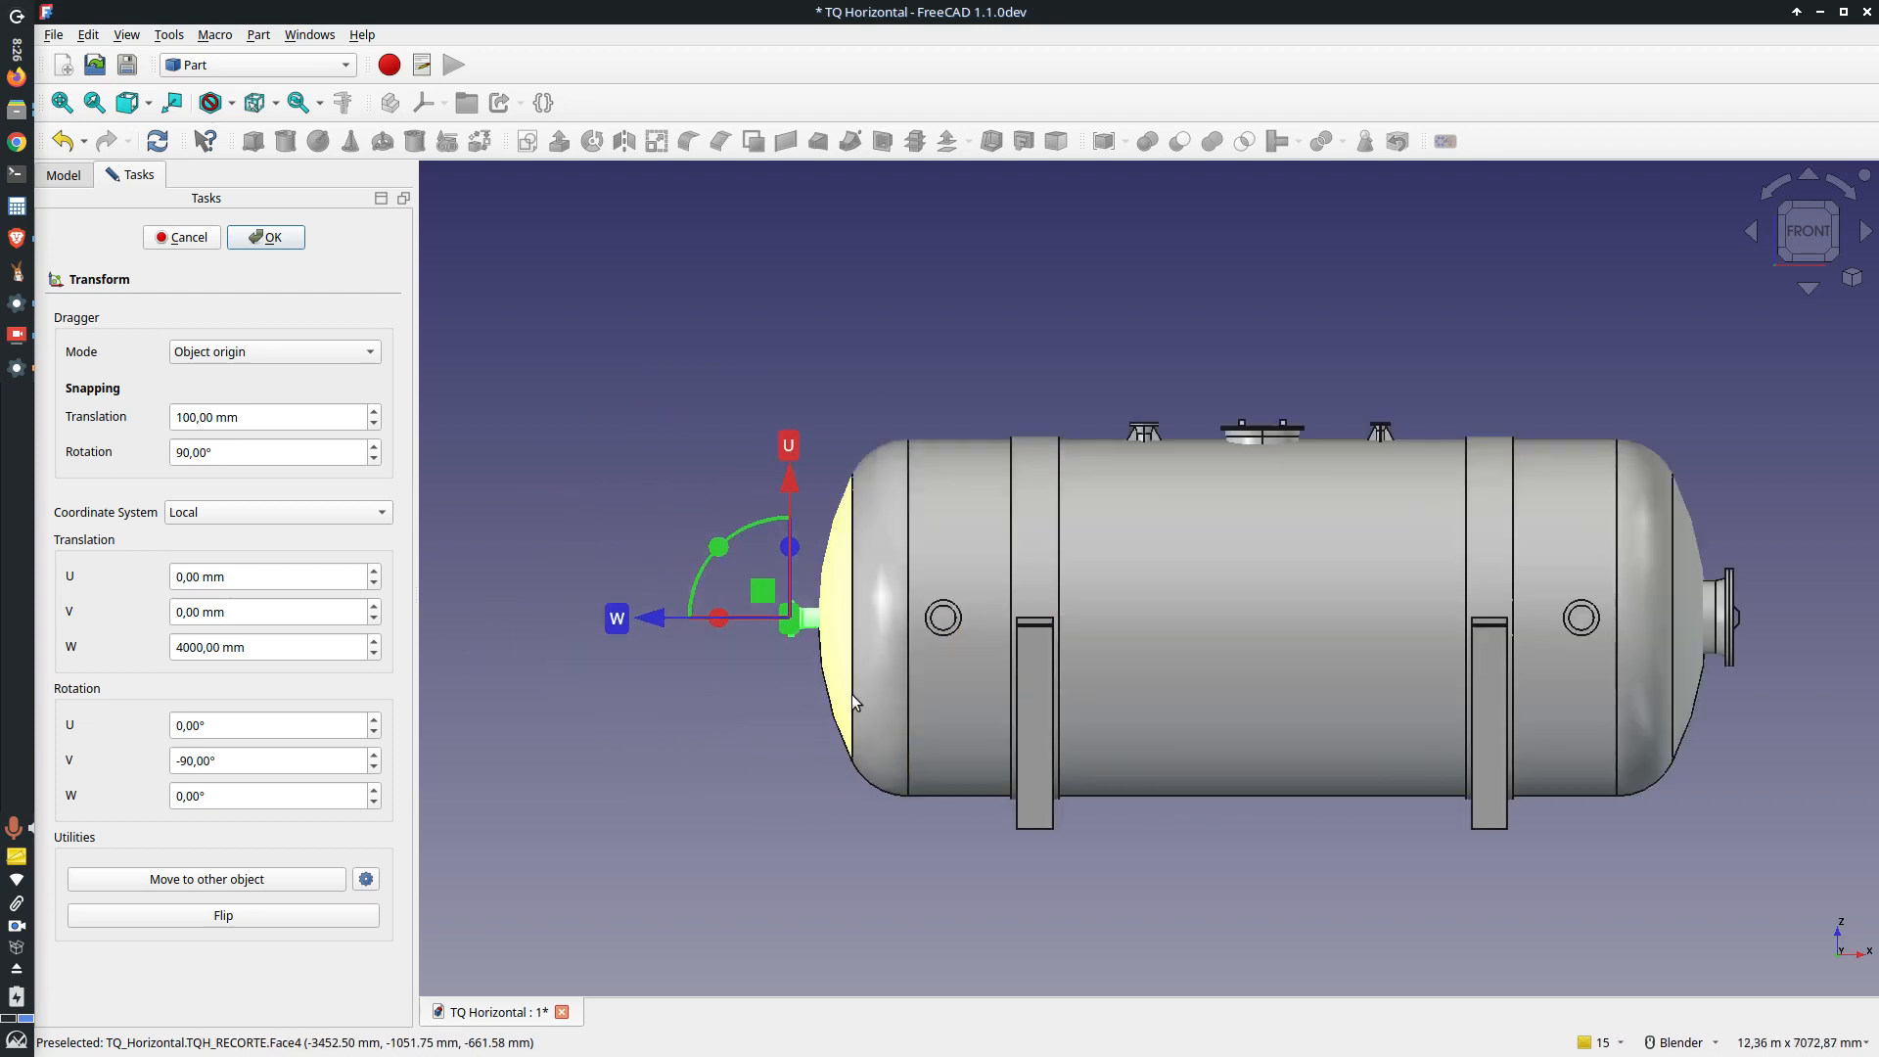
{"action": "left_click_drag", "start_coordinate": [704, 362], "coordinate": [697, 799]}
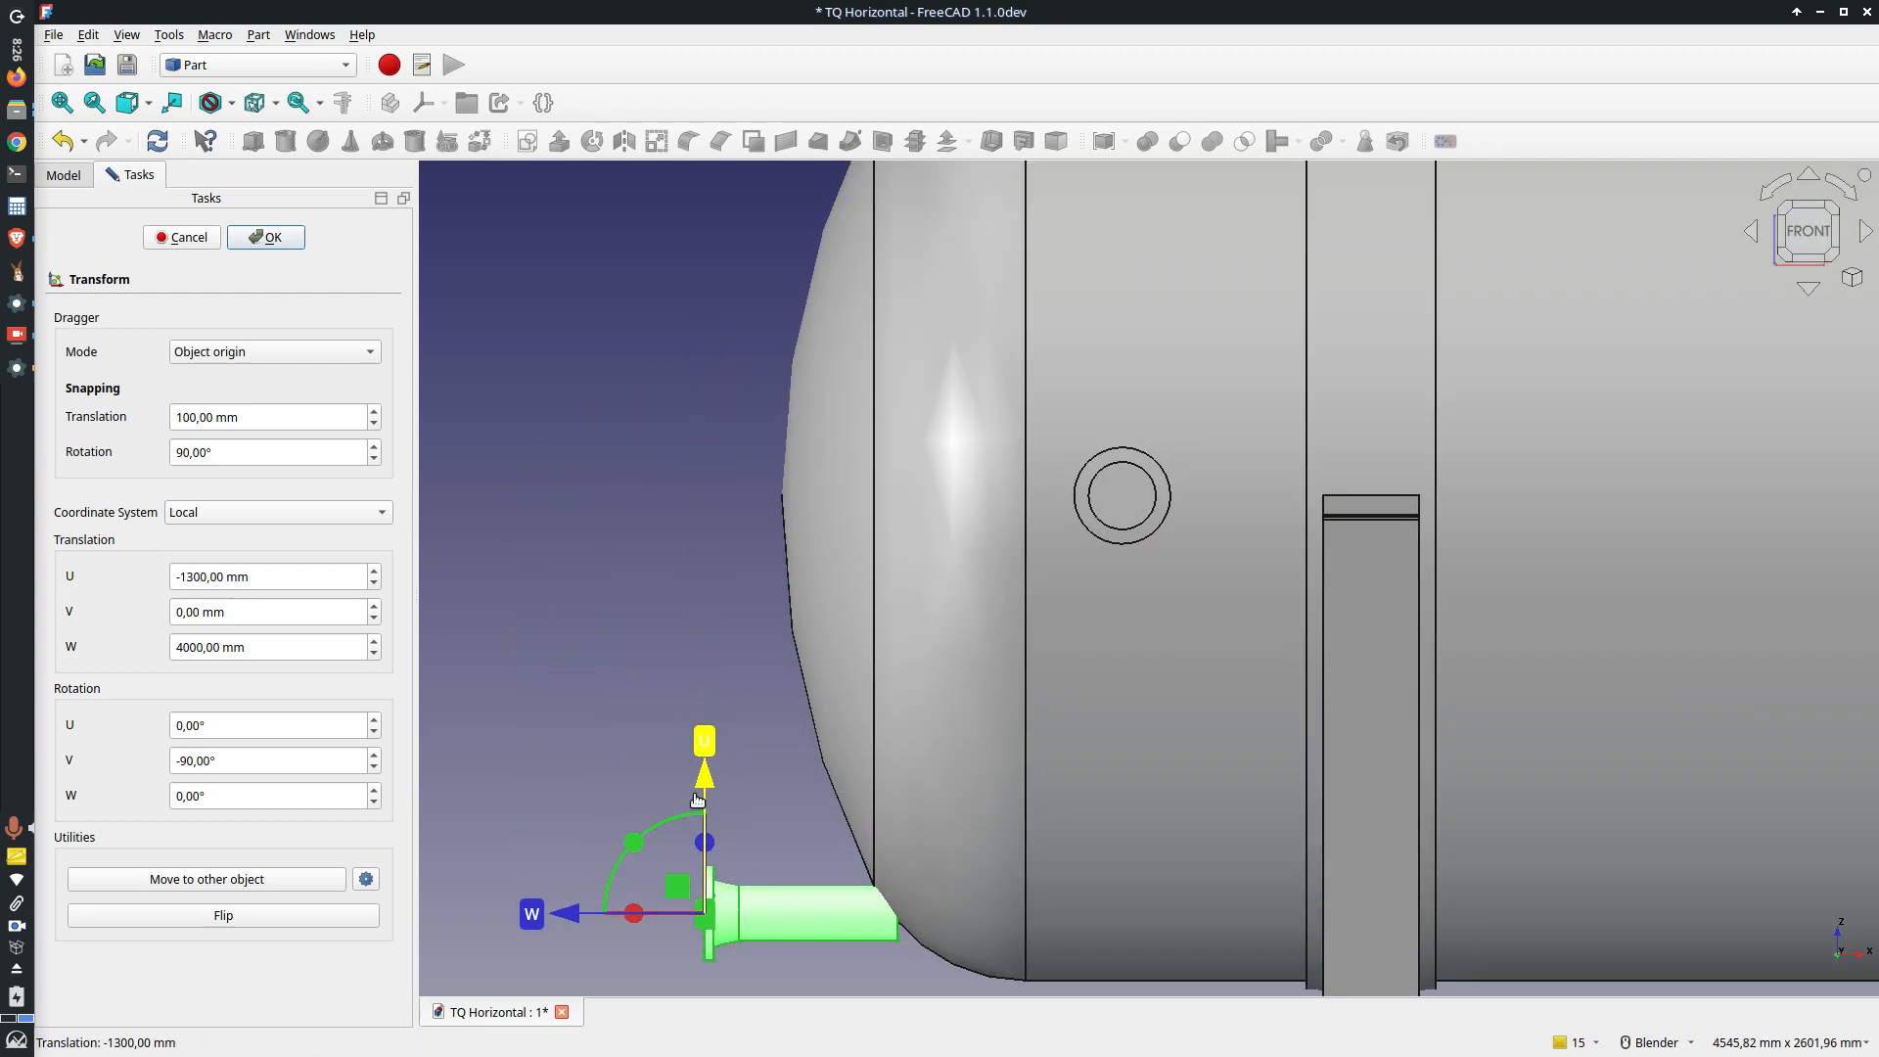
{"action": "left_click_drag", "start_coordinate": [579, 924], "coordinate": [675, 932]}
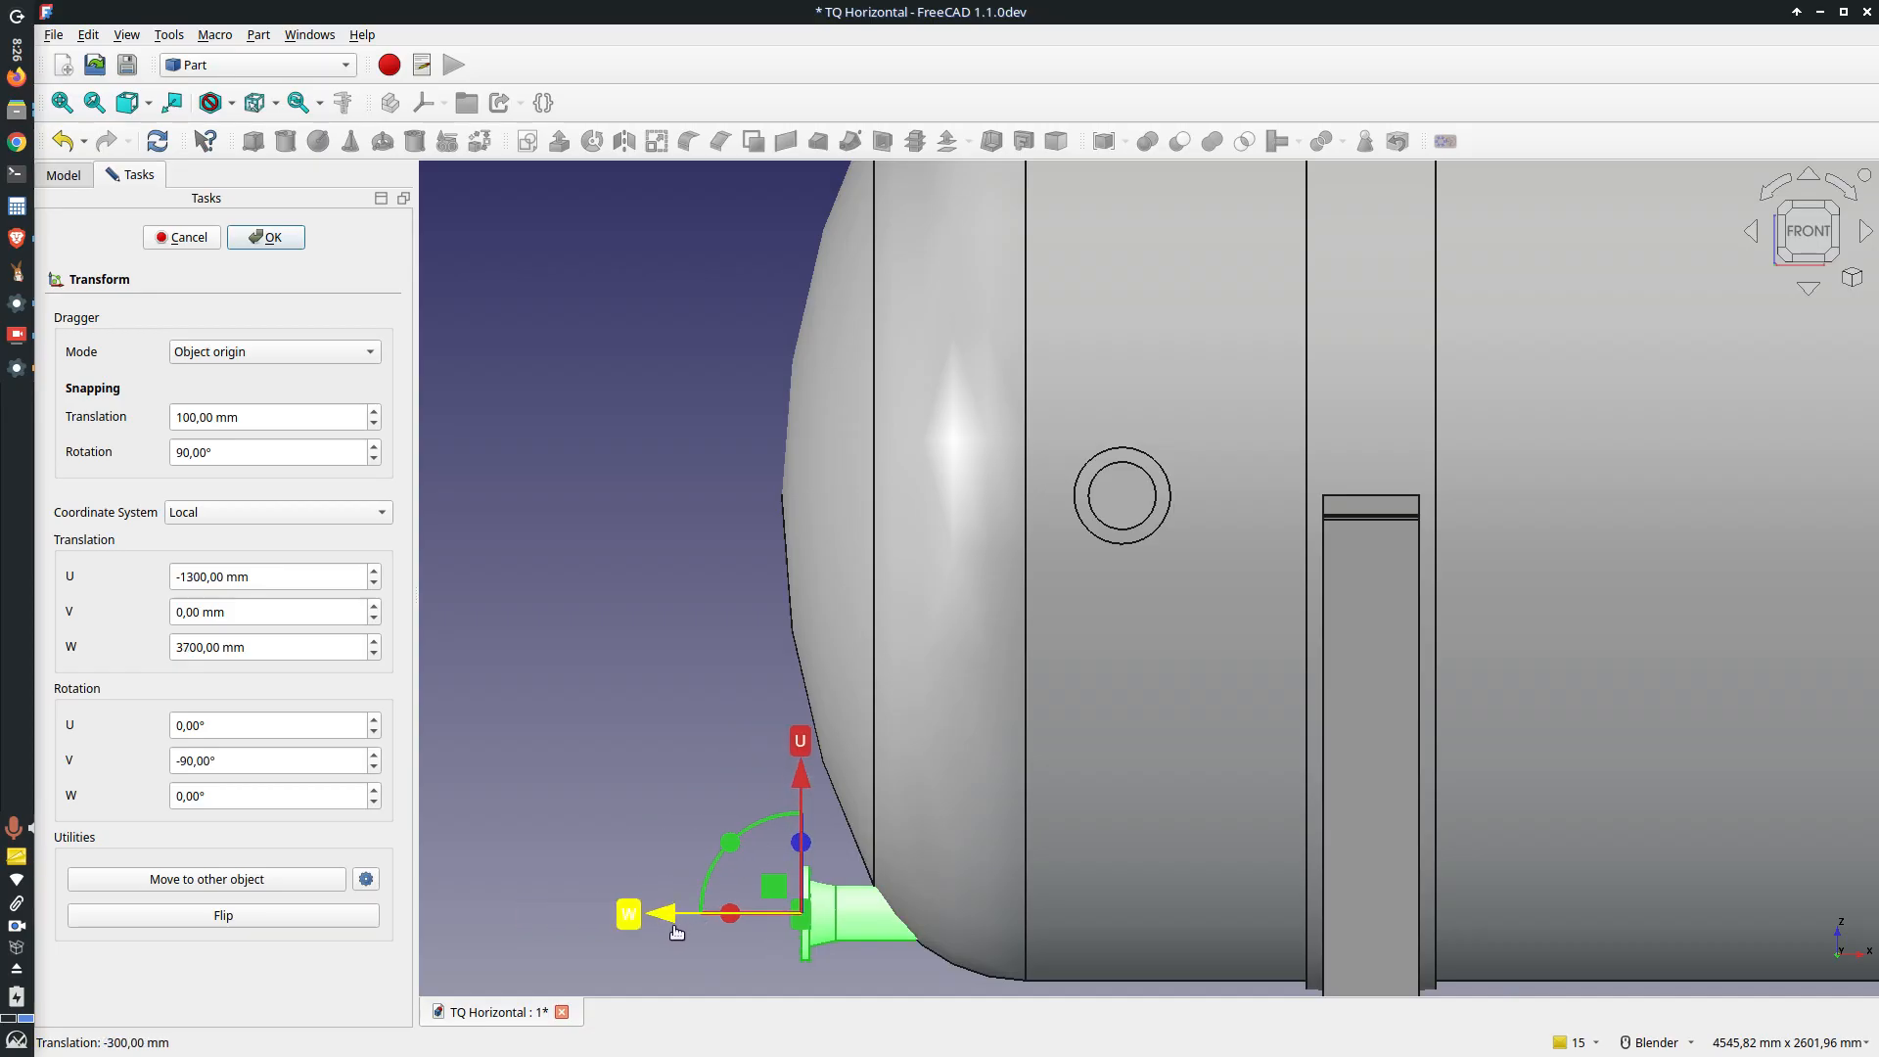
{"action": "scroll", "coordinate": [886, 934], "scroll_direction": "down", "scroll_amount": 4}
{"action": "scroll", "coordinate": [843, 978], "scroll_direction": "up", "scroll_amount": 5}
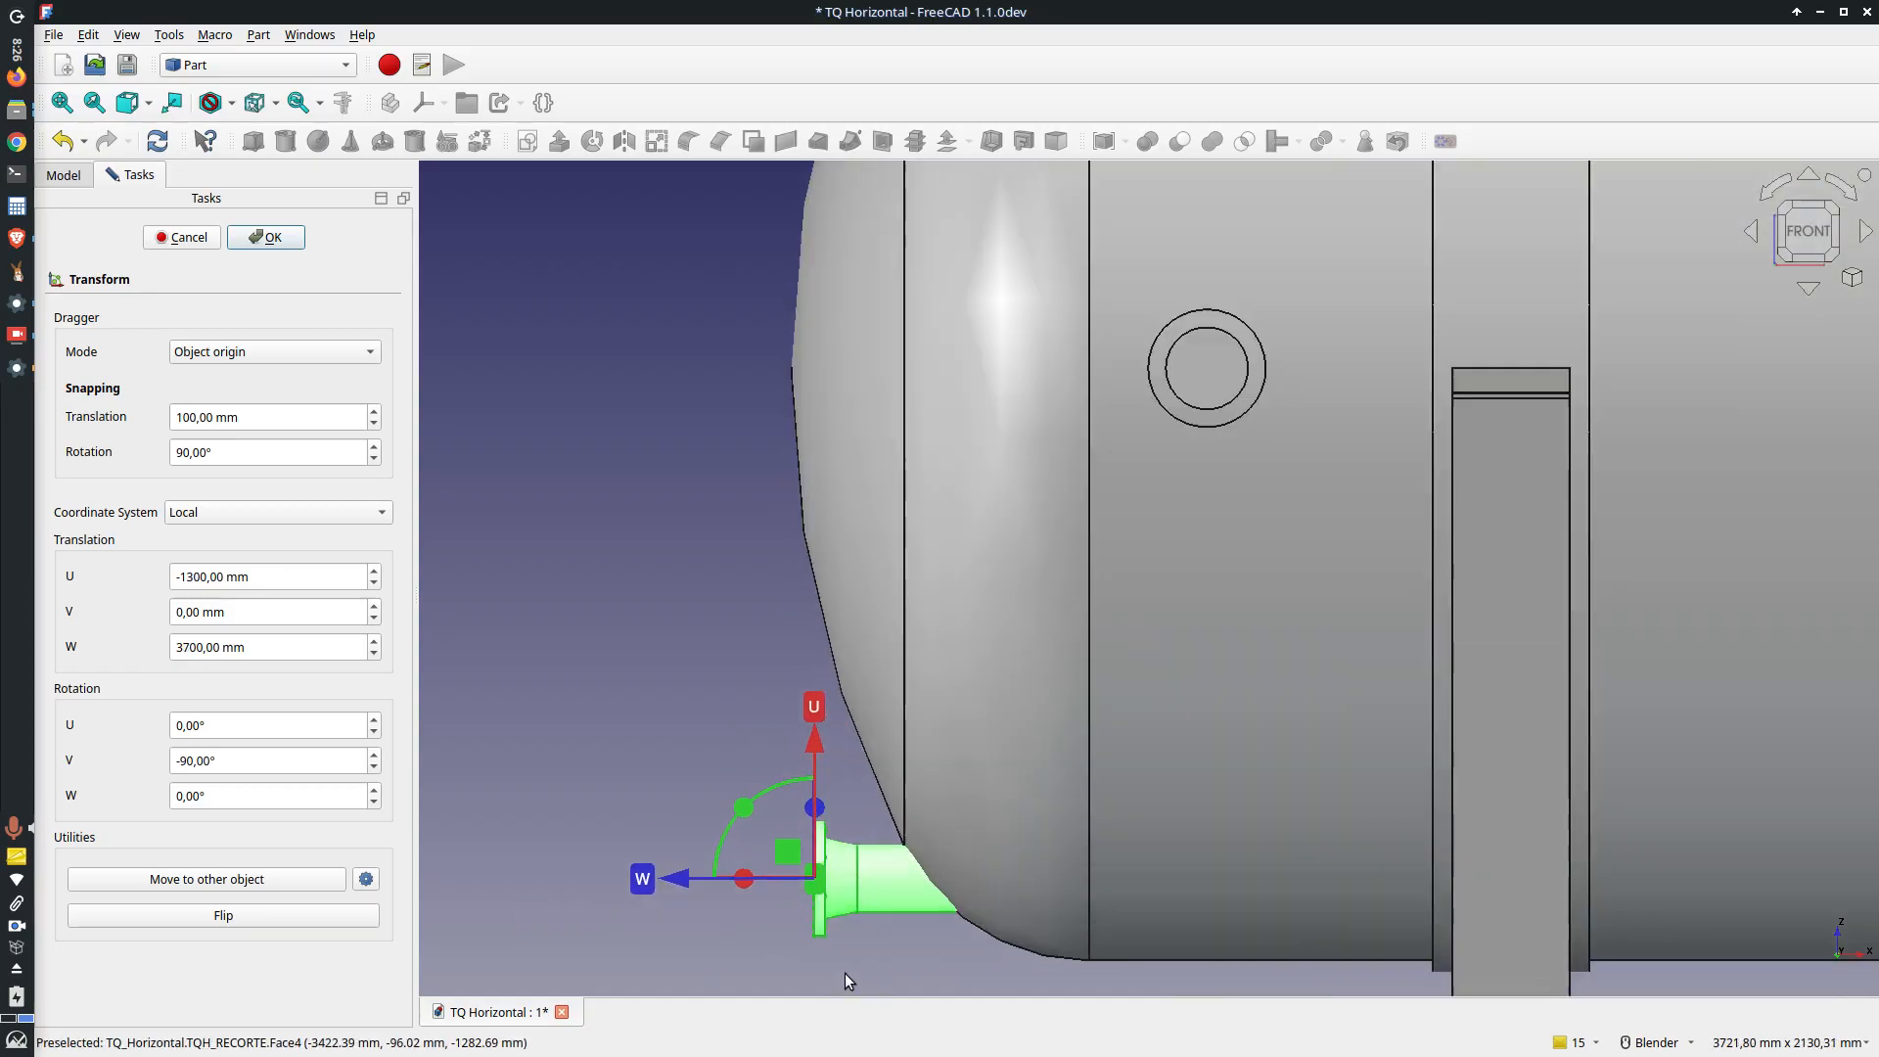
{"action": "scroll", "coordinate": [855, 636], "scroll_direction": "up", "scroll_amount": 4}
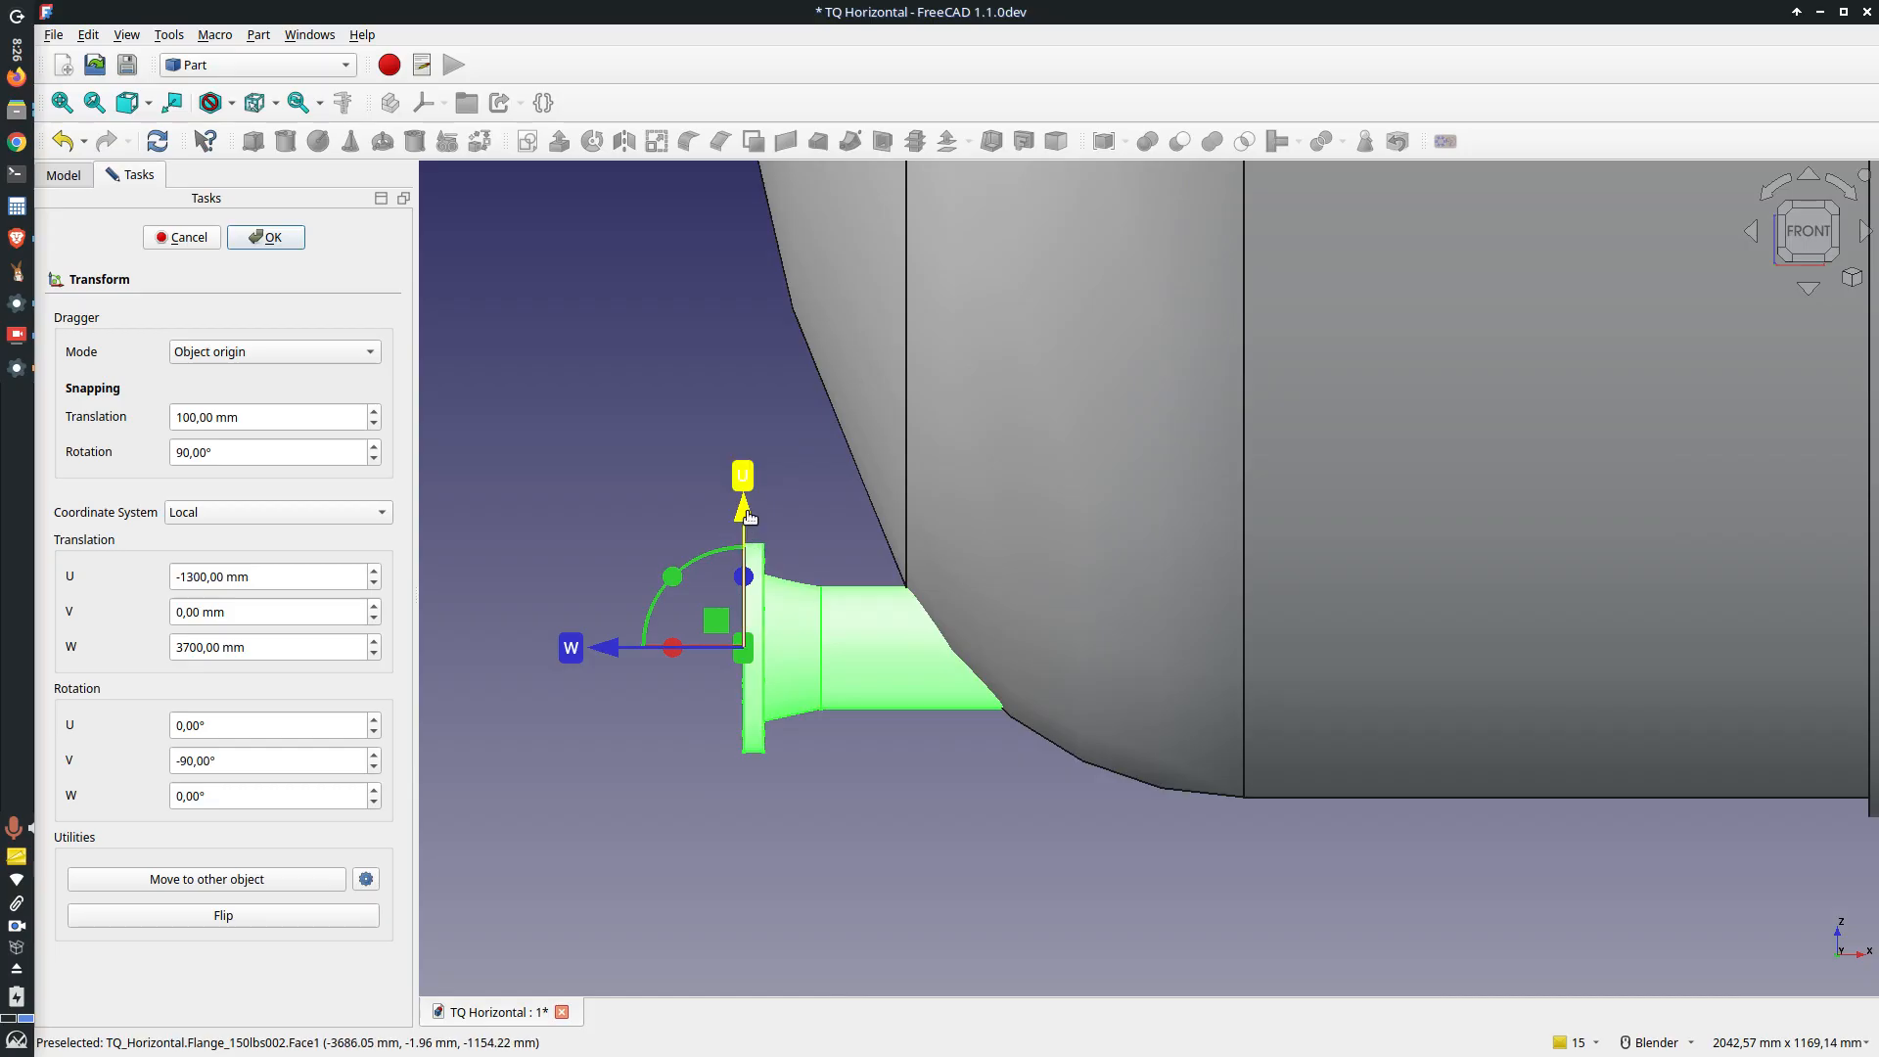
{"action": "left_click_drag", "start_coordinate": [749, 516], "coordinate": [746, 620]}
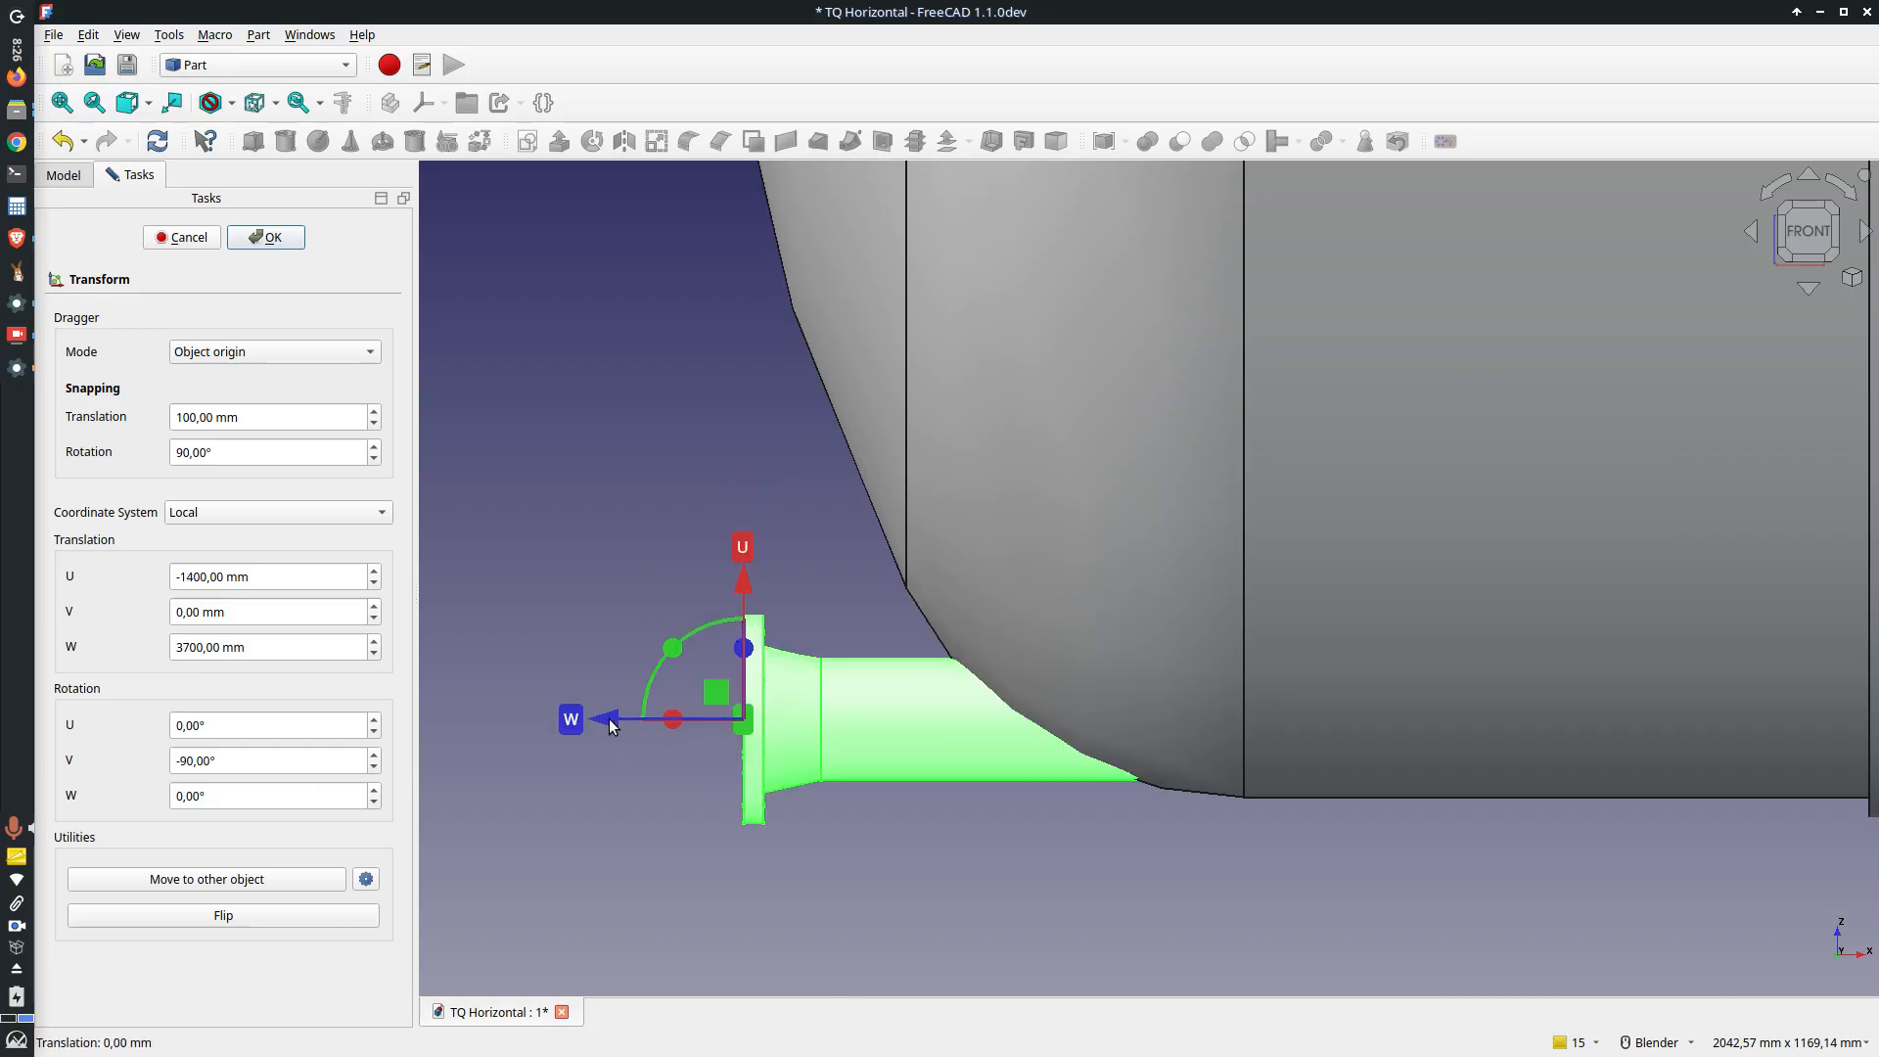
{"action": "left_click_drag", "start_coordinate": [631, 724], "coordinate": [749, 720]}
{"action": "left_click", "coordinate": [765, 490]}
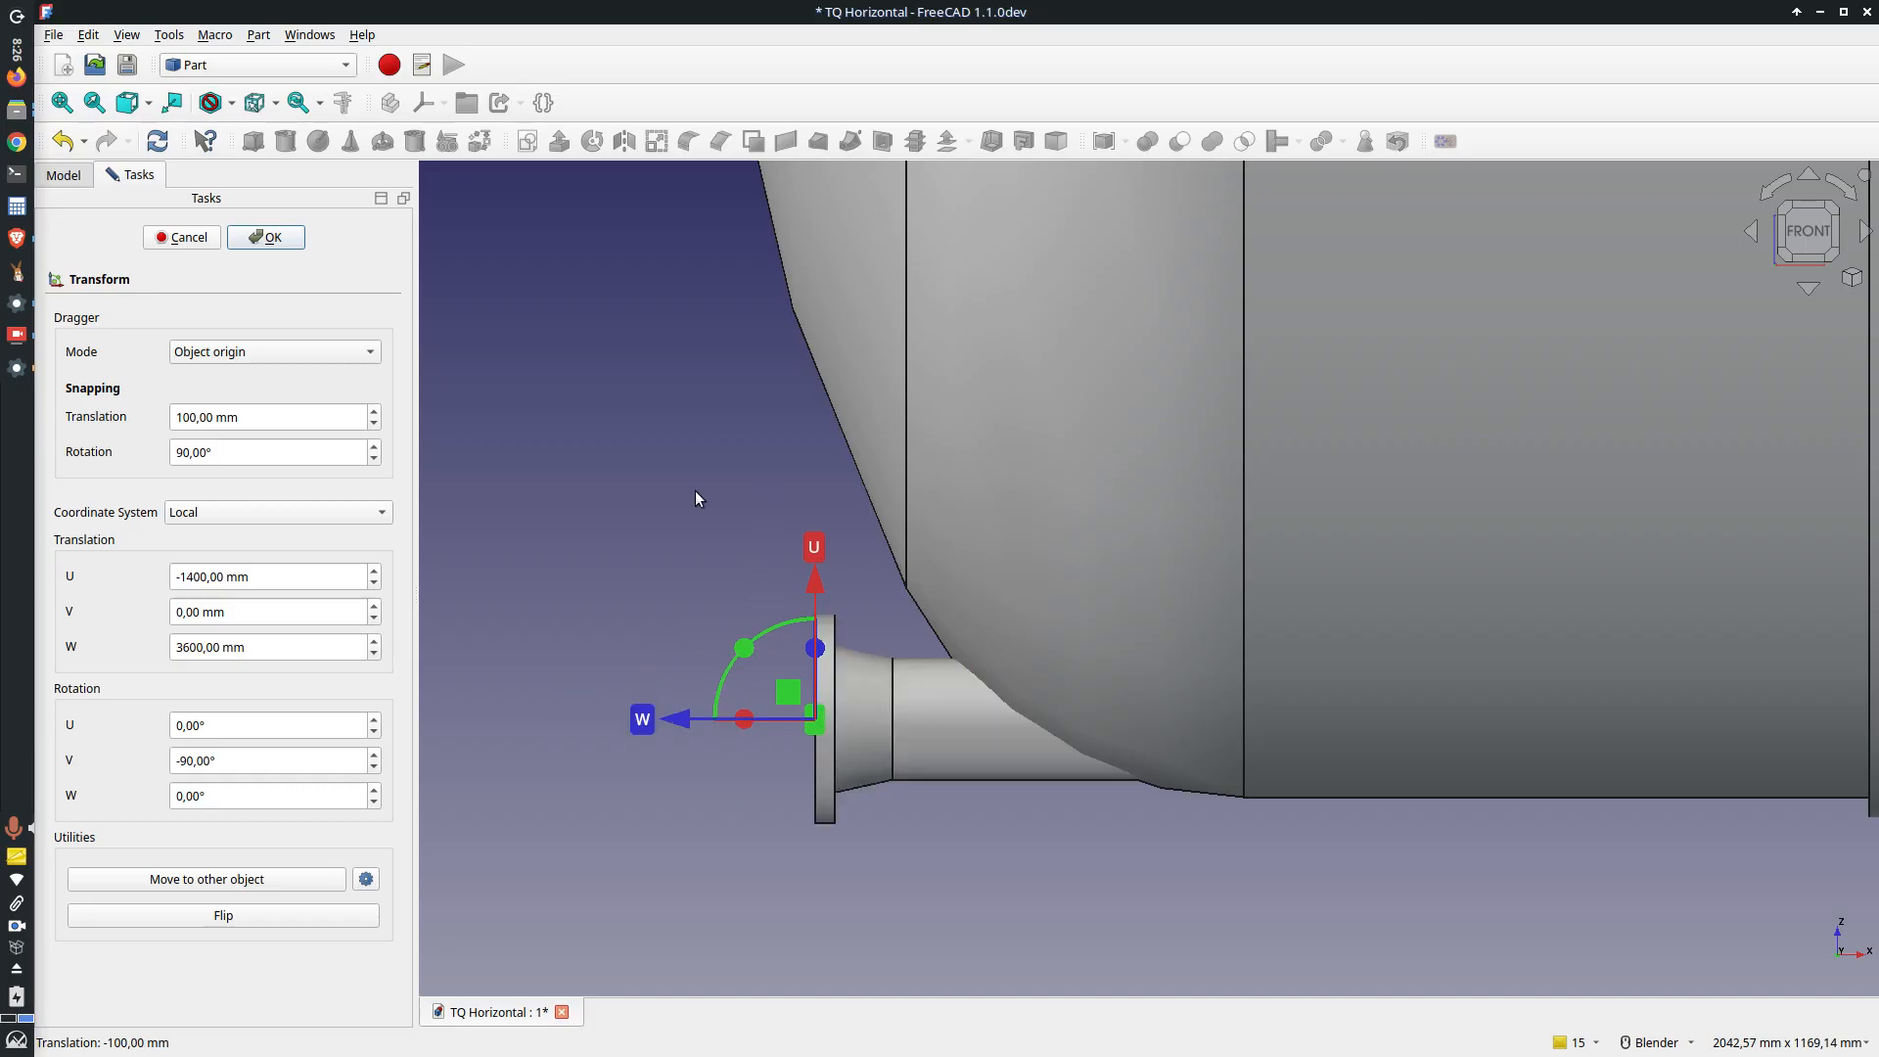
{"action": "left_click", "coordinate": [262, 245]}
Step: Examine the placed 6-inch flange and the whole tank assembly from several angles
{"action": "scroll", "coordinate": [839, 683], "scroll_direction": "down", "scroll_amount": 3}
{"action": "middle_click_drag", "start_coordinate": [691, 519], "coordinate": [844, 561]}
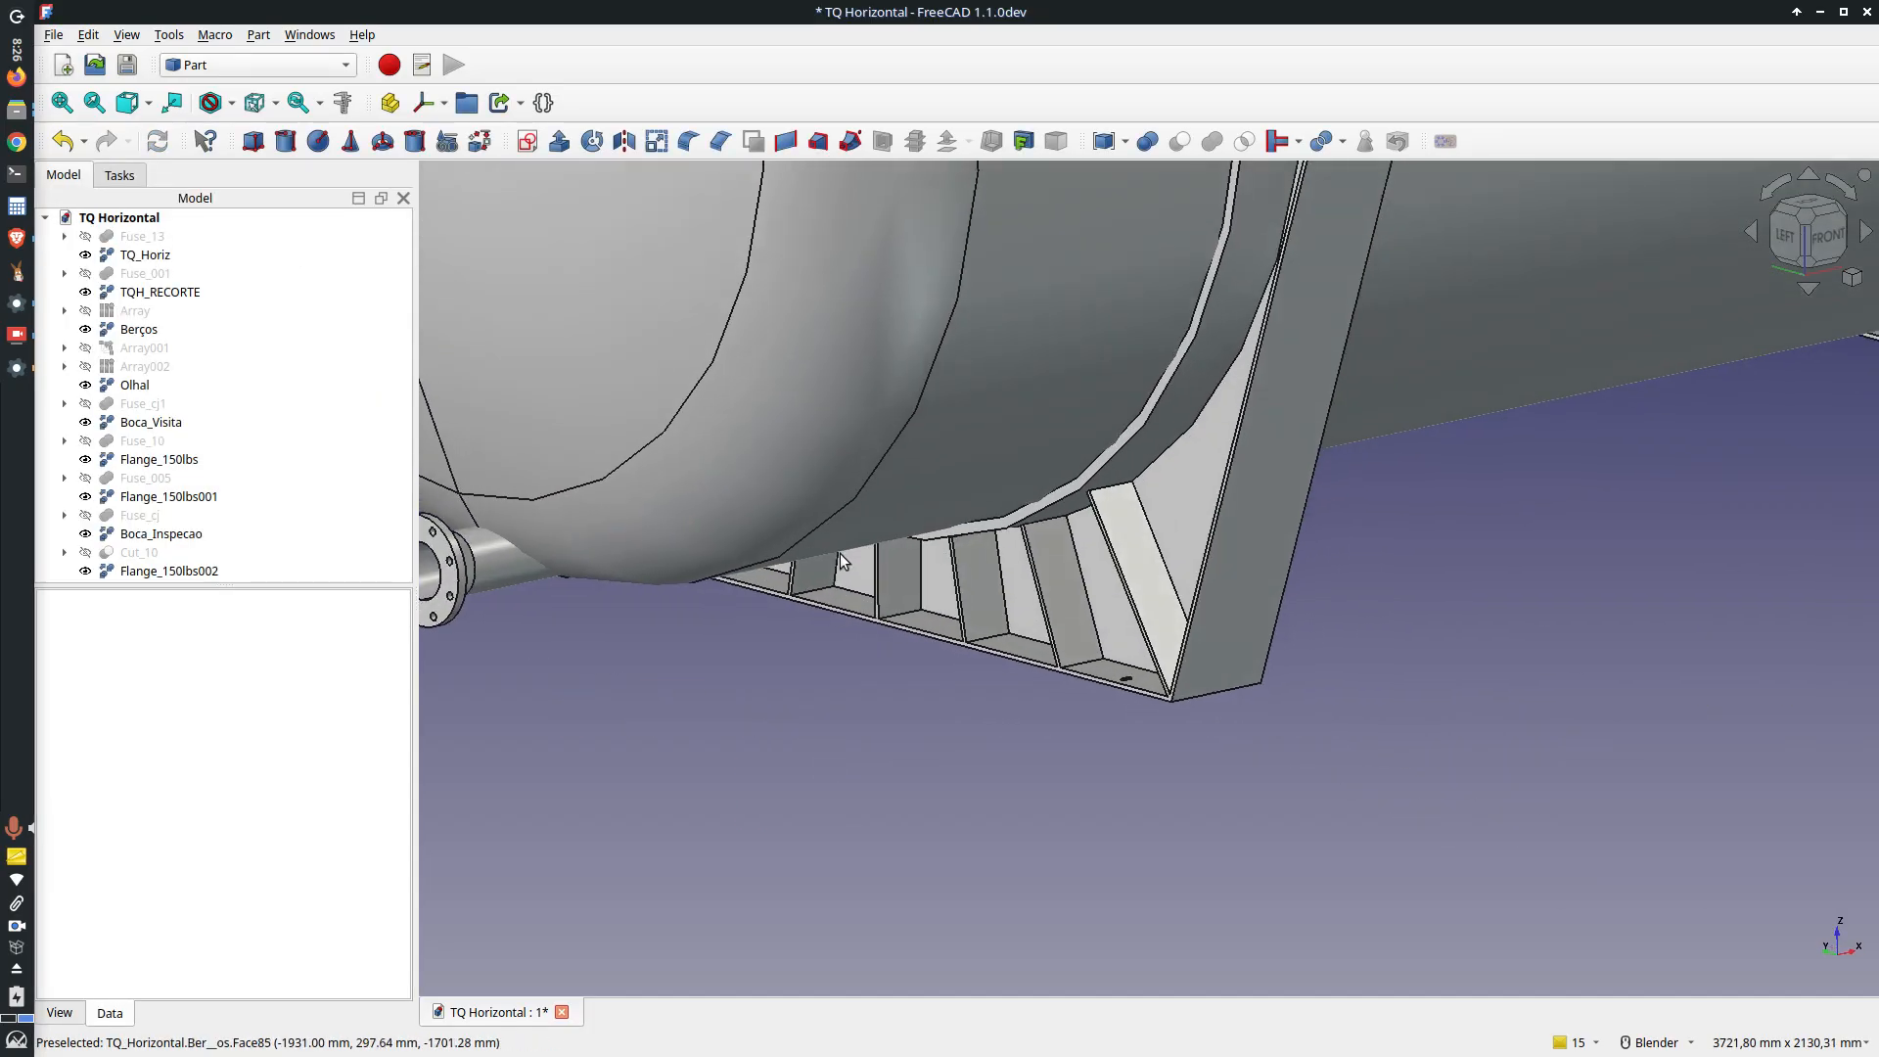
{"action": "scroll", "coordinate": [839, 554], "scroll_direction": "down", "scroll_amount": 5}
{"action": "middle_click_drag", "start_coordinate": [919, 489], "coordinate": [816, 544]}
{"action": "scroll", "coordinate": [789, 536], "scroll_direction": "down", "scroll_amount": 1}
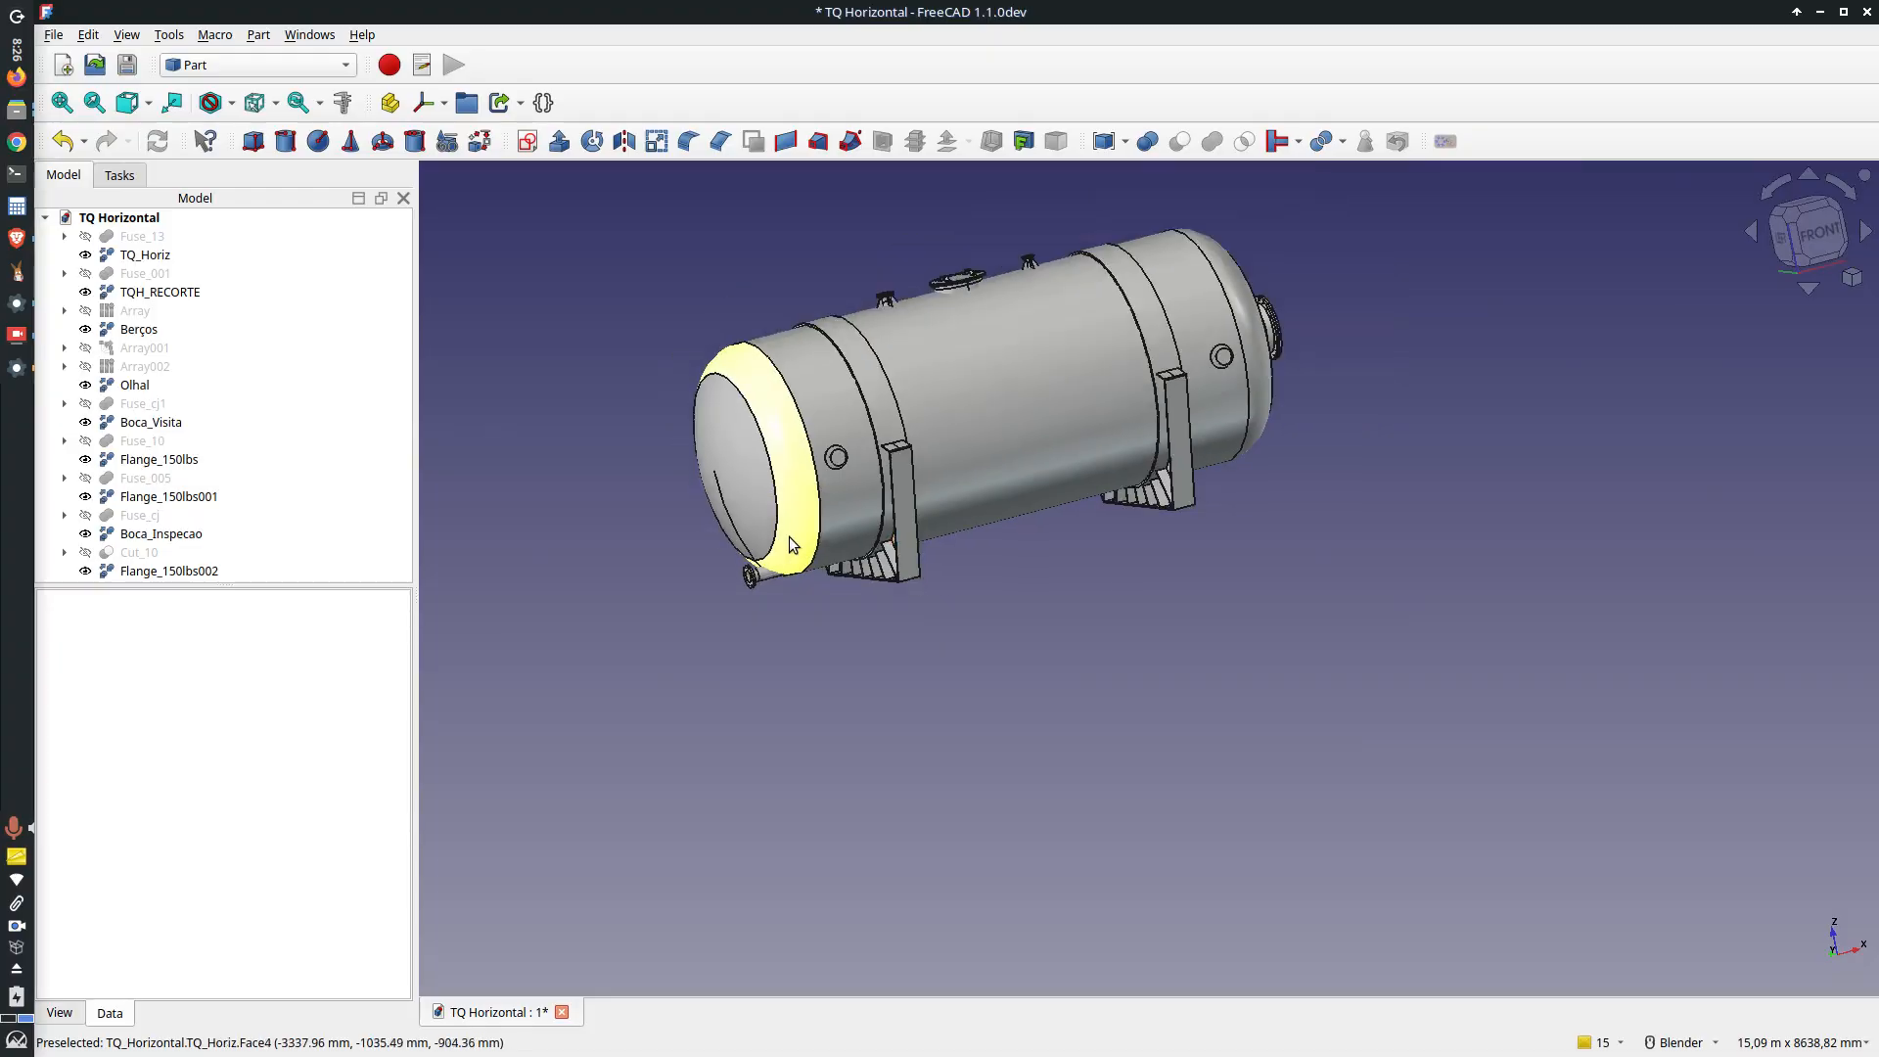
{"action": "key", "text": "0"}
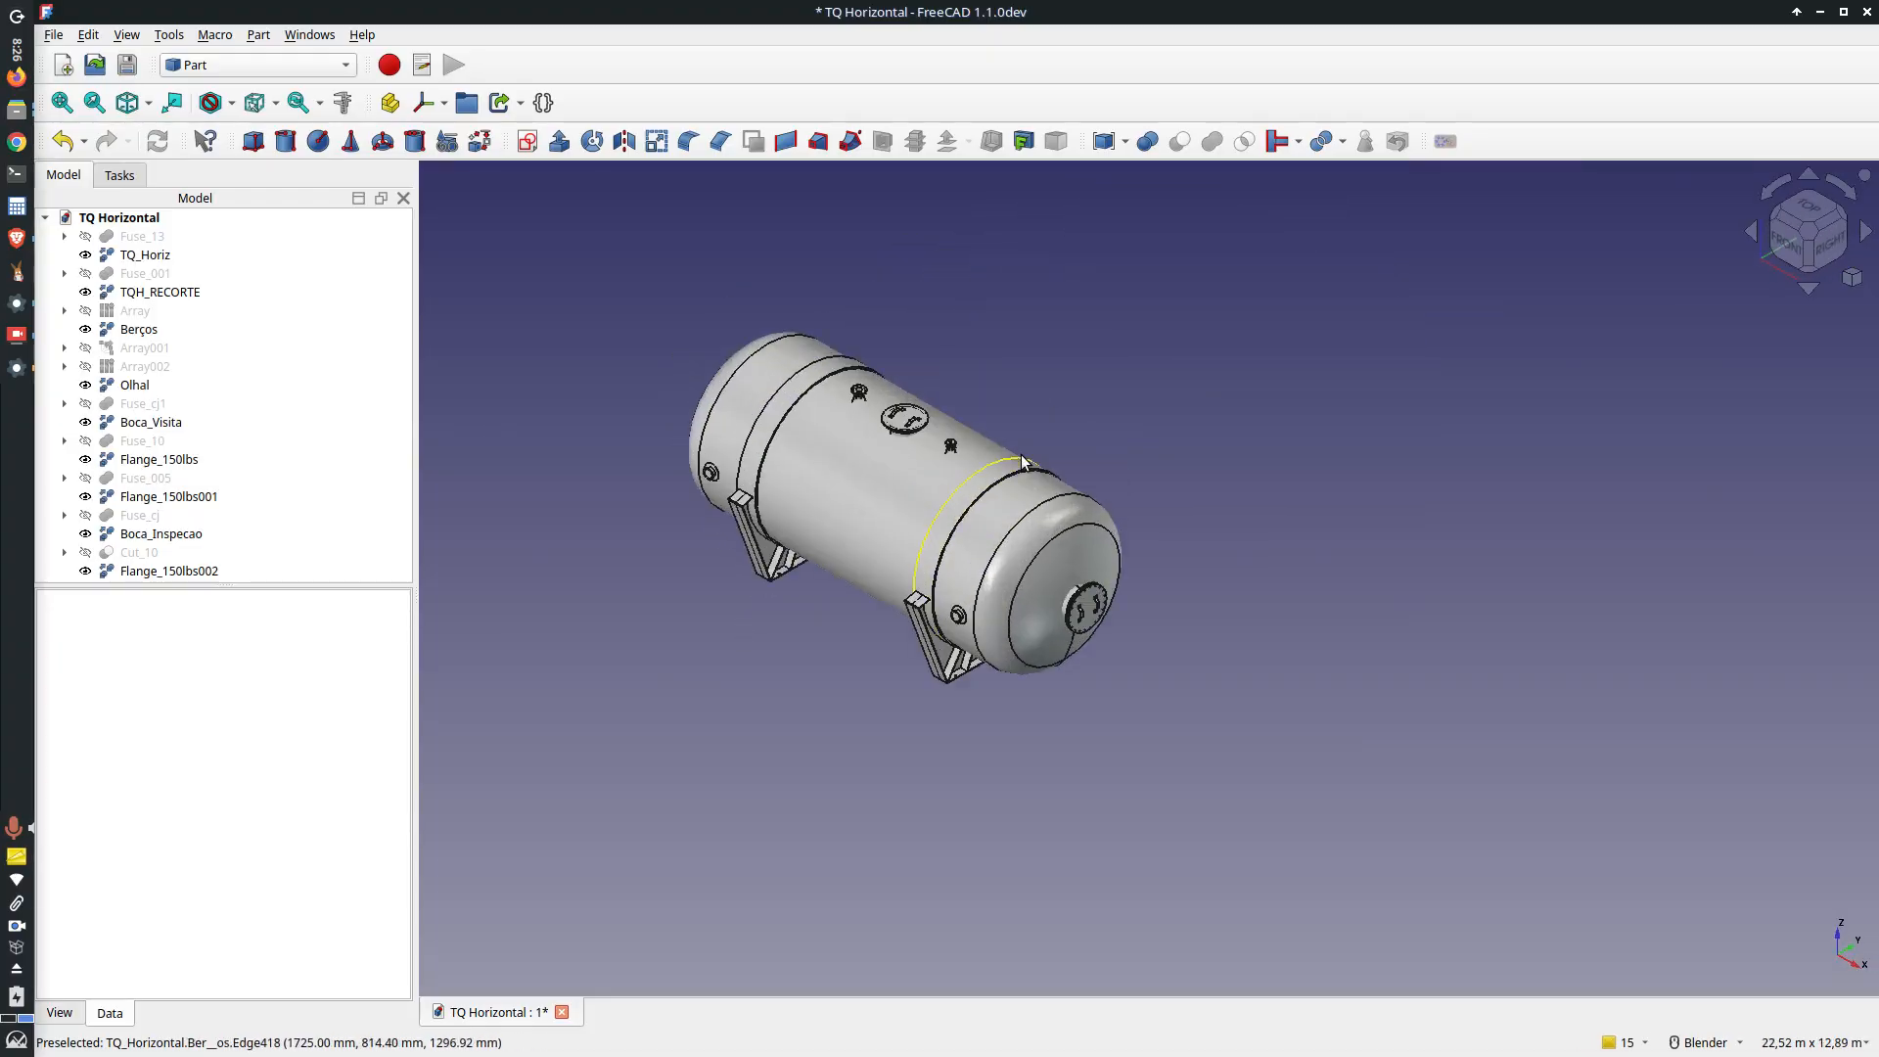
{"action": "scroll", "coordinate": [1022, 462], "scroll_direction": "up", "scroll_amount": 2}
Step: Make a compound of Flange_150lbs002, Boca_Inspecao, Flange_150lbs001, Flange_150lbs and Boca_Visita
{"action": "left_click", "coordinate": [178, 571]}
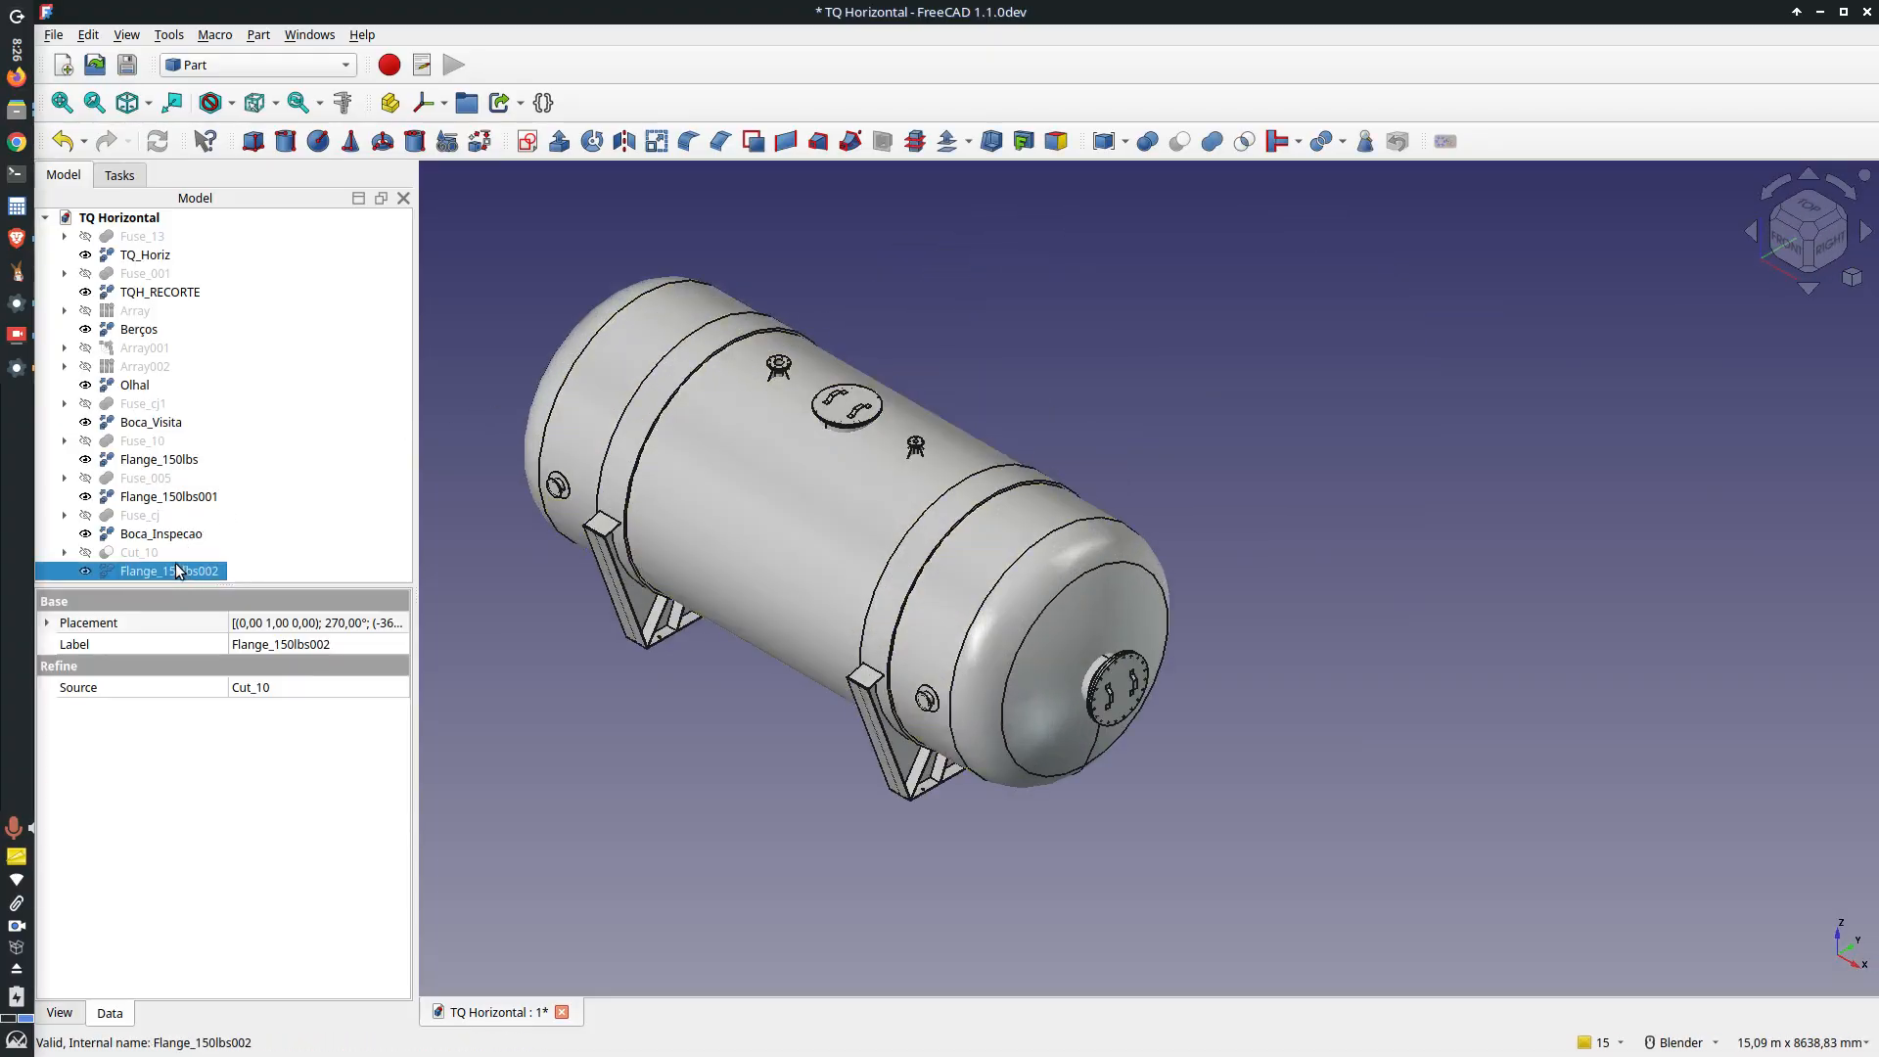
{"action": "left_click", "coordinate": [158, 535], "text": "ctrl"}
{"action": "left_click", "coordinate": [159, 498], "text": "ctrl"}
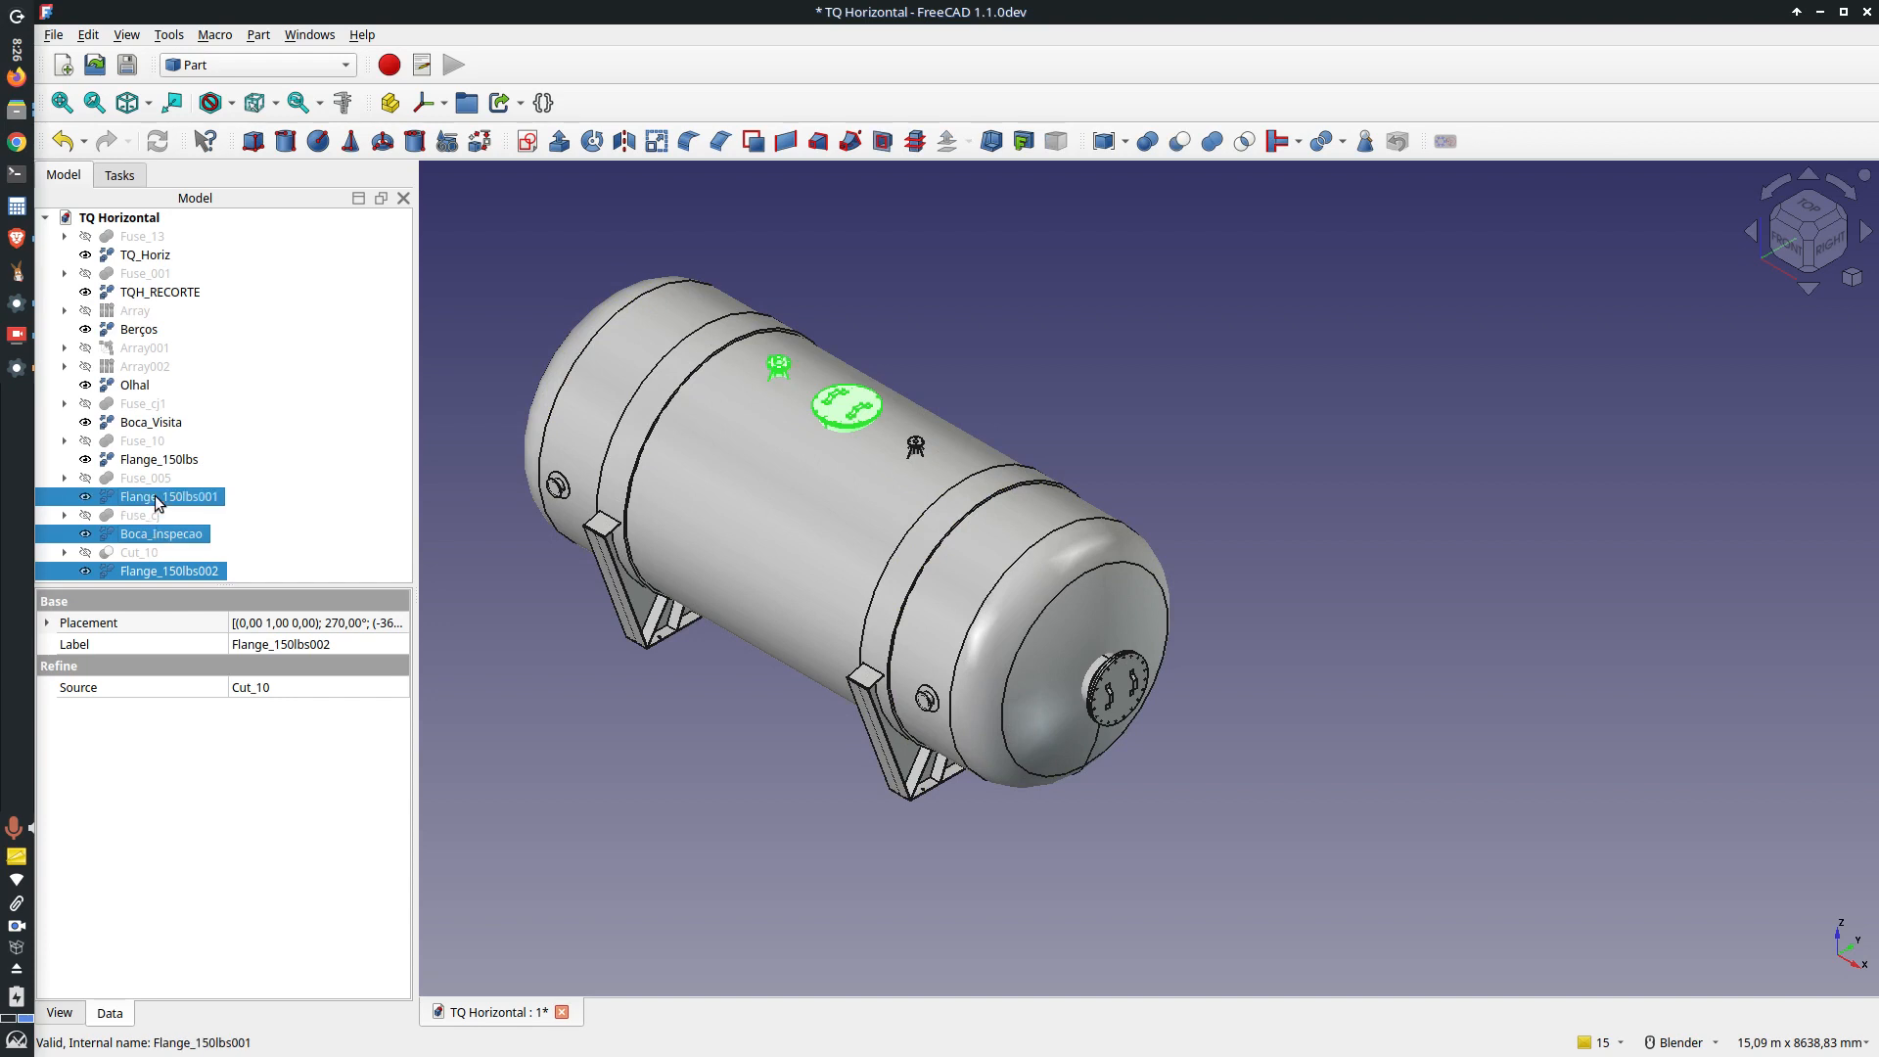
{"action": "left_click", "coordinate": [144, 462], "text": "ctrl"}
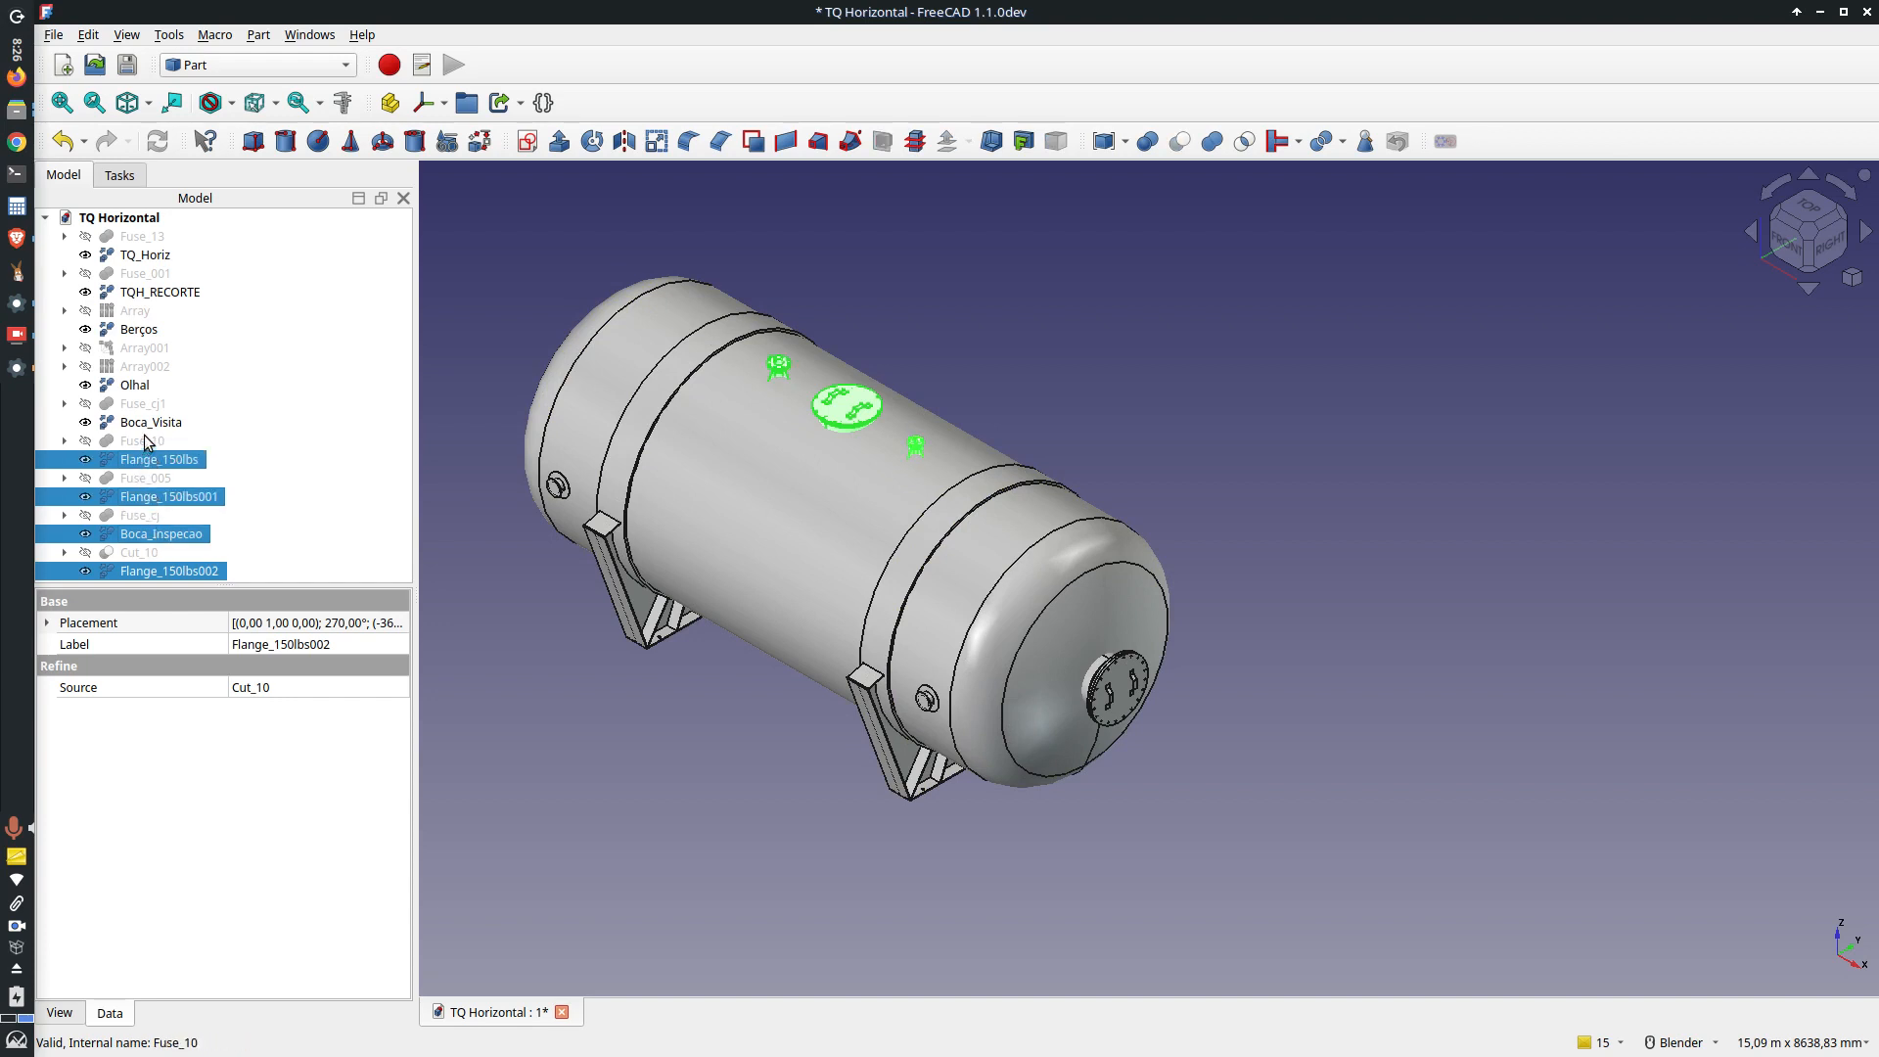
{"action": "left_click", "coordinate": [145, 422], "text": "ctrl"}
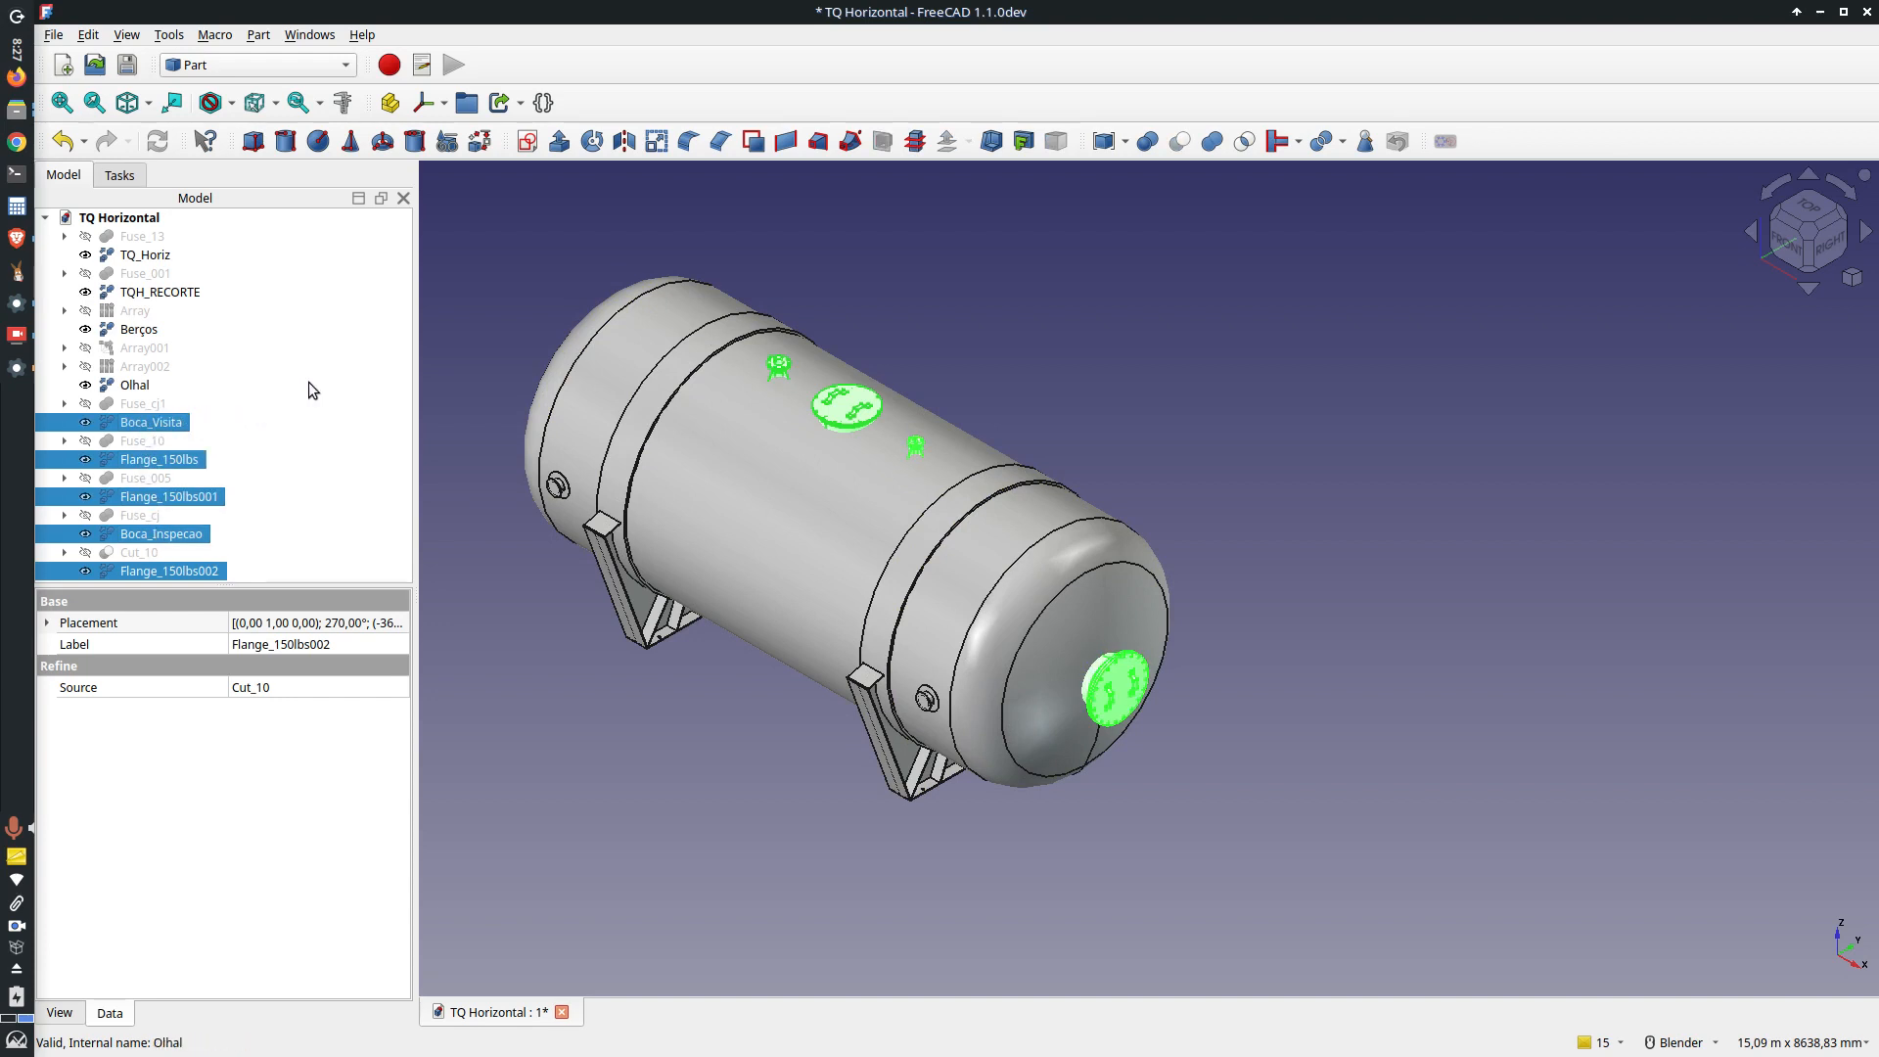
{"action": "left_click", "coordinate": [1103, 143]}
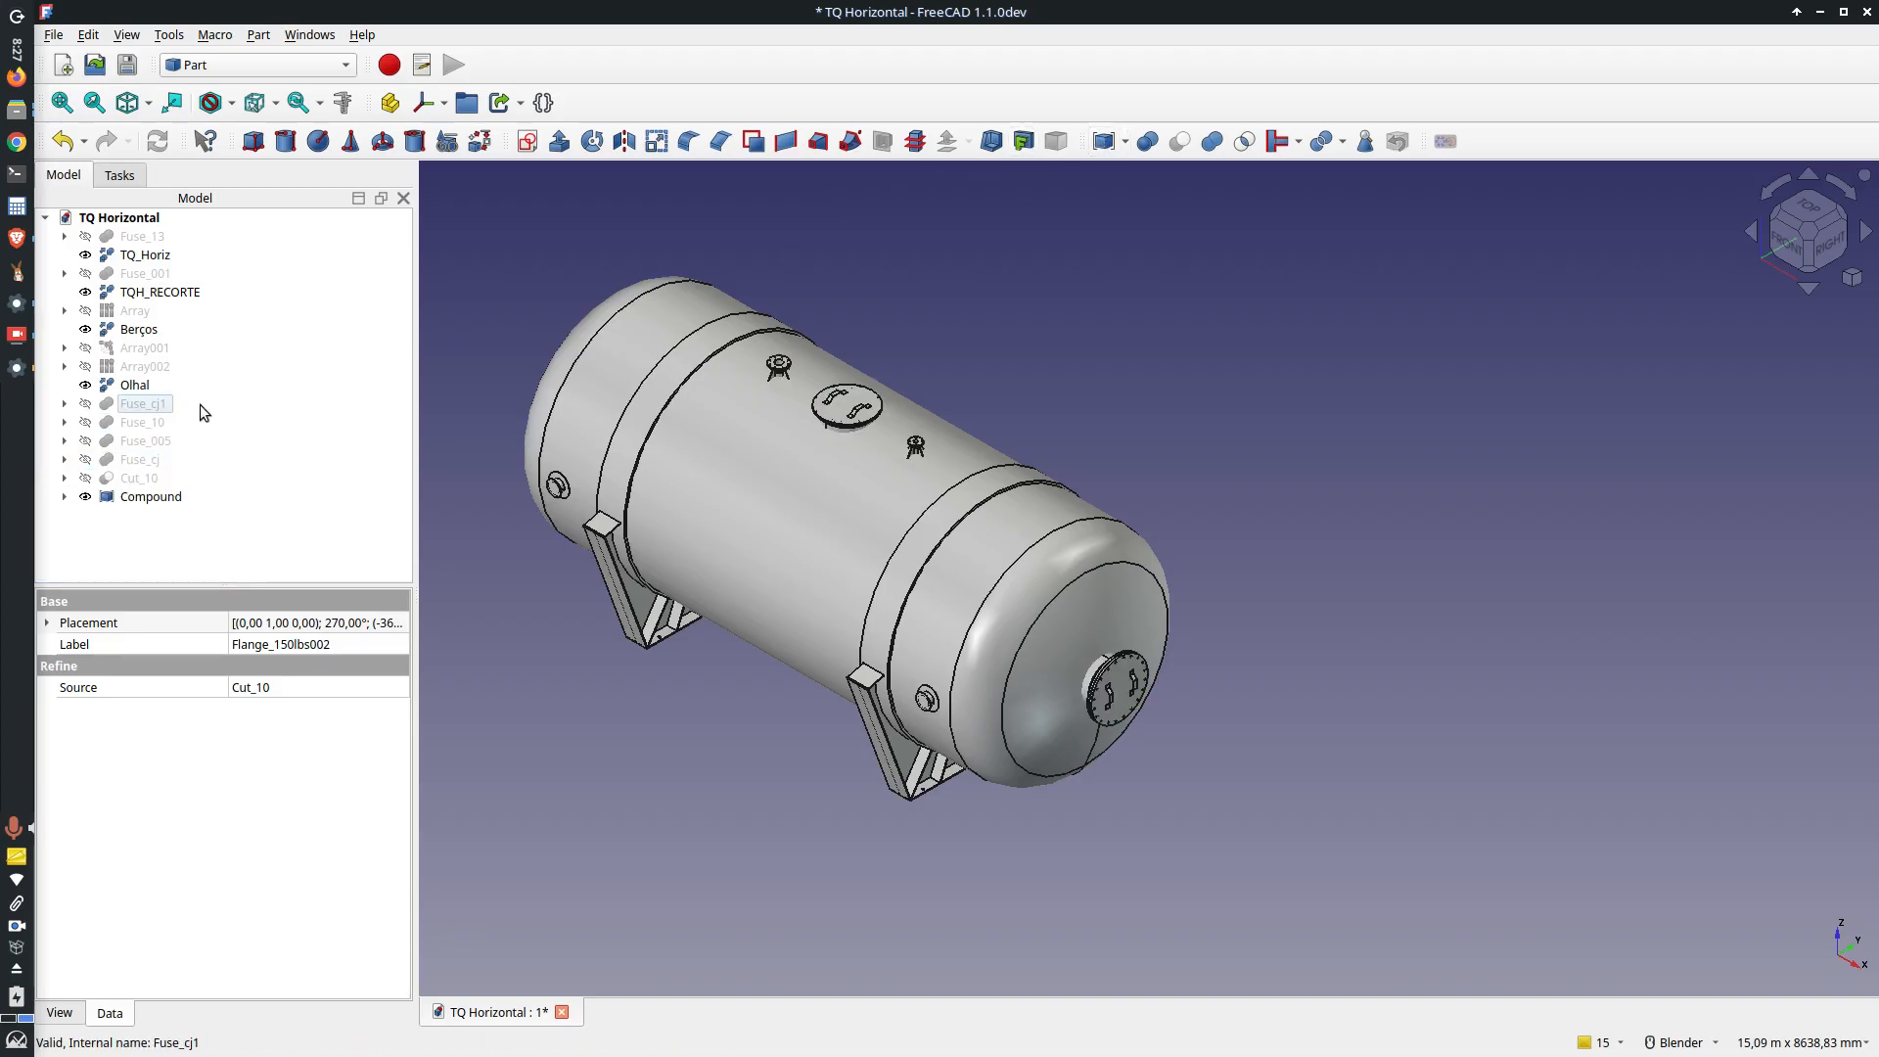
Step: Hide TQ_Horiz and cut the TQH_RECORTE body out of the fittings Compound
{"action": "left_click", "coordinate": [147, 257]}
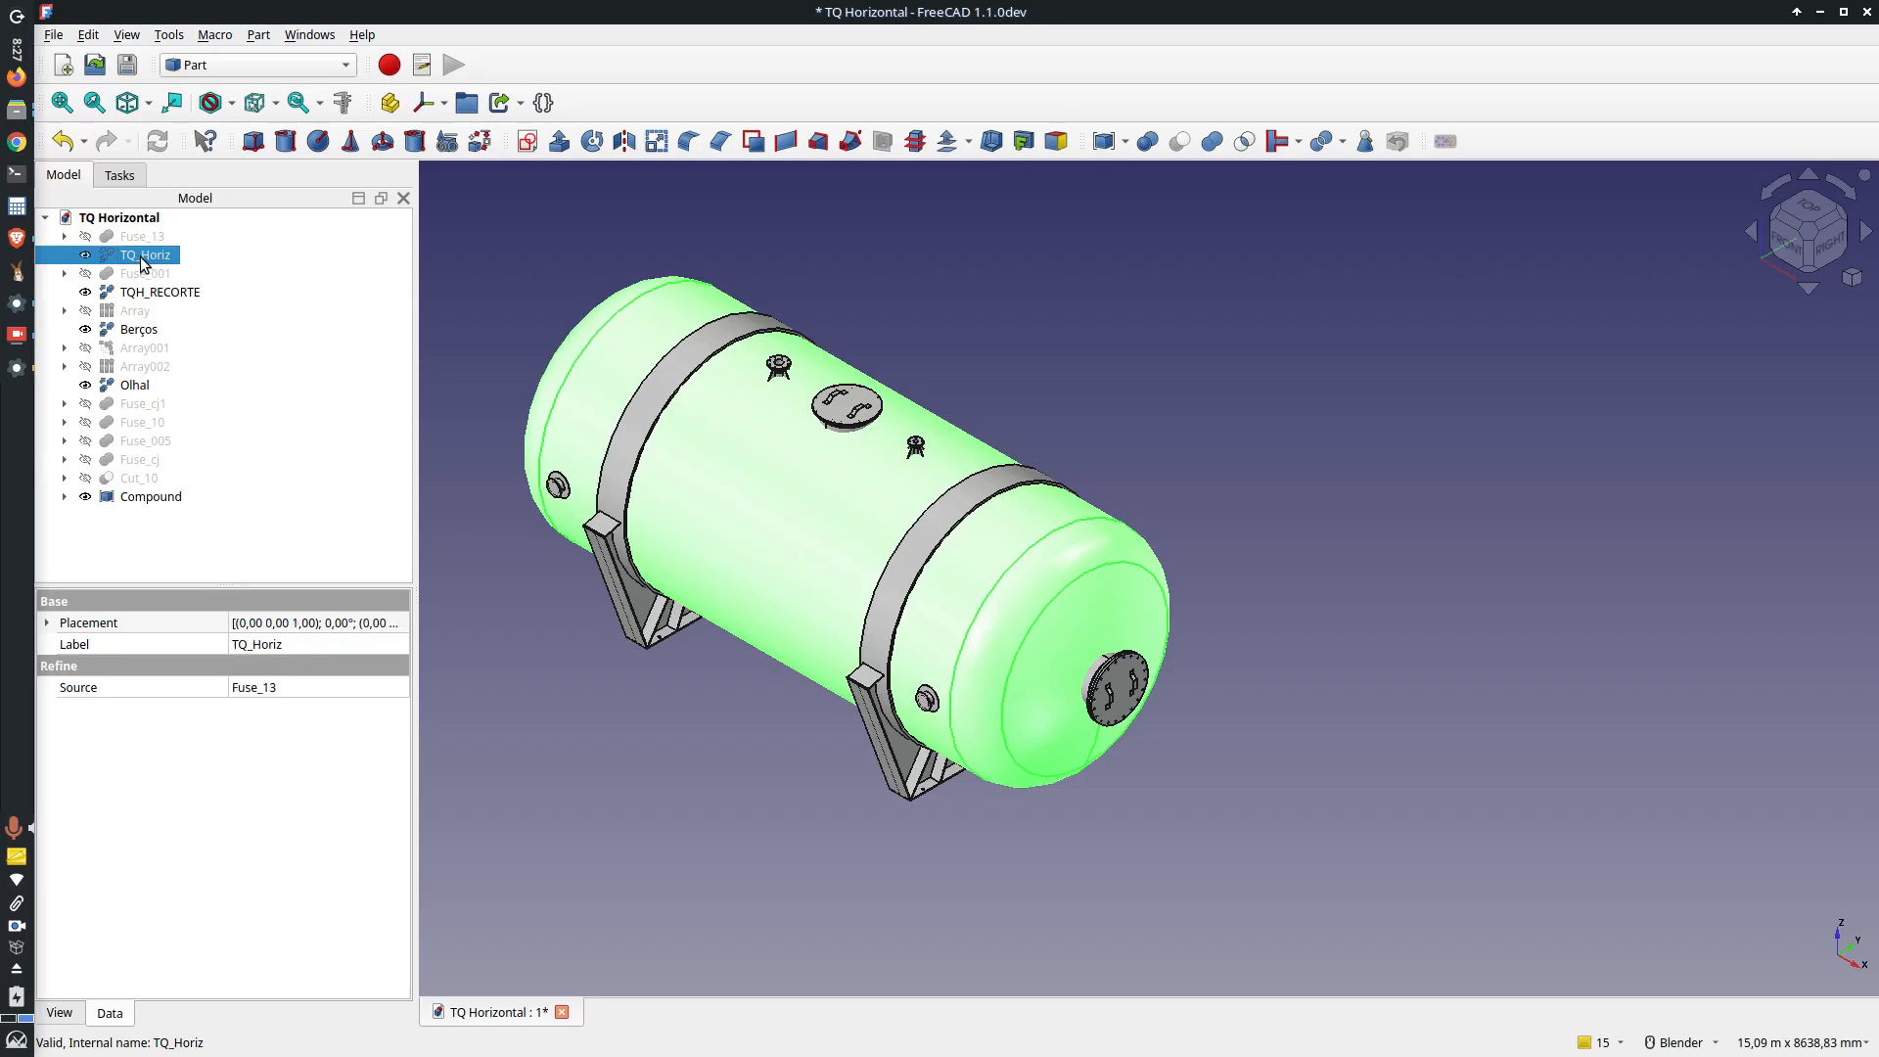
{"action": "key", "text": "space"}
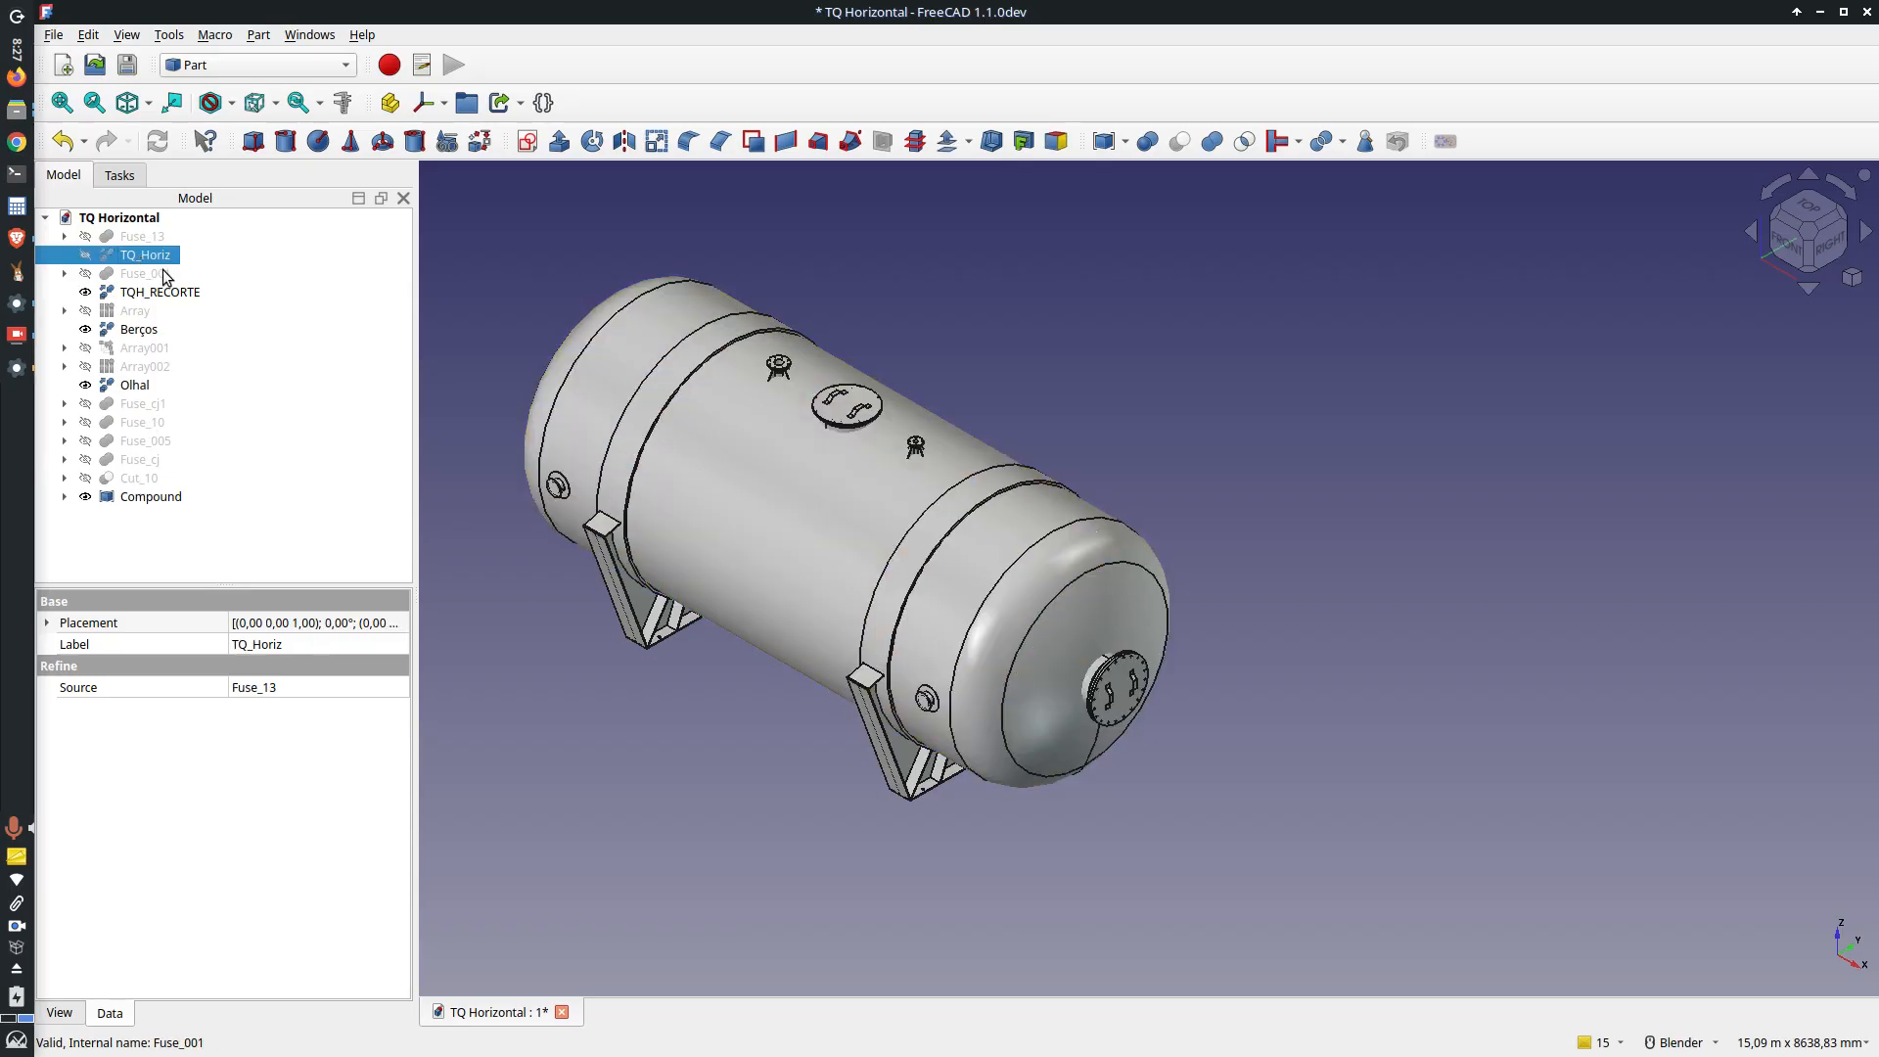
{"action": "left_click", "coordinate": [169, 291]}
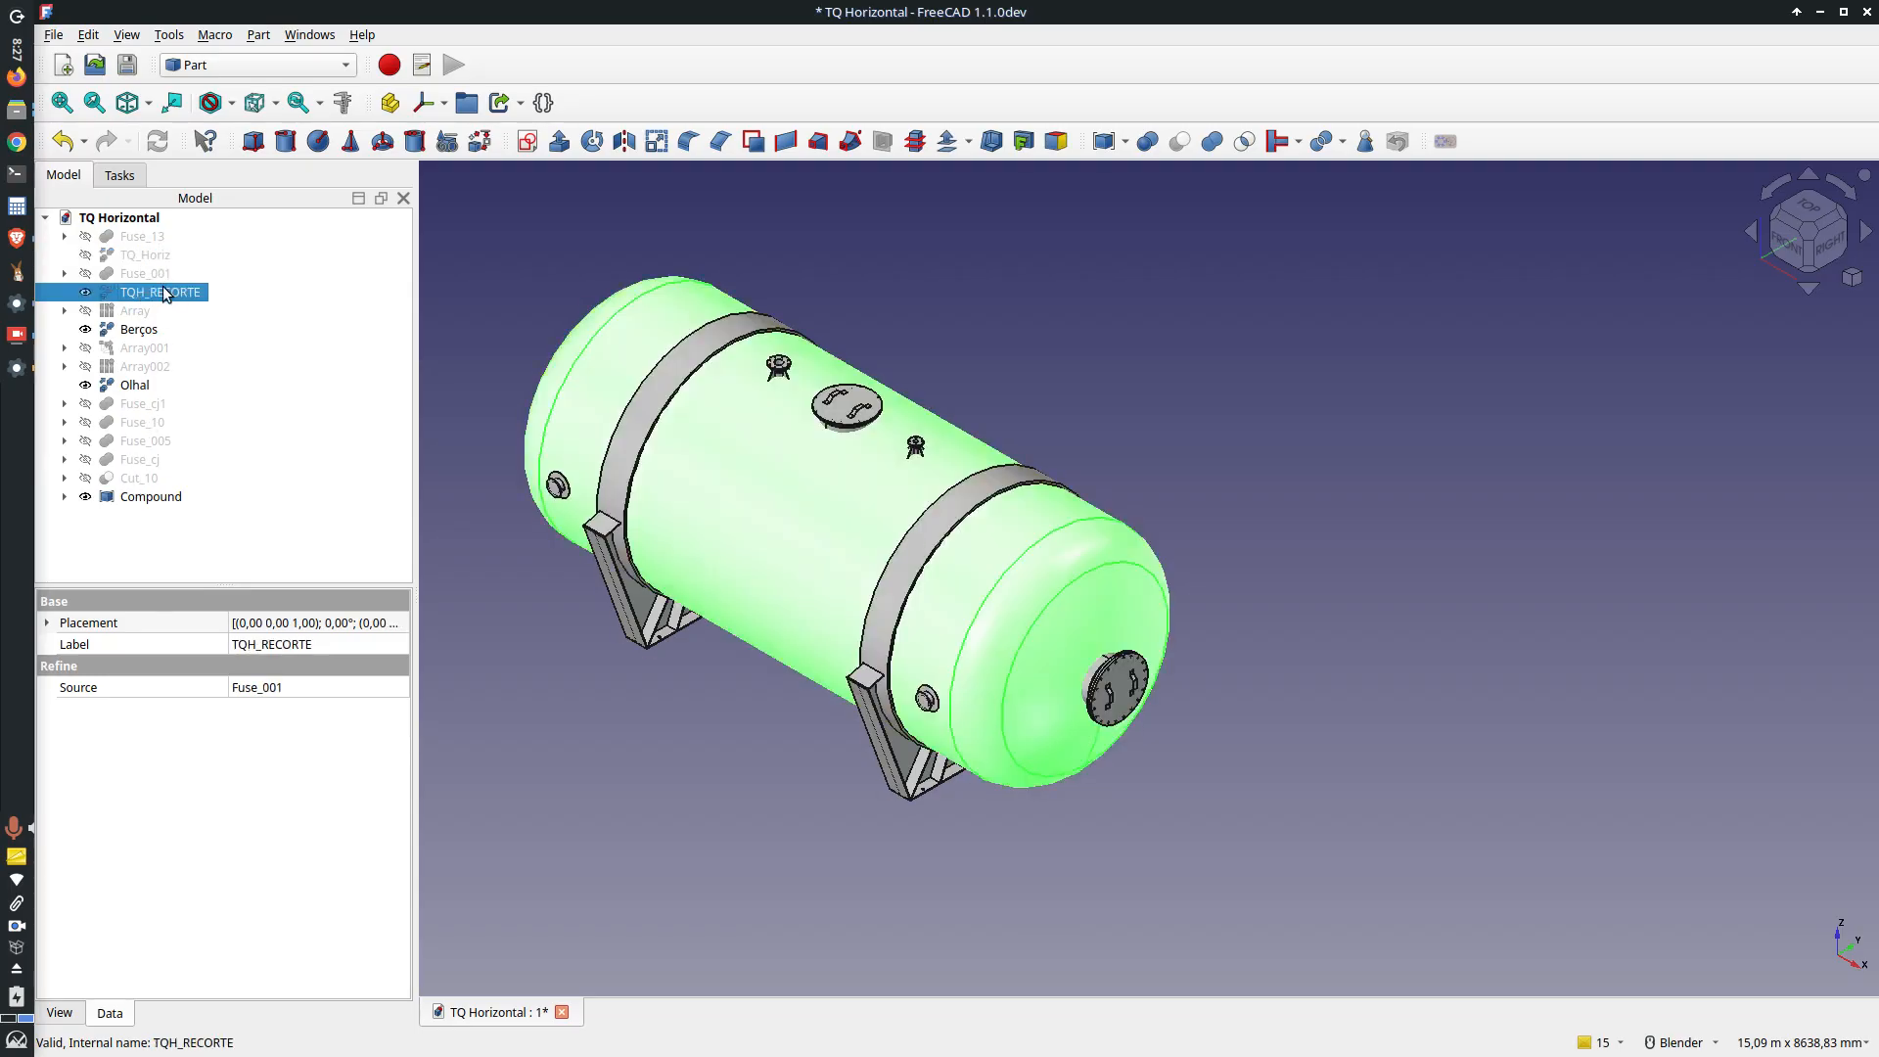
{"action": "left_click", "coordinate": [145, 497]}
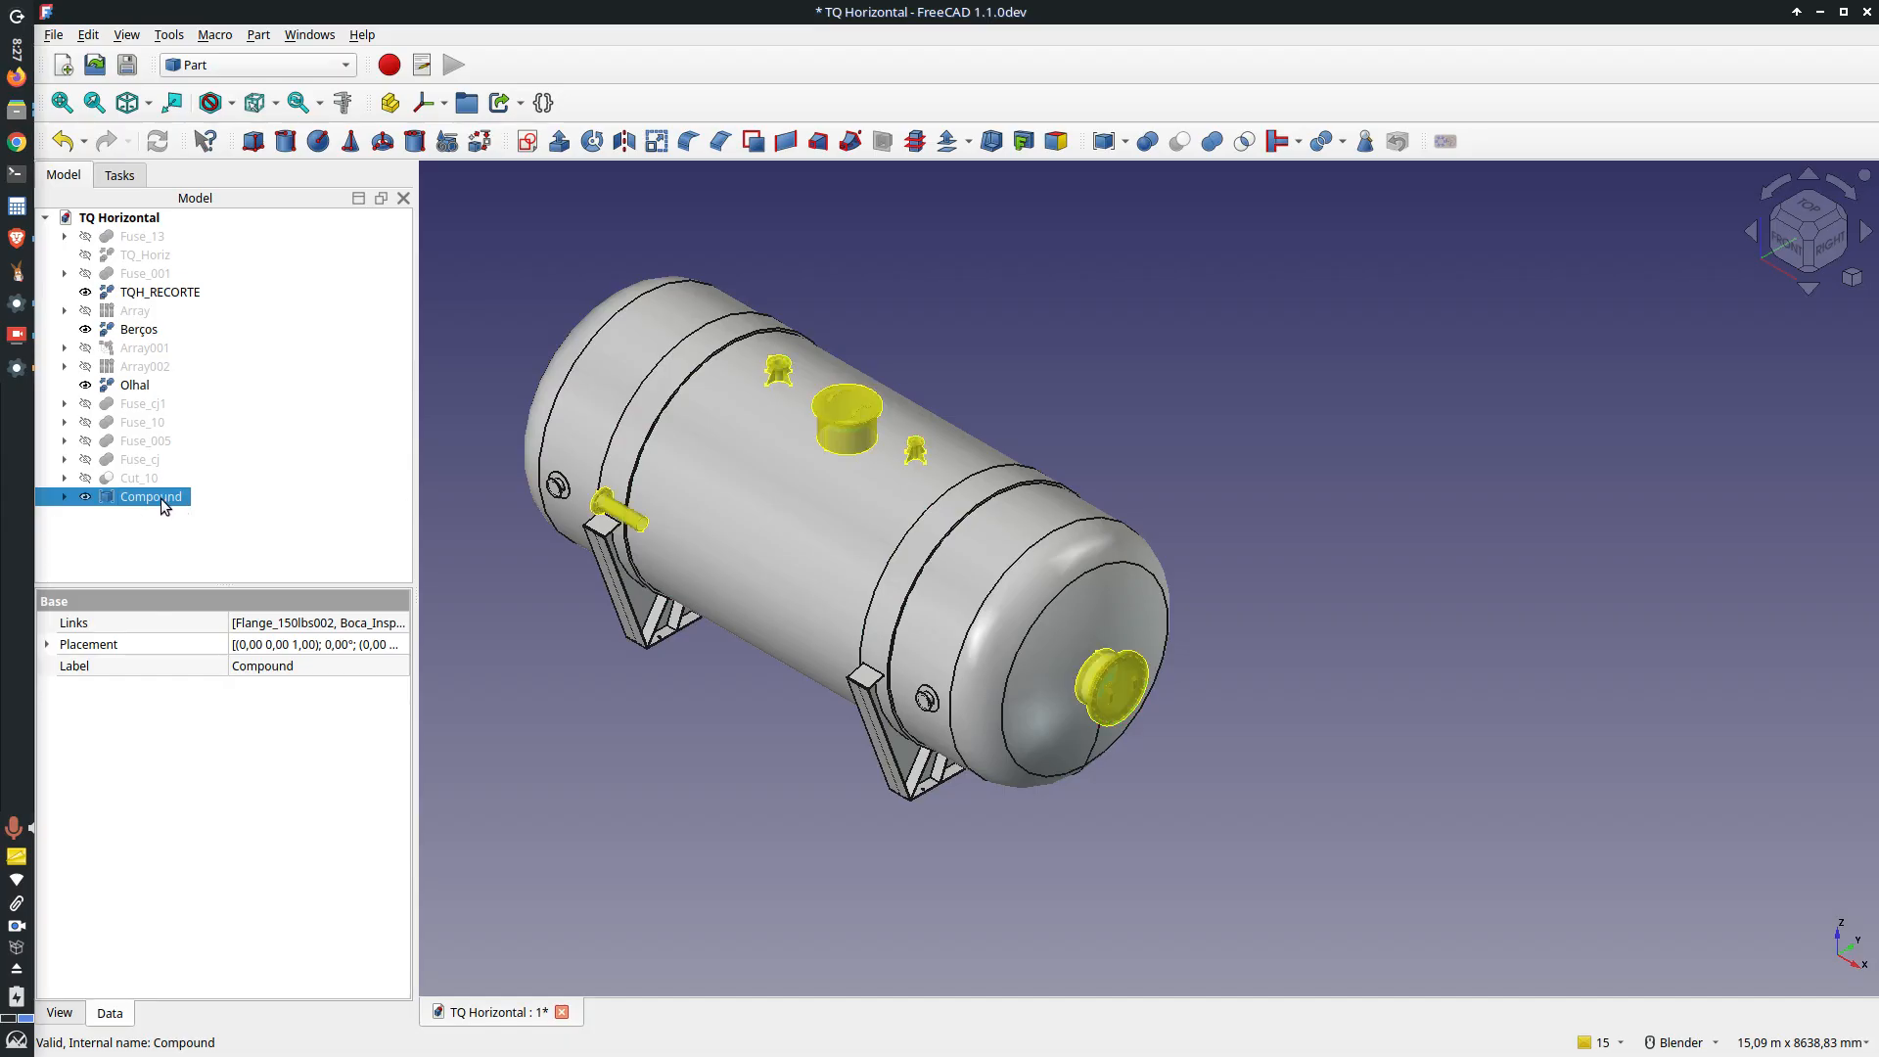
{"action": "left_click", "coordinate": [172, 291], "text": "ctrl"}
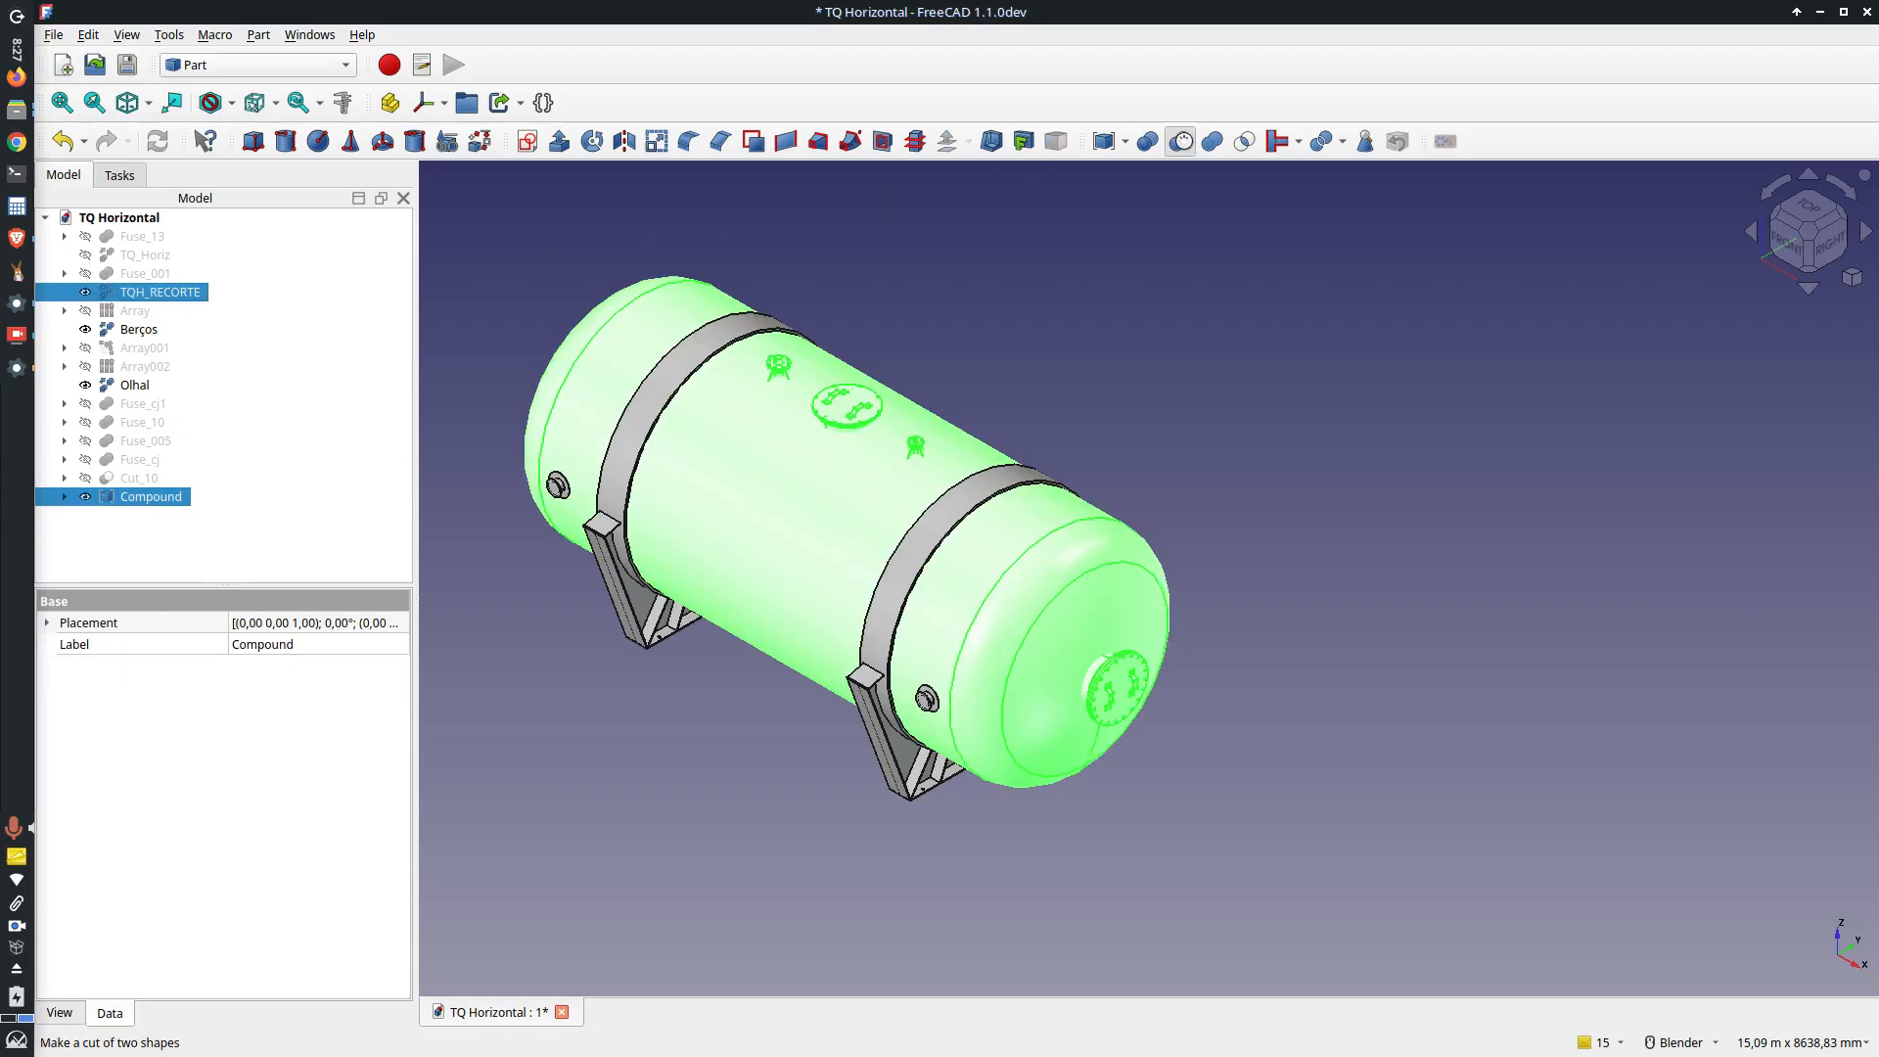
{"action": "left_click", "coordinate": [1180, 141]}
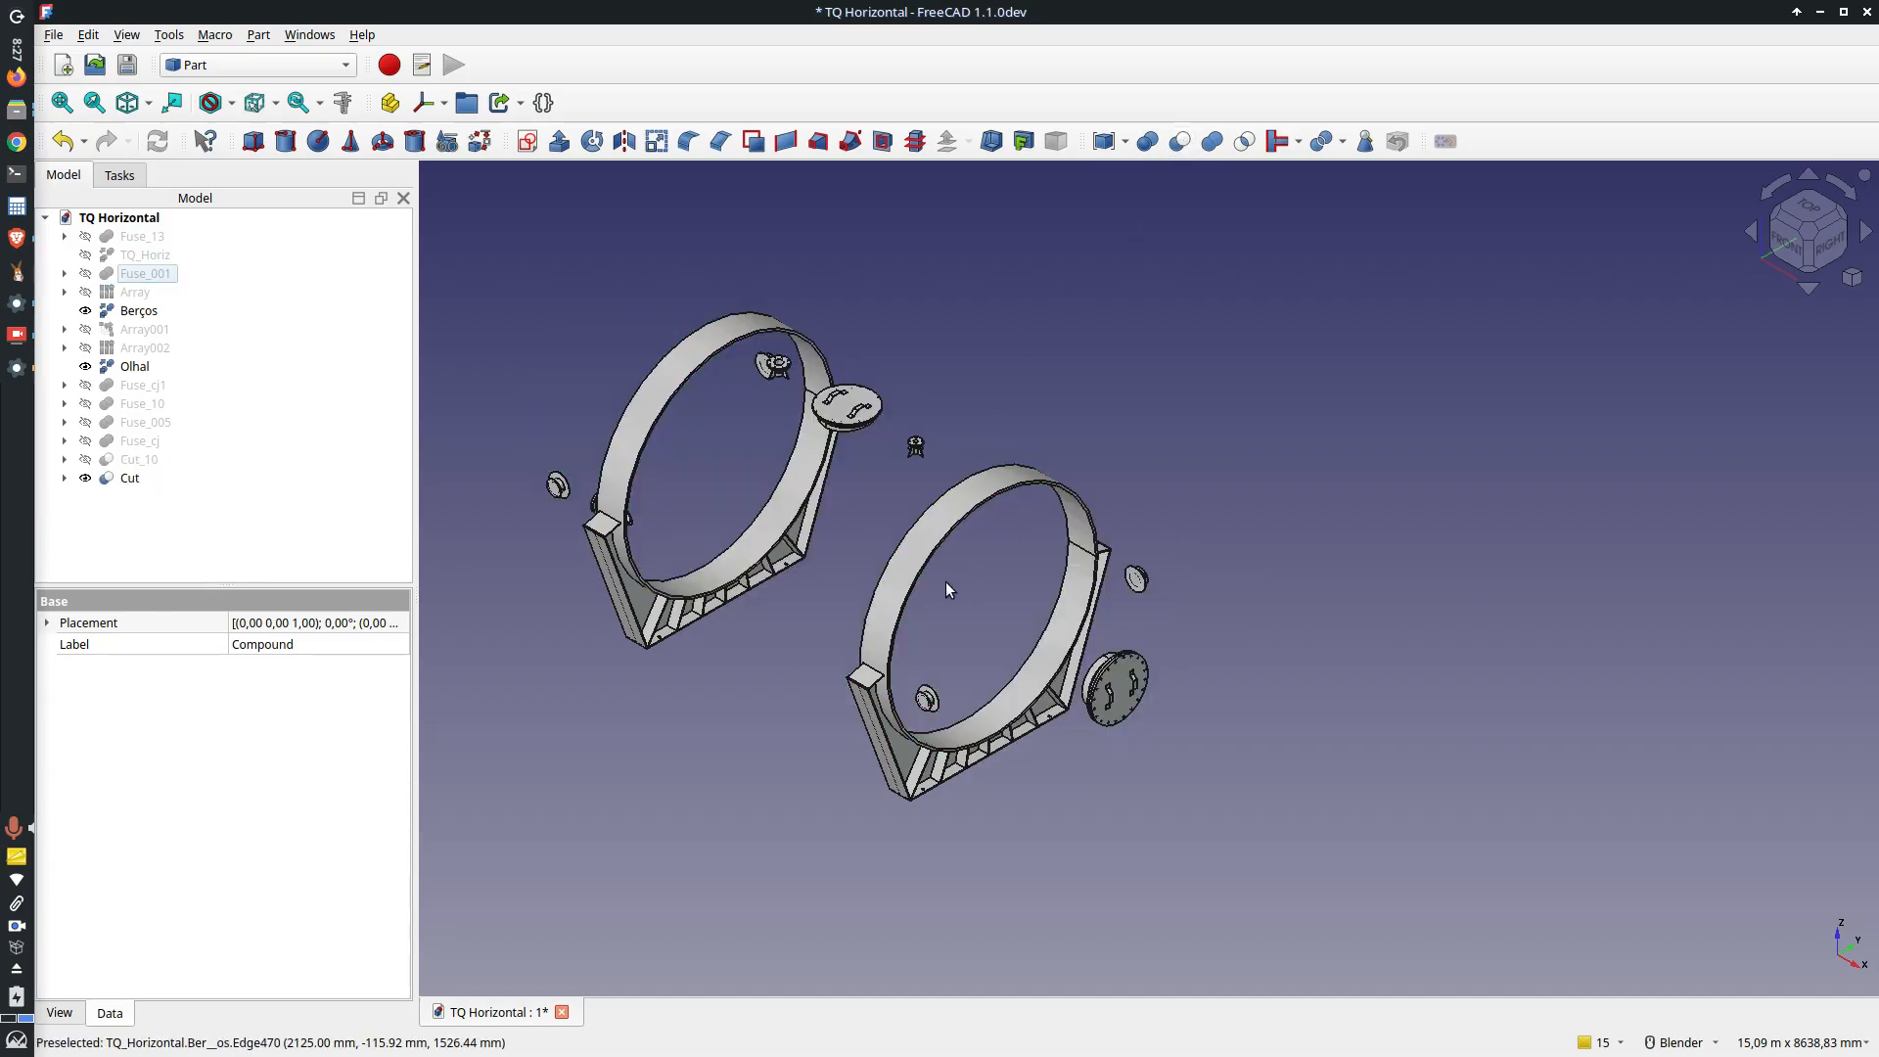
Step: Make the TQ_Horiz tank body visible together with the cut fittings
{"action": "middle_click_drag", "start_coordinate": [944, 536], "coordinate": [1088, 407]}
{"action": "key", "text": "0"}
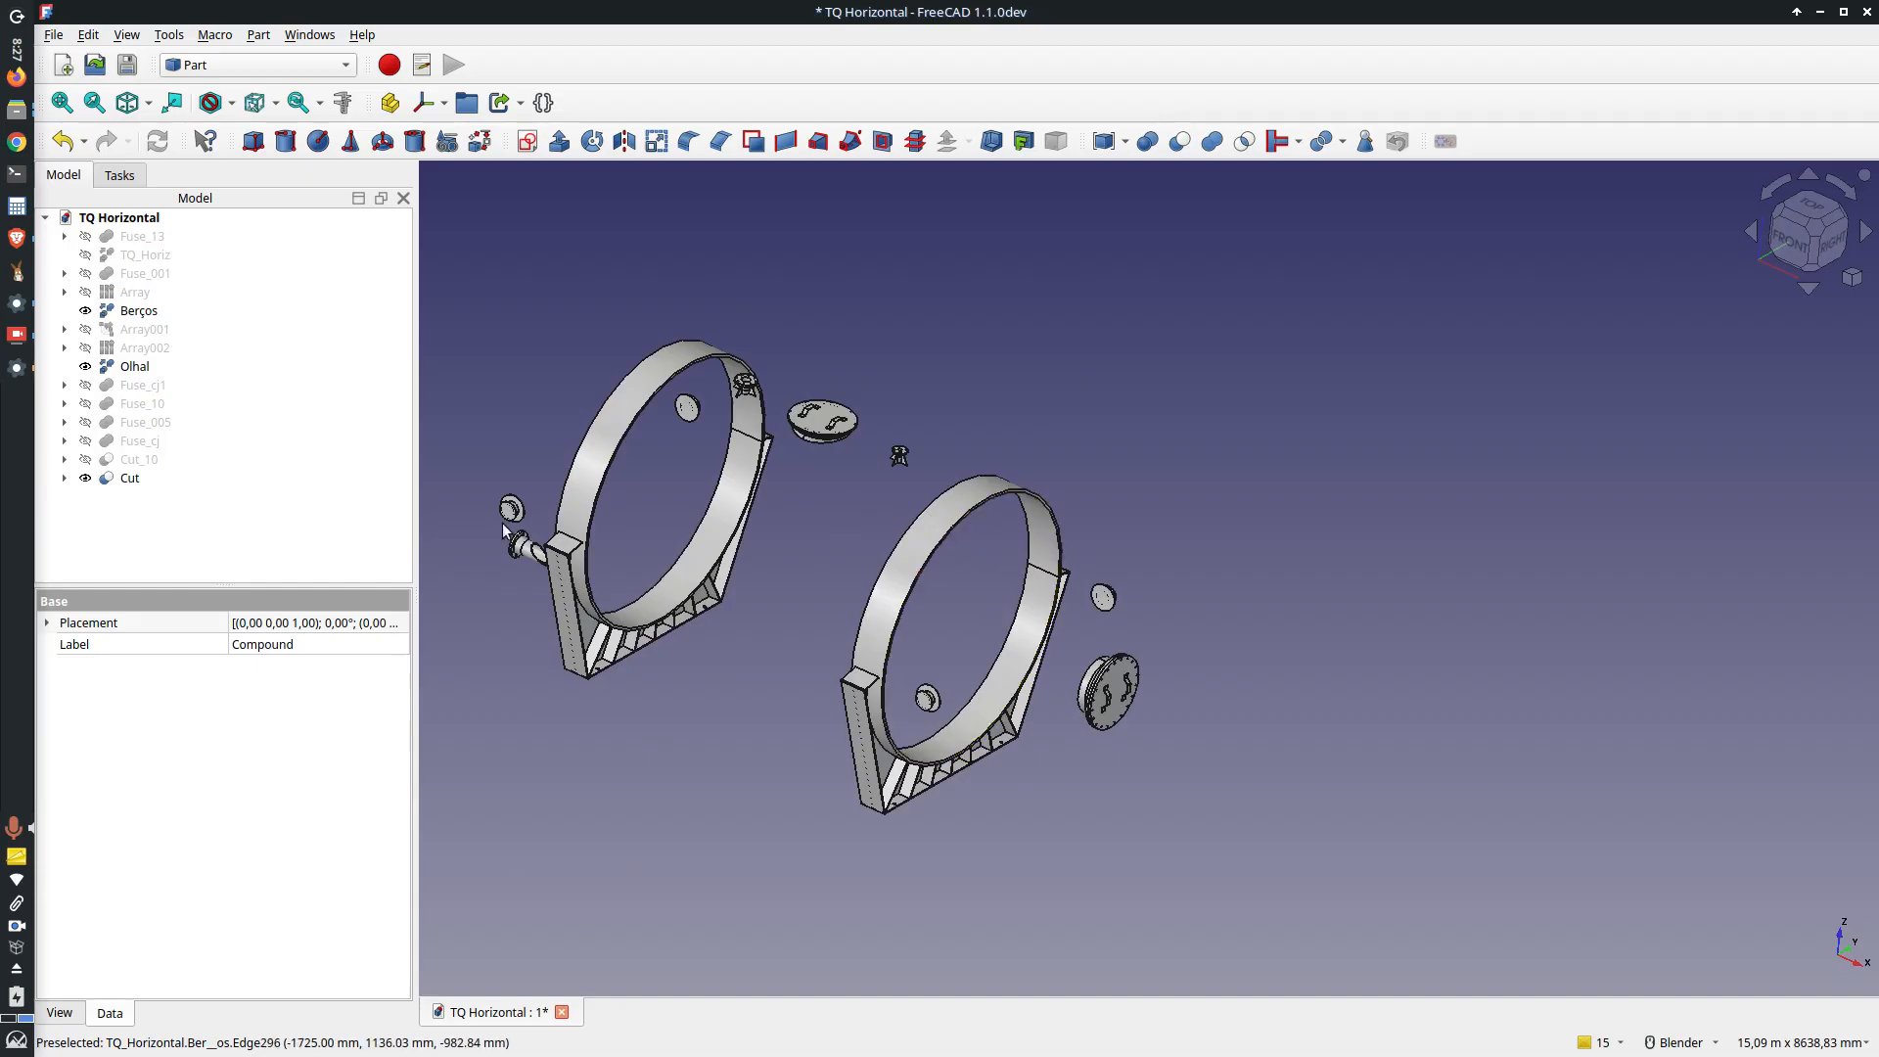
{"action": "left_click", "coordinate": [132, 256]}
{"action": "key", "text": "space"}
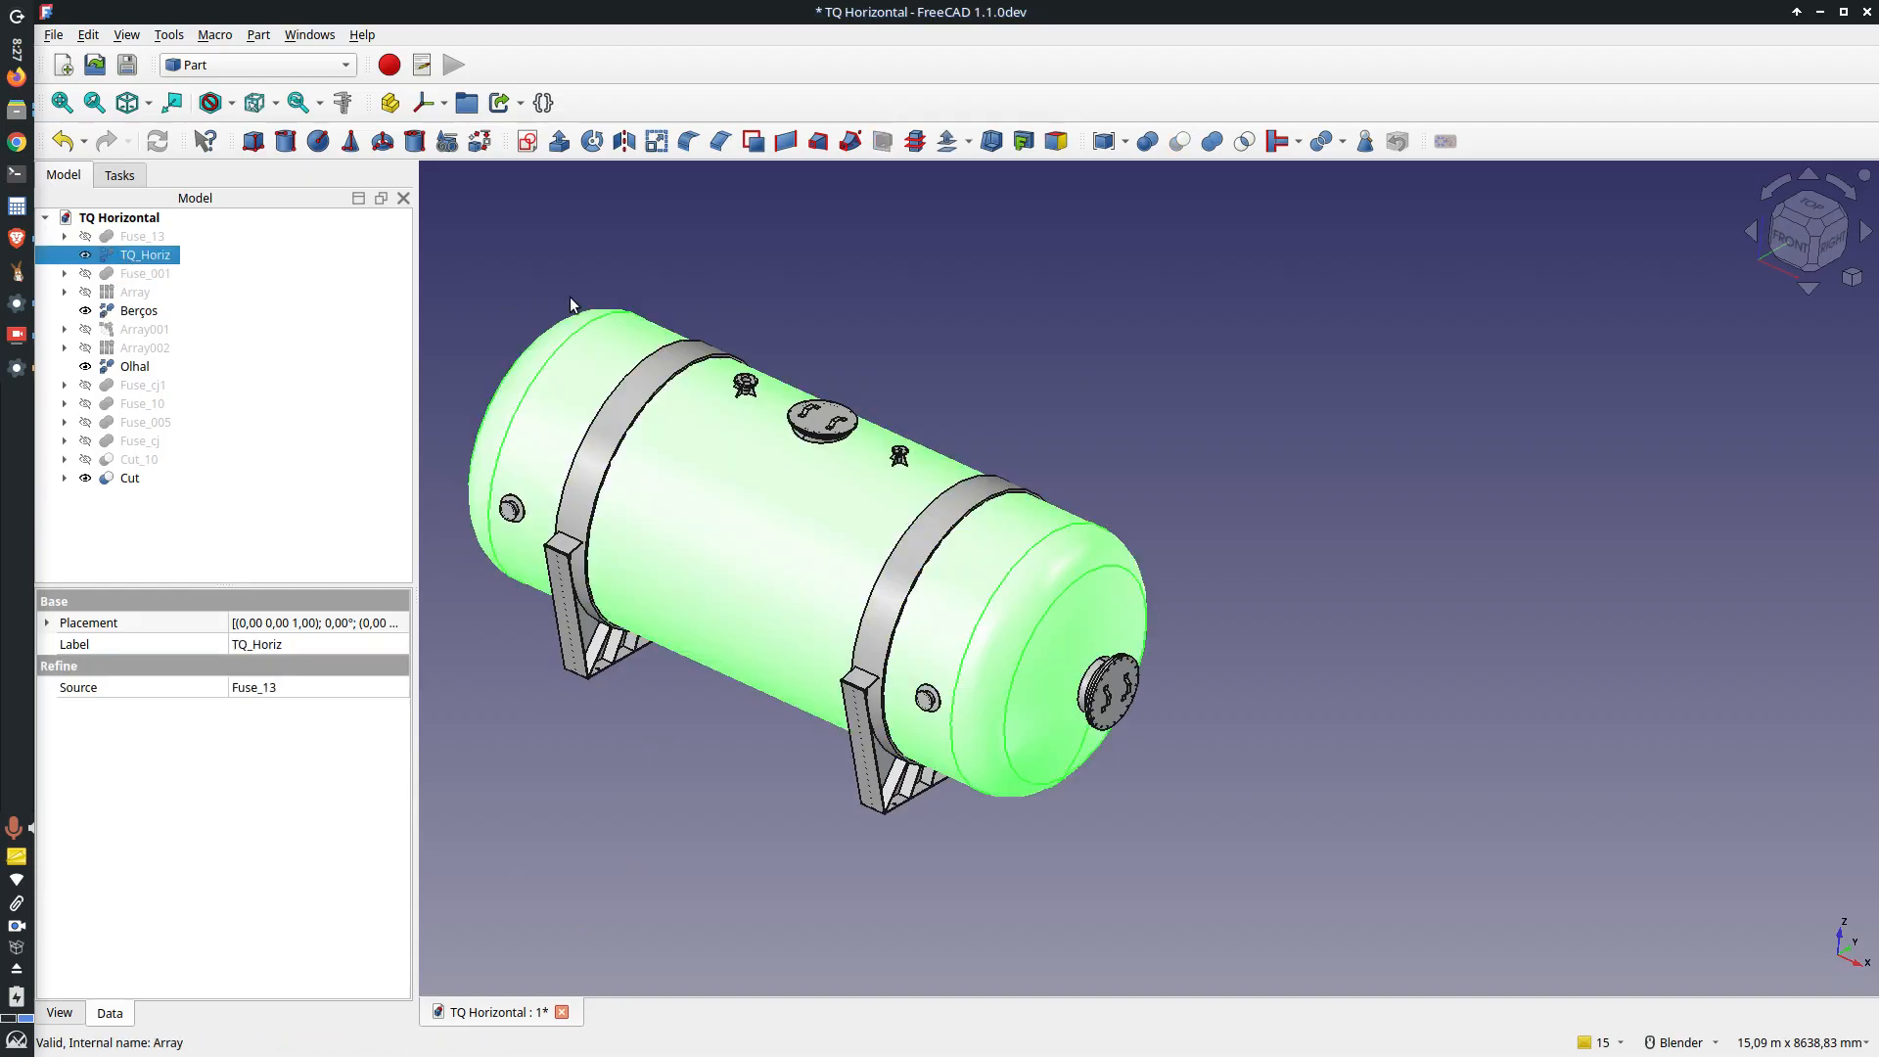
Step: Make a compound of TQ_Horiz, Berços, Olhal and Cut
{"action": "scroll", "coordinate": [988, 397], "scroll_direction": "down", "scroll_amount": 3}
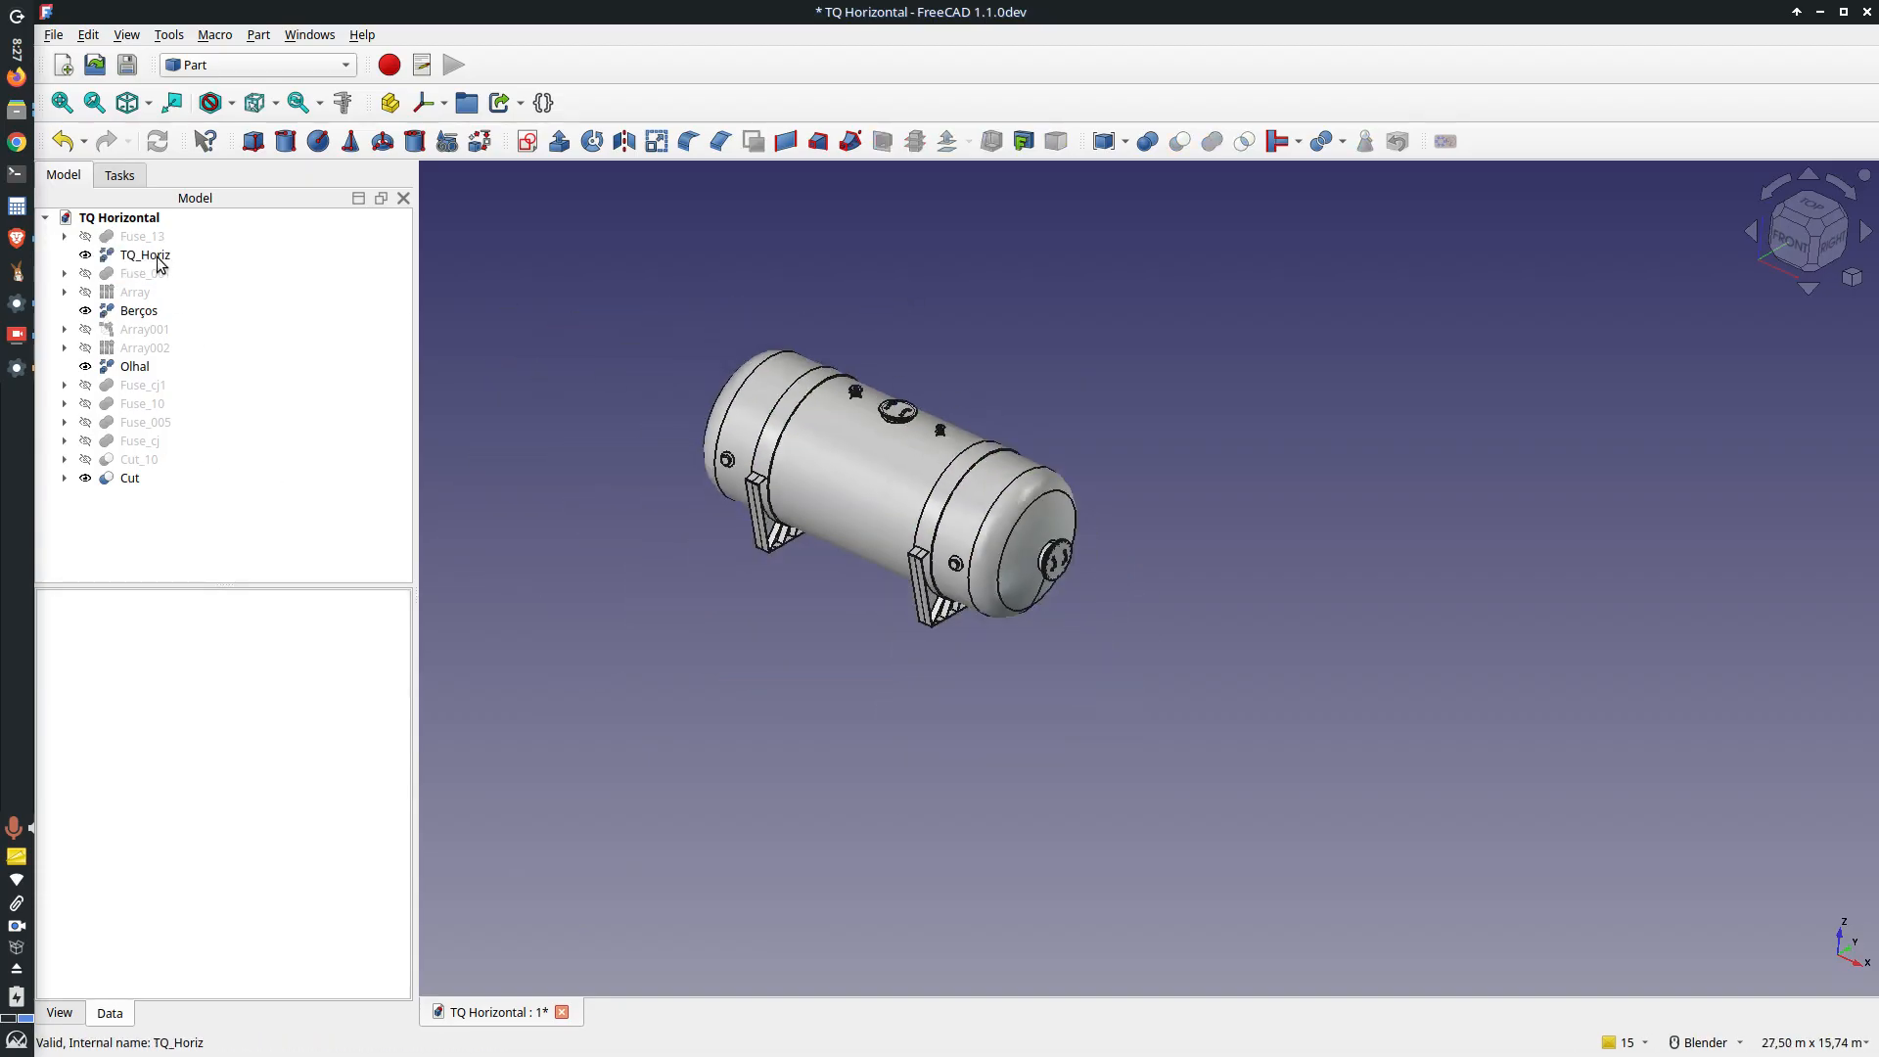
{"action": "left_click", "coordinate": [145, 256]}
{"action": "left_click", "coordinate": [140, 311], "text": "ctrl"}
{"action": "left_click", "coordinate": [137, 367], "text": "ctrl"}
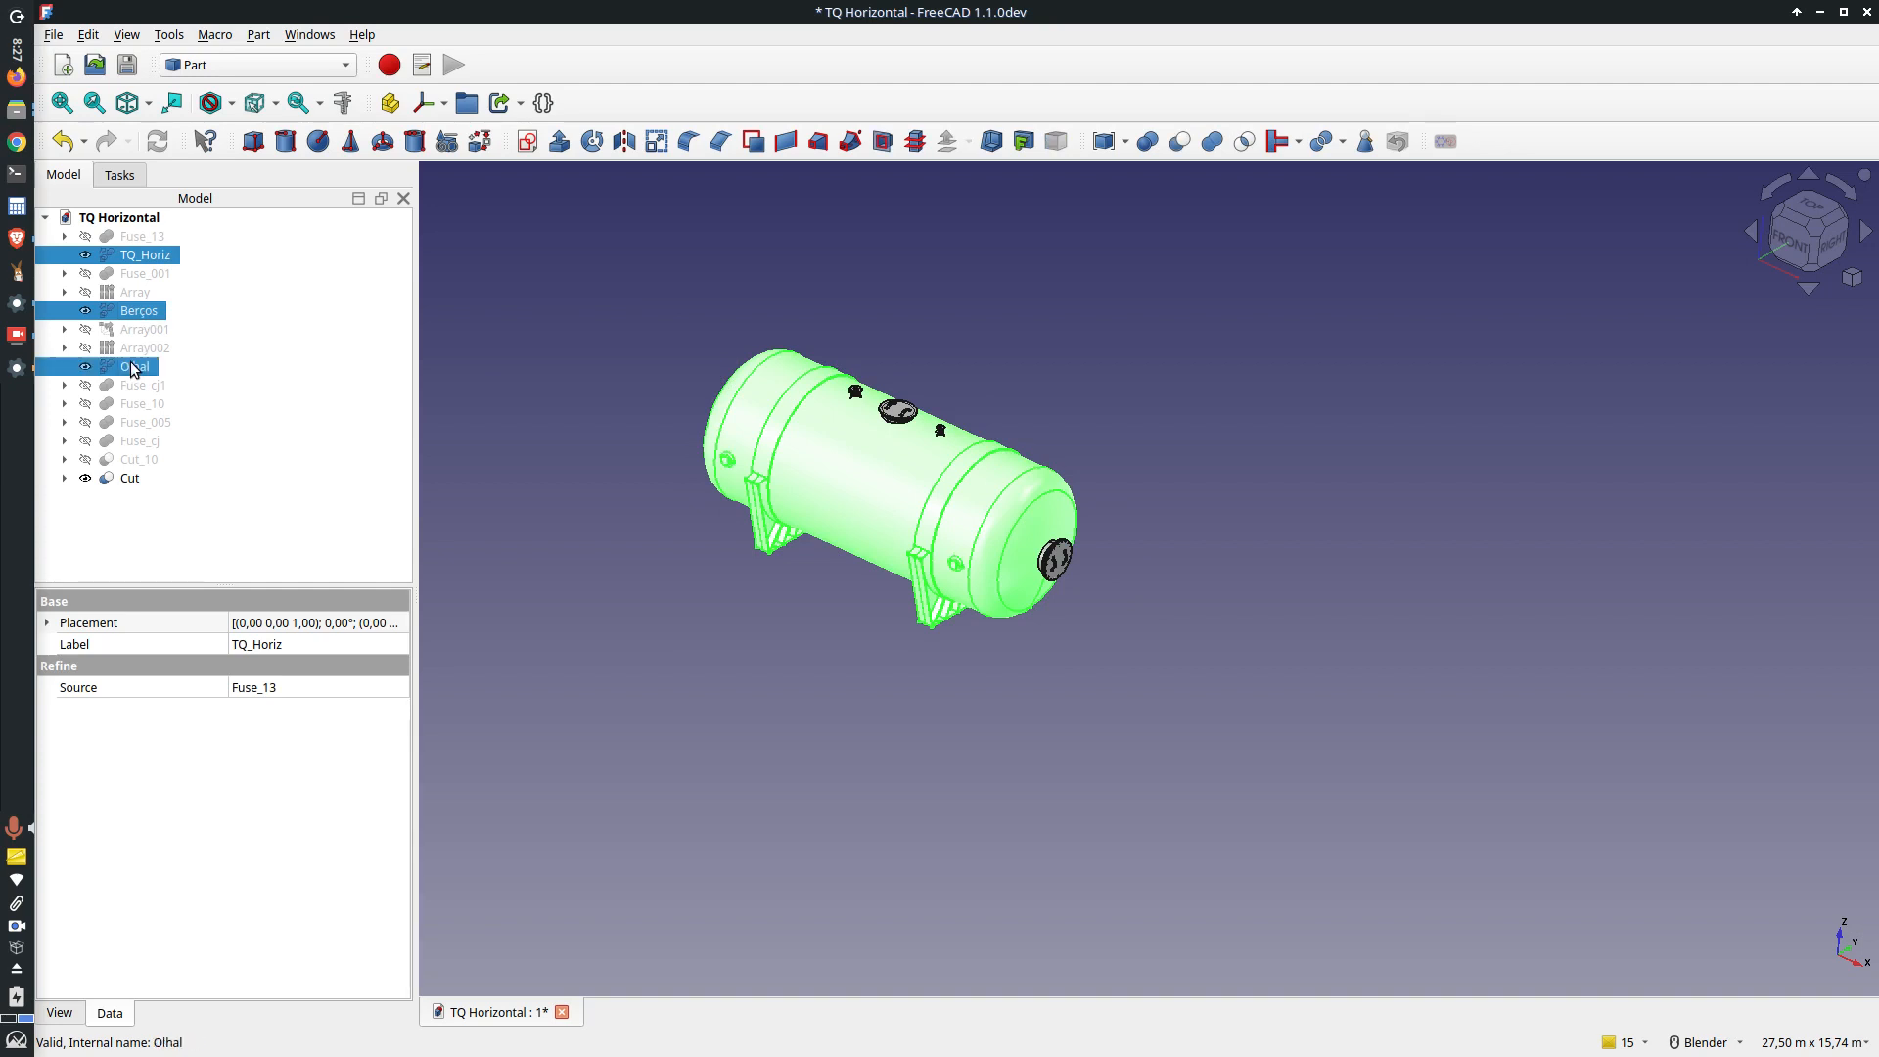
{"action": "left_click", "coordinate": [130, 478], "text": "ctrl"}
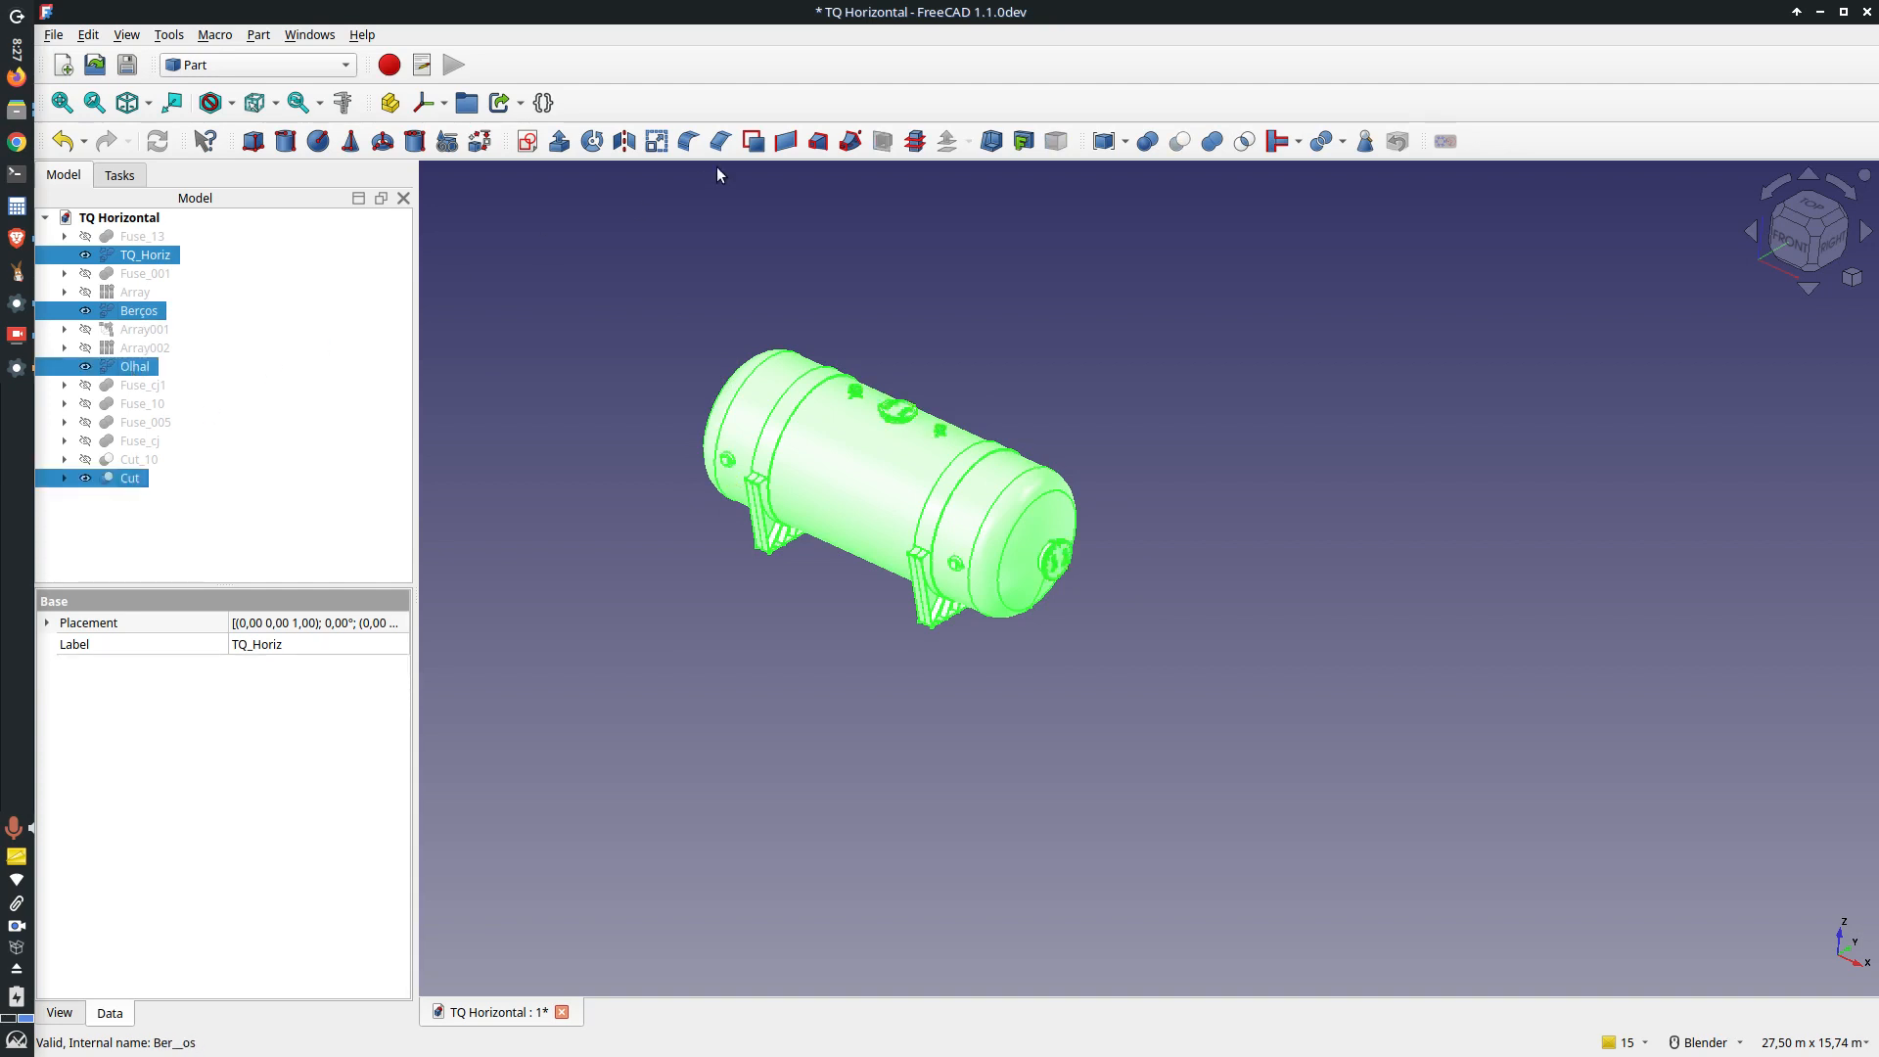
{"action": "left_click", "coordinate": [1100, 147]}
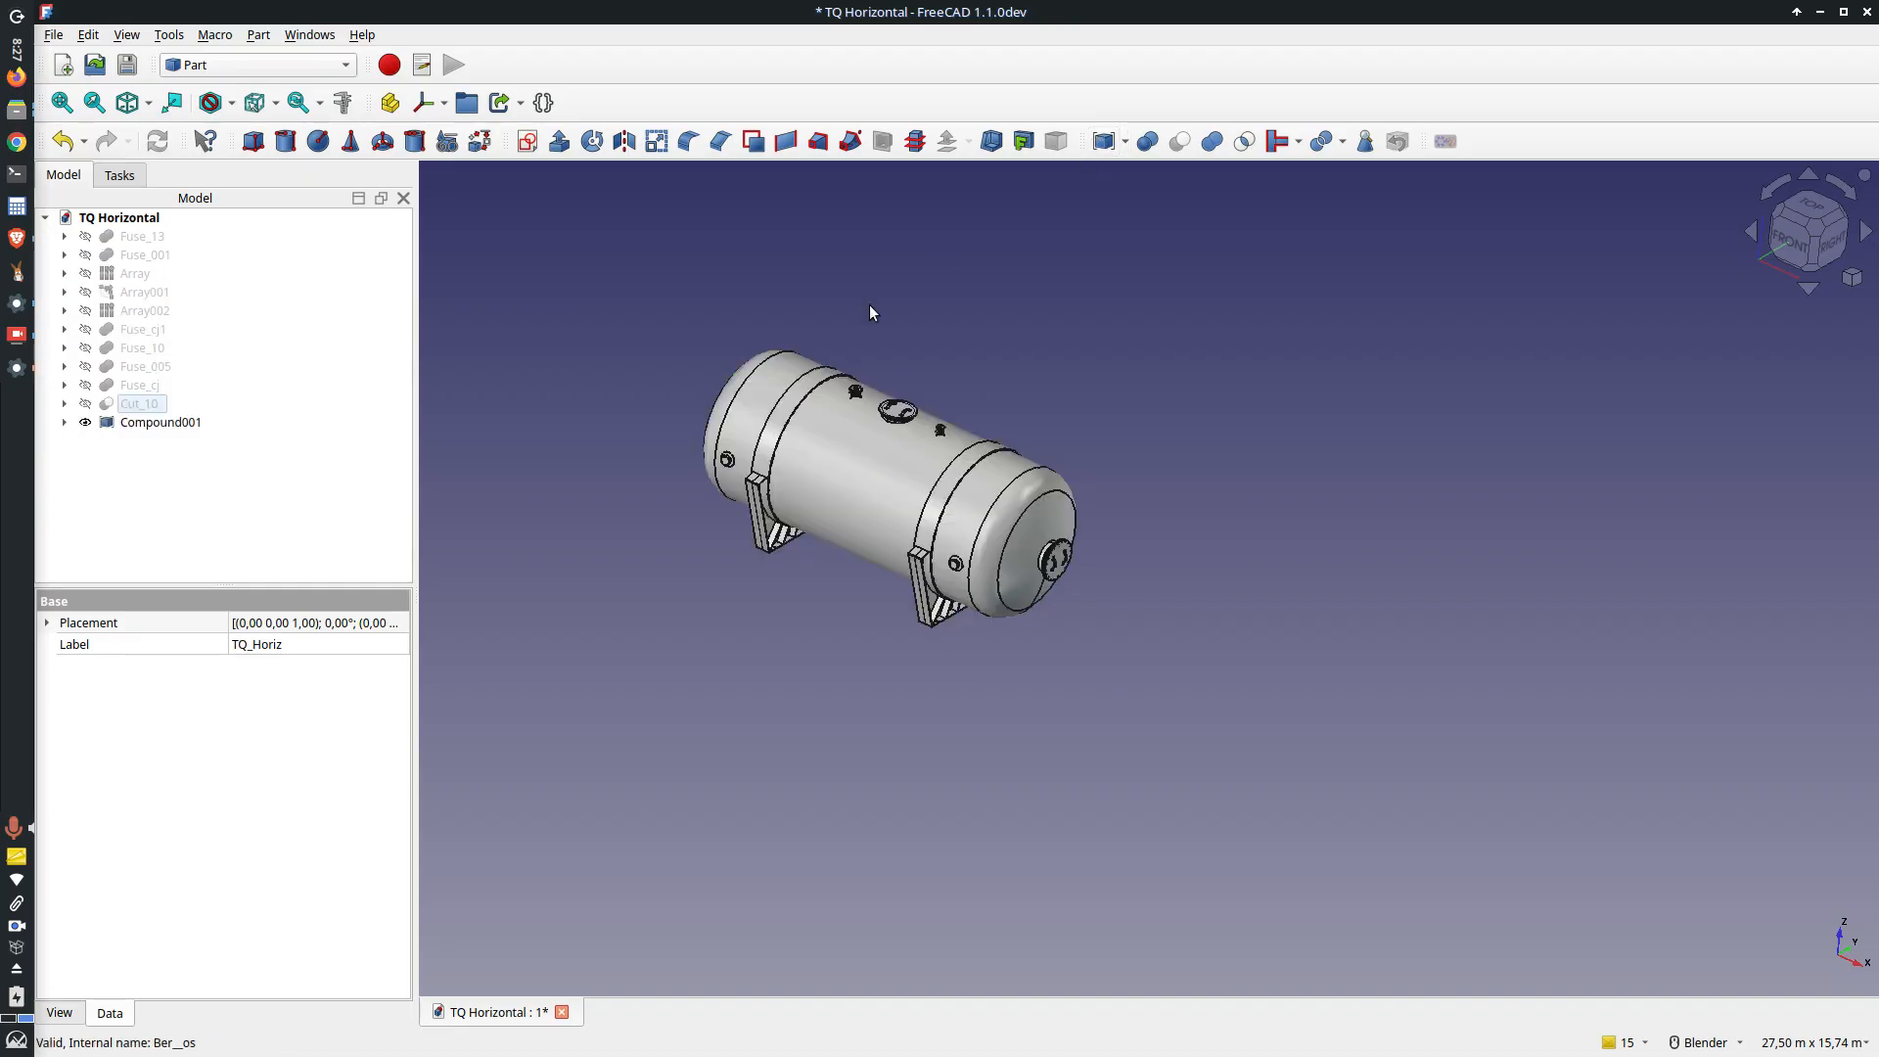
Step: Rename the compound of the complete tank to TQH_CJ
{"action": "scroll", "coordinate": [679, 399], "scroll_direction": "down", "scroll_amount": 1}
{"action": "scroll", "coordinate": [741, 404], "scroll_direction": "up", "scroll_amount": 5}
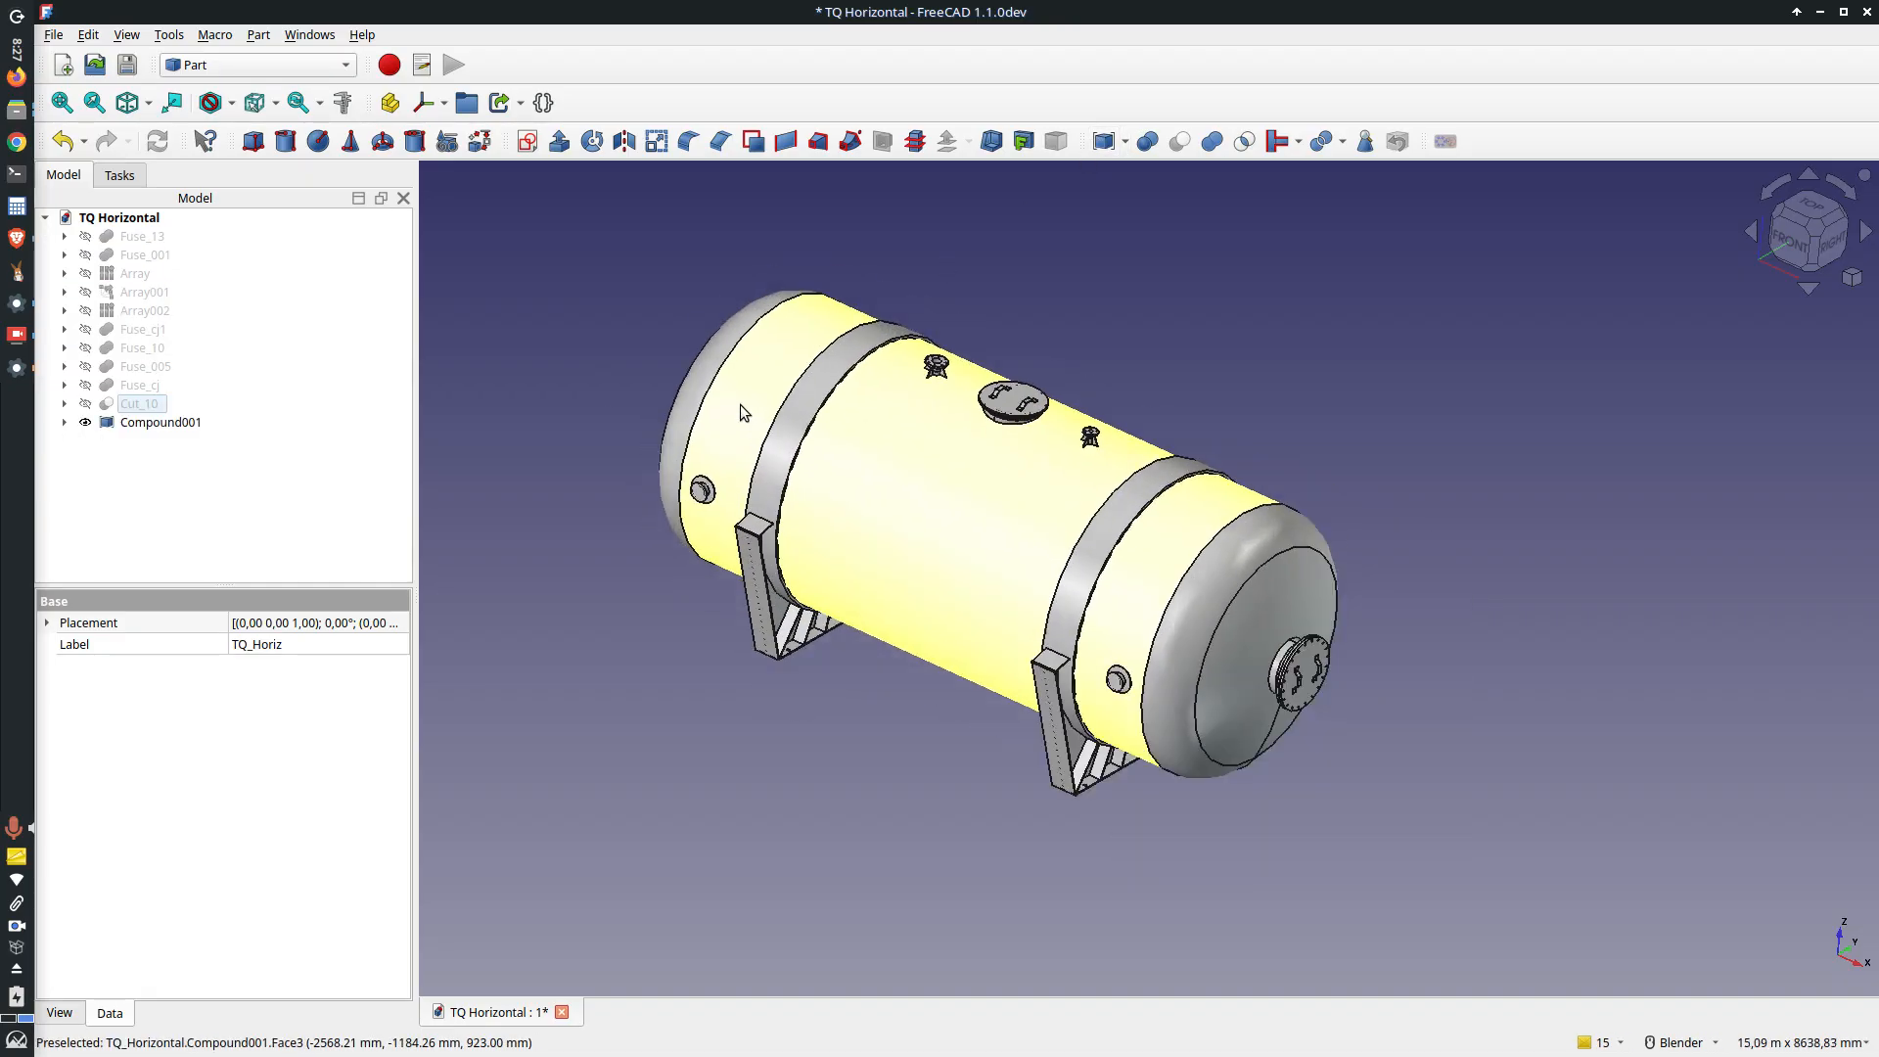
{"action": "left_click", "coordinate": [566, 400]}
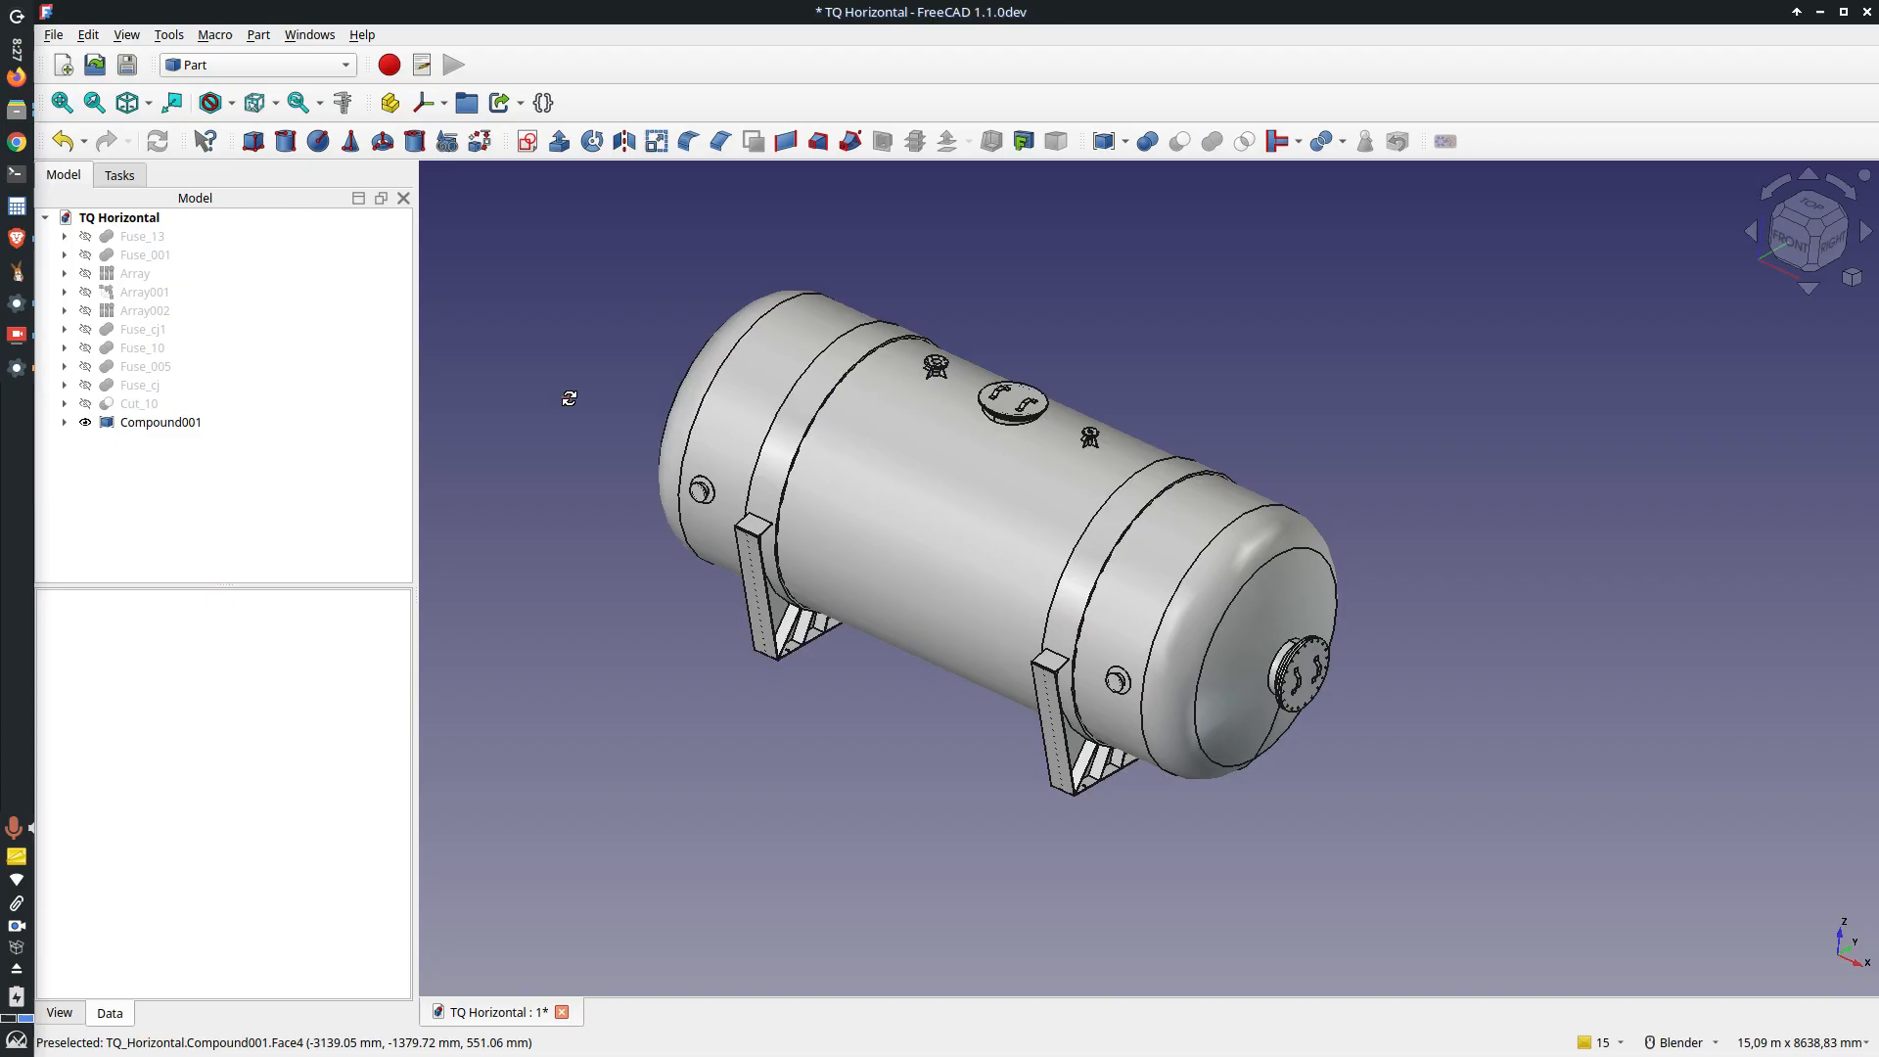
{"action": "left_click", "coordinate": [177, 423]}
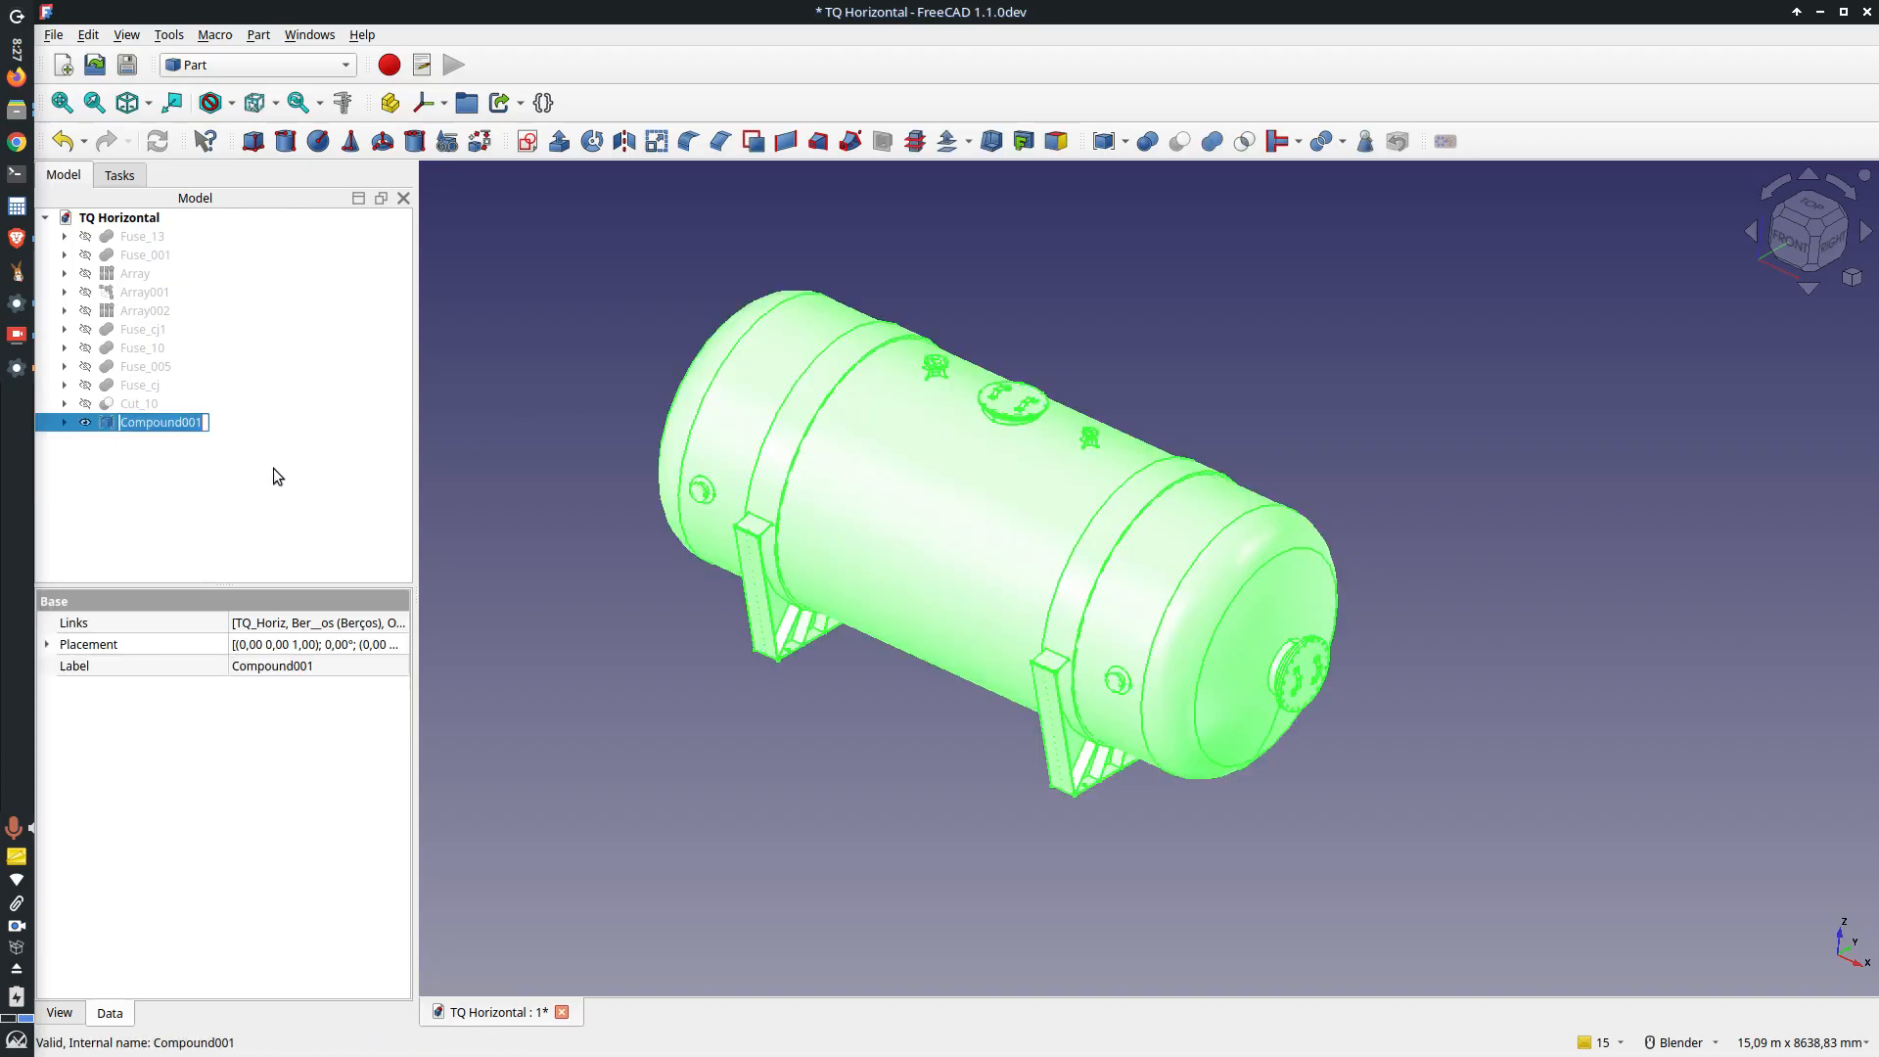
{"action": "type", "text": "TQH_CJ"}
{"action": "left_click", "coordinate": [566, 433]}
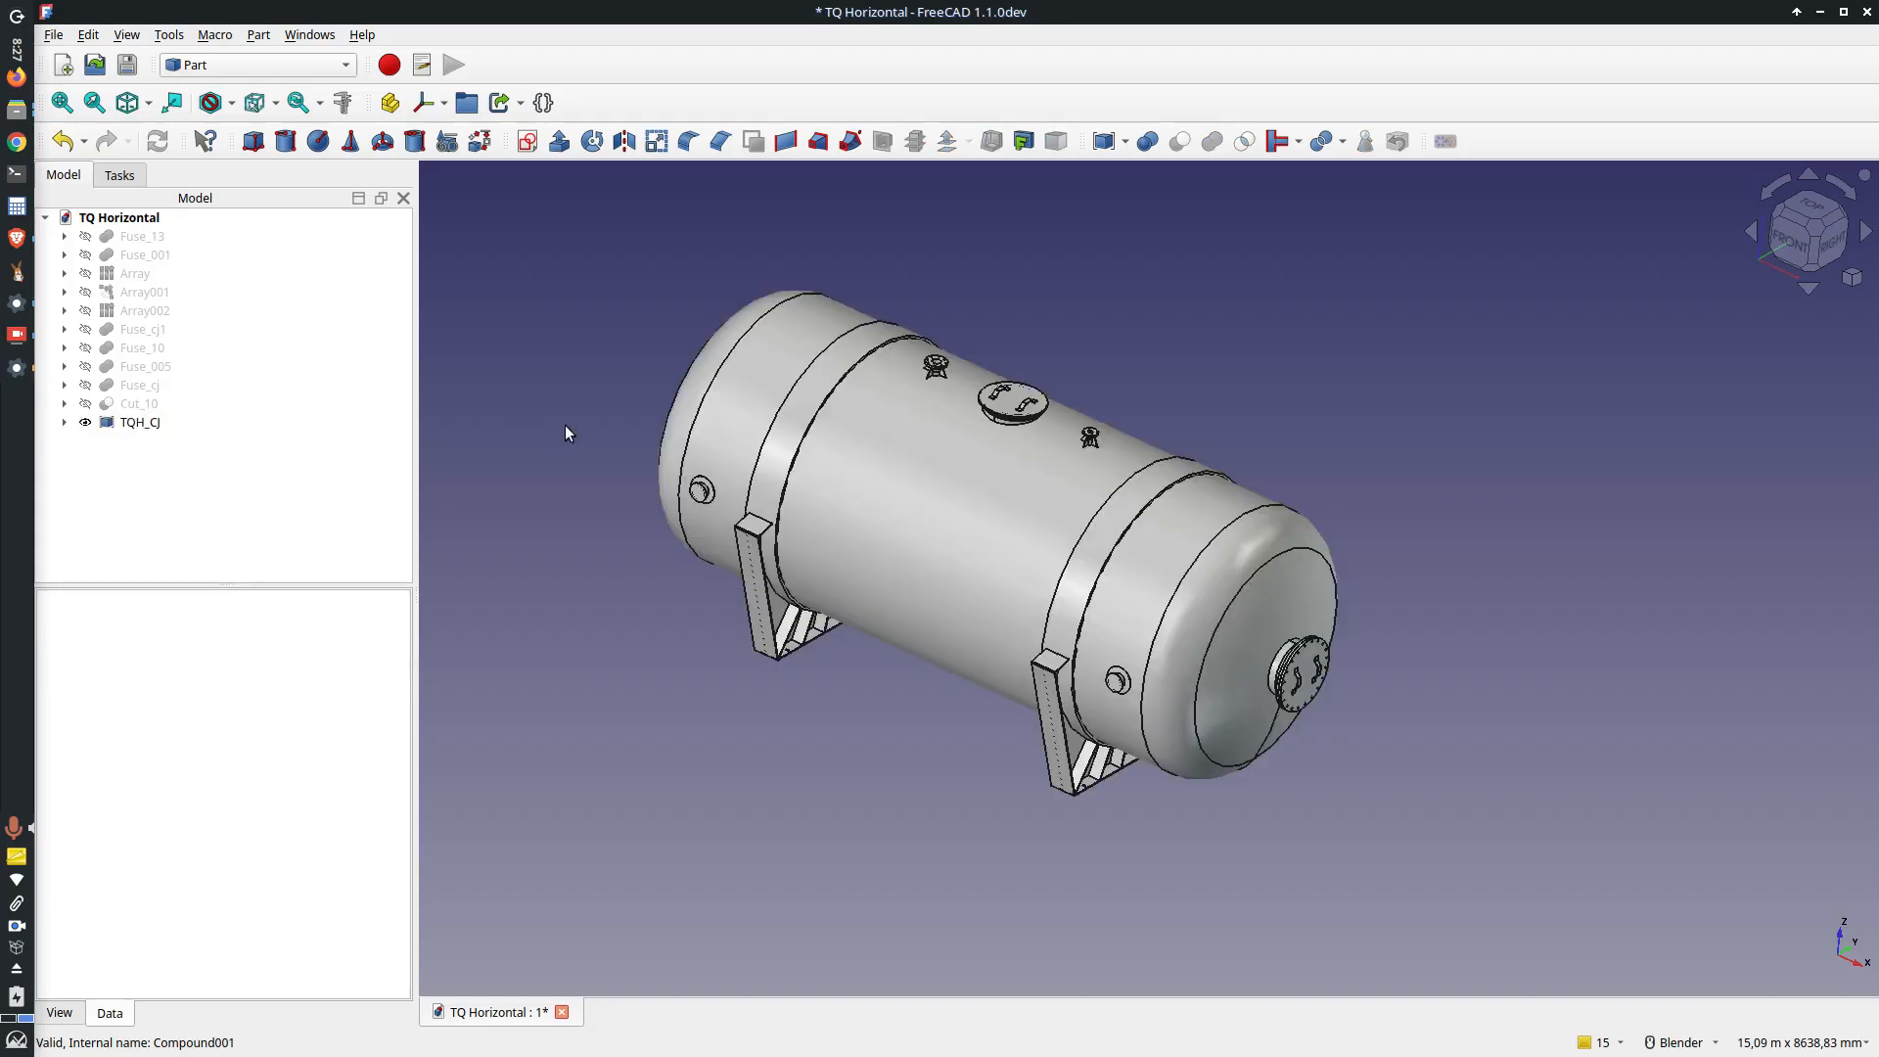
Step: Apply a random color to the TQH_CJ compound
{"action": "left_click", "coordinate": [117, 424]}
{"action": "right_click", "coordinate": [123, 423]}
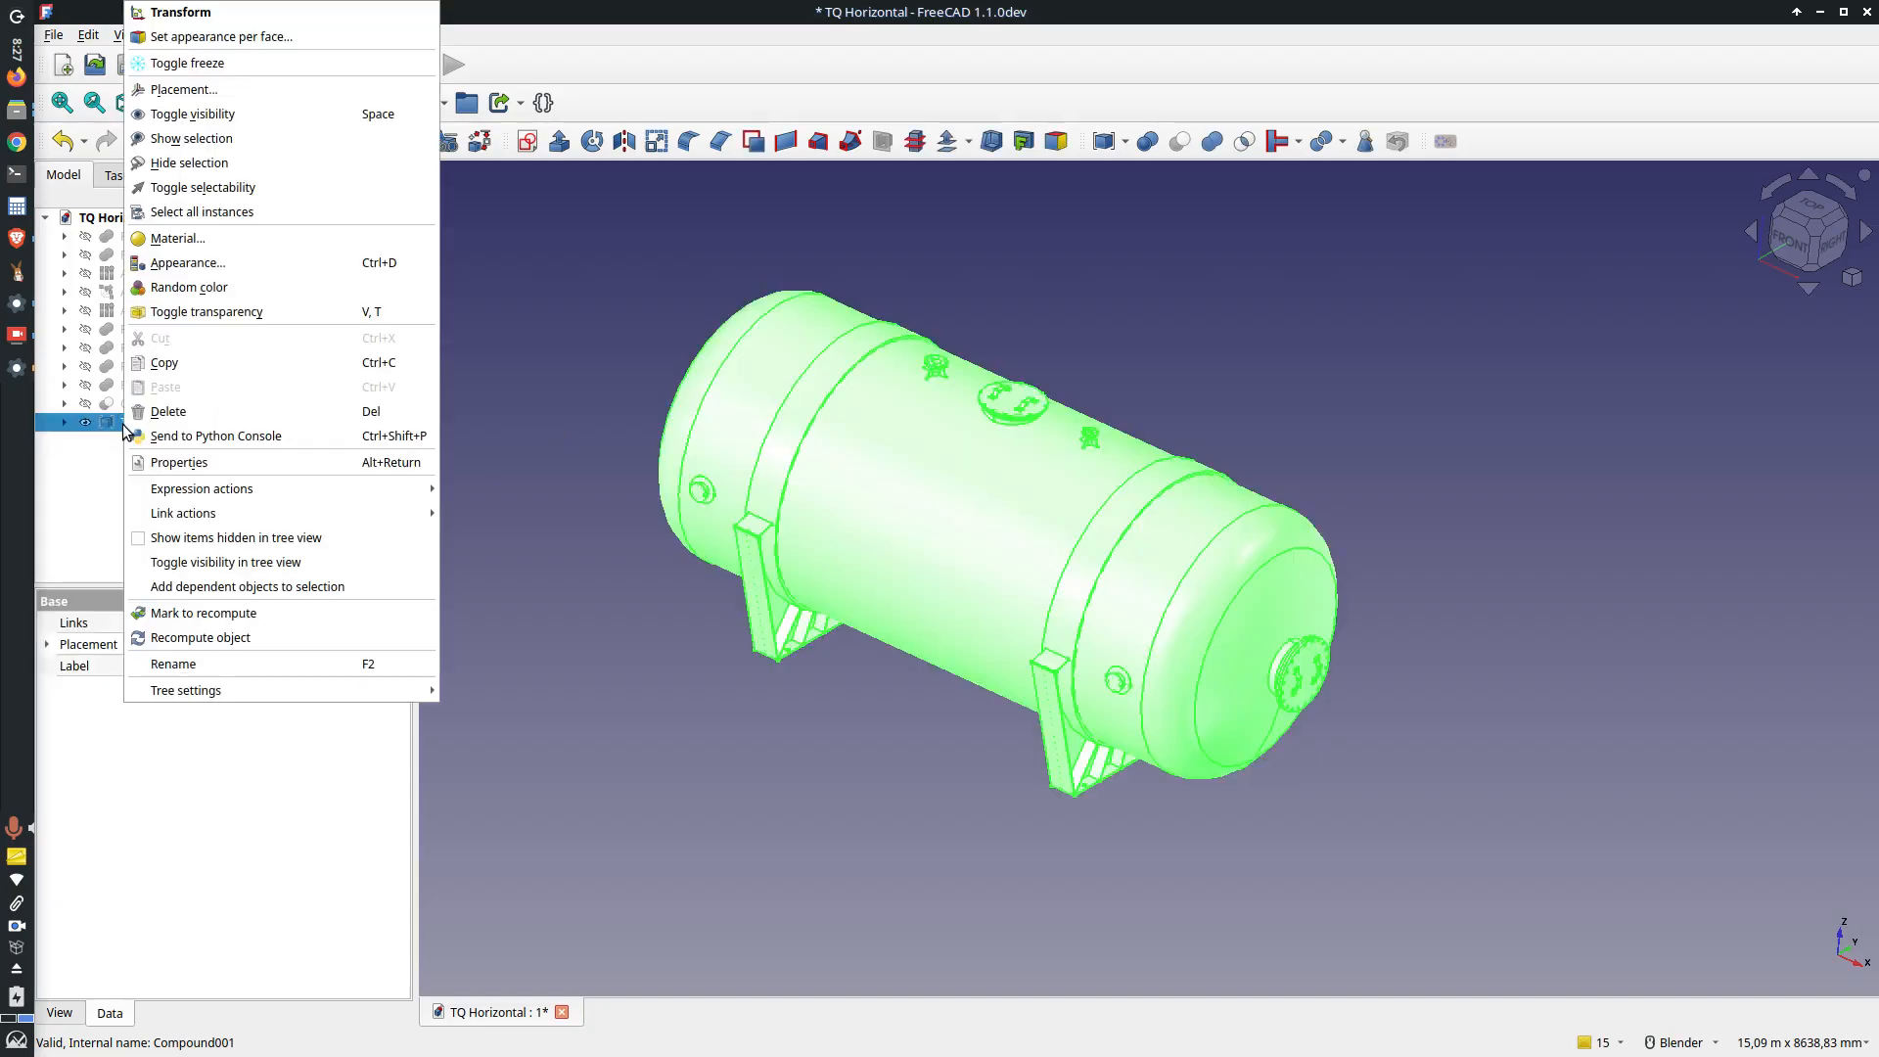
{"action": "left_click", "coordinate": [199, 293]}
{"action": "left_click", "coordinate": [577, 601]}
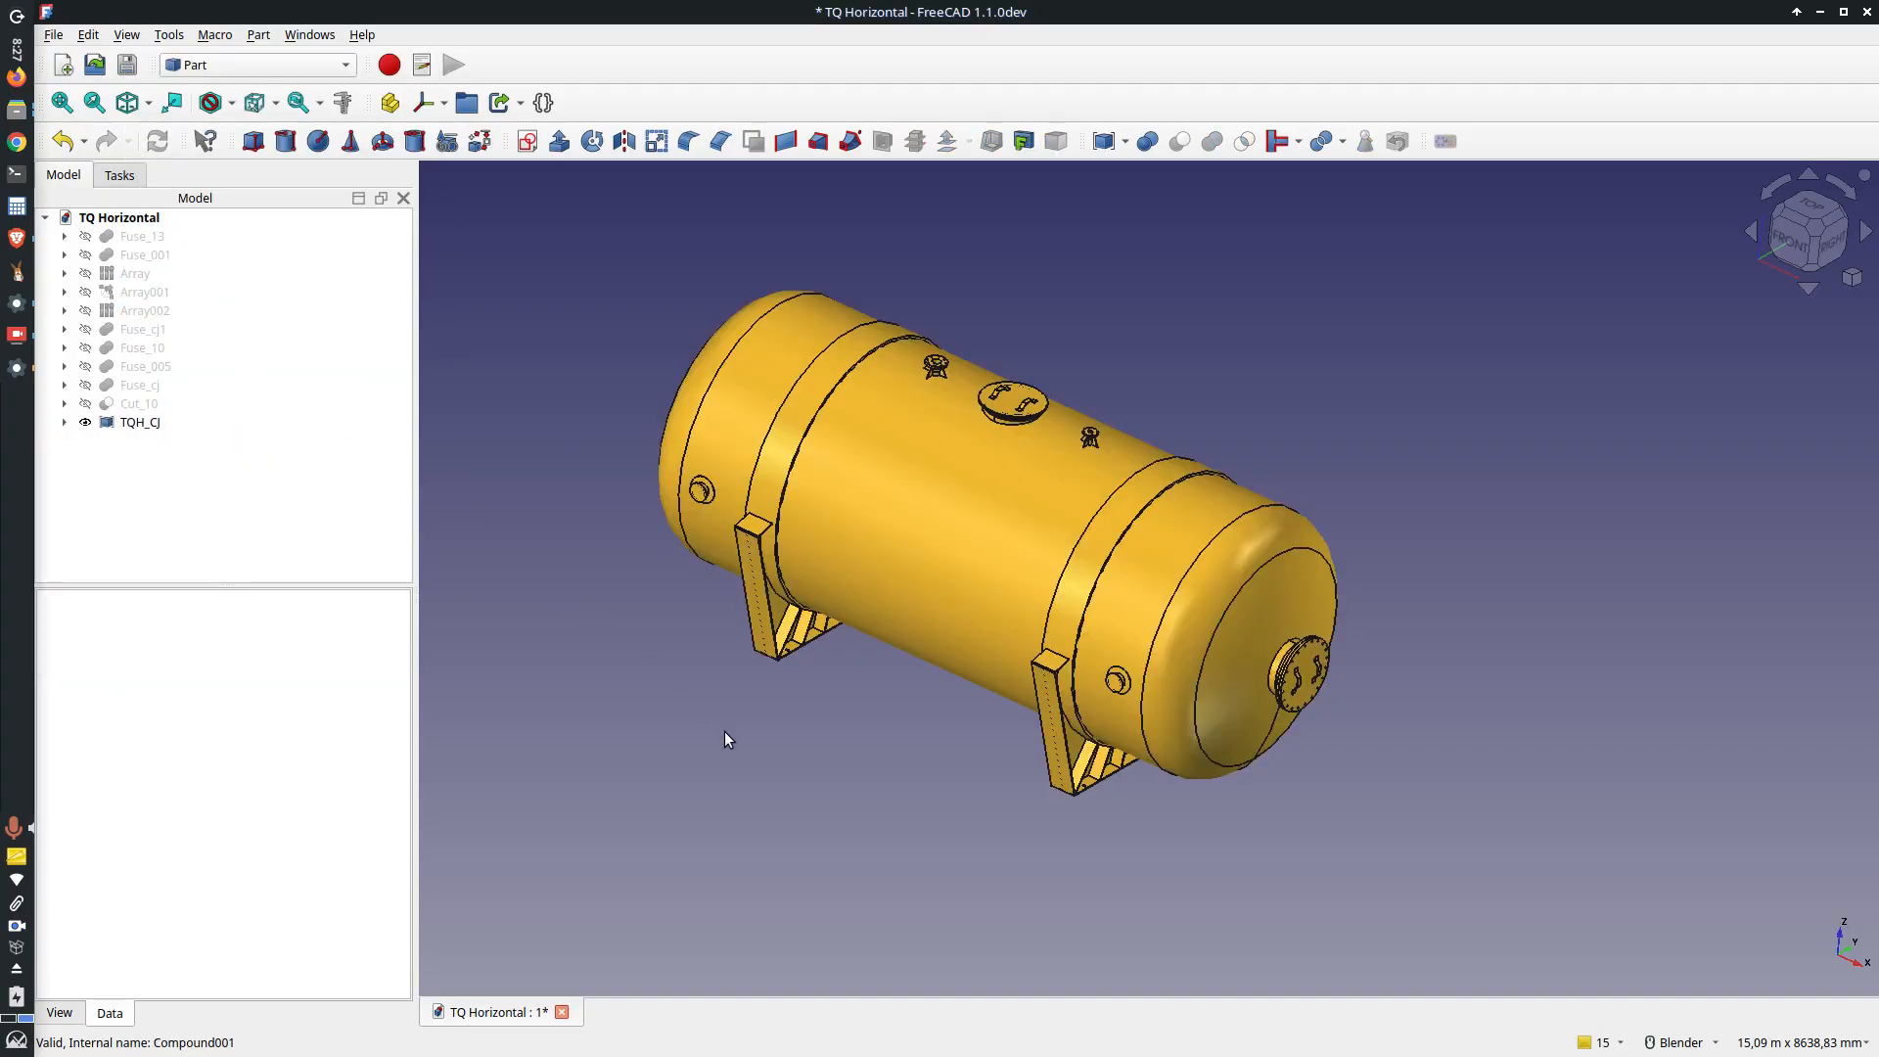
Step: Examine the colored tank in the front, top, right, rear, bottom, left and isometric views
{"action": "scroll", "coordinate": [724, 736], "scroll_direction": "down", "scroll_amount": 3}
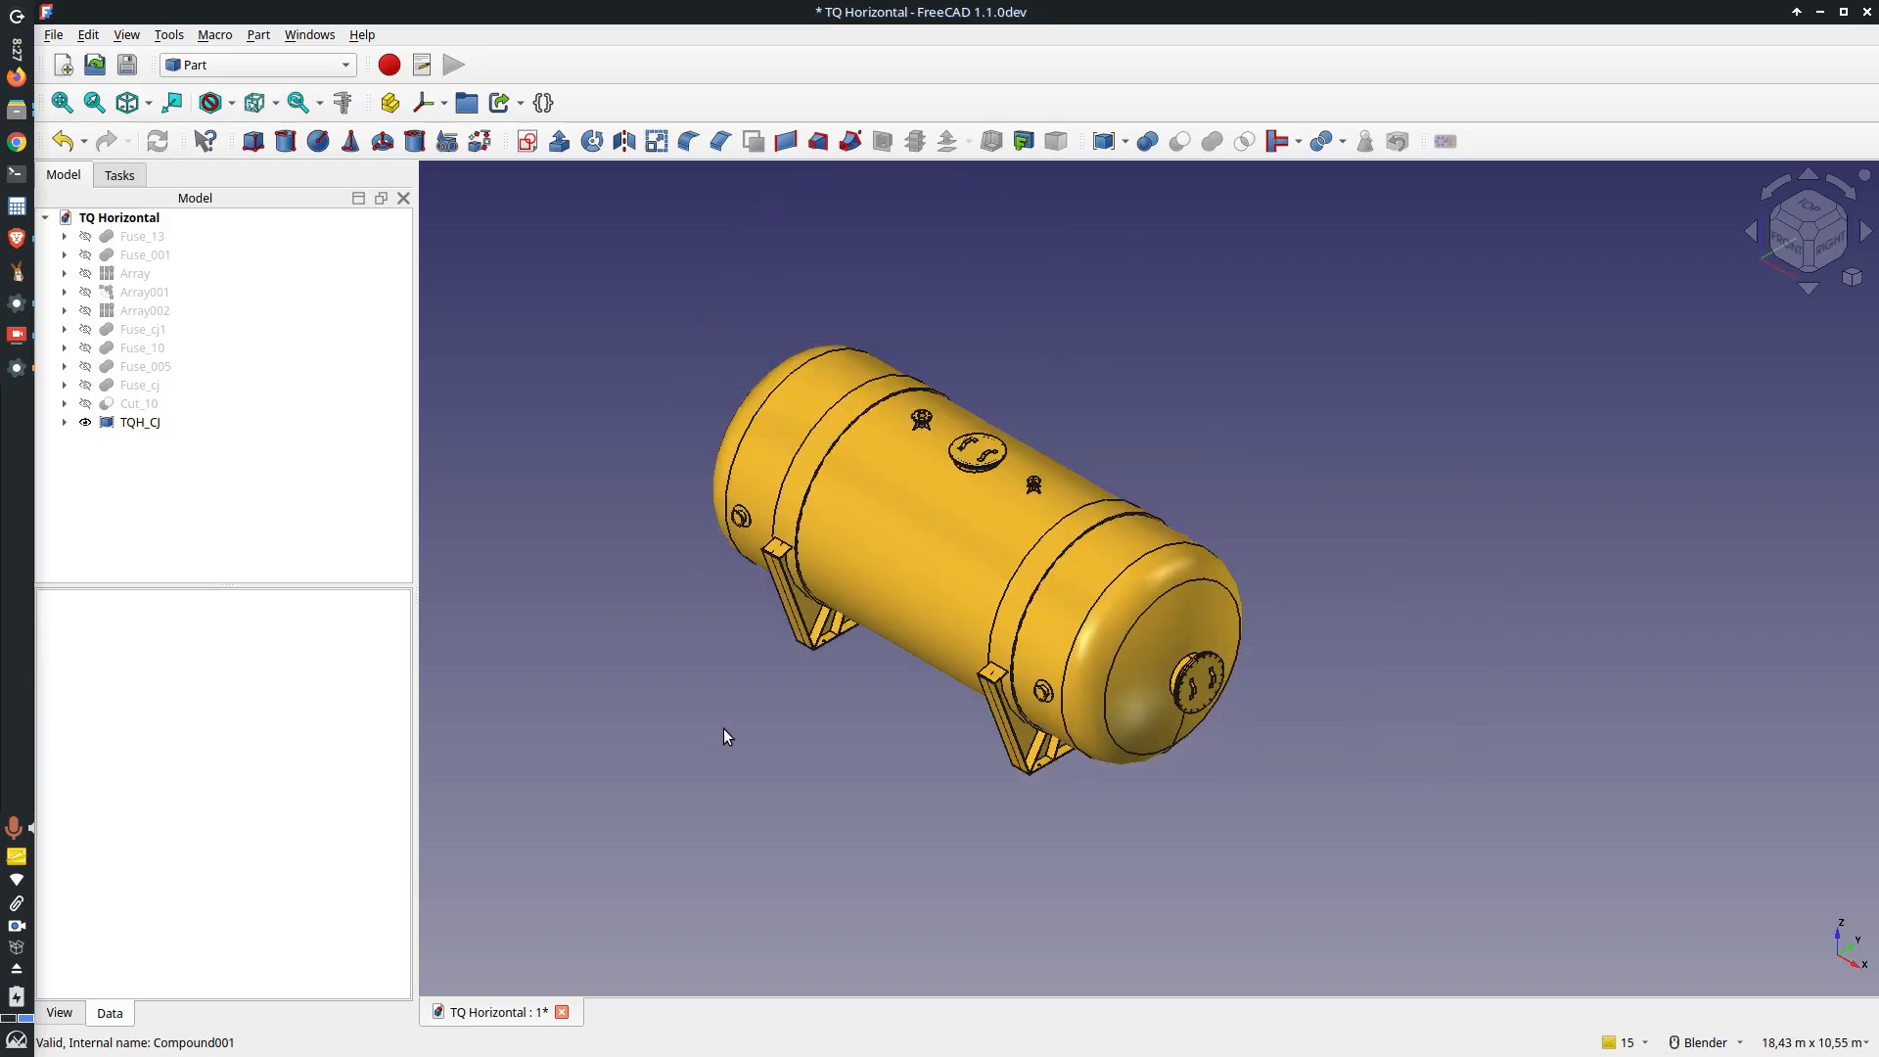
{"action": "scroll", "coordinate": [683, 509], "scroll_direction": "up", "scroll_amount": 2}
{"action": "middle_click_drag", "start_coordinate": [679, 503], "coordinate": [932, 573]}
{"action": "key", "text": "1"}
{"action": "scroll", "coordinate": [836, 656], "scroll_direction": "down", "scroll_amount": 2}
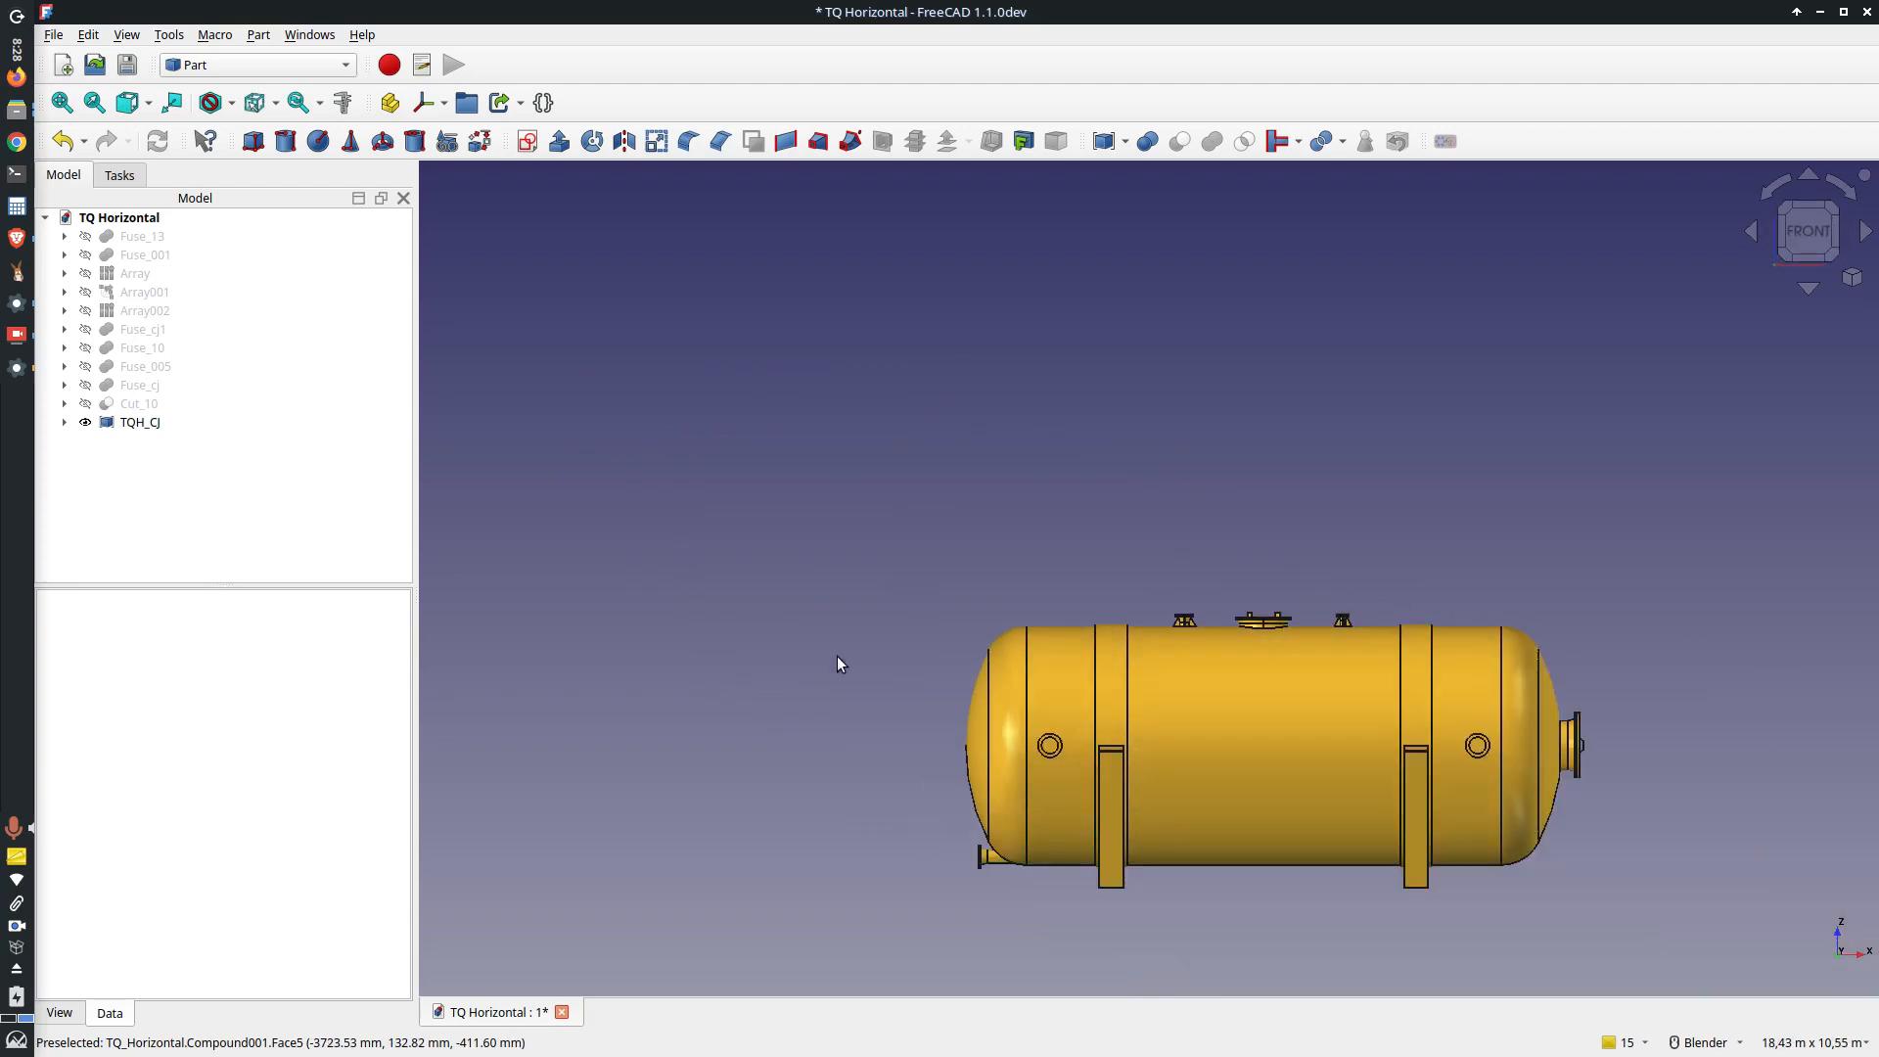
{"action": "scroll", "coordinate": [1443, 969], "scroll_direction": "down", "scroll_amount": 2}
{"action": "scroll", "coordinate": [1442, 926], "scroll_direction": "up", "scroll_amount": 4}
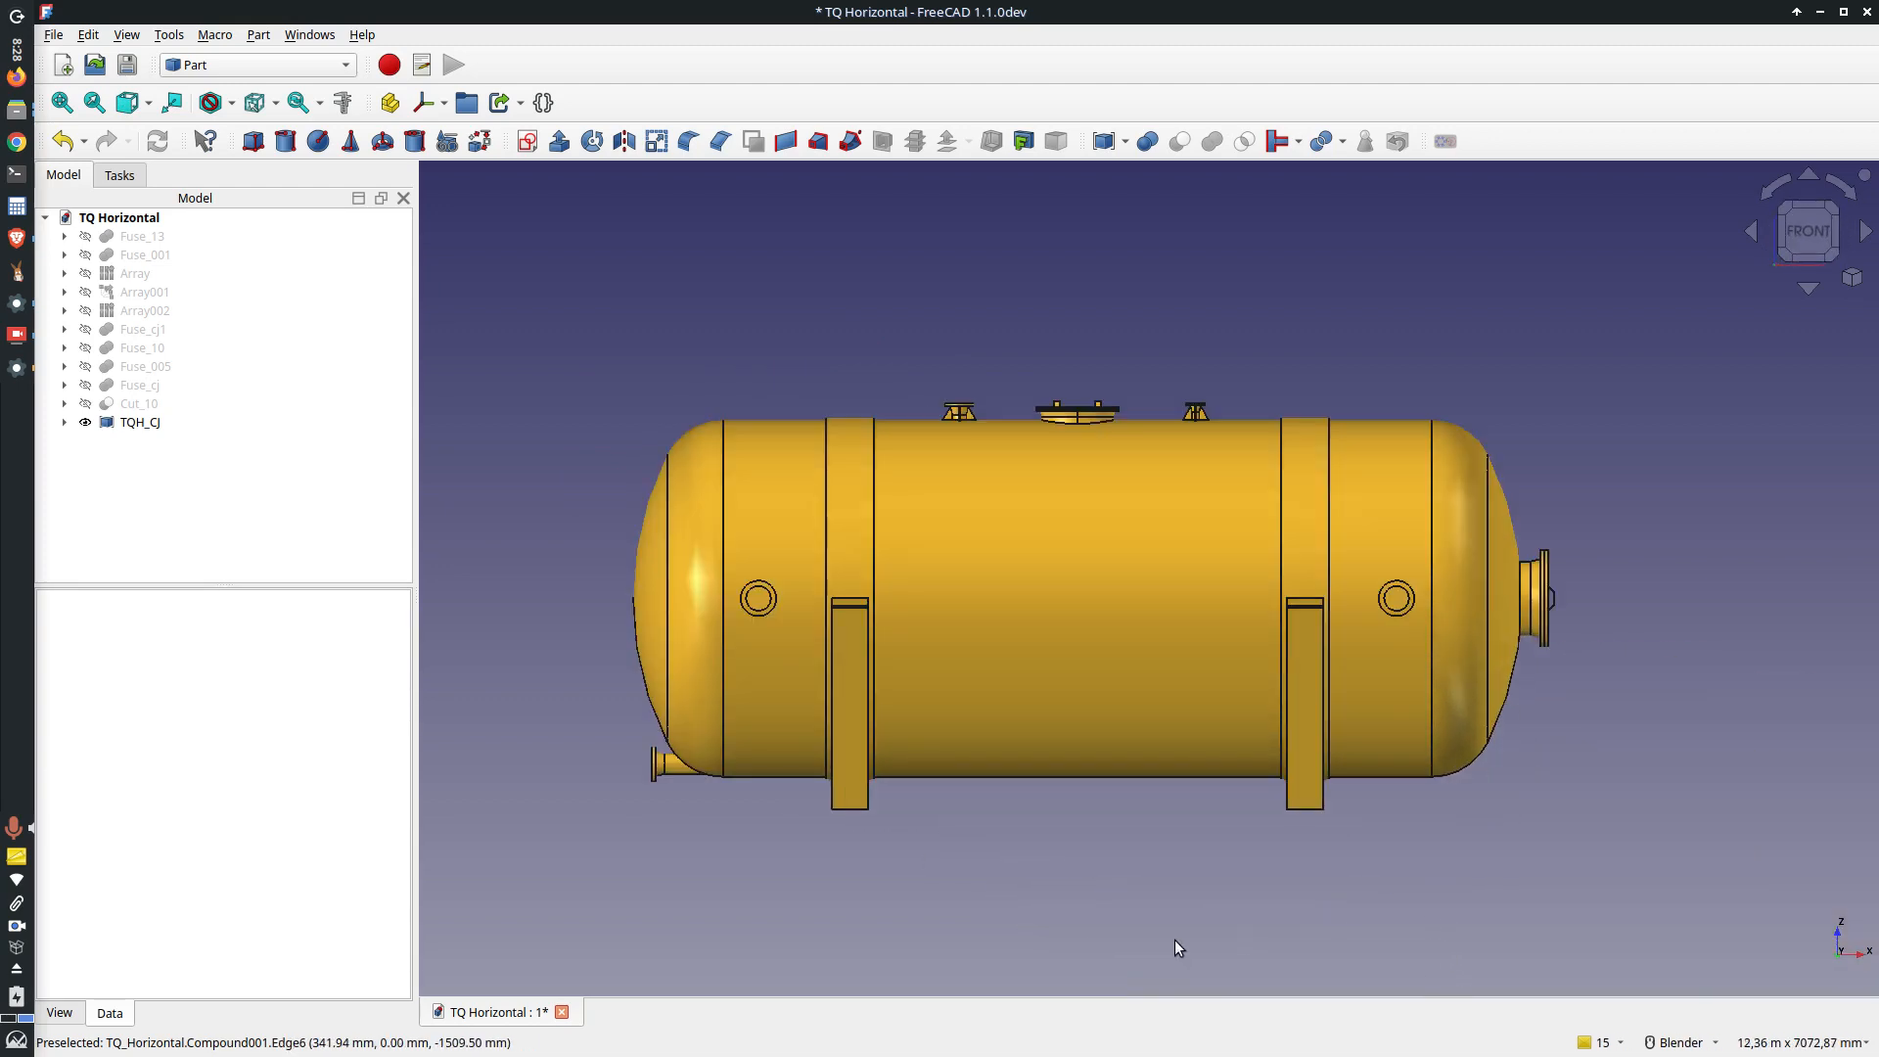
{"action": "key", "text": "2"}
{"action": "scroll", "coordinate": [984, 896], "scroll_direction": "down", "scroll_amount": 4}
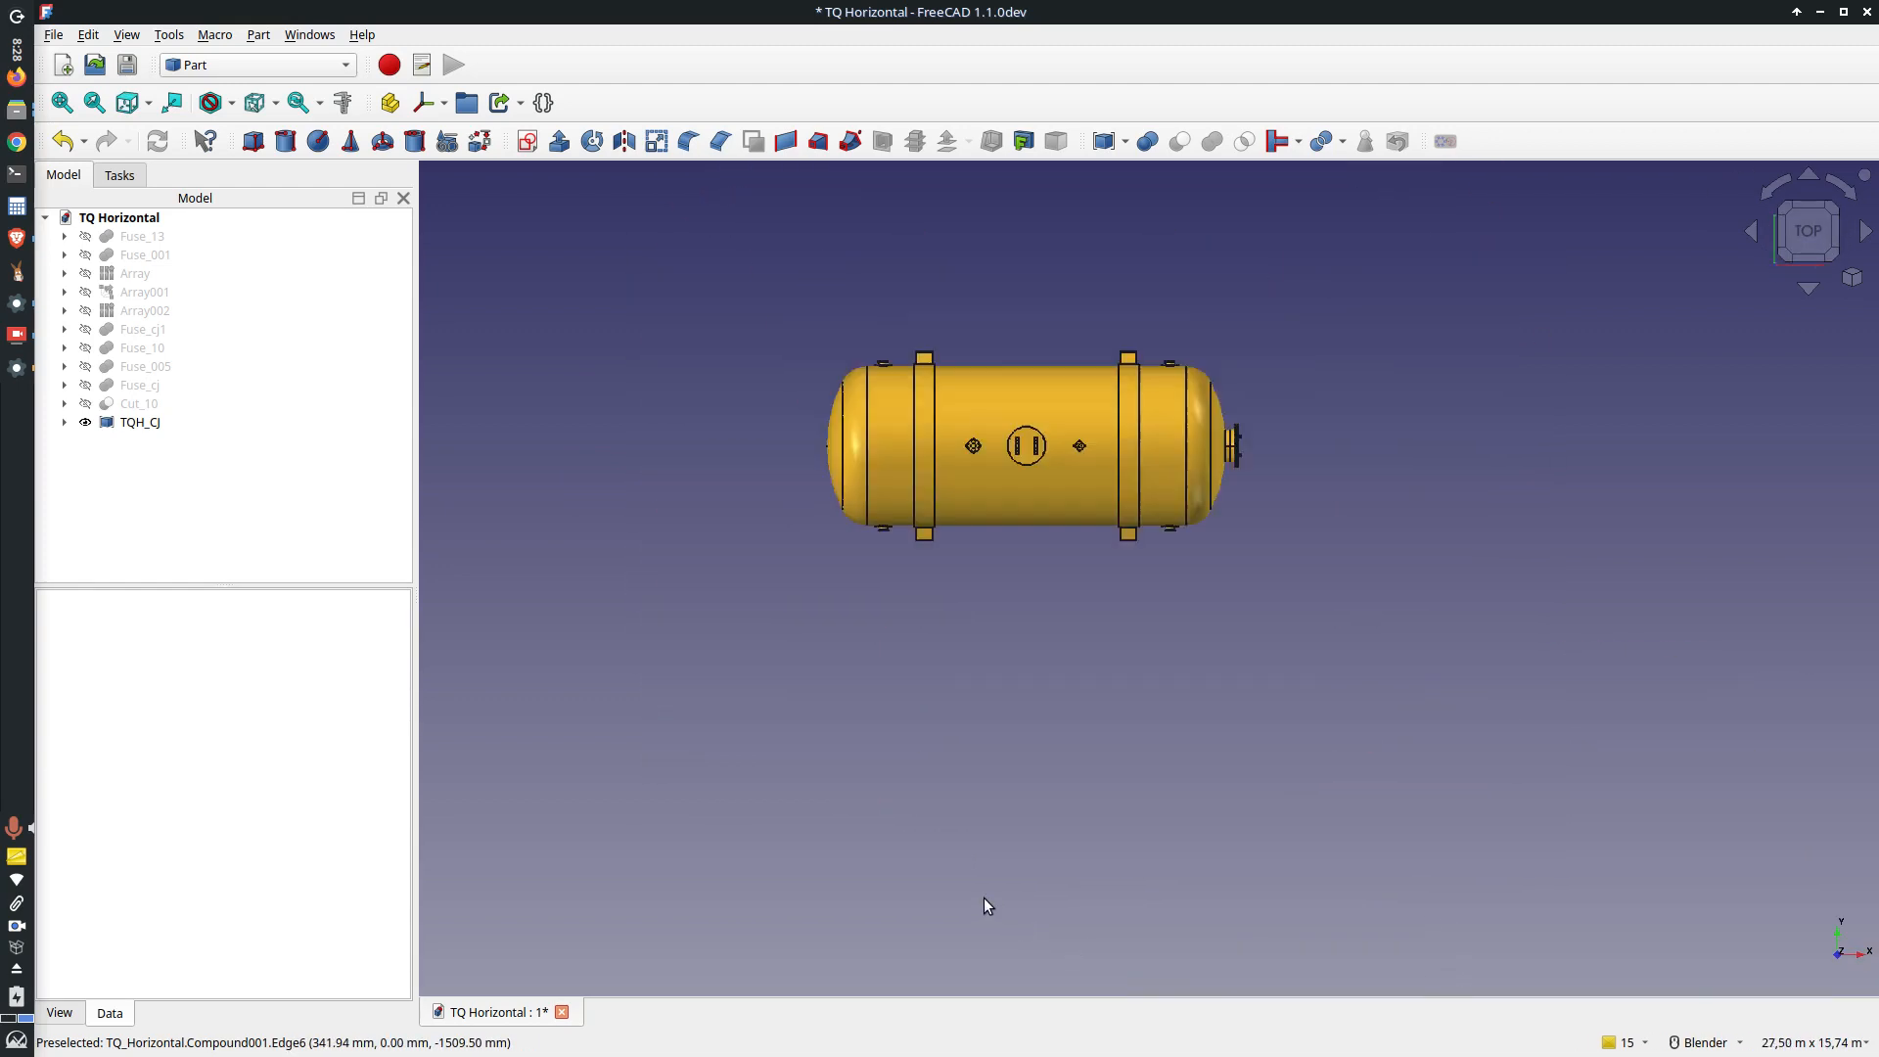
{"action": "scroll", "coordinate": [920, 470], "scroll_direction": "up", "scroll_amount": 4}
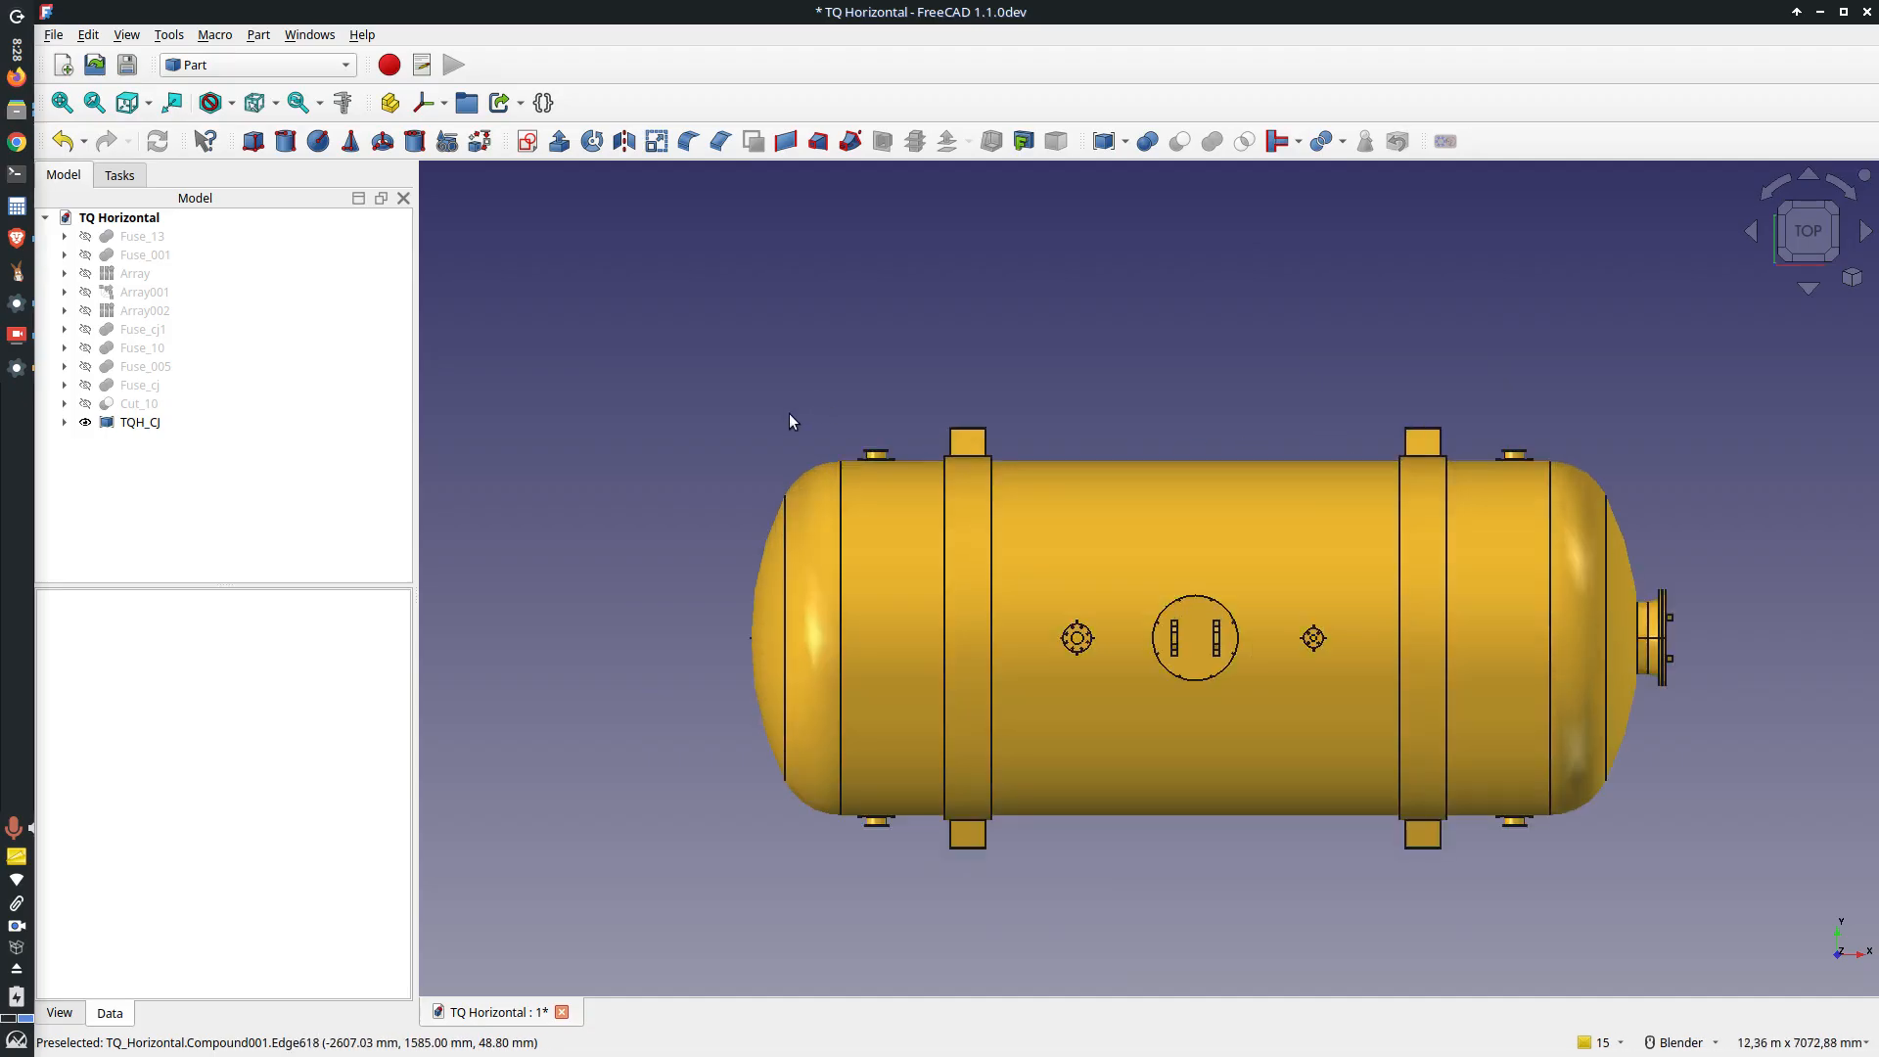
{"action": "key", "text": "3"}
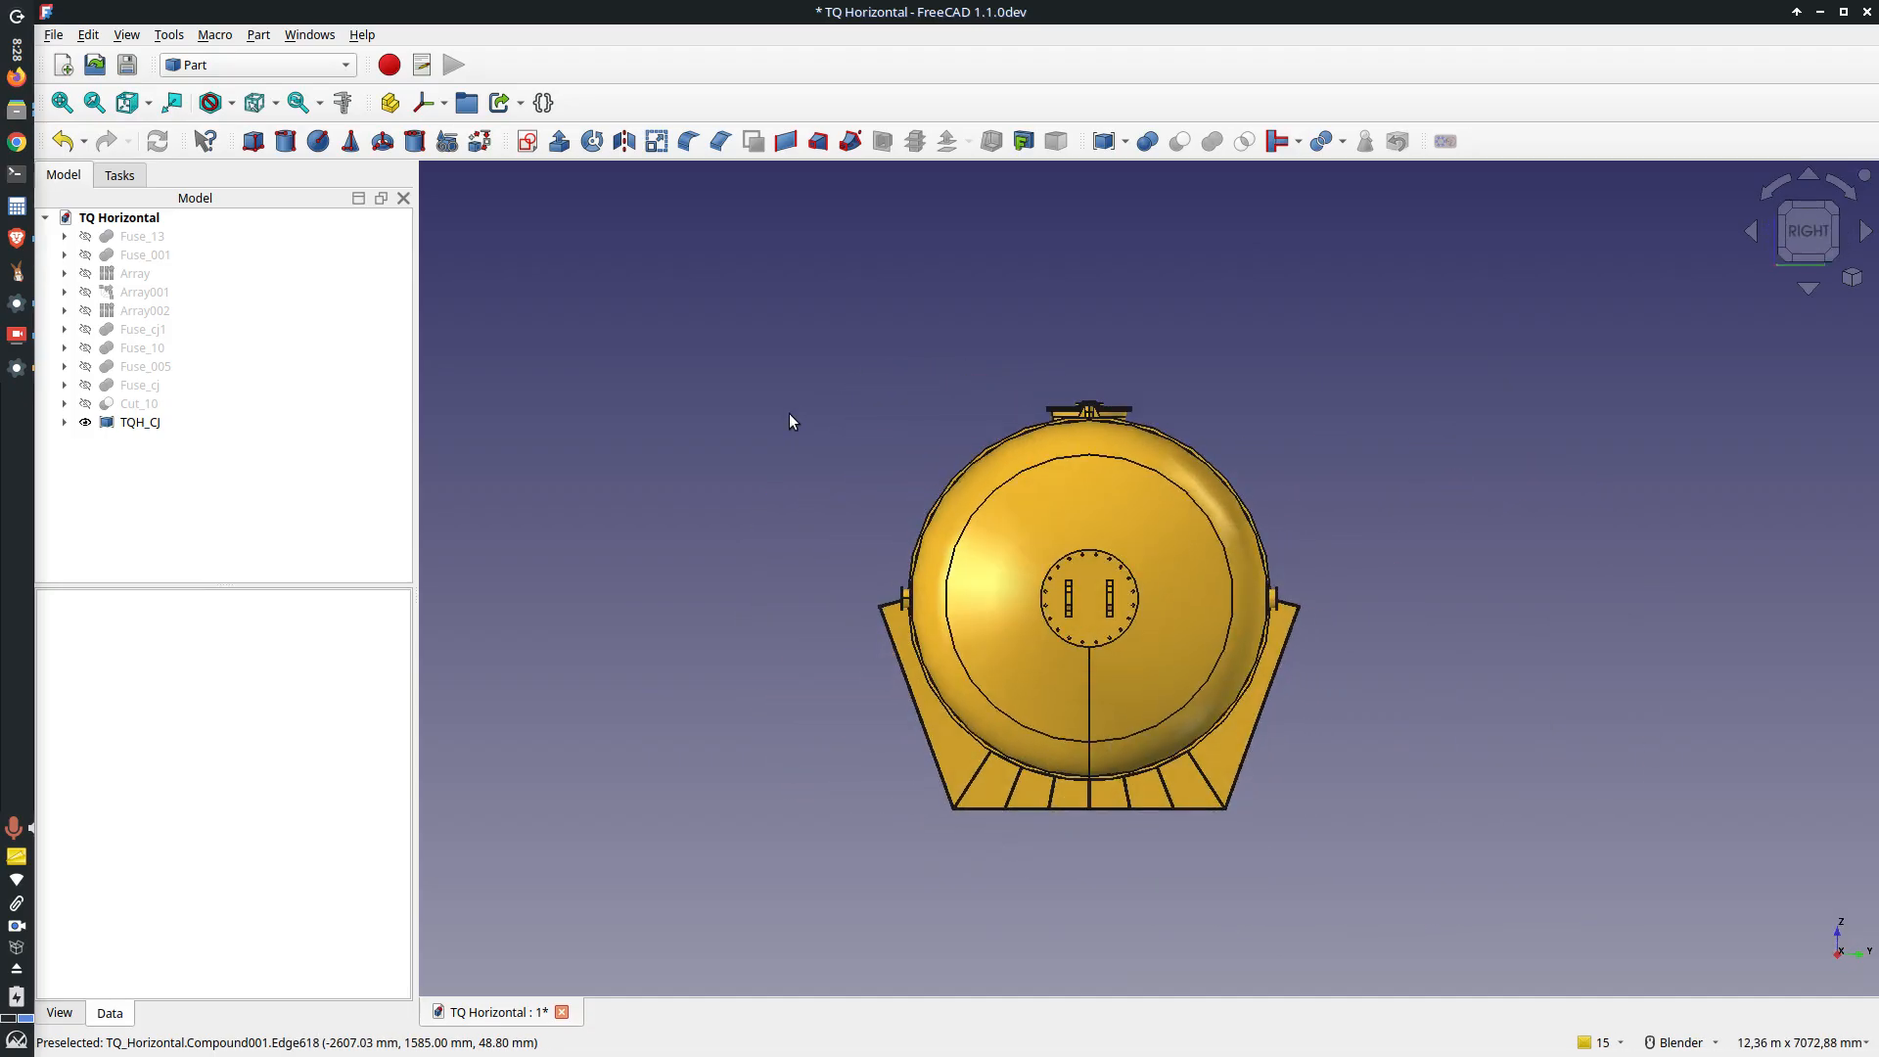
{"action": "key", "text": "4"}
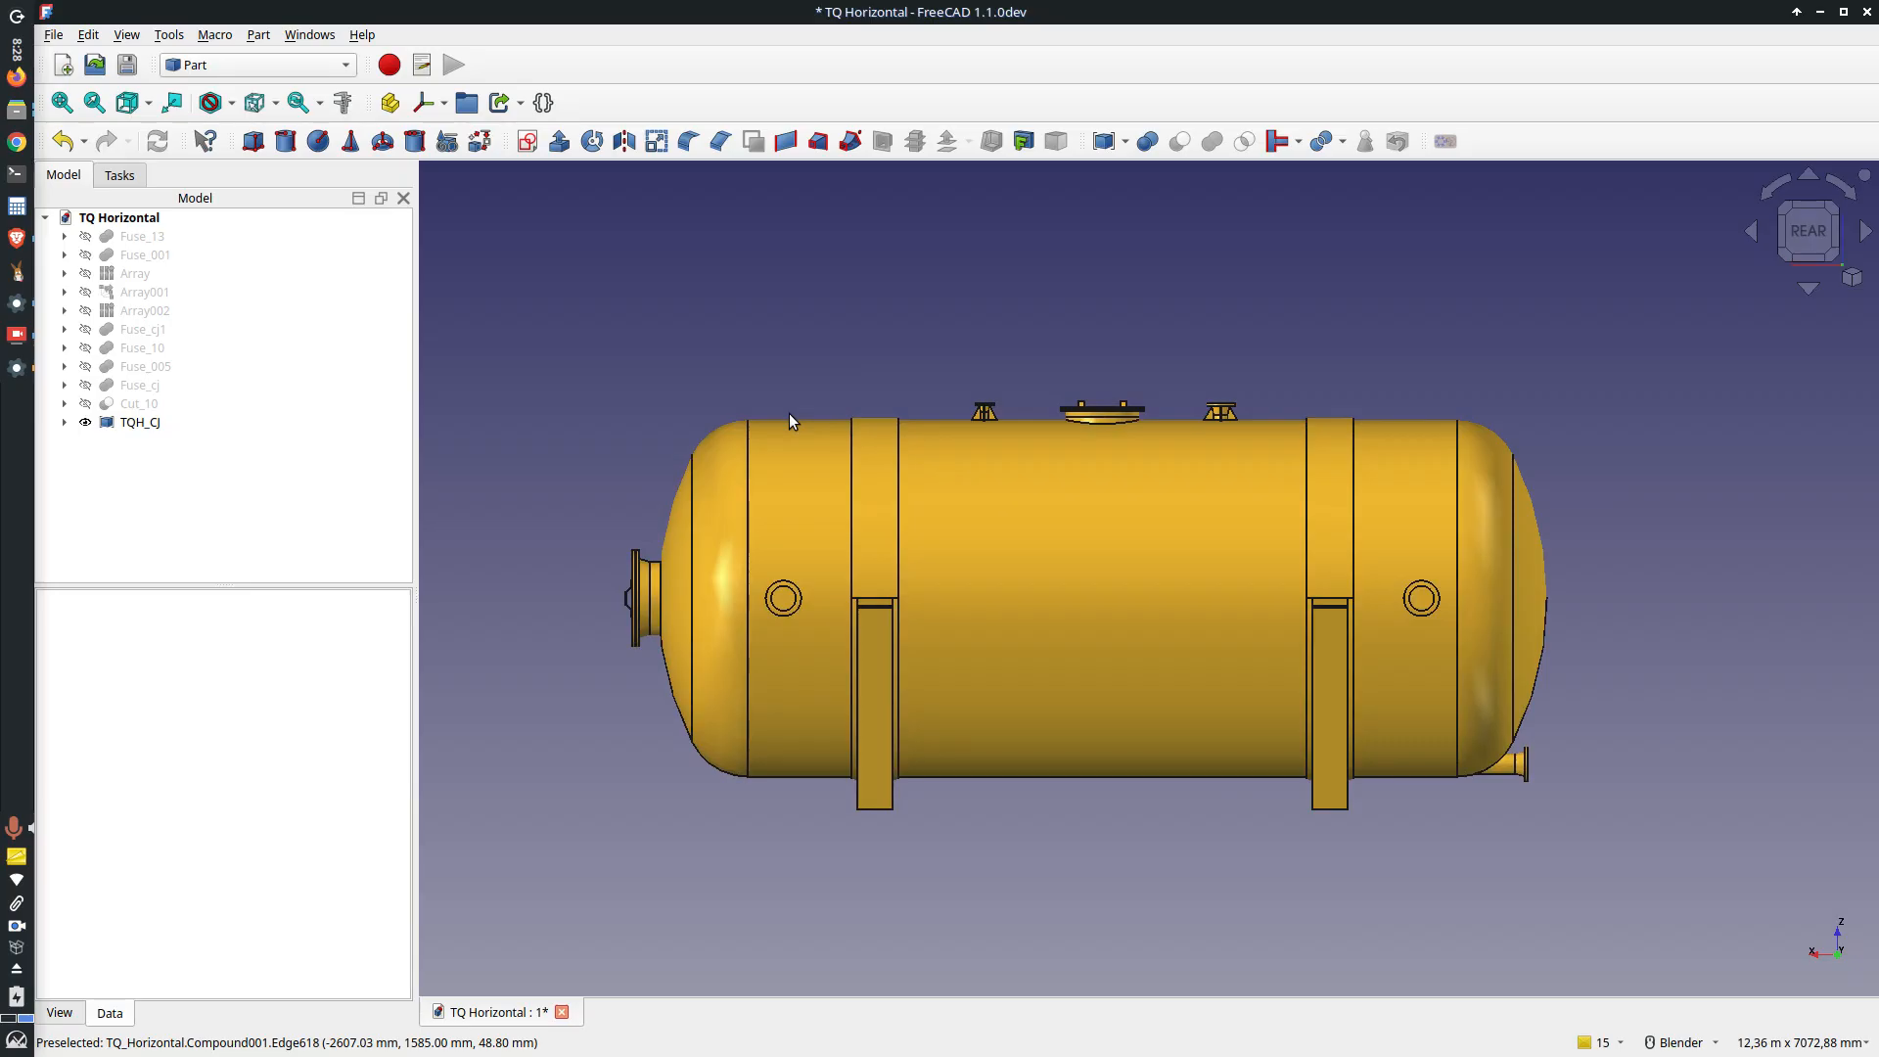
{"action": "key", "text": "5"}
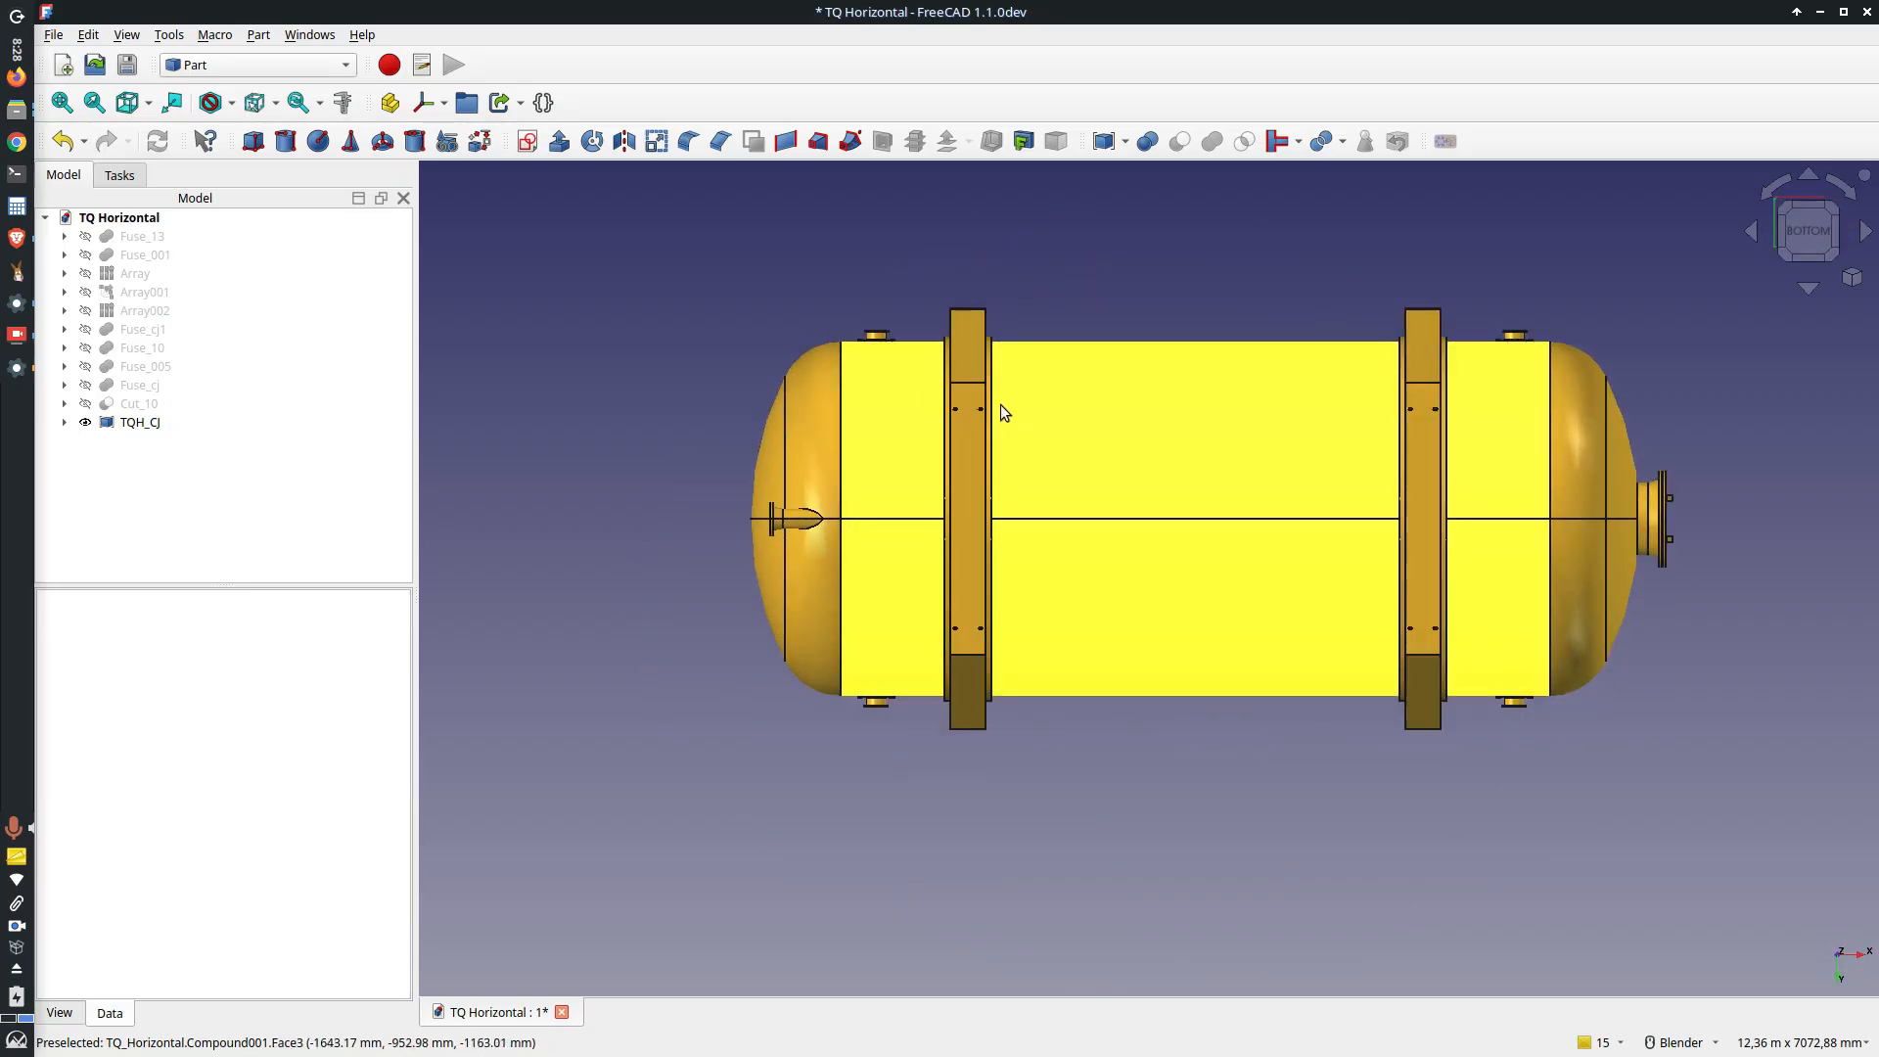
{"action": "scroll", "coordinate": [999, 403], "scroll_direction": "up", "scroll_amount": 10}
{"action": "scroll", "coordinate": [940, 409], "scroll_direction": "down", "scroll_amount": 10}
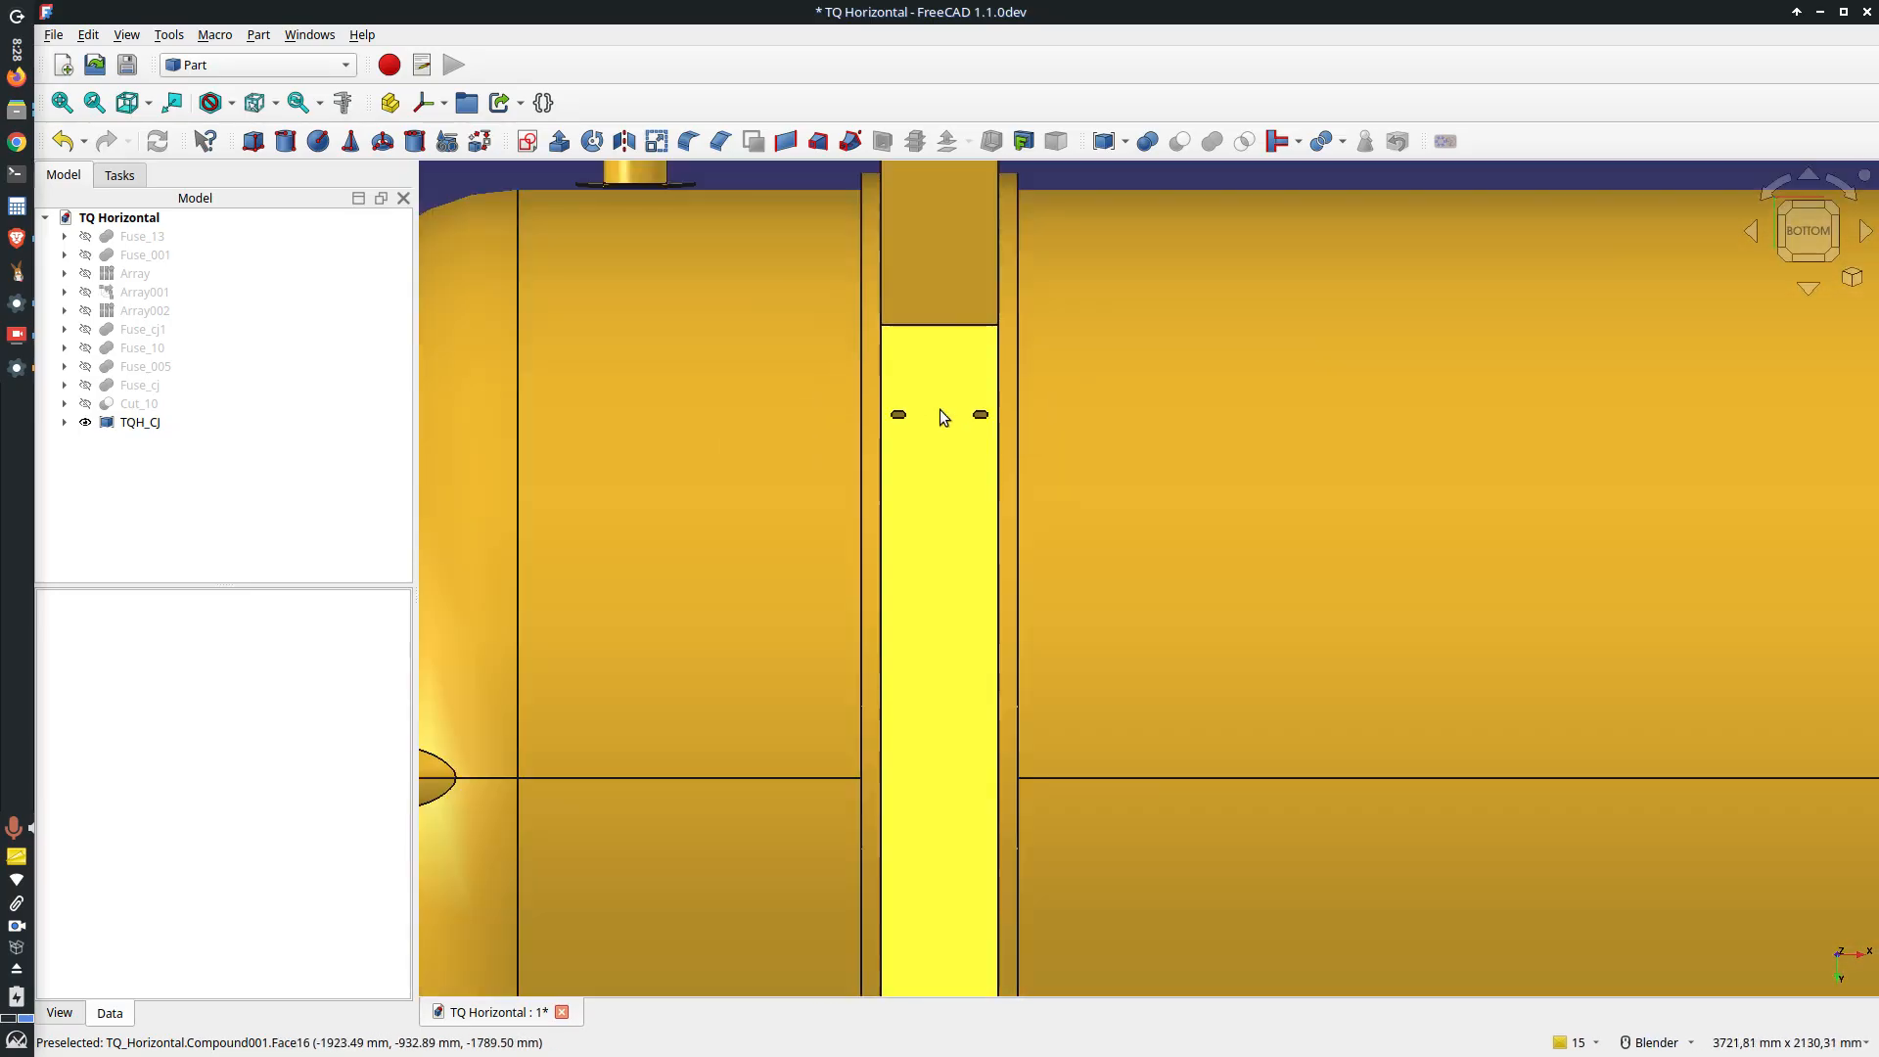
{"action": "key", "text": "6"}
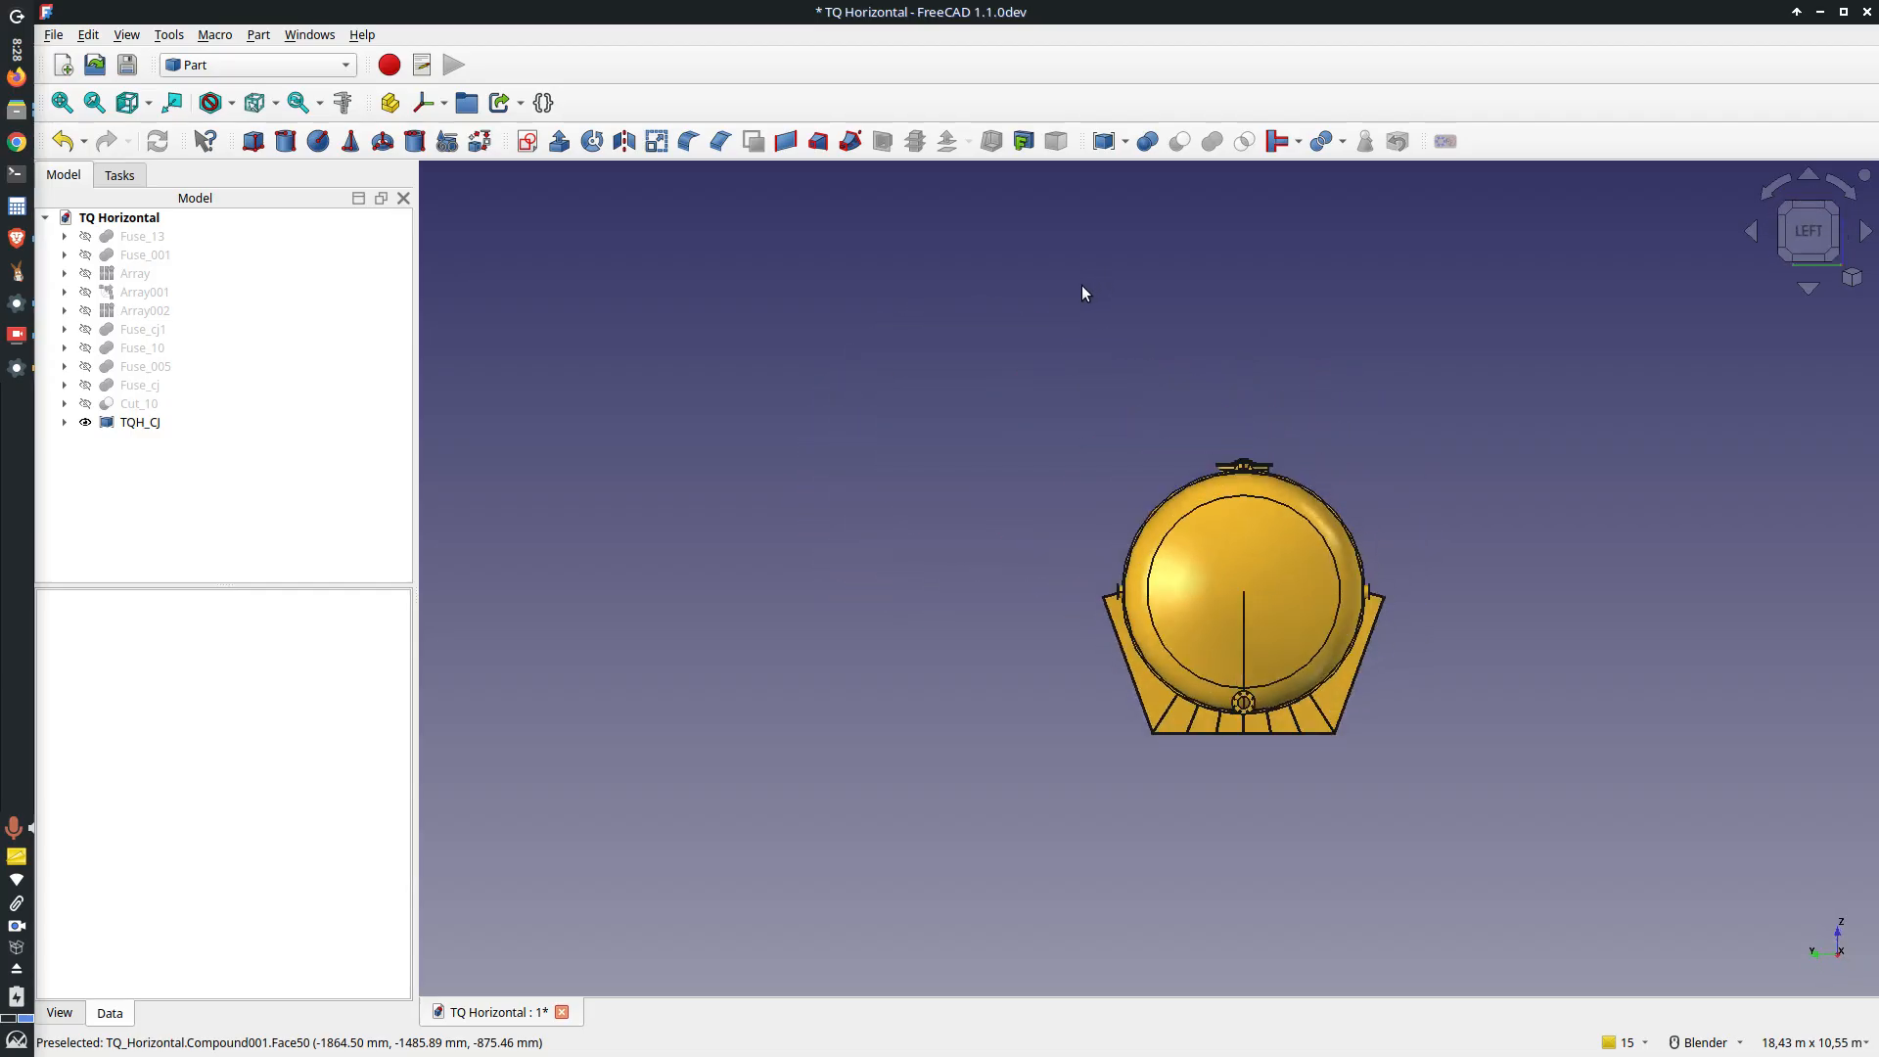
{"action": "key", "text": "0"}
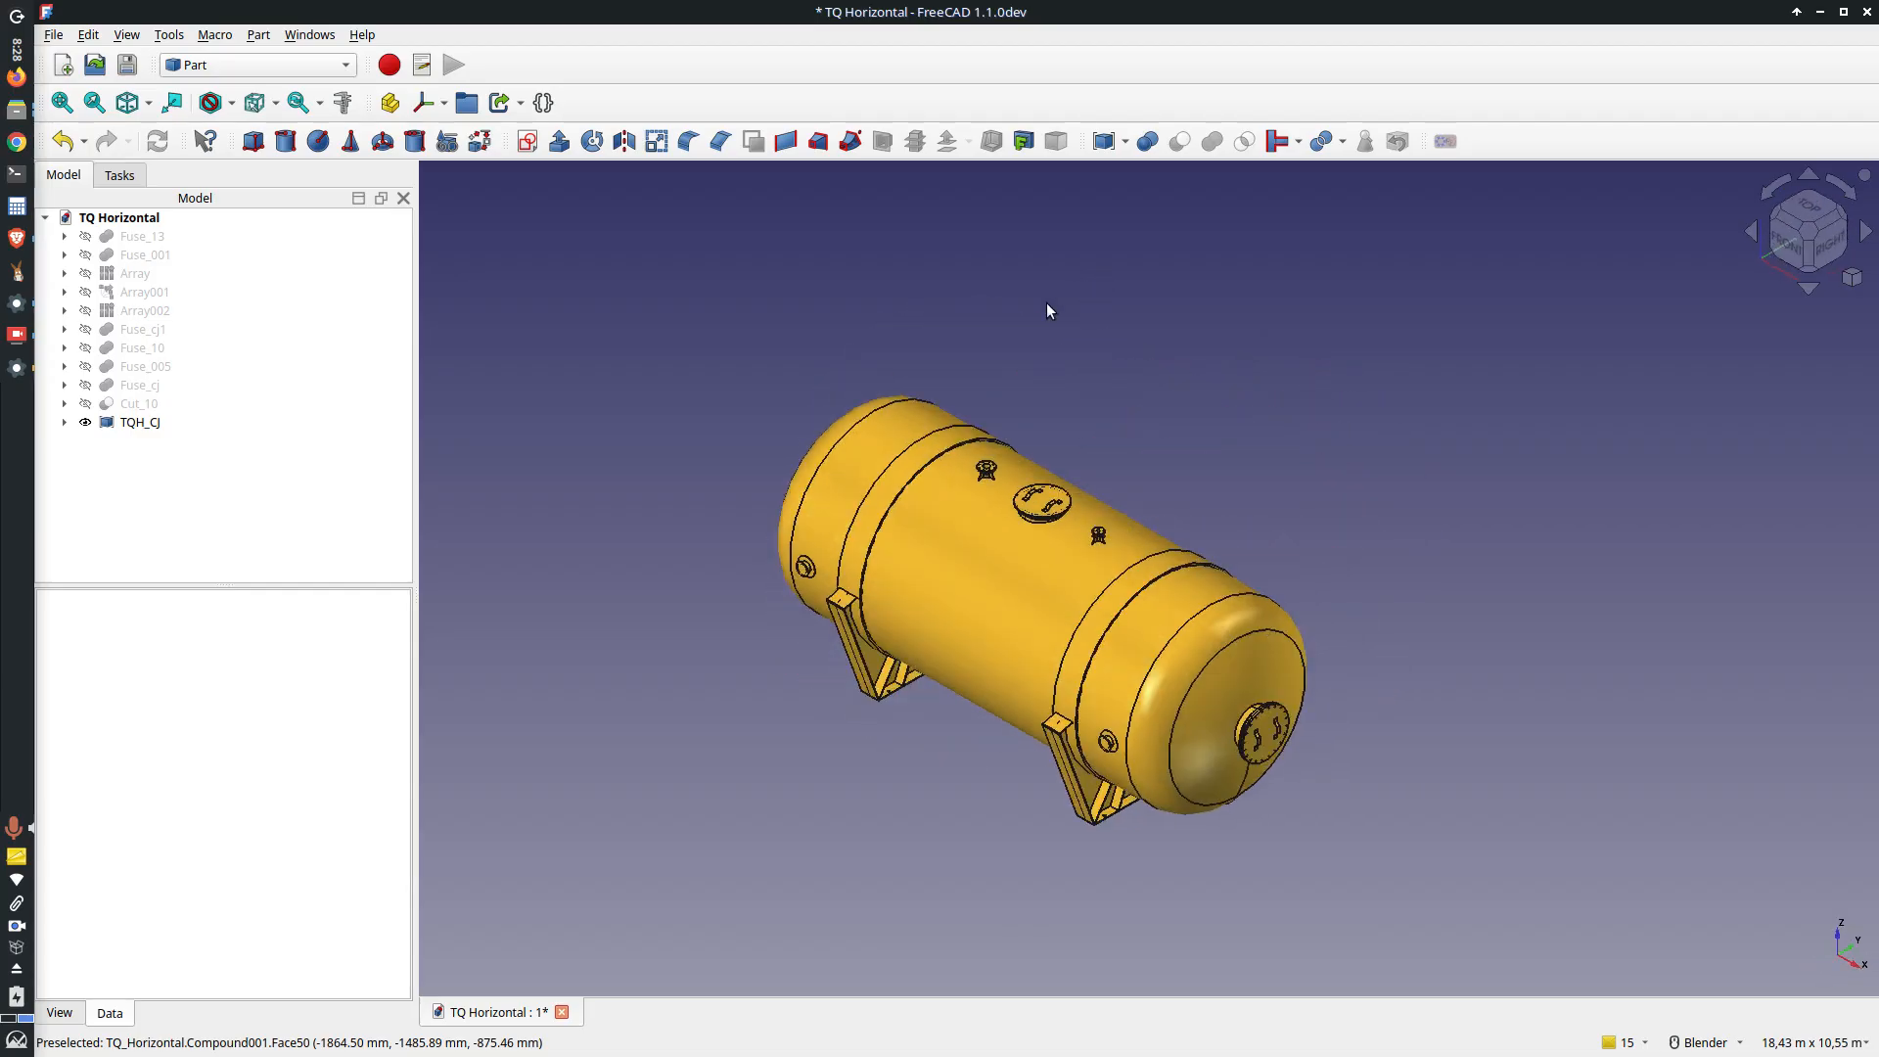
Step: Examine the top fittings, cradle ribs and lugs up close, and review the whole tank in standard views
{"action": "scroll", "coordinate": [1029, 494], "scroll_direction": "up", "scroll_amount": 6}
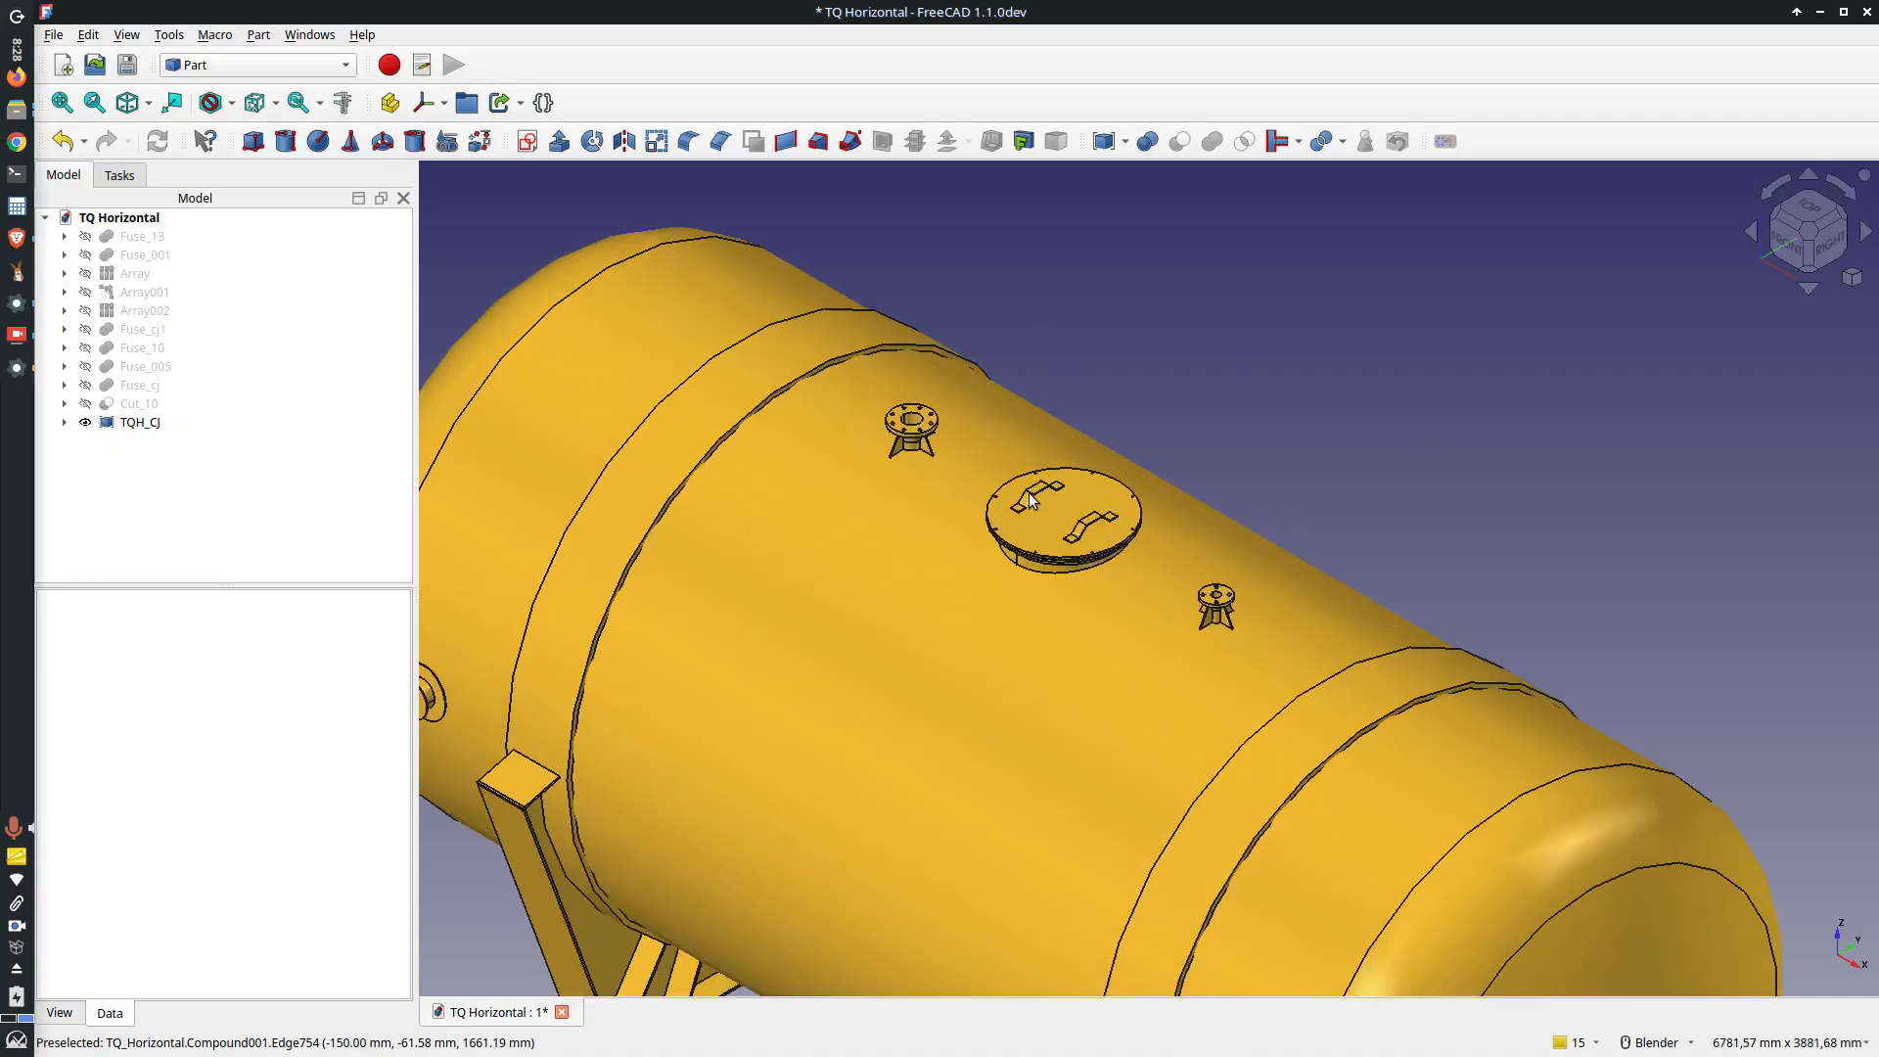
{"action": "middle_click_drag", "start_coordinate": [1029, 494], "coordinate": [1003, 444]}
{"action": "scroll", "coordinate": [1003, 450], "scroll_direction": "down", "scroll_amount": 4}
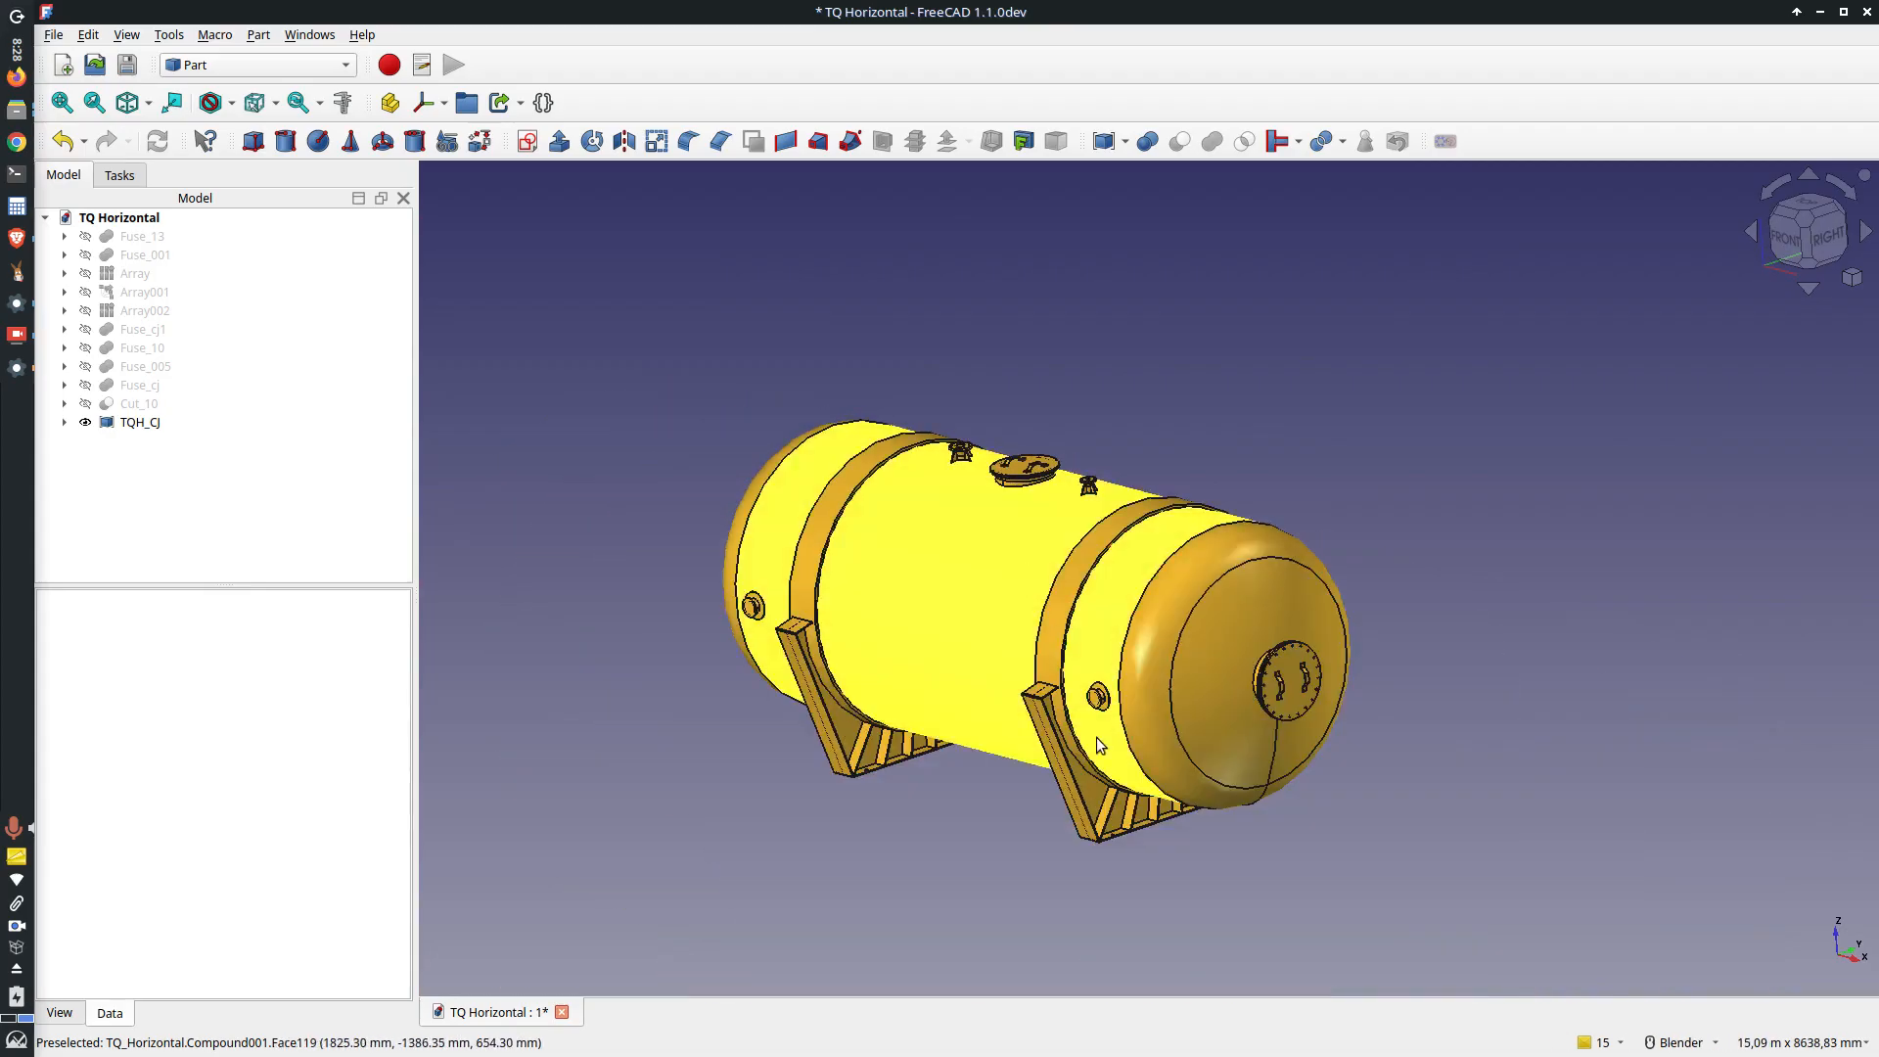
{"action": "scroll", "coordinate": [1131, 820], "scroll_direction": "up", "scroll_amount": 11}
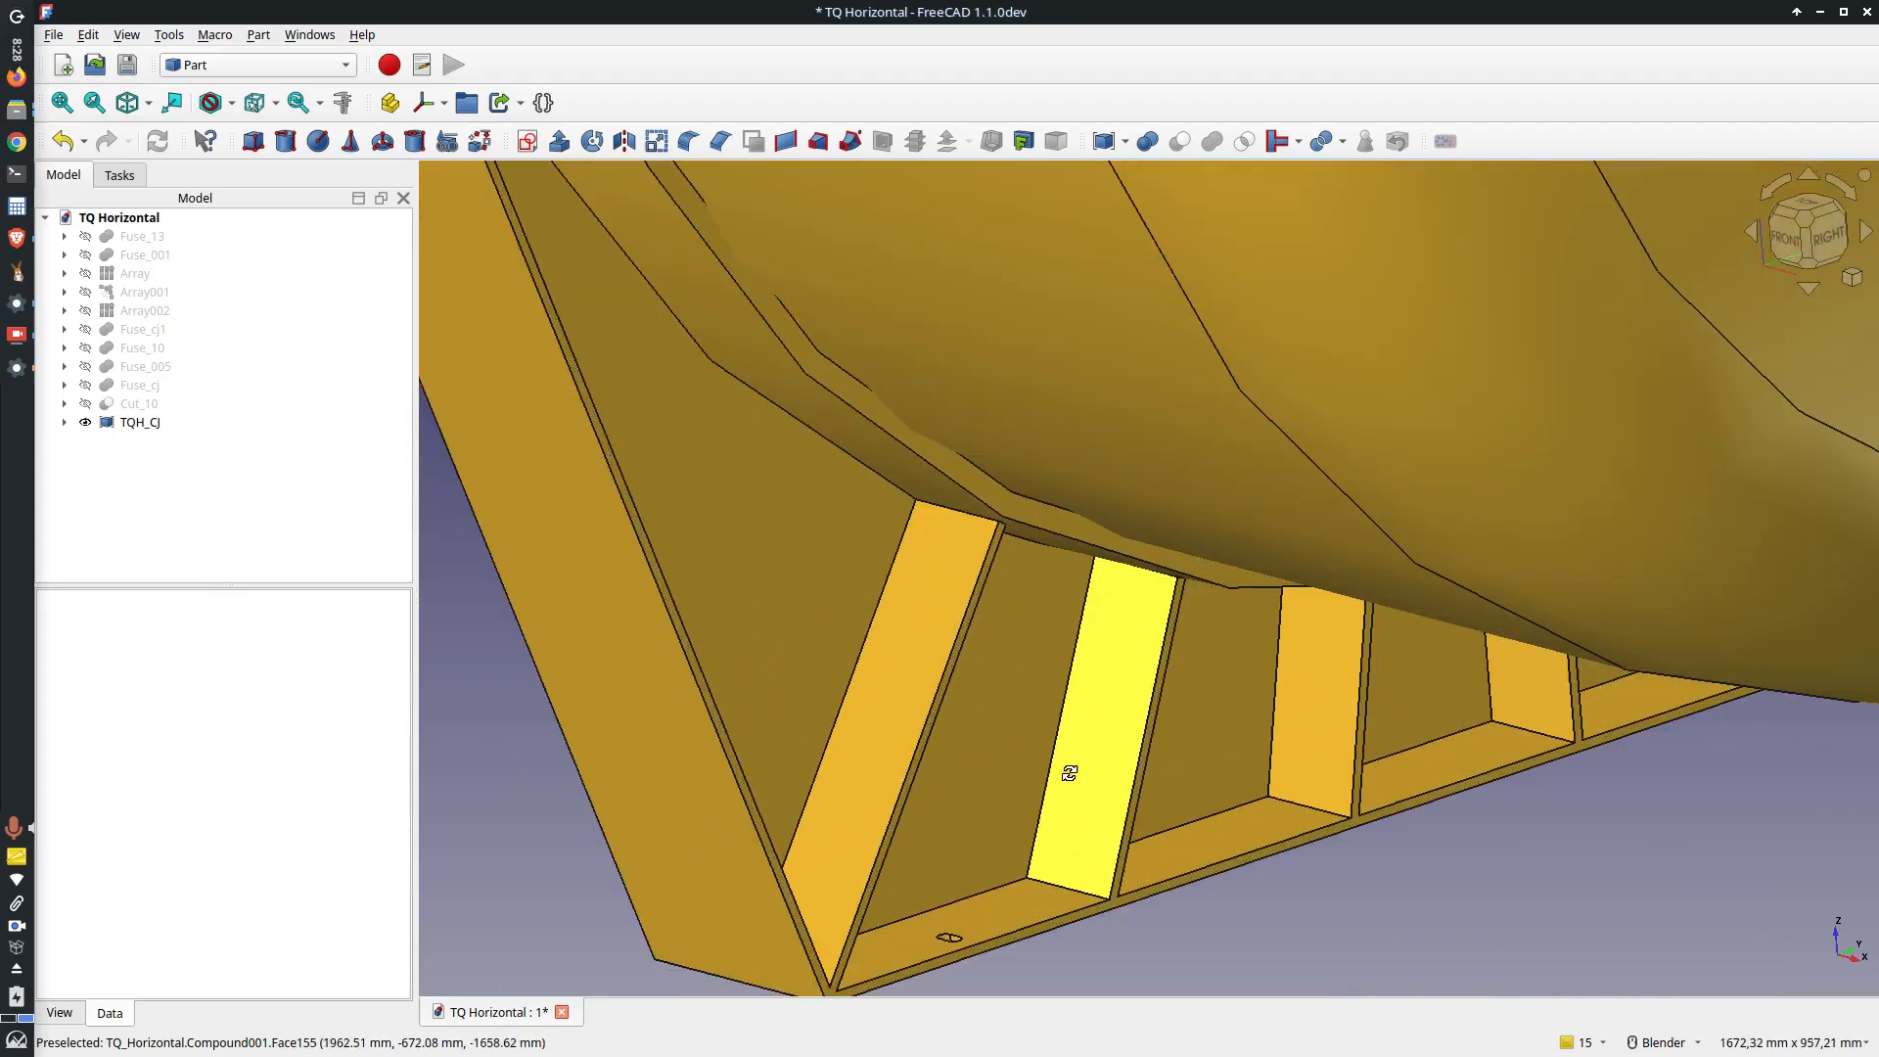
{"action": "middle_click_drag", "start_coordinate": [1068, 772], "coordinate": [1495, 401]}
{"action": "scroll", "coordinate": [1118, 679], "scroll_direction": "down", "scroll_amount": 5}
{"action": "scroll", "coordinate": [777, 443], "scroll_direction": "up", "scroll_amount": 3}
{"action": "scroll", "coordinate": [801, 379], "scroll_direction": "up", "scroll_amount": 3}
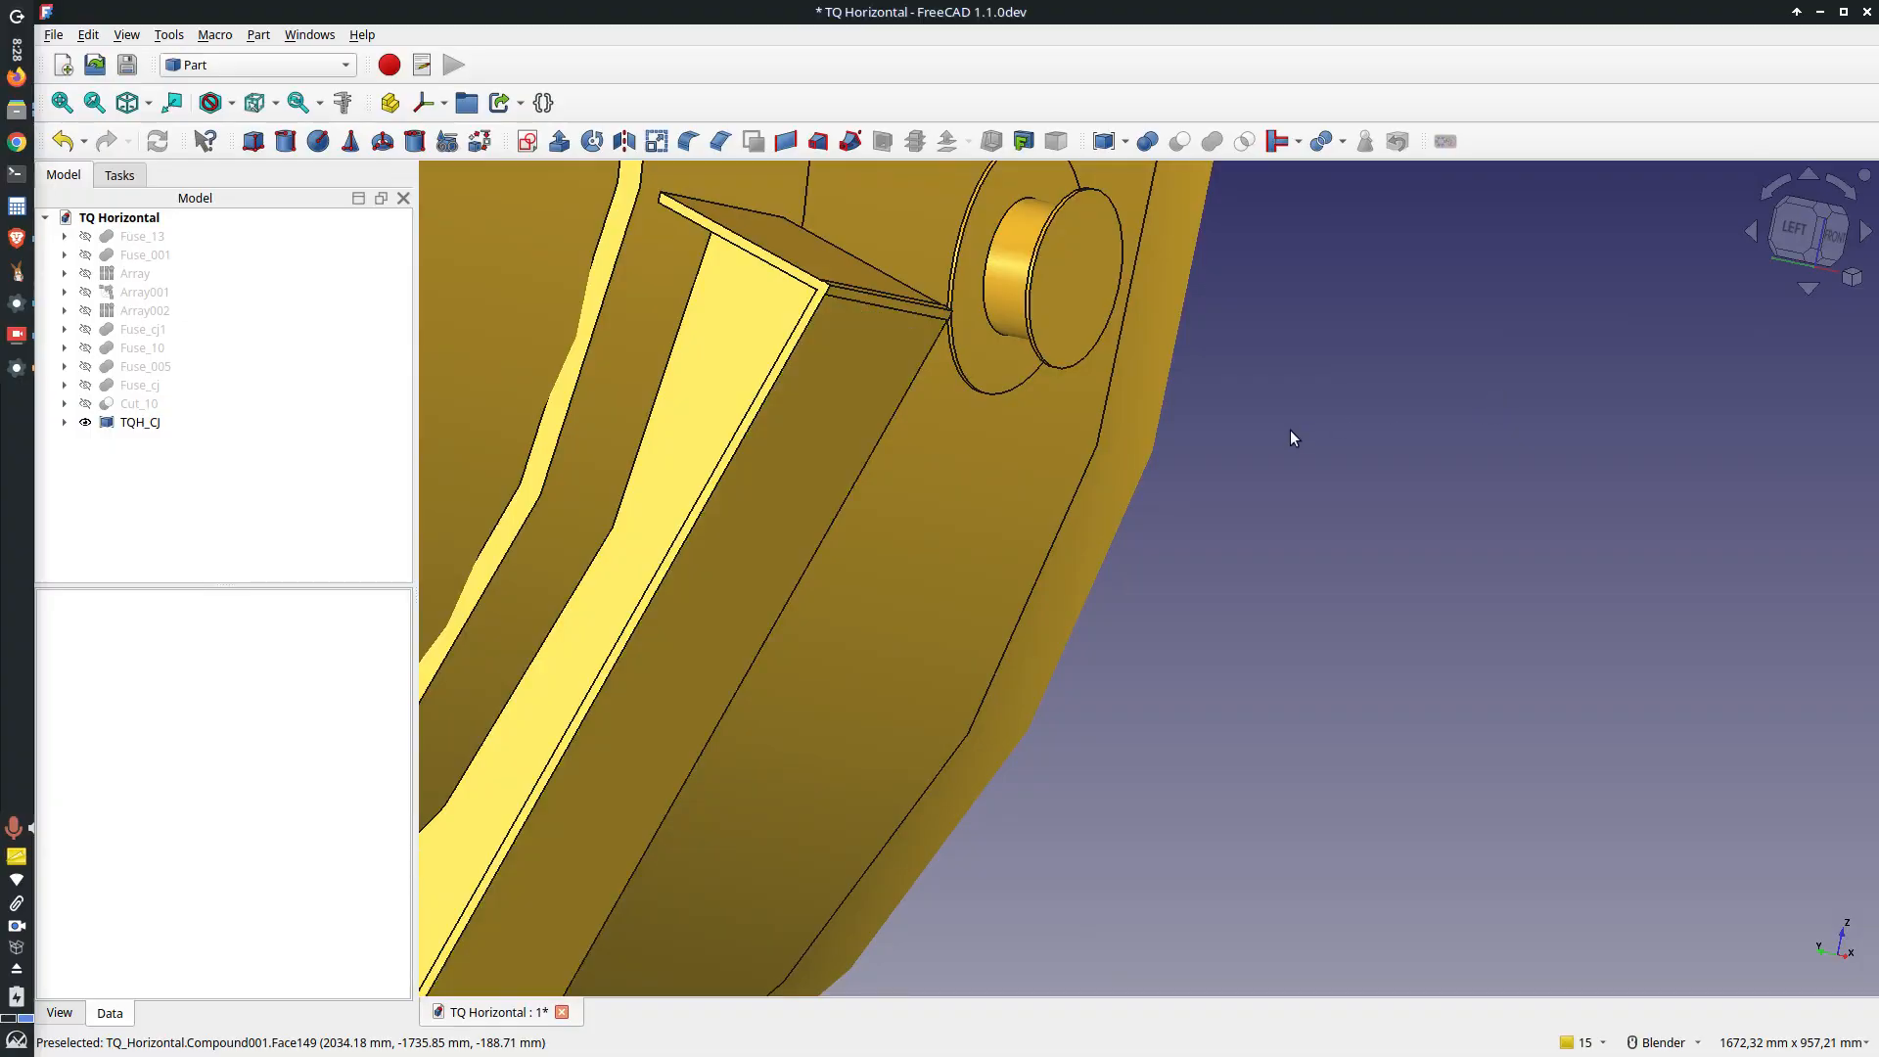
{"action": "scroll", "coordinate": [1260, 456], "scroll_direction": "down", "scroll_amount": 8}
{"action": "middle_click_drag", "start_coordinate": [1207, 498], "coordinate": [814, 605]}
{"action": "scroll", "coordinate": [884, 468], "scroll_direction": "down", "scroll_amount": 5}
{"action": "key", "text": "1"}
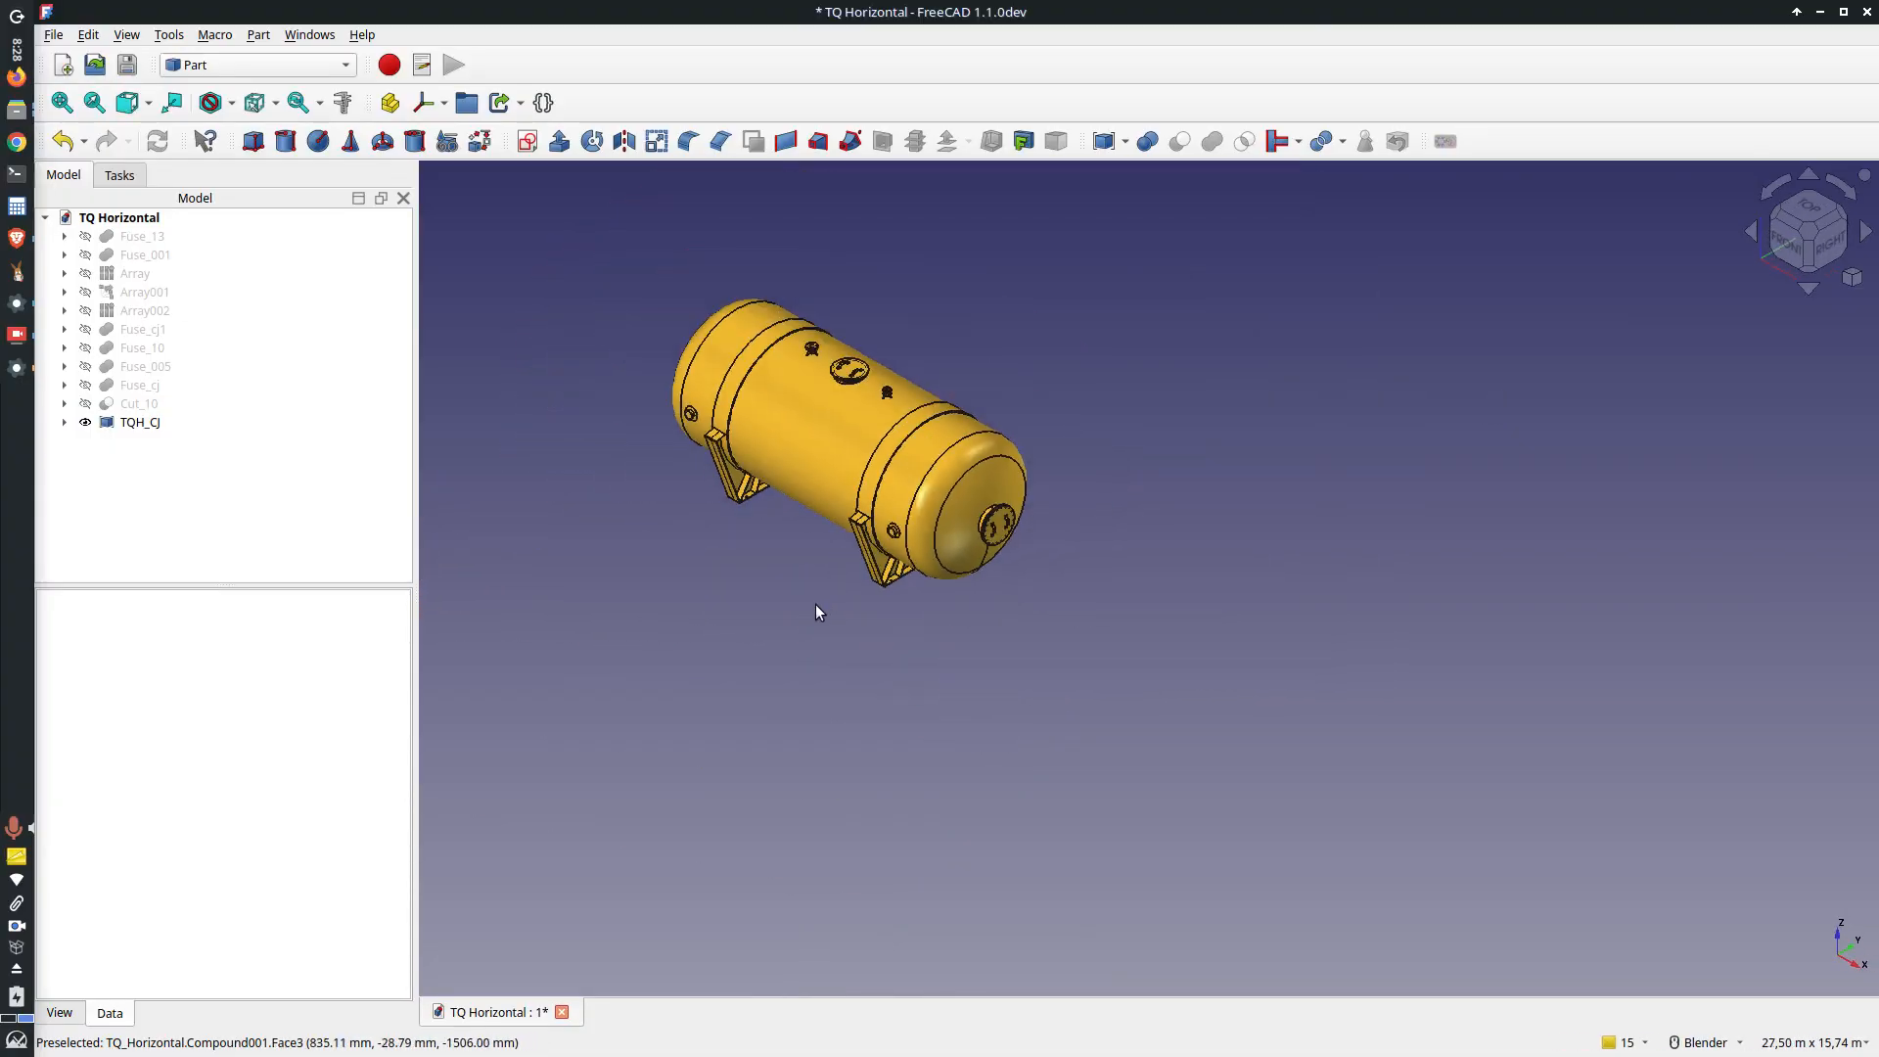
{"action": "key", "text": "2"}
{"action": "key", "text": "3"}
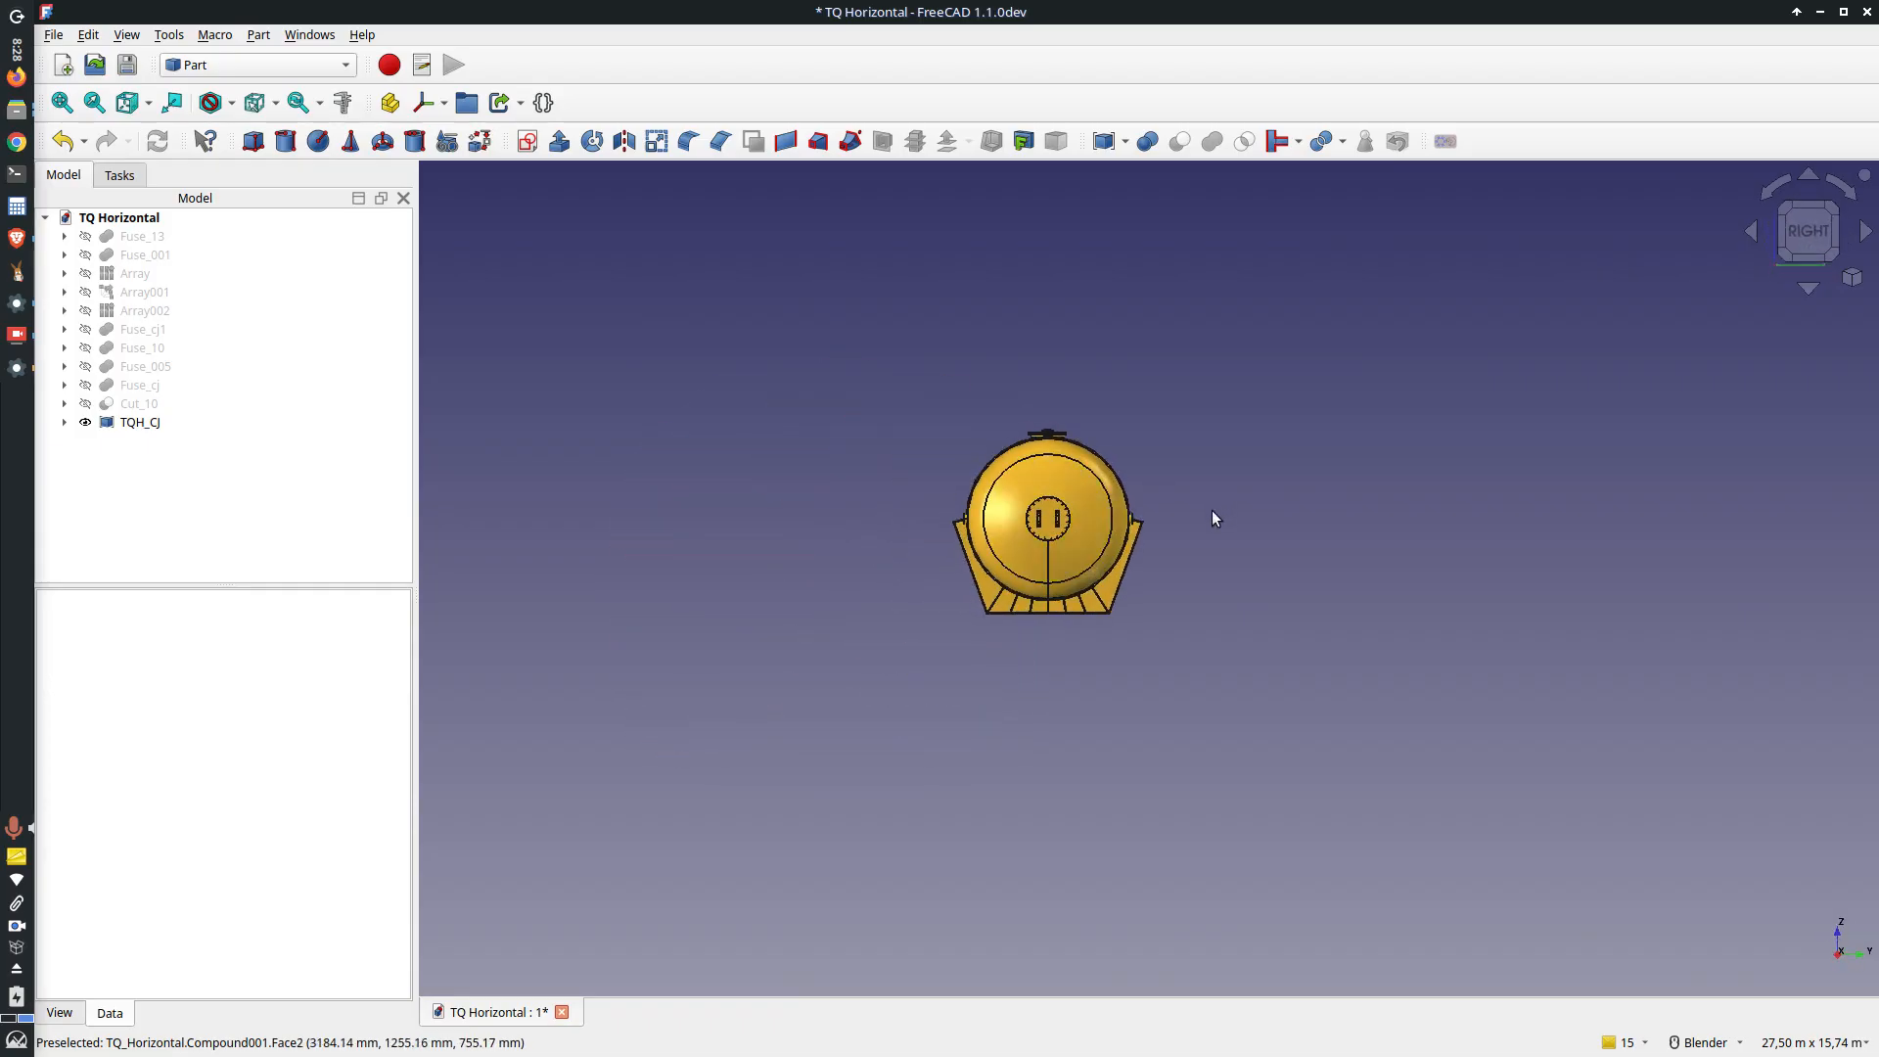
{"action": "scroll", "coordinate": [1204, 526], "scroll_direction": "up", "scroll_amount": 4}
{"action": "key", "text": "0"}
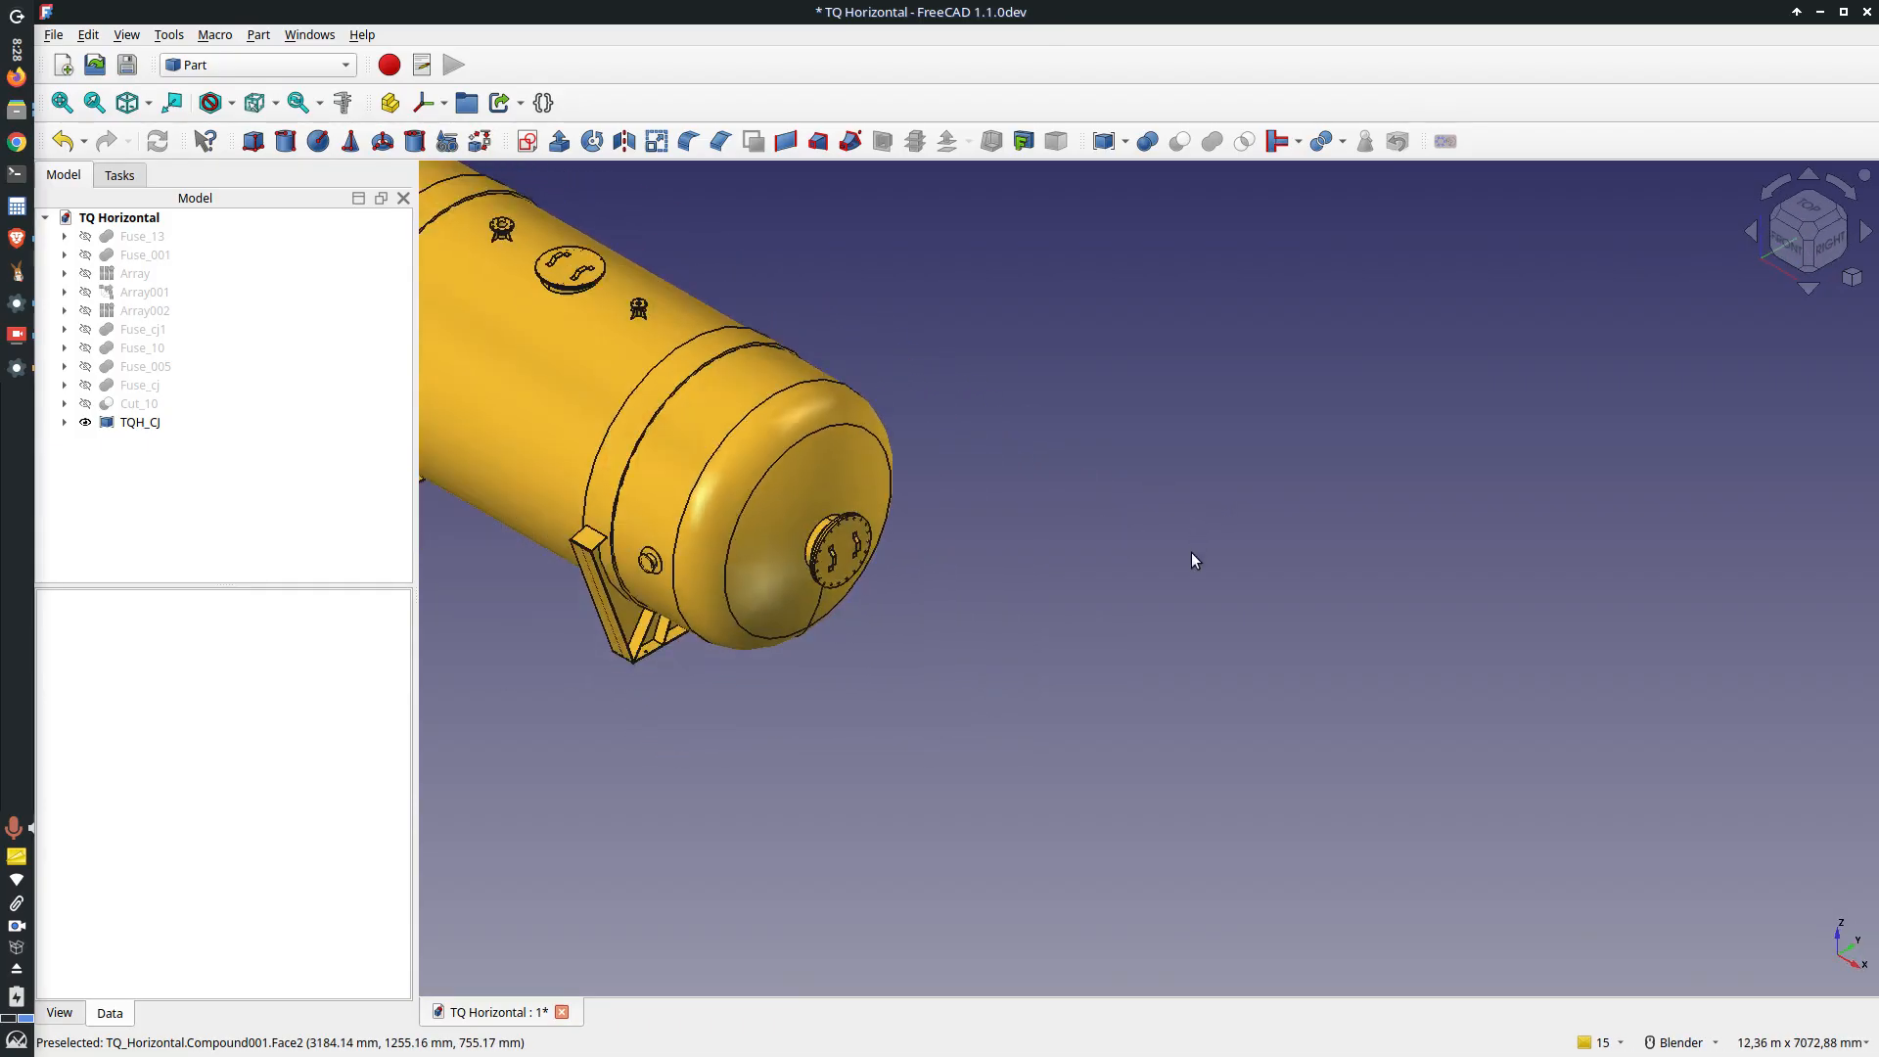
{"action": "scroll", "coordinate": [766, 450], "scroll_direction": "down", "scroll_amount": 2}
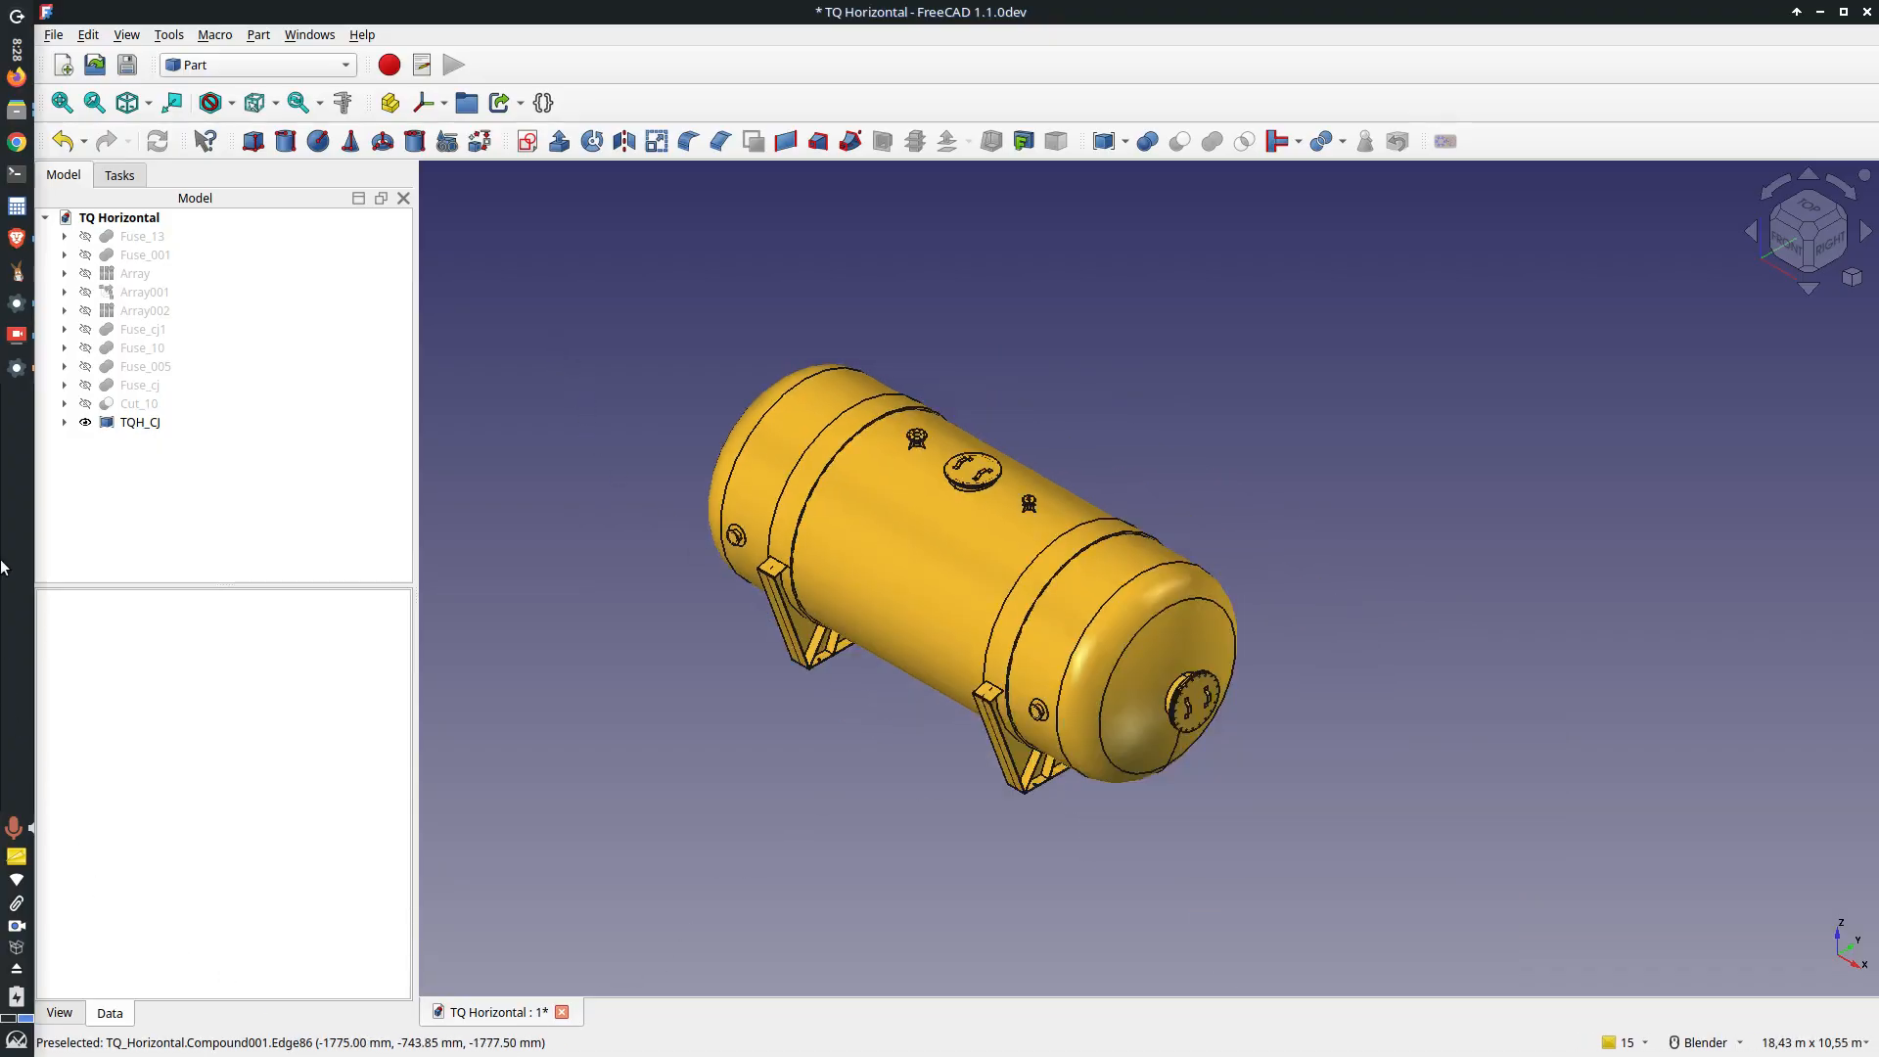
{"action": "left_click", "coordinate": [19, 338]}
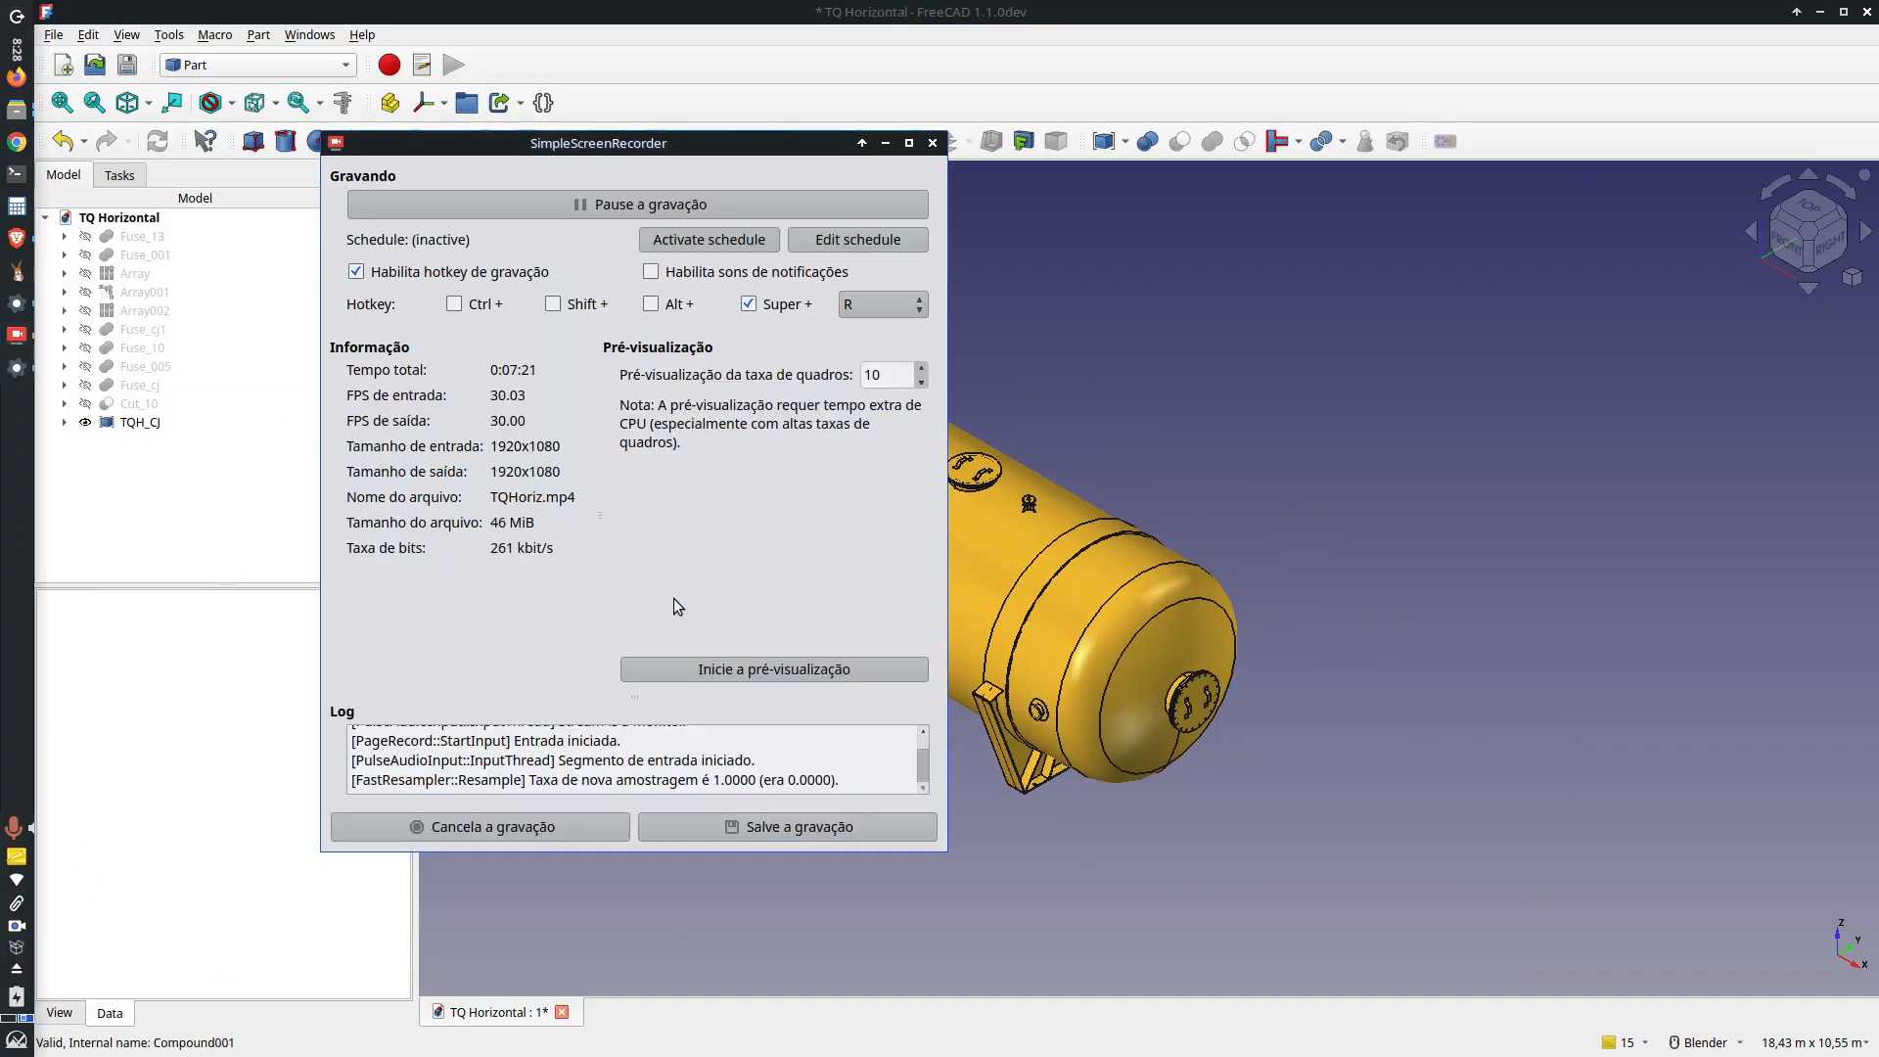